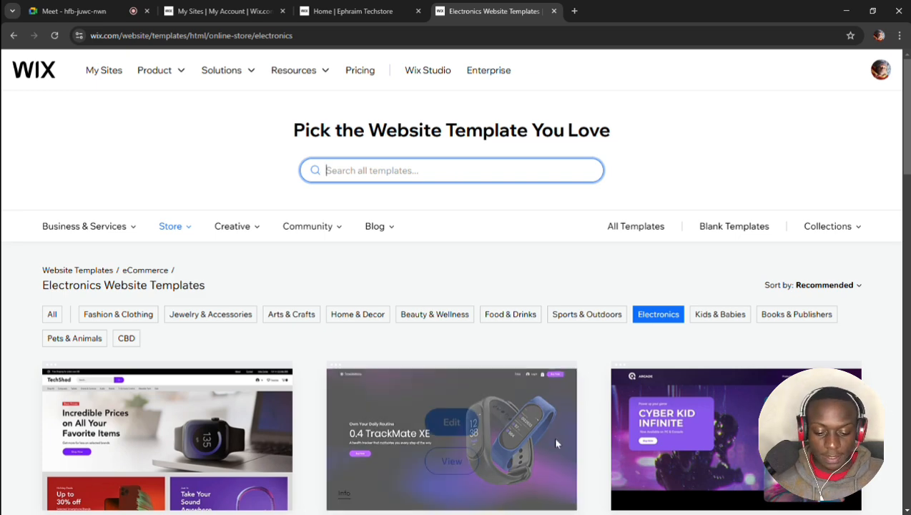
mouse_move(514, 400)
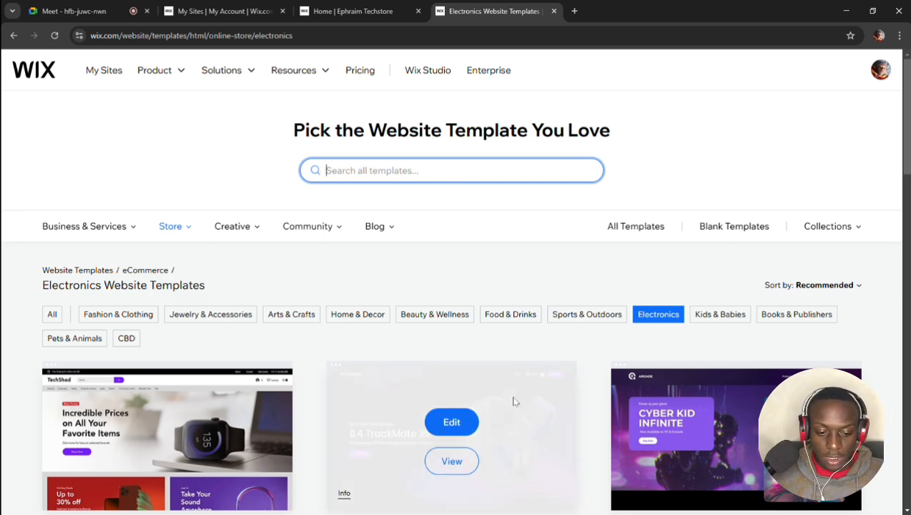
scroll(514, 401, down, 2)
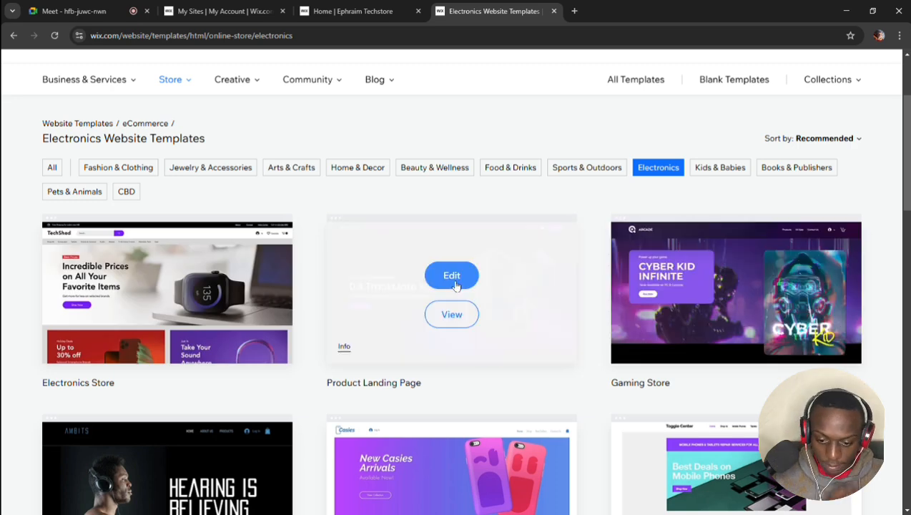
scroll(456, 286, up, 2)
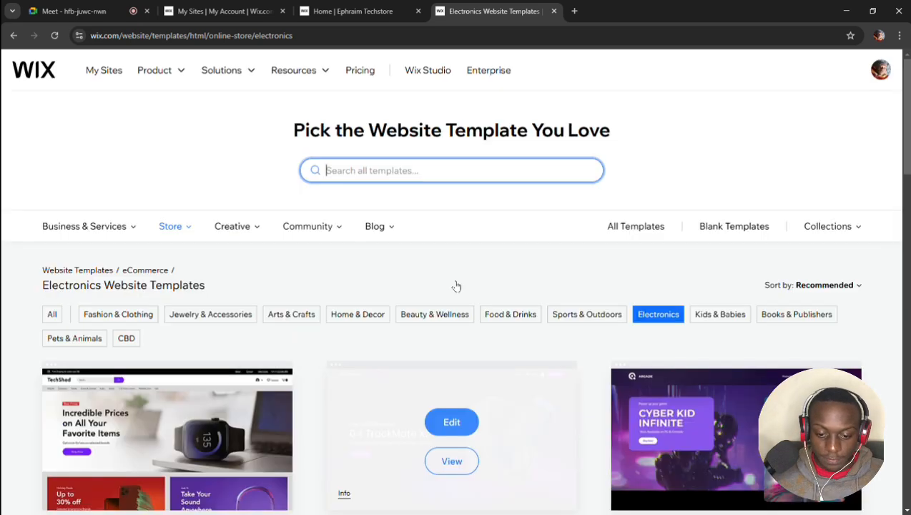
Search Google for "wix templates" in a new tab and open Wix's Website Templates page from the results
click(576, 11)
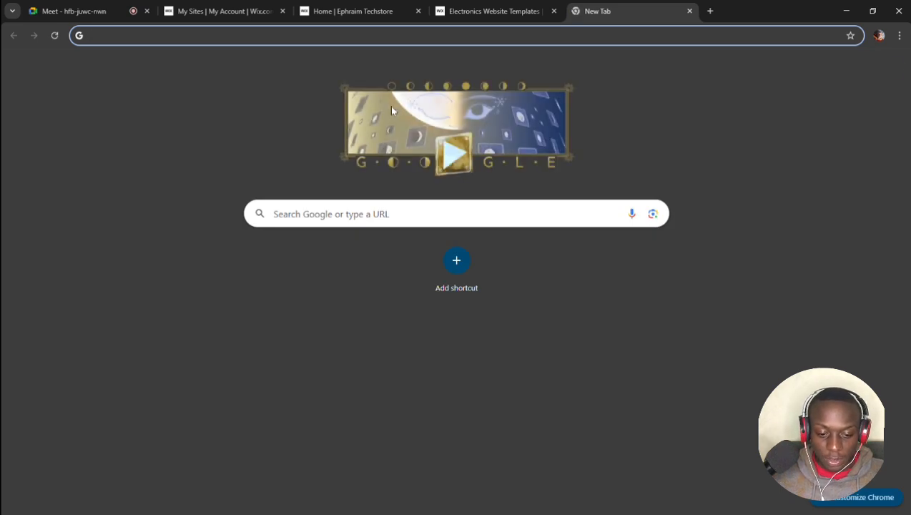
click(240, 42)
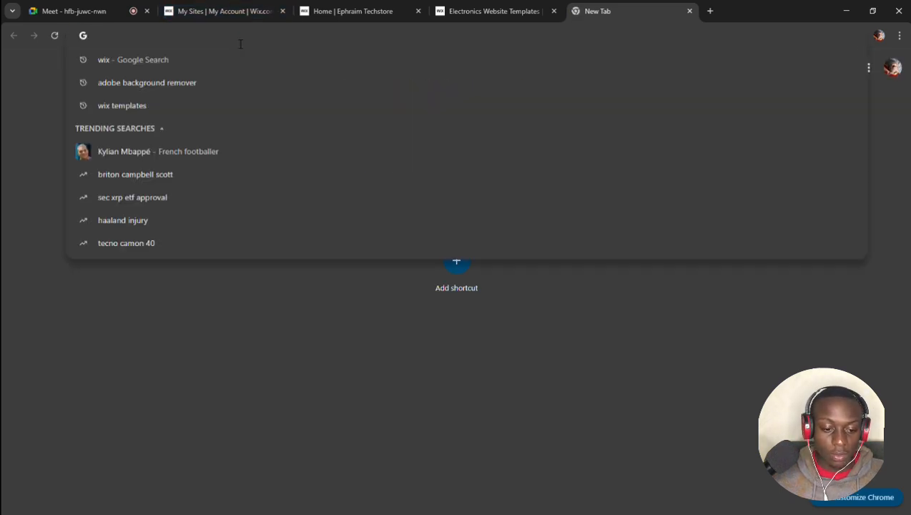
text(wi)
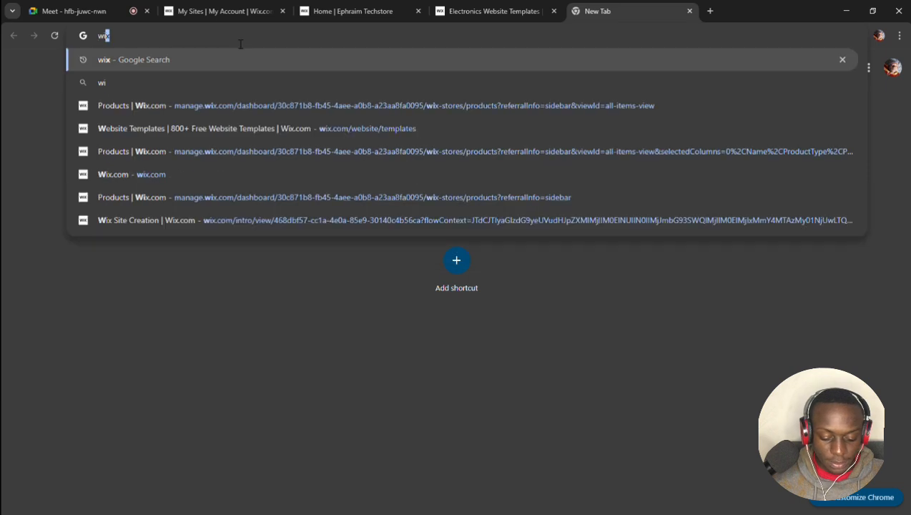
text(x te)
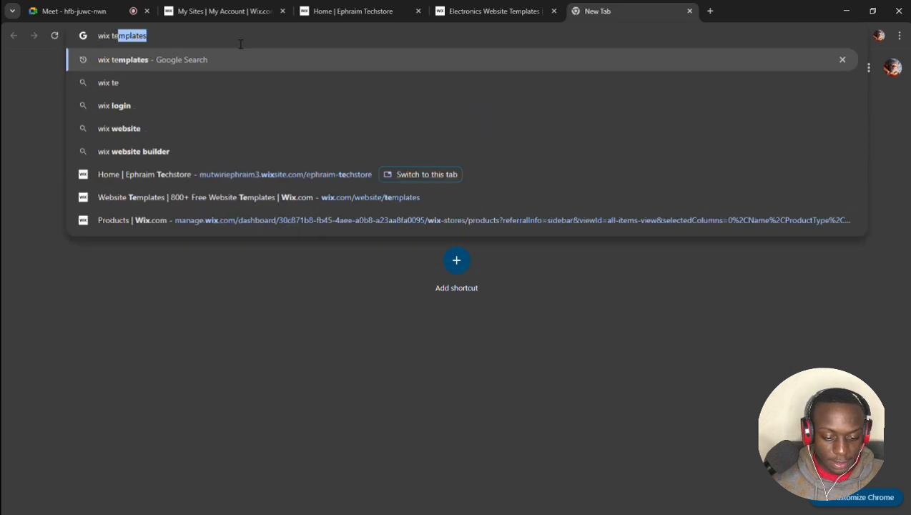
text(mplates)
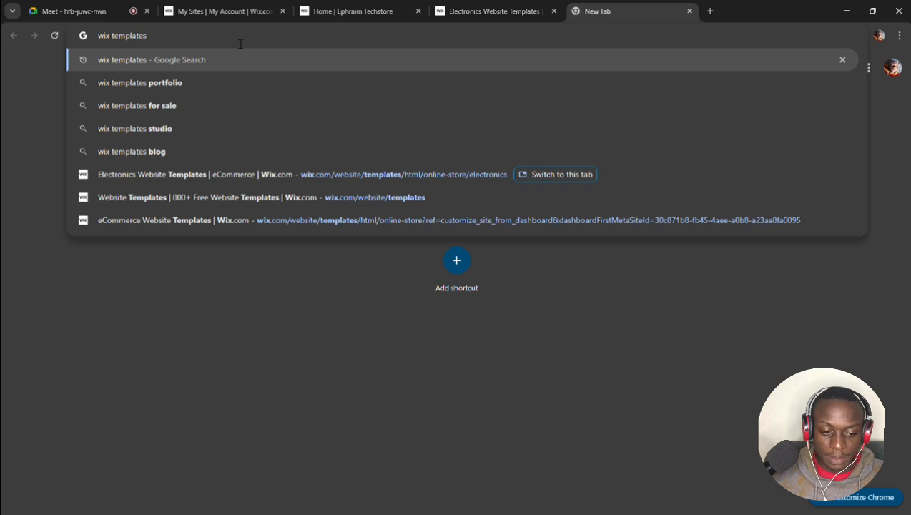
key(Return)
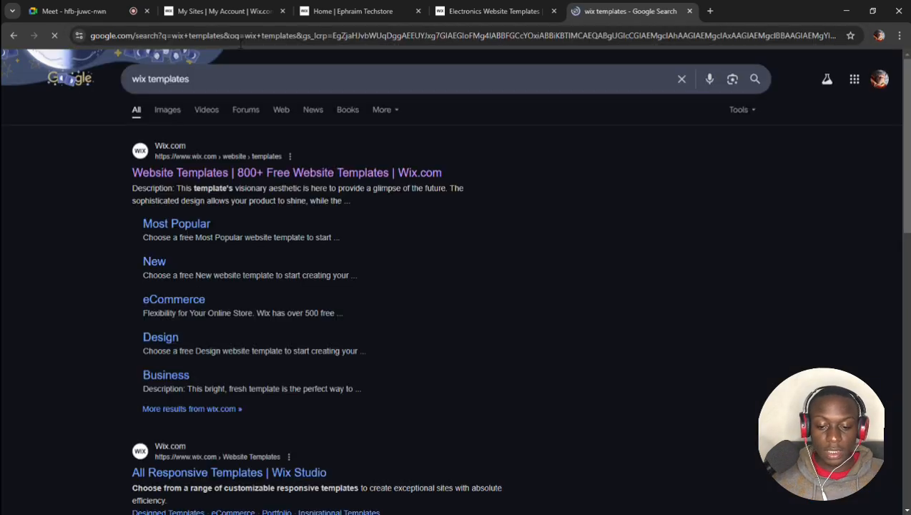
click(283, 175)
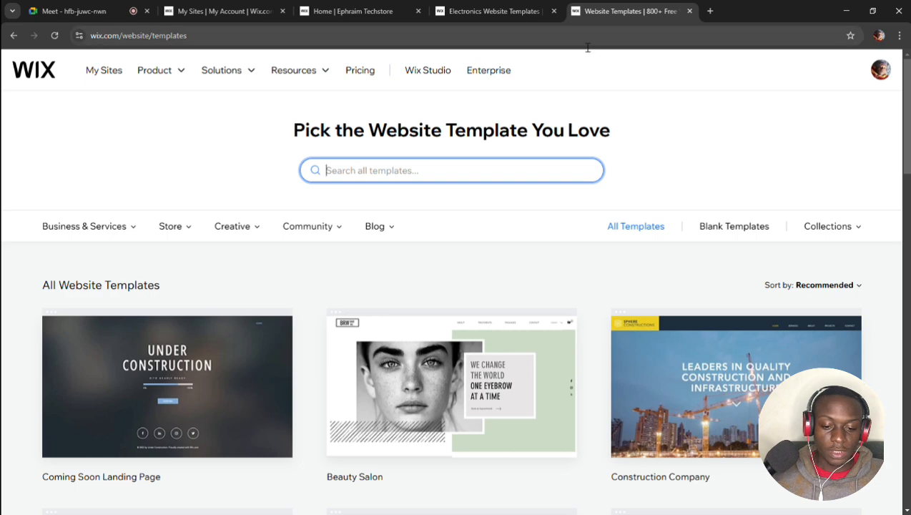
Search Google for "blog websites" in a new tab and look through the results
key(ctrl+t)
click(661, 41)
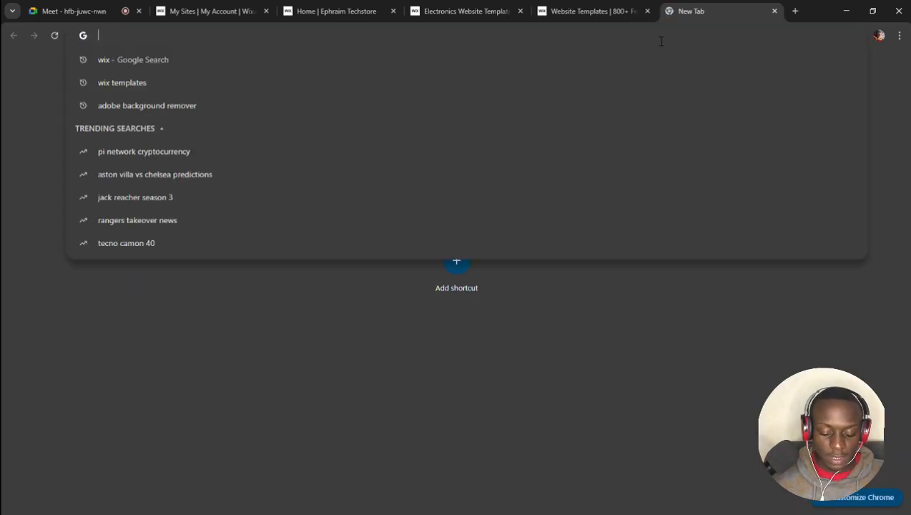
text(blog )
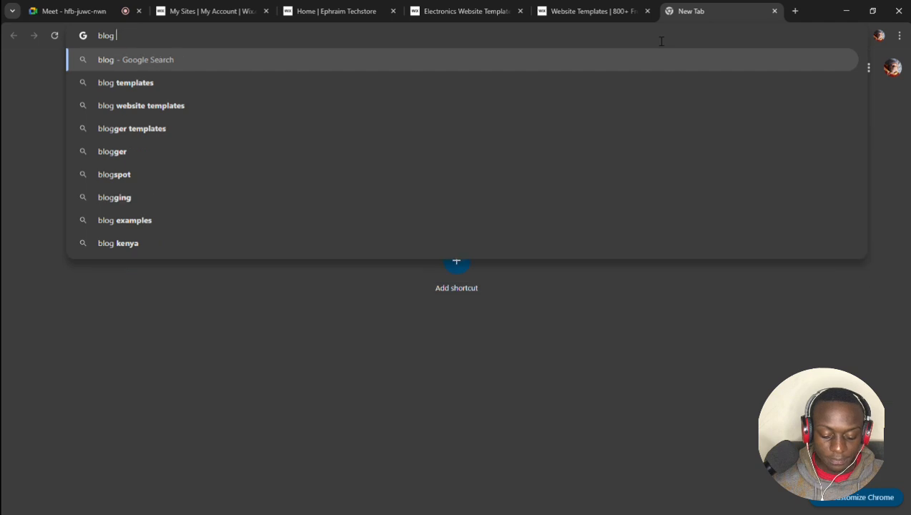
text(we)
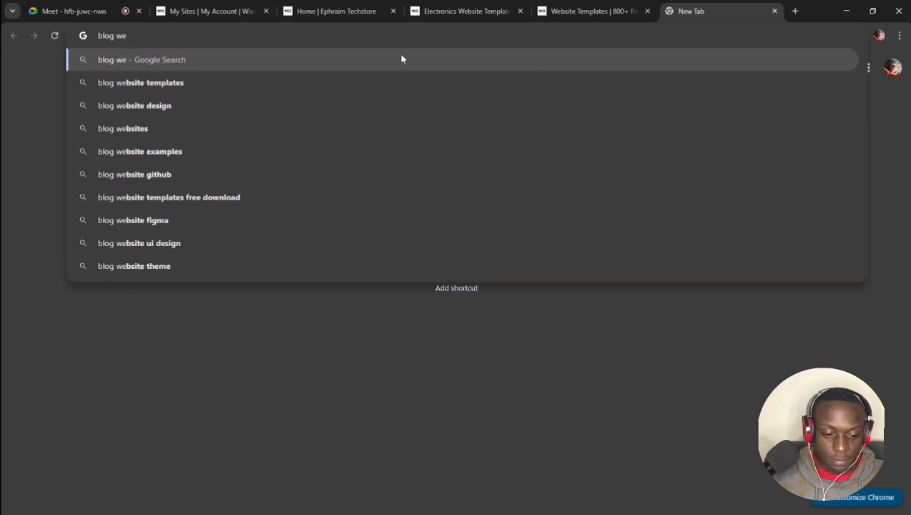
click(293, 130)
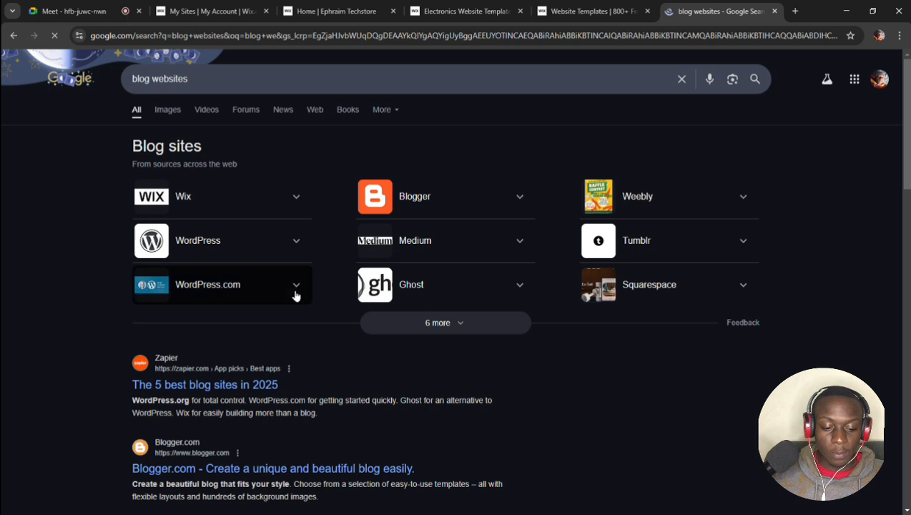
scroll(295, 295, down, 2)
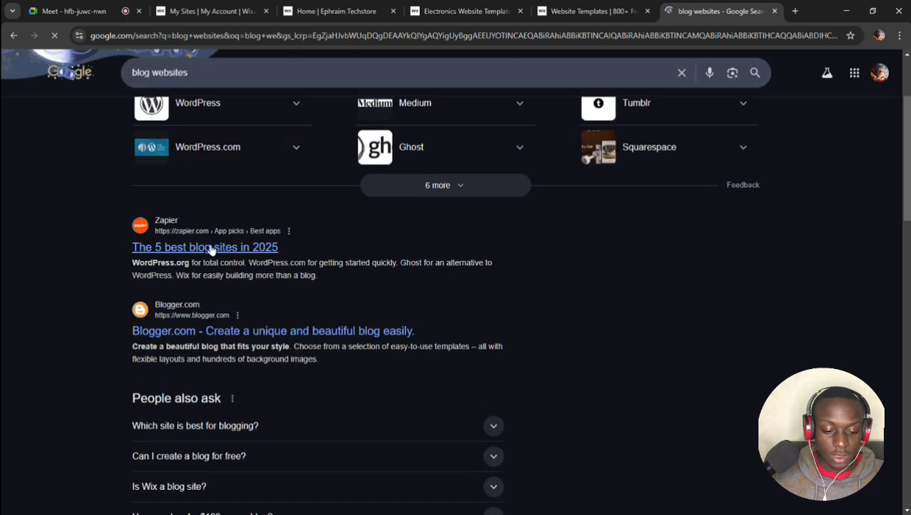
scroll(257, 309, down, 1)
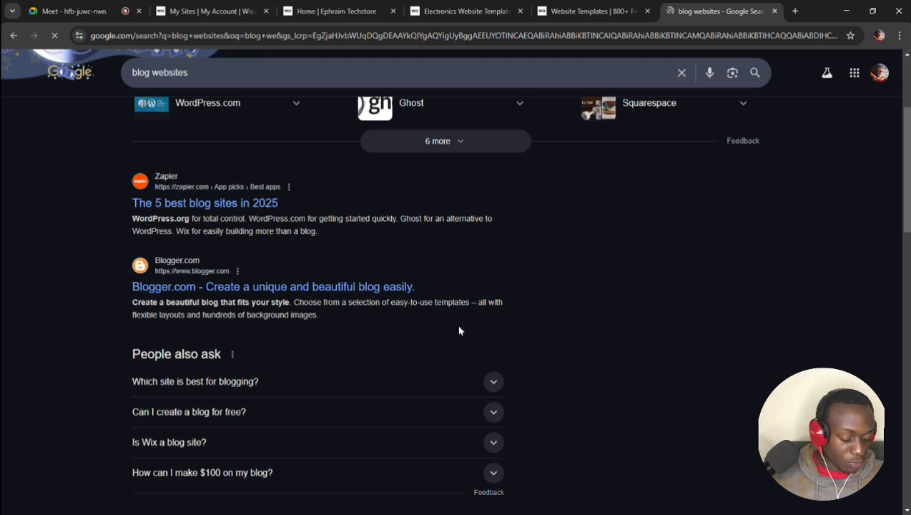
scroll(571, 291, down, 2)
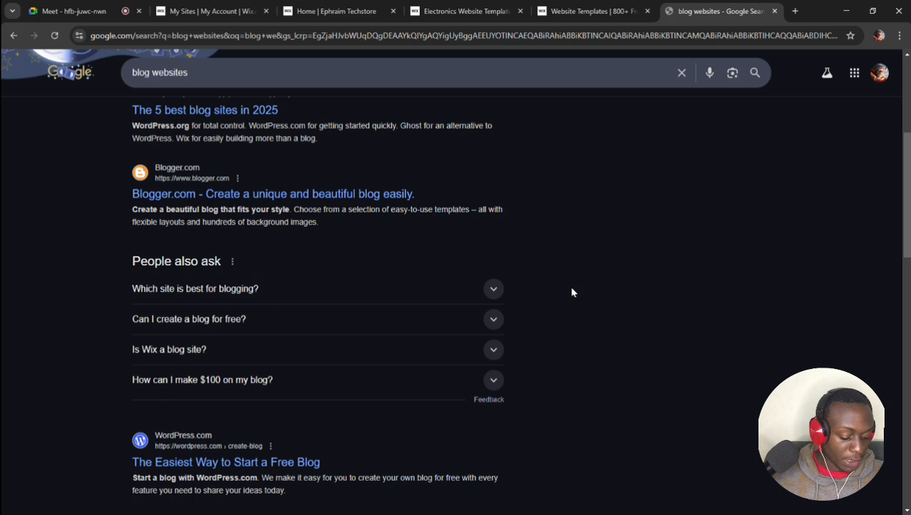
scroll(571, 292, down, 2)
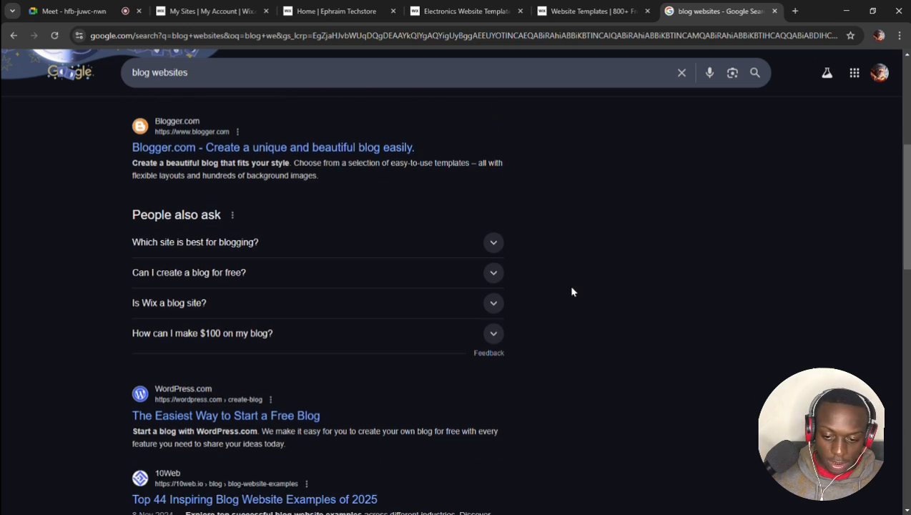
scroll(571, 292, down, 1)
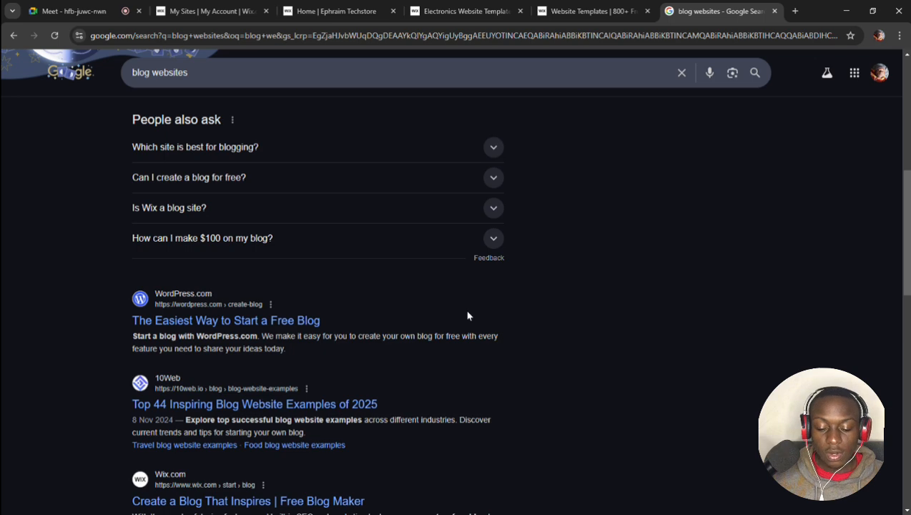
Go back to the Wix Website Templates page and look over the listed templates
click(586, 11)
scroll(542, 278, down, 2)
scroll(542, 278, down, 1)
scroll(542, 276, up, 3)
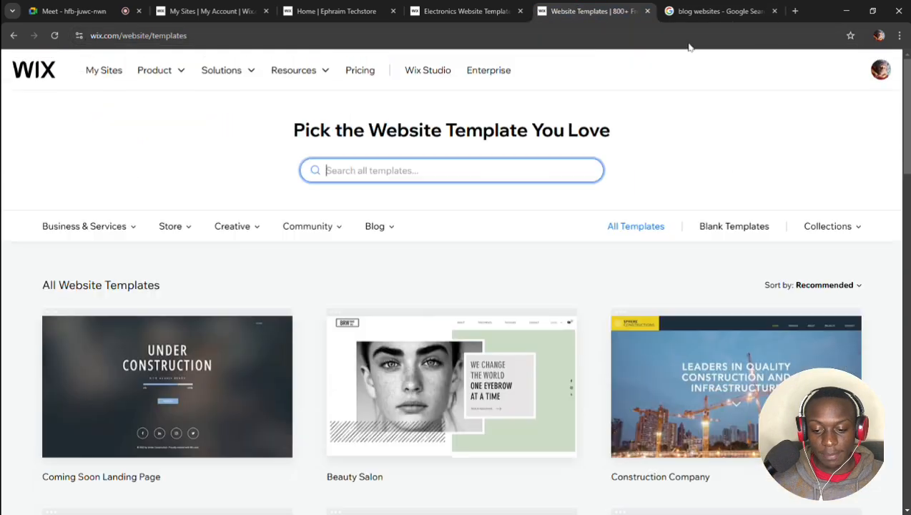
Return to the "blog websites" search results and open Zapier's article "The 5 best blog sites in 2025"
click(697, 20)
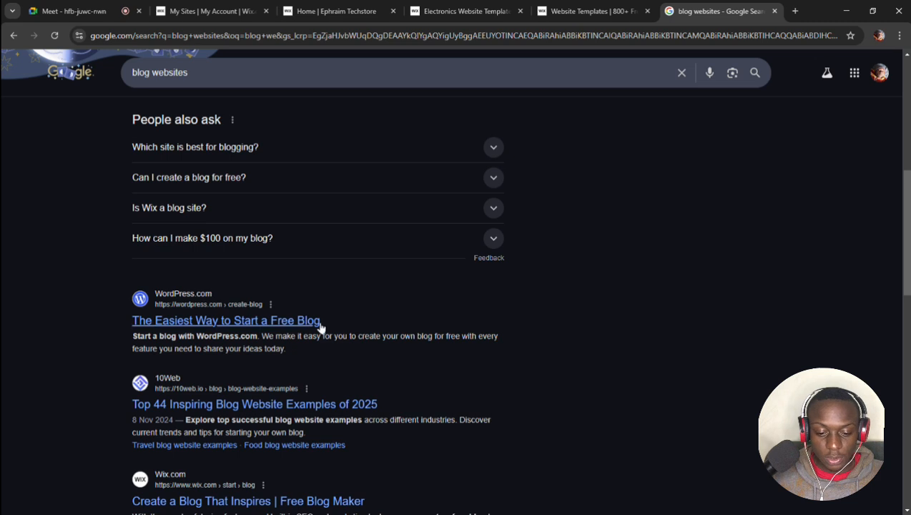
scroll(304, 343, down, 1)
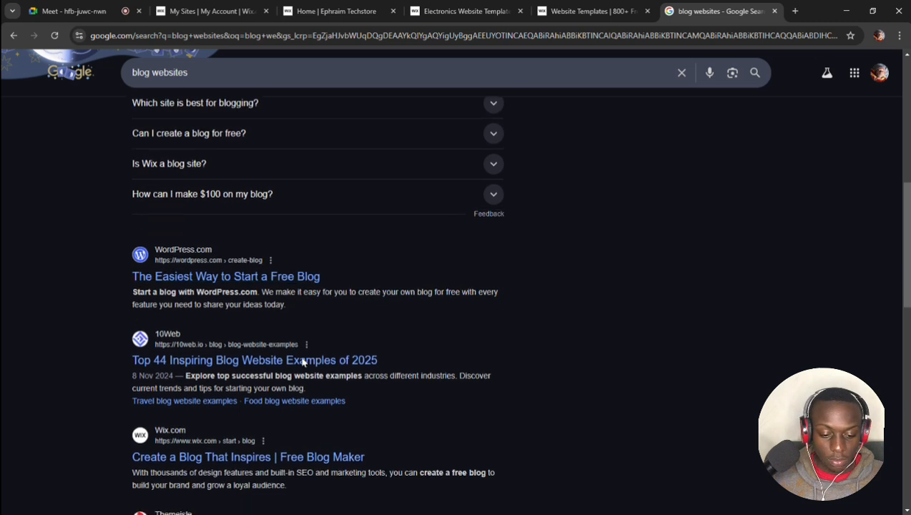
scroll(301, 362, up, 3)
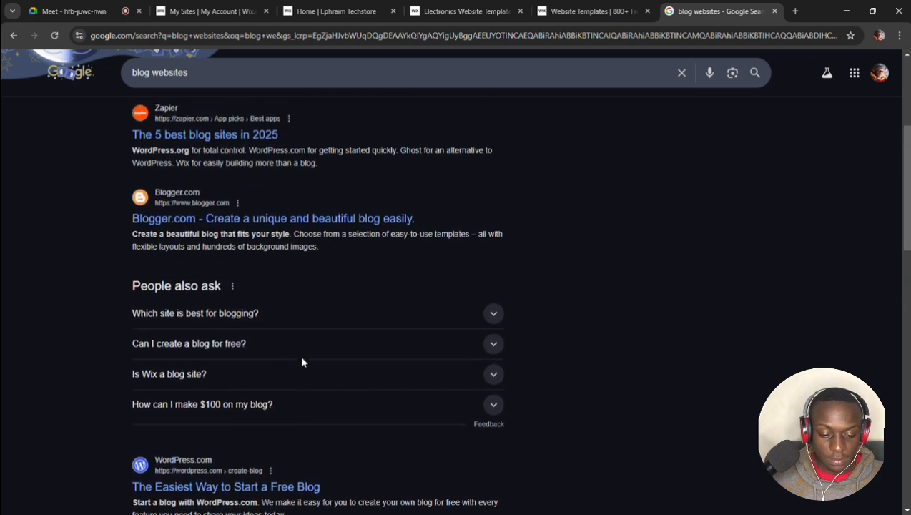
click(239, 150)
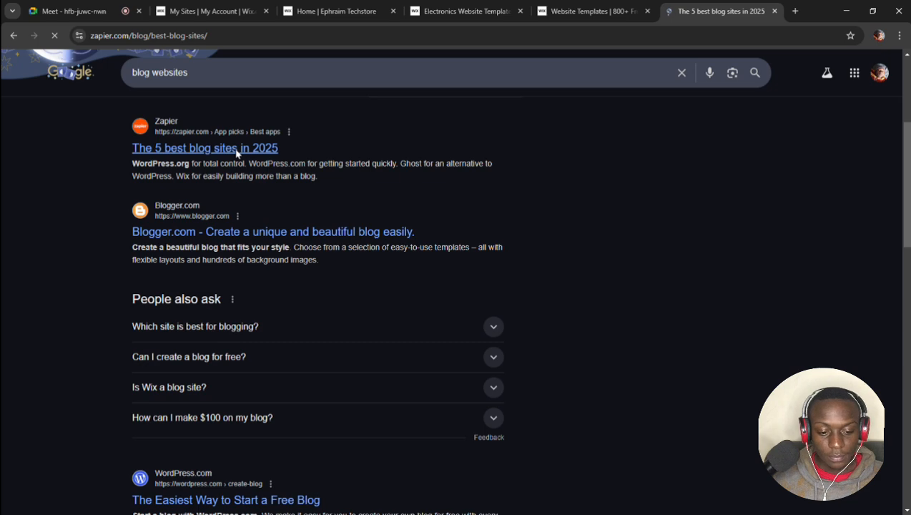
View the WordPress.org section of the Zapier article, and close the article's tab
scroll(371, 381, down, 5)
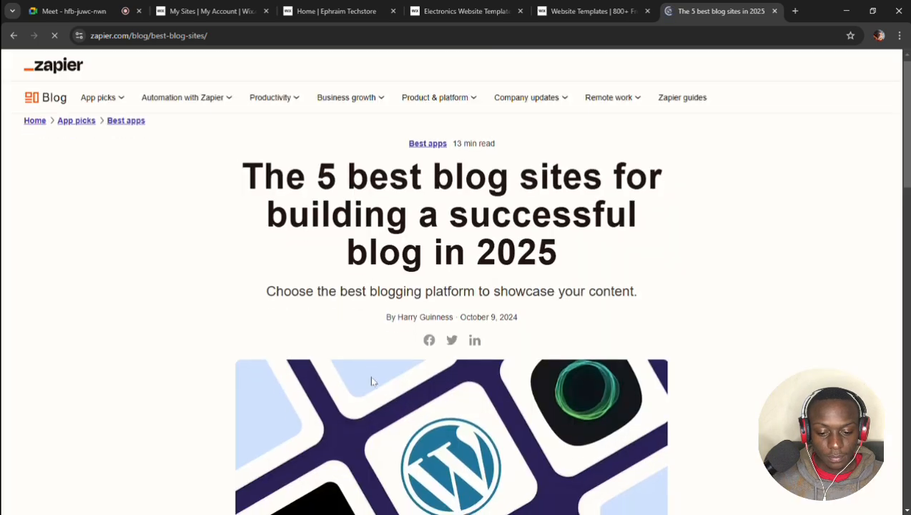
scroll(389, 407, down, 2)
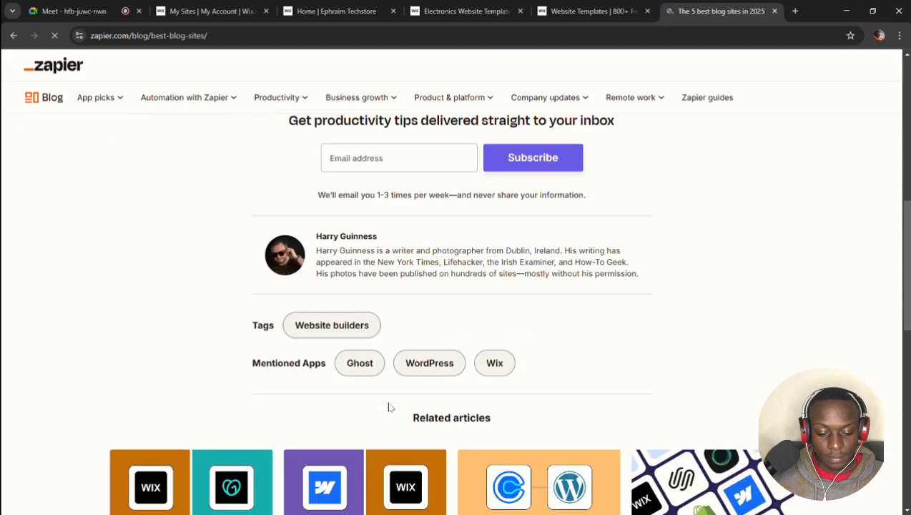
scroll(390, 406, down, 4)
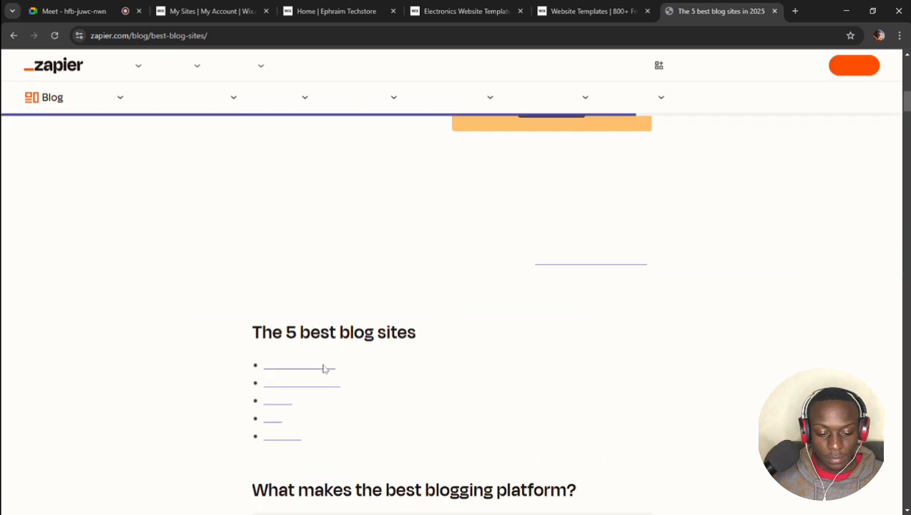
click(317, 366)
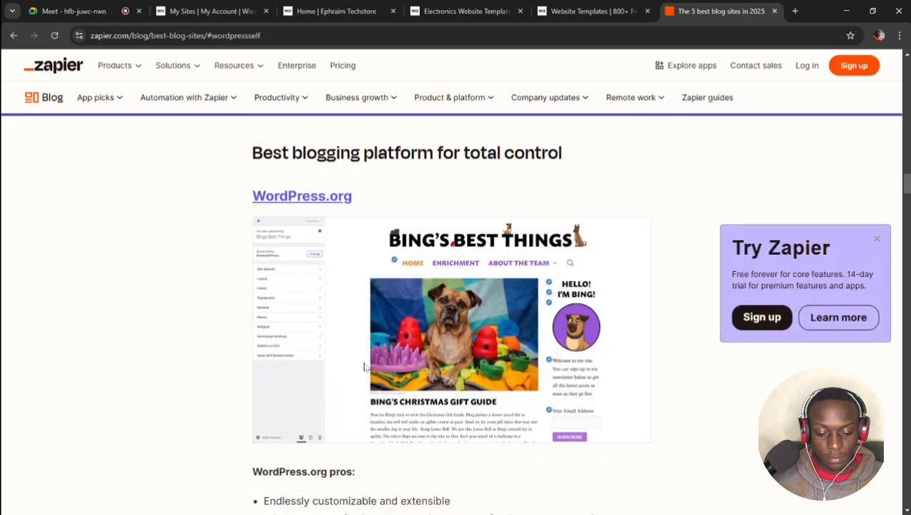
scroll(484, 352, down, 5)
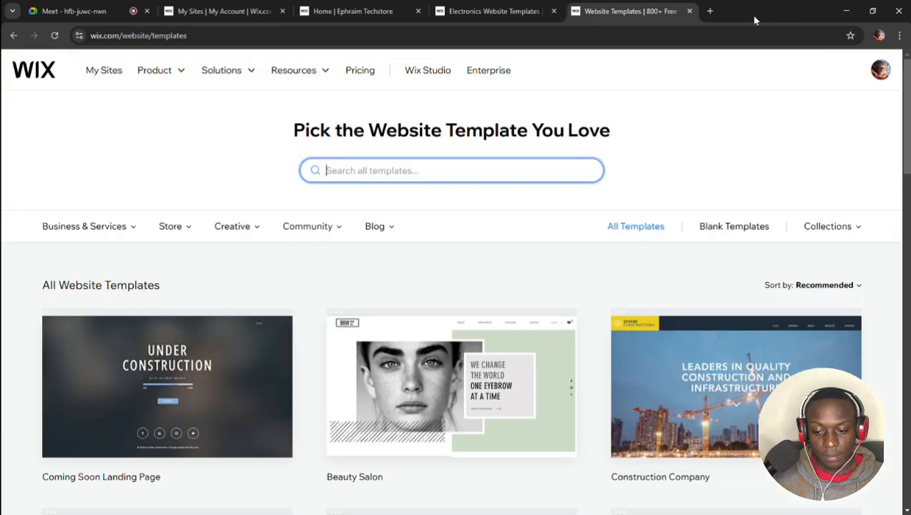
click(774, 11)
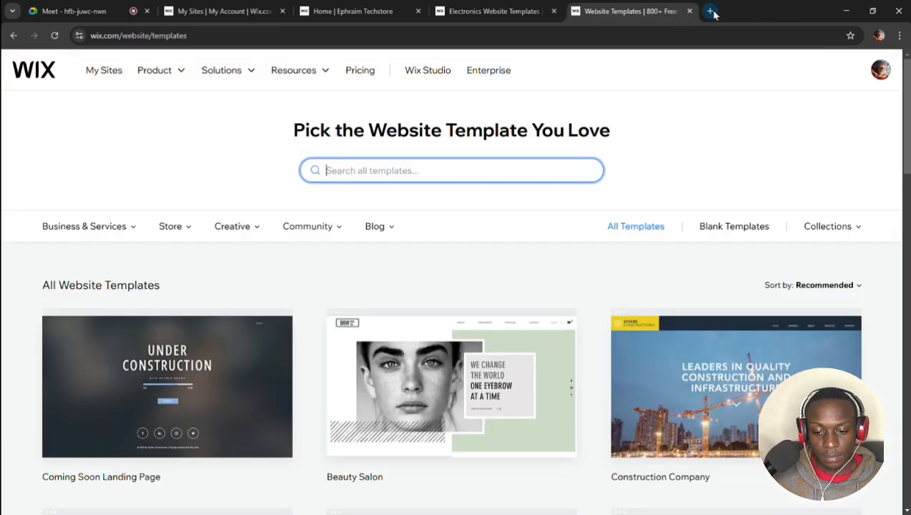
Search Google for "blog website templates" in a new tab and open Wix Studio's All Responsive Templates page to browse its designs
click(710, 11)
text(blo)
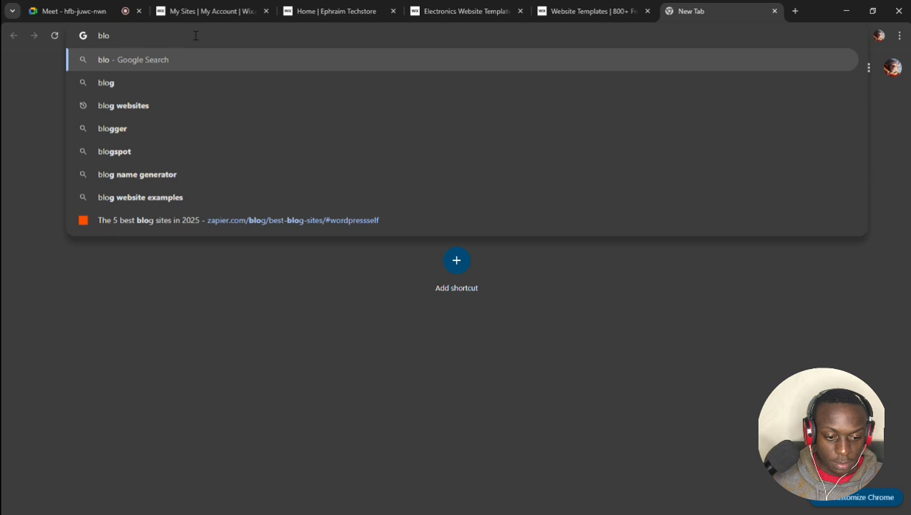
text(g webs)
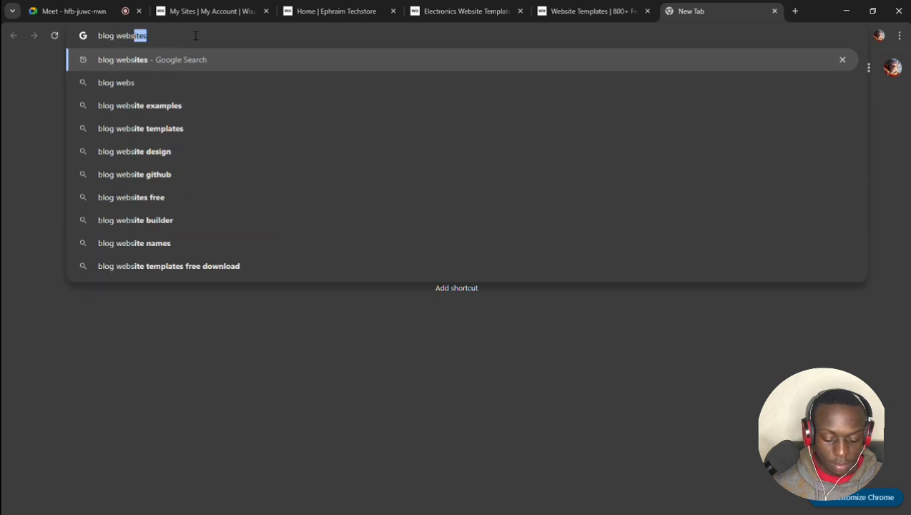
text(it)
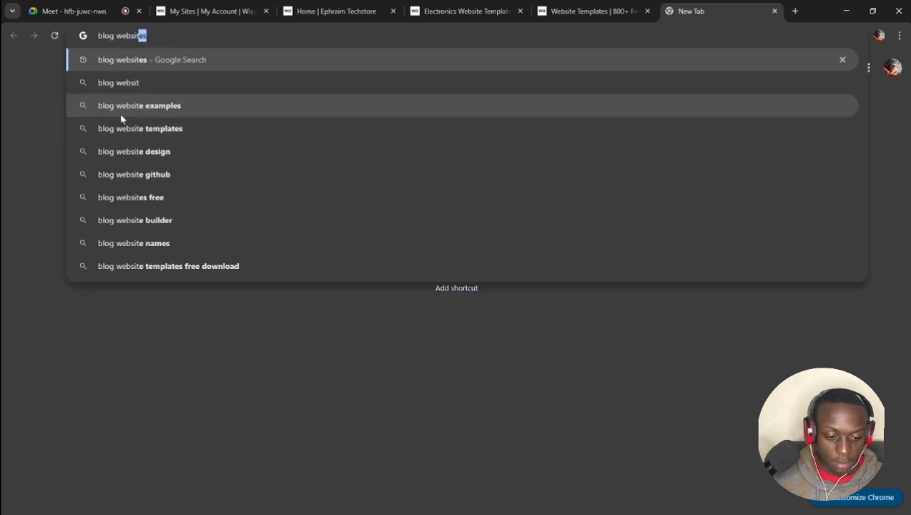
click(148, 133)
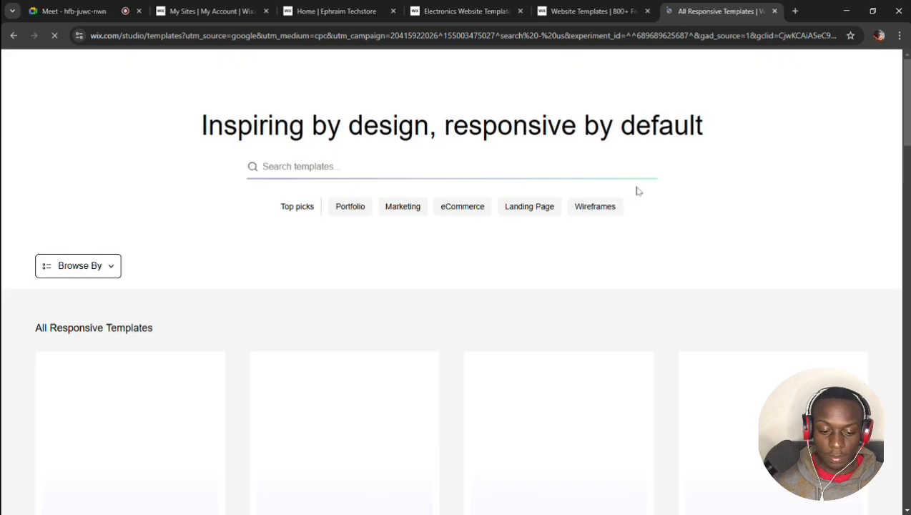
scroll(491, 288, down, 4)
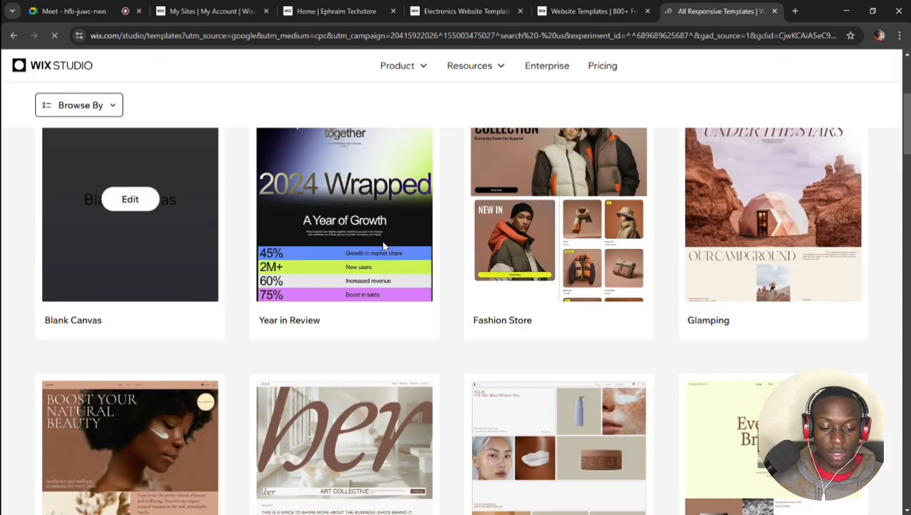
Preview the Beauty & Aesthetics Center template down to its client stories, and close the preview and the Wix Studio templates page
scroll(324, 405, down, 2)
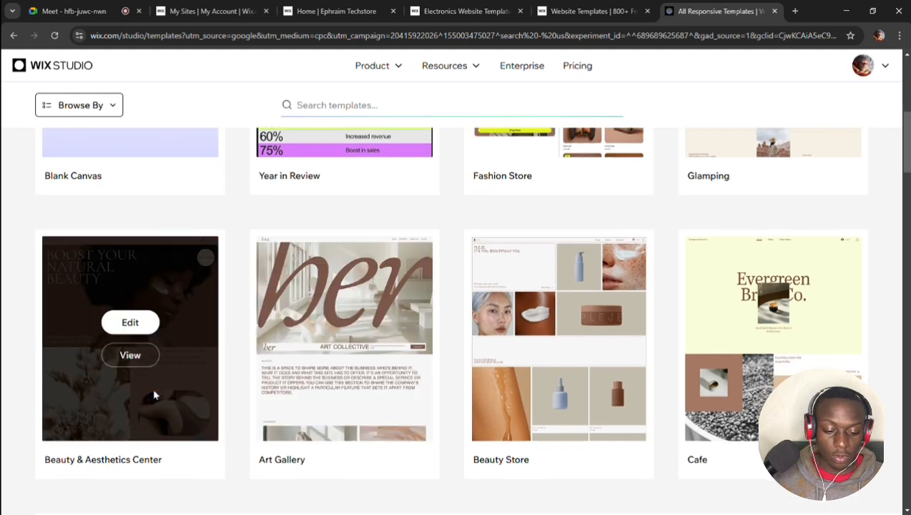
click(116, 356)
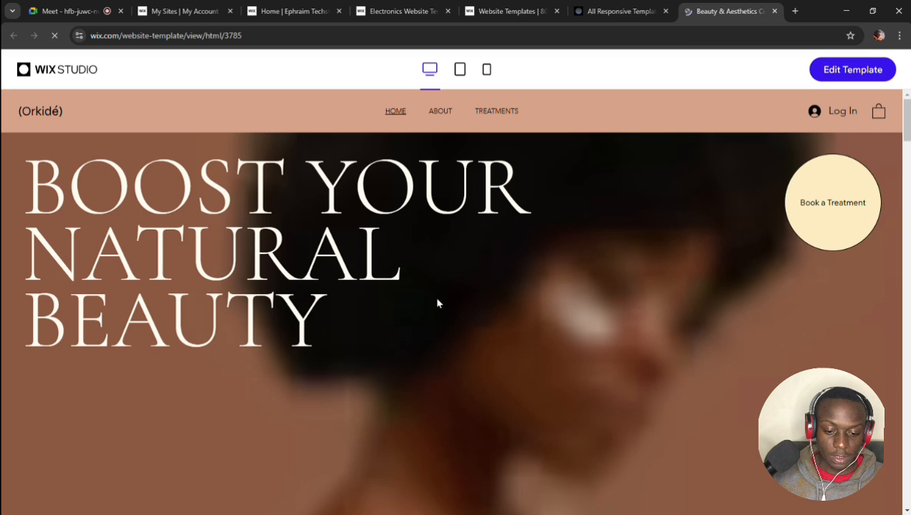
scroll(437, 303, down, 10)
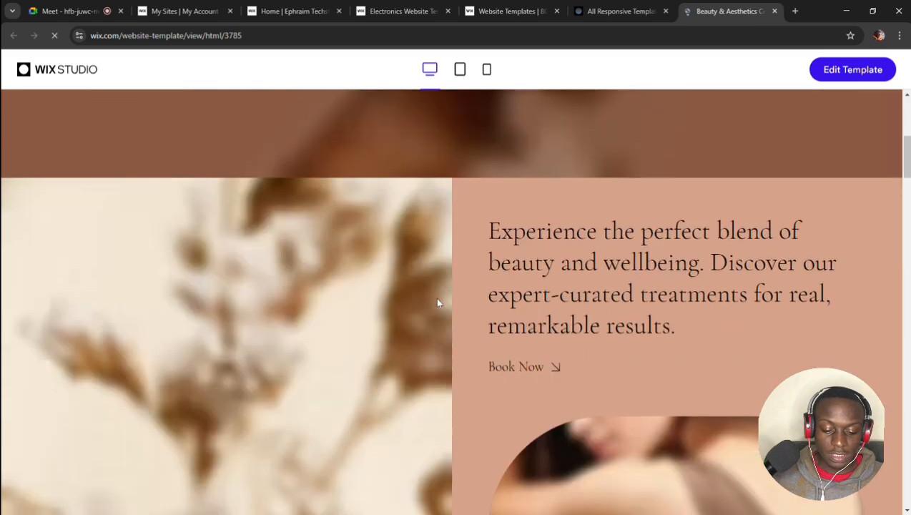
scroll(437, 303, down, 10)
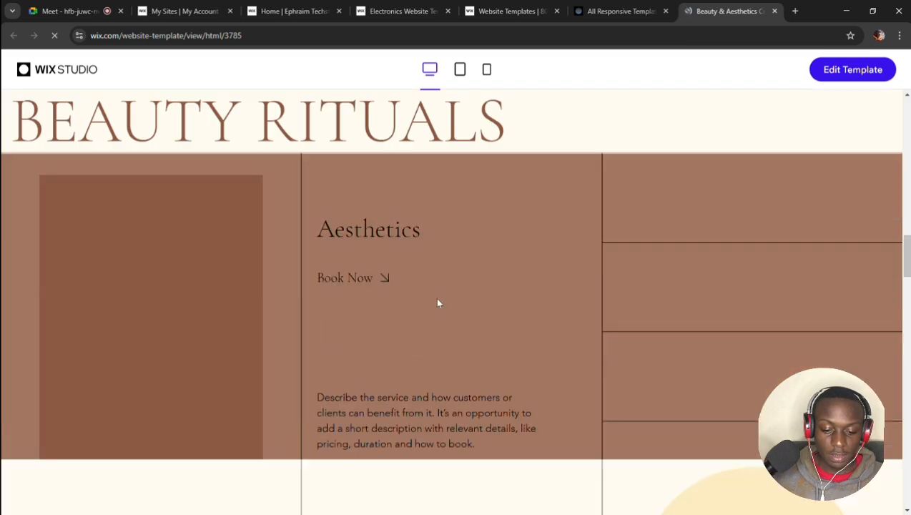
scroll(438, 303, down, 5)
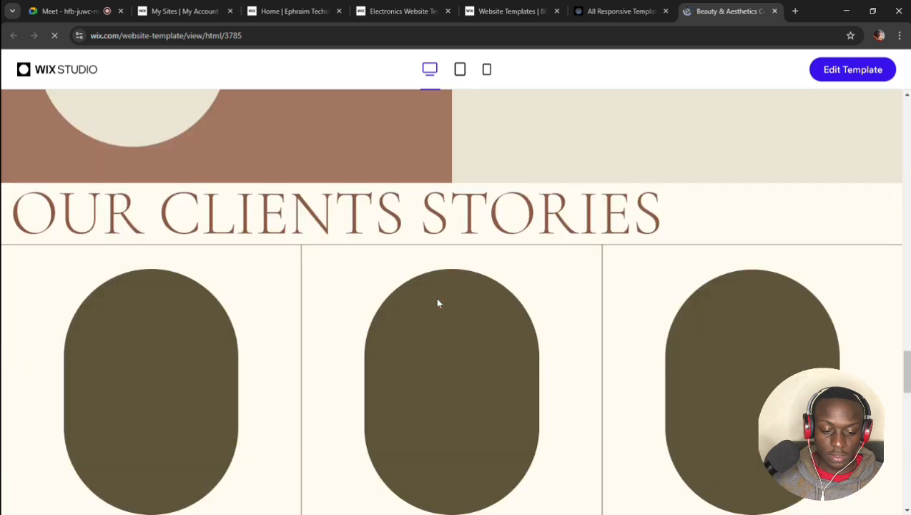
scroll(438, 303, up, 8)
scroll(437, 303, up, 10)
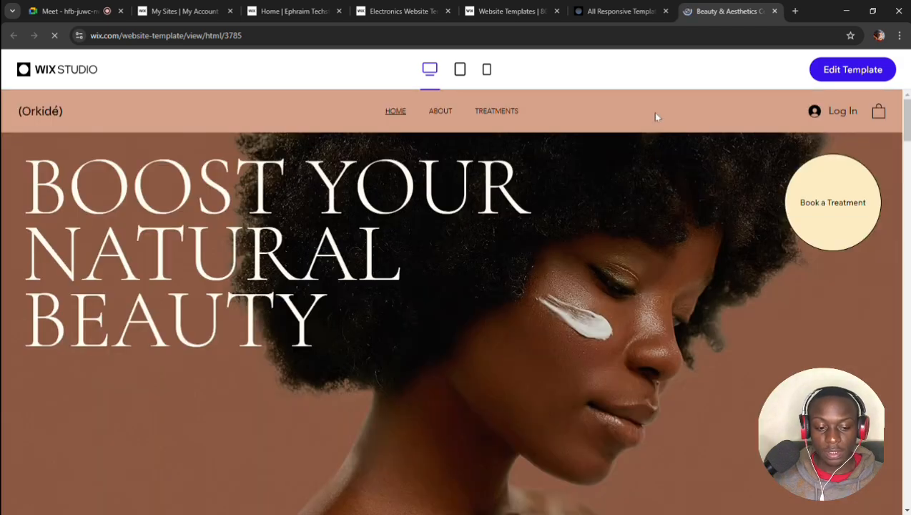
click(775, 12)
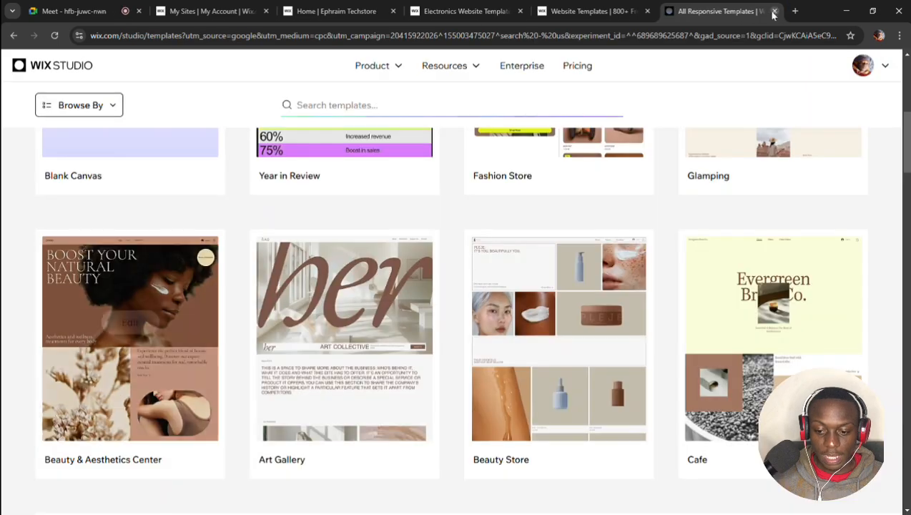
click(775, 11)
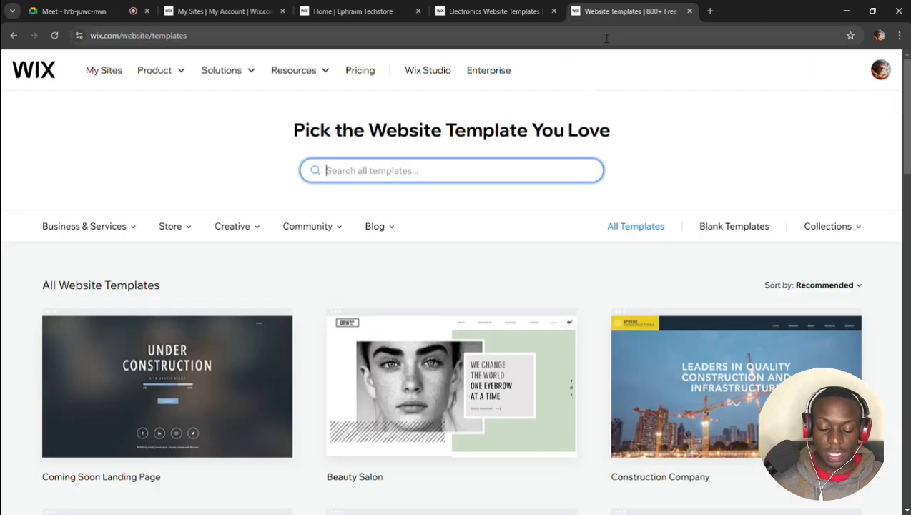
Search the Wix website templates for "blog"
drag(200, 37, 148, 41)
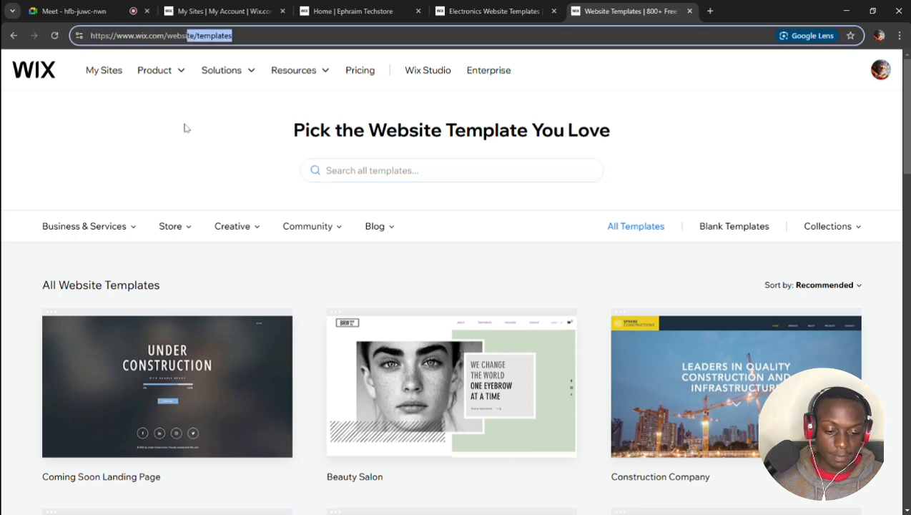
click(183, 189)
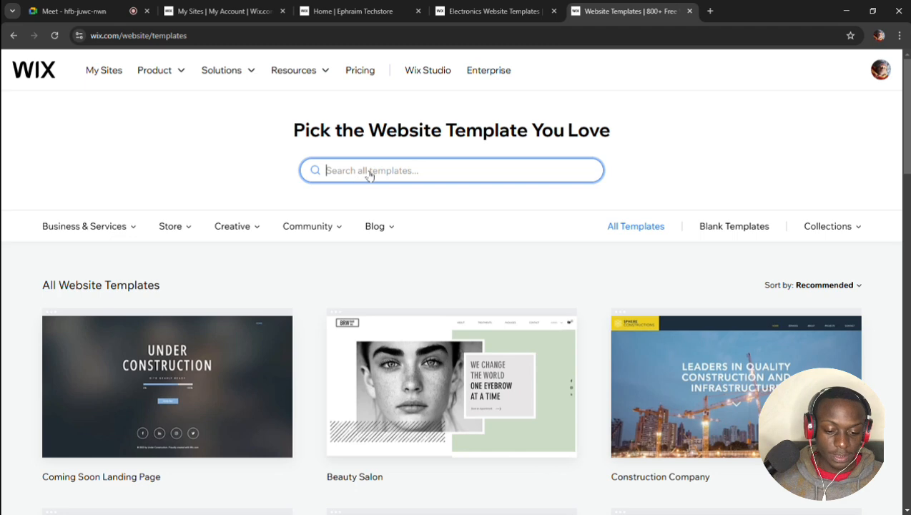
text(blog)
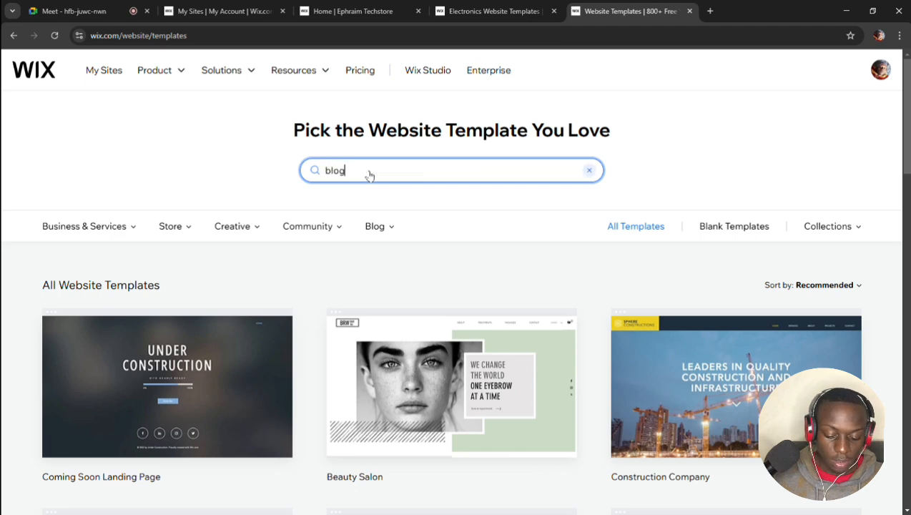
key(Return)
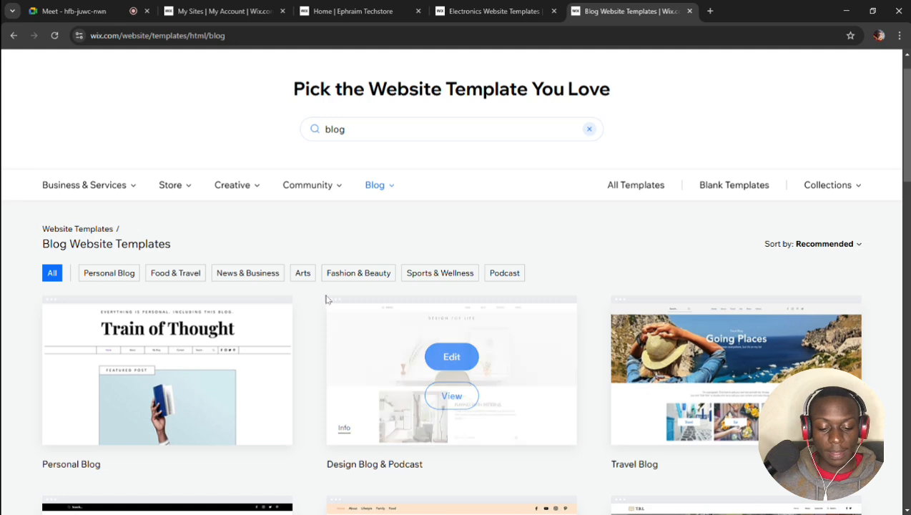
Browse the blog website templates and open the preview of the Inner Pieces Personal Blog template
scroll(594, 281, down, 3)
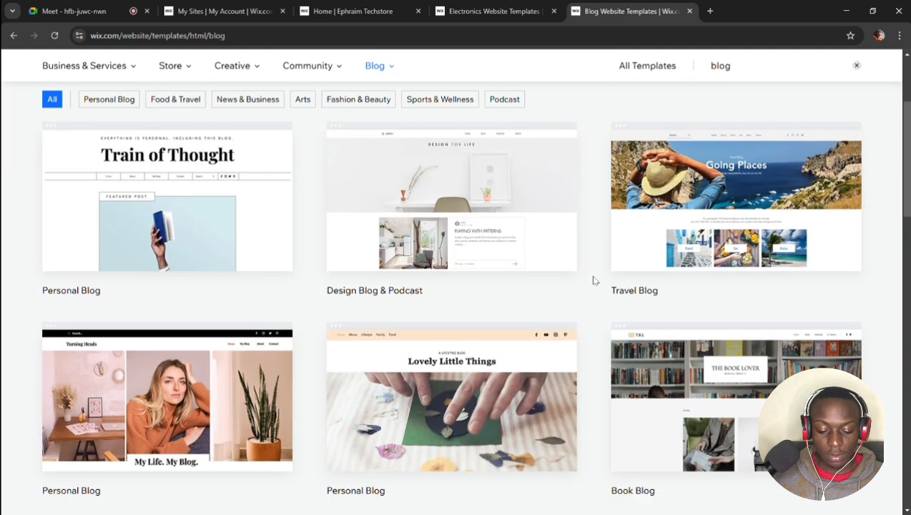
scroll(593, 280, down, 2)
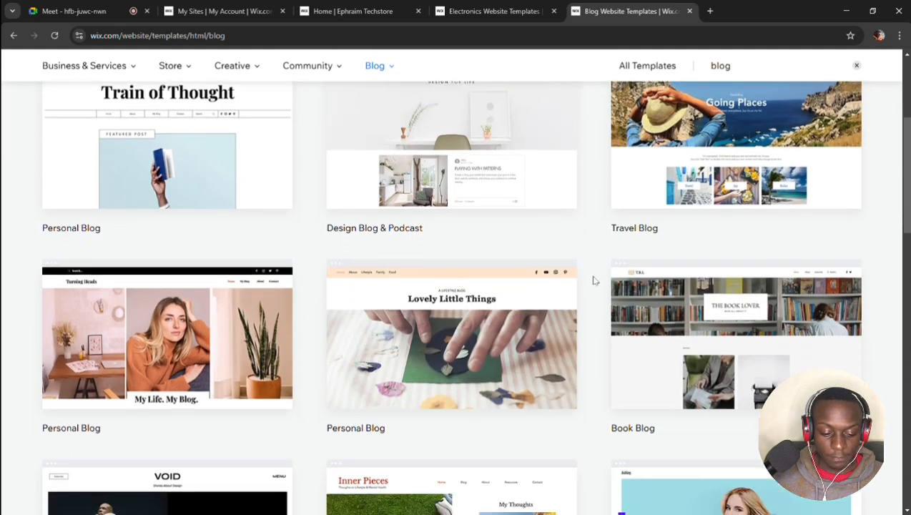
scroll(594, 280, down, 1)
scroll(593, 280, down, 2)
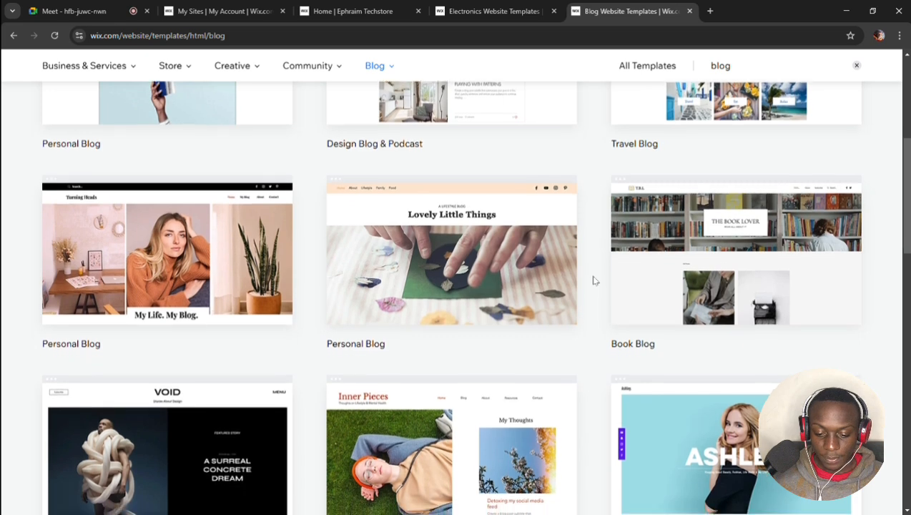
mouse_move(688, 286)
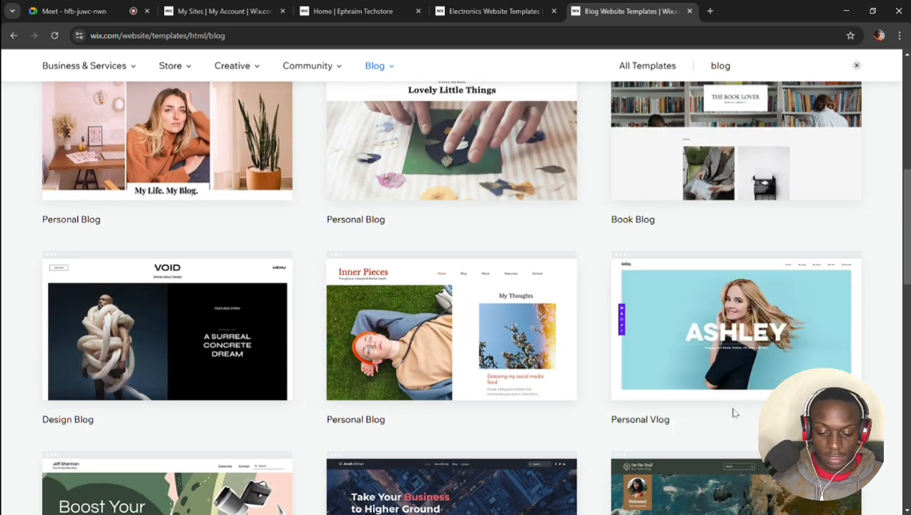
mouse_move(492, 331)
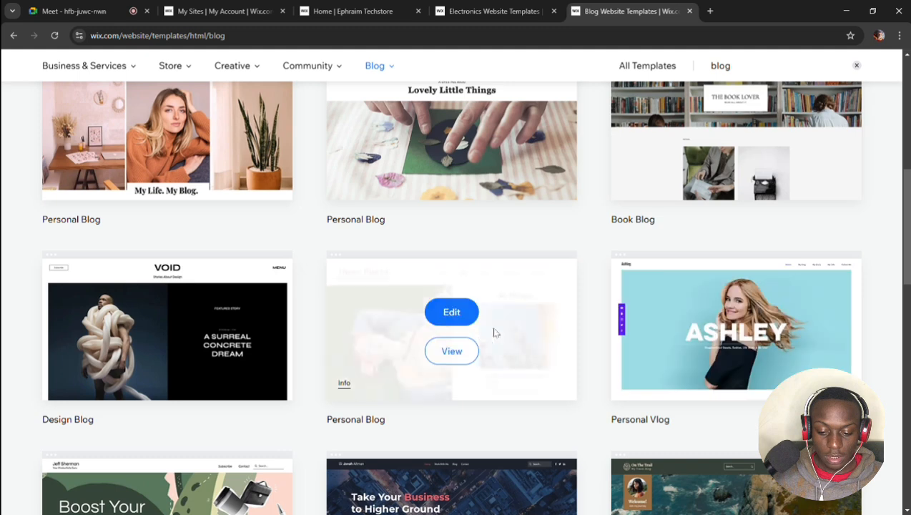
click(449, 351)
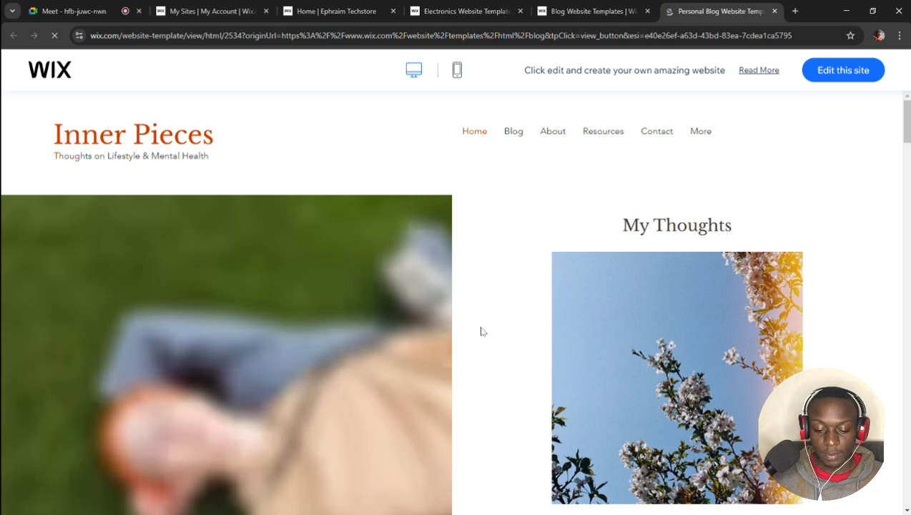
Look through the Inner Pieces template's home and Blog pages, and dismiss the prompt to edit the site
scroll(483, 330, down, 5)
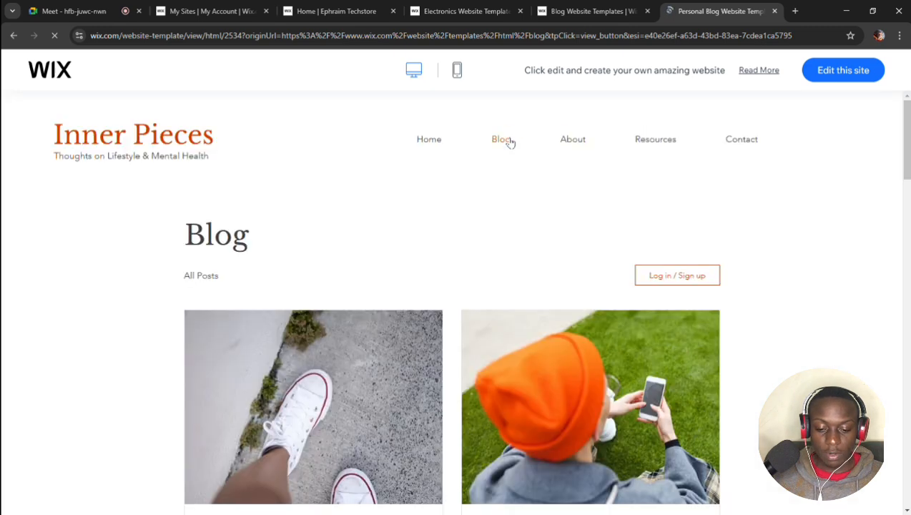
scroll(500, 269, down, 1)
scroll(501, 269, down, 3)
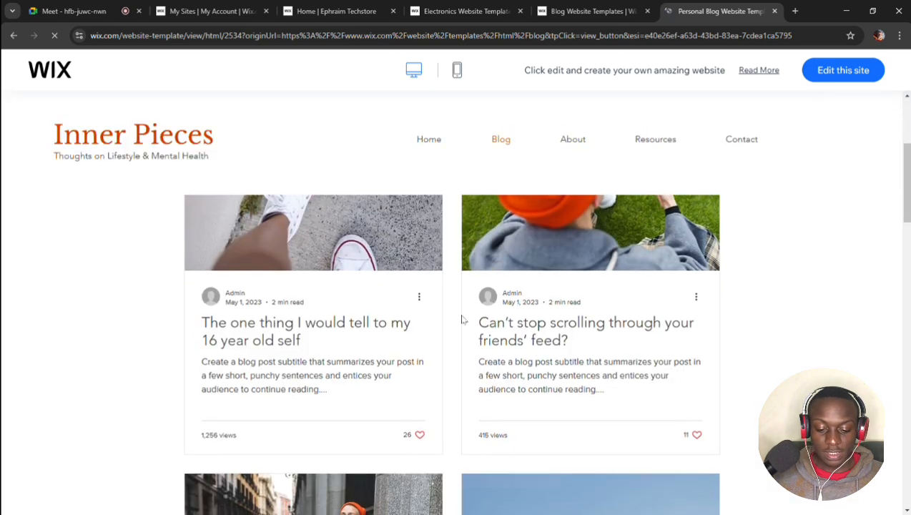
scroll(462, 320, down, 1)
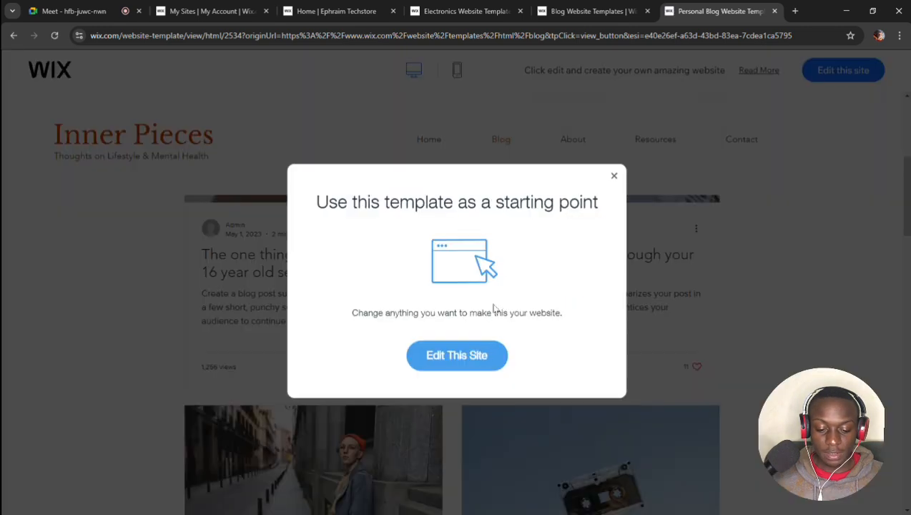
click(614, 179)
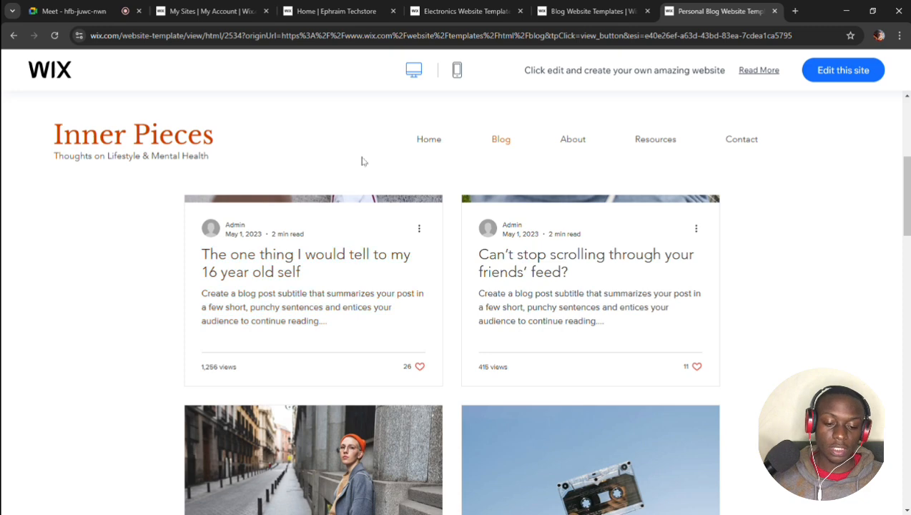
Open the post "The one thing I would tell to my 16 year old self", review its full layout, and close the template preview
click(317, 300)
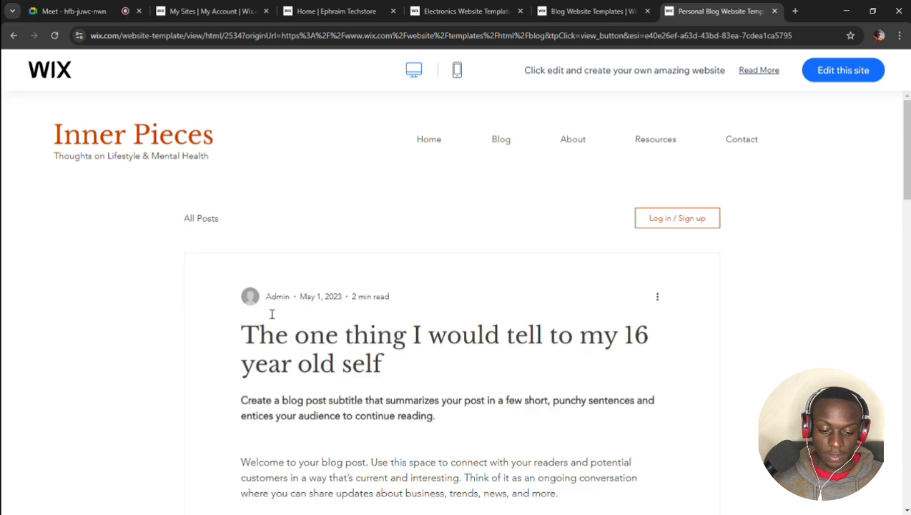
scroll(393, 383, down, 2)
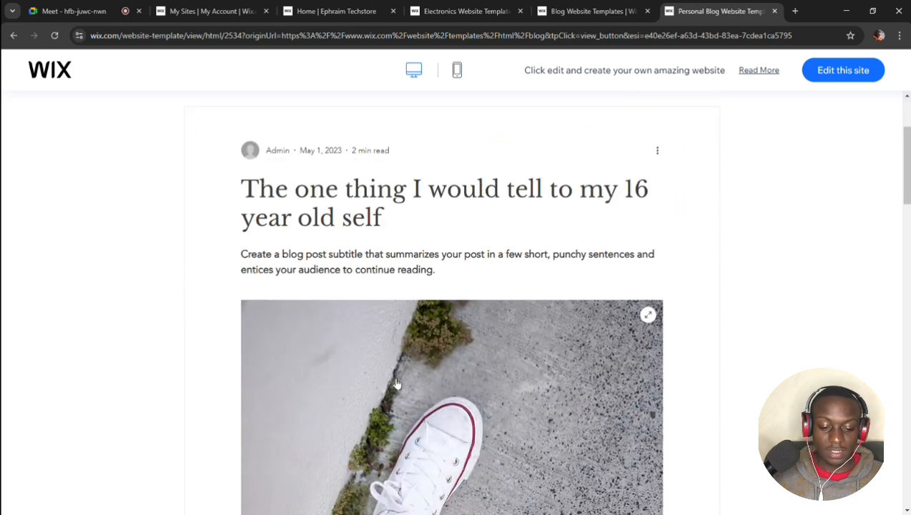
scroll(305, 260, down, 5)
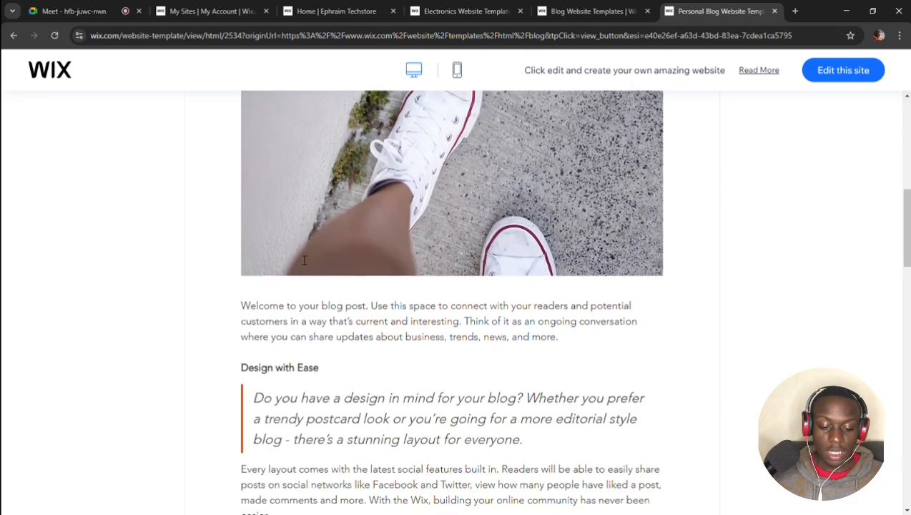
scroll(335, 361, down, 6)
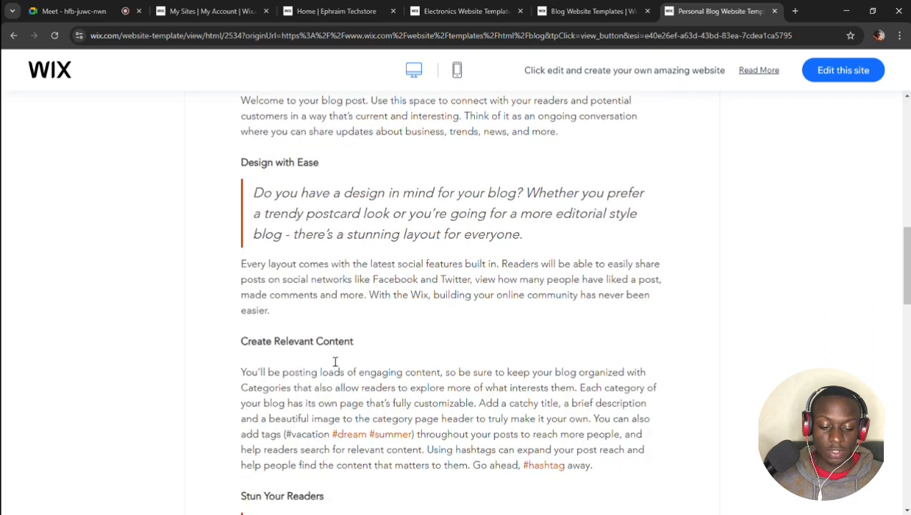
scroll(334, 361, down, 3)
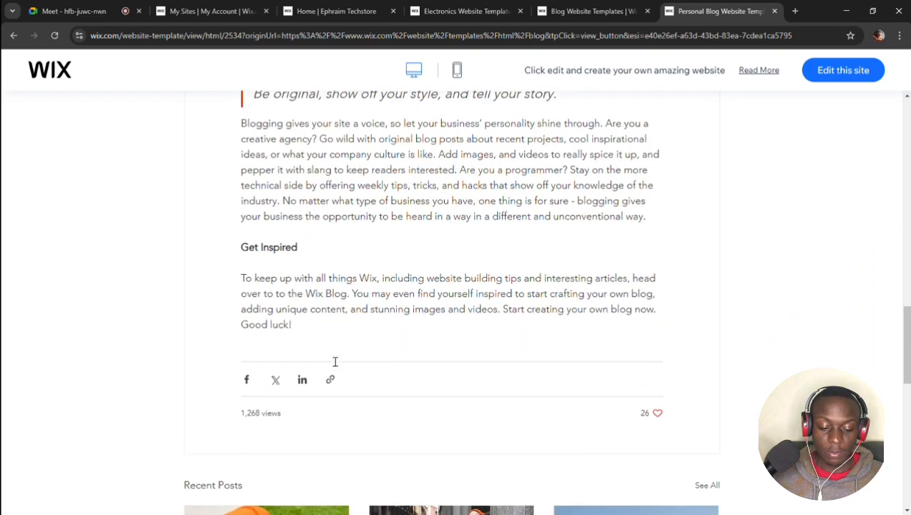
scroll(335, 361, up, 15)
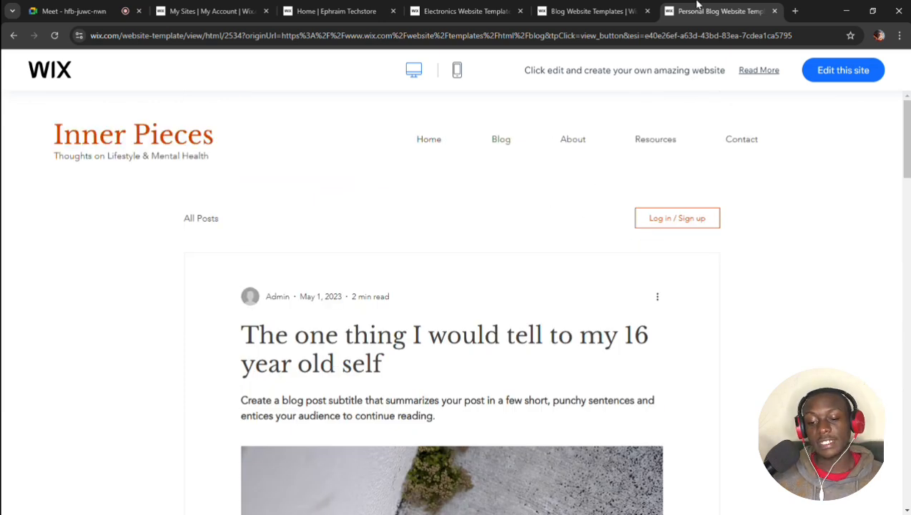
click(774, 11)
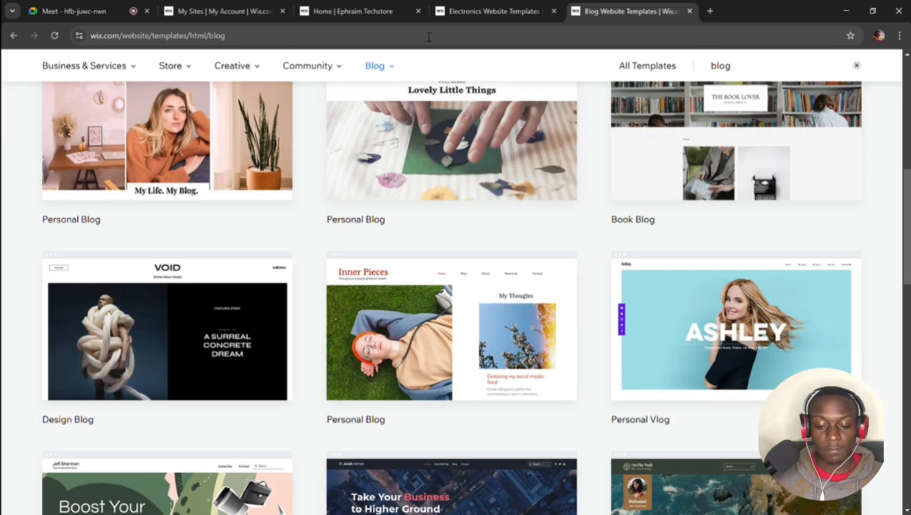
Browse the remaining blog templates on the first results page and preview the Coaching Blog template, viewing its home page and post categories
scroll(424, 183, up, 5)
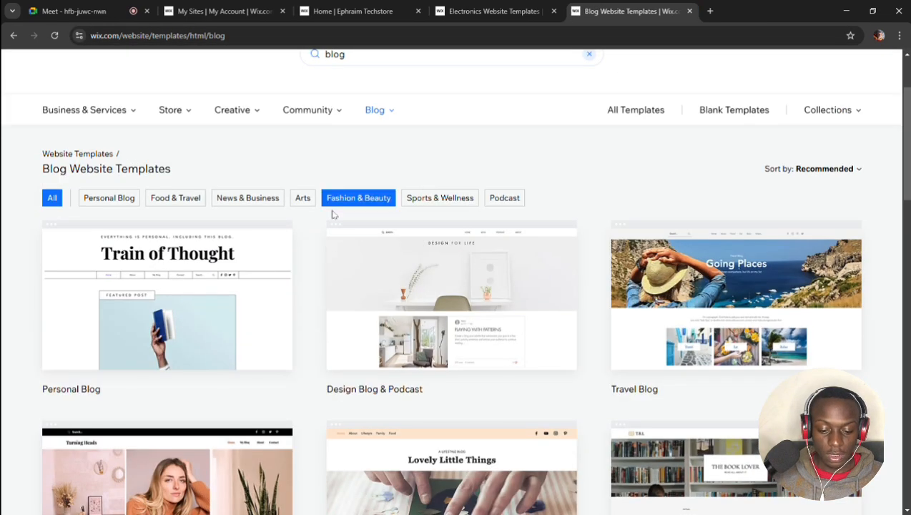
scroll(372, 355, down, 5)
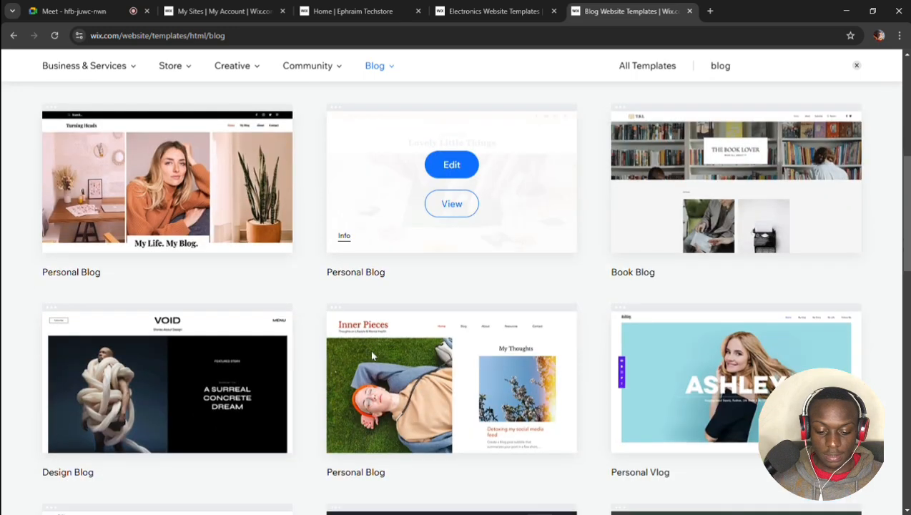
scroll(321, 362, down, 3)
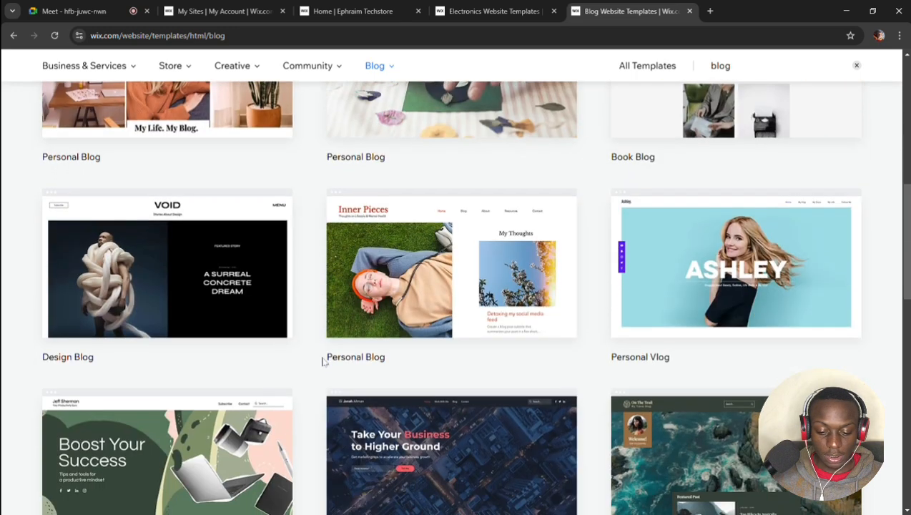
scroll(322, 362, down, 3)
scroll(322, 362, down, 1)
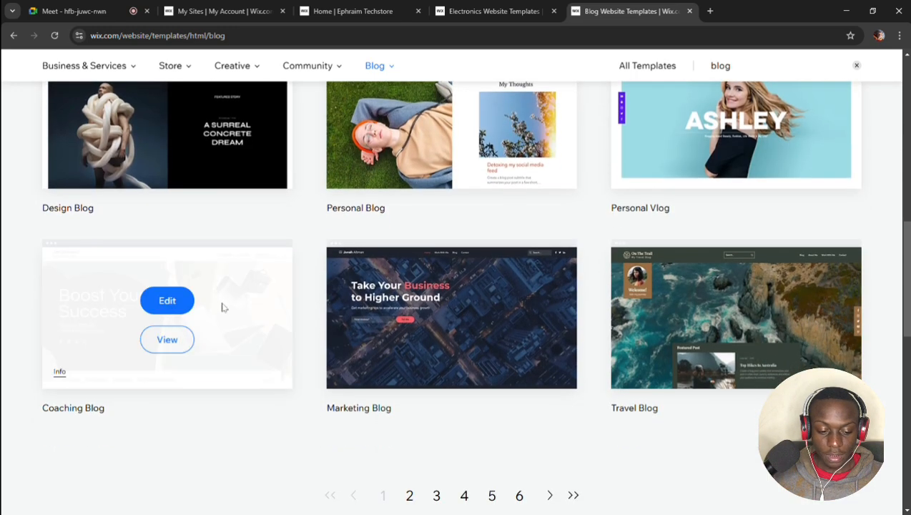
click(167, 341)
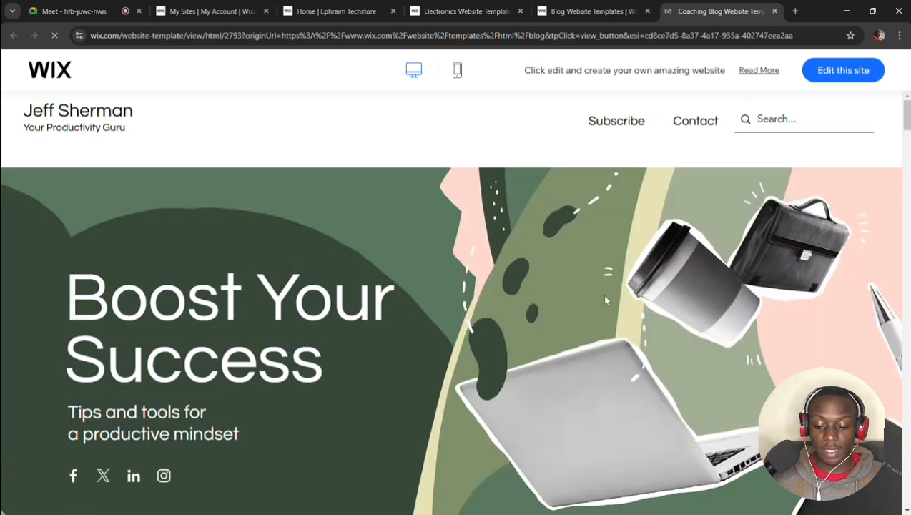
scroll(604, 299, down, 3)
scroll(604, 300, down, 1)
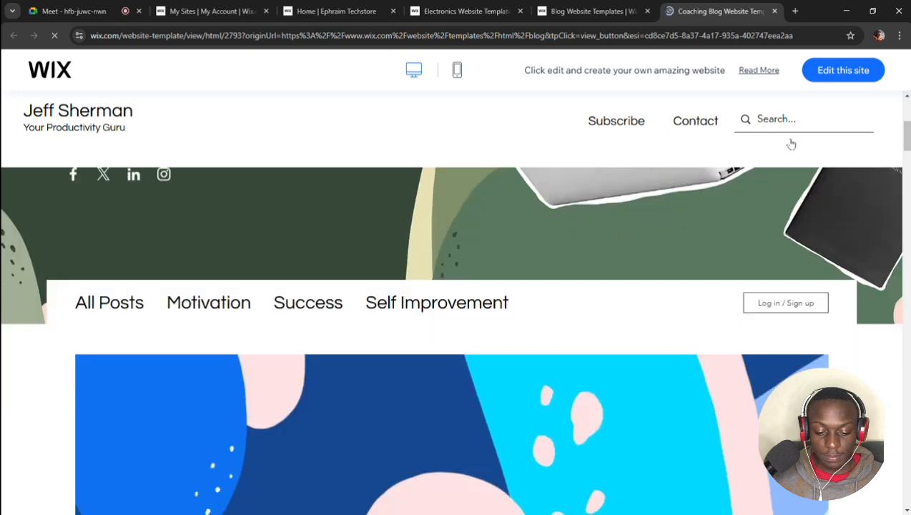
Open the Coaching Blog template for editing, review its preview's hero banner and featured post image, and return to the website editor
click(844, 73)
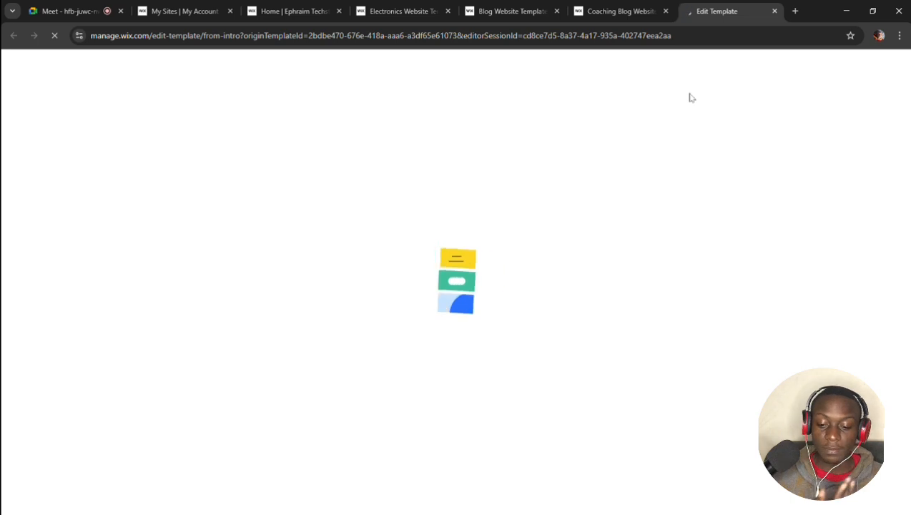
click(616, 11)
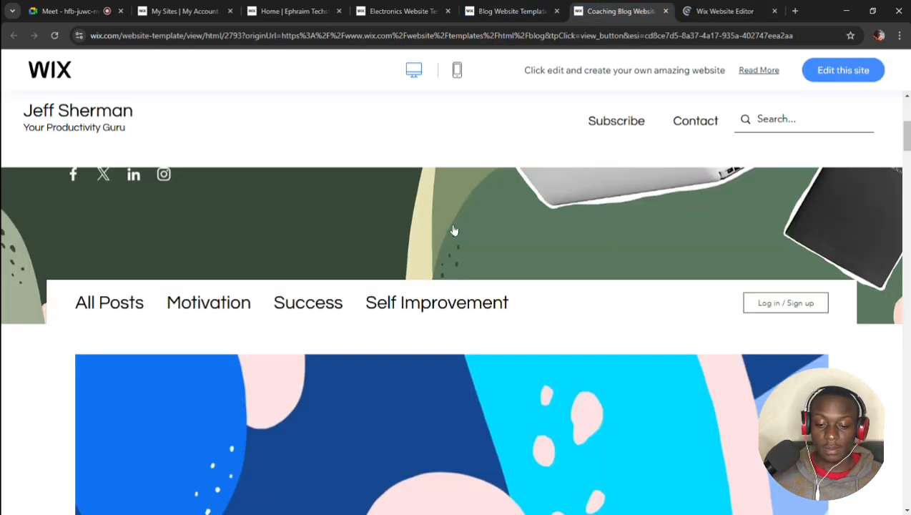
scroll(450, 229, up, 4)
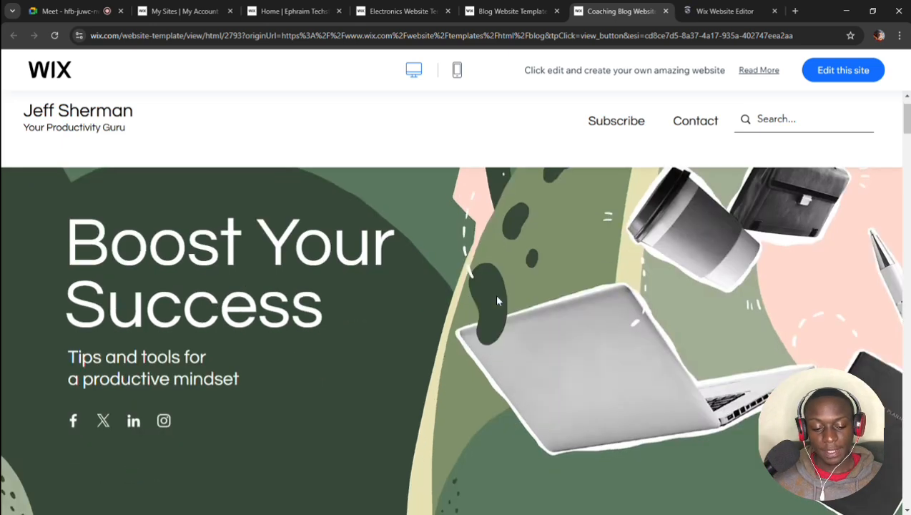
scroll(496, 297, down, 2)
scroll(499, 300, down, 2)
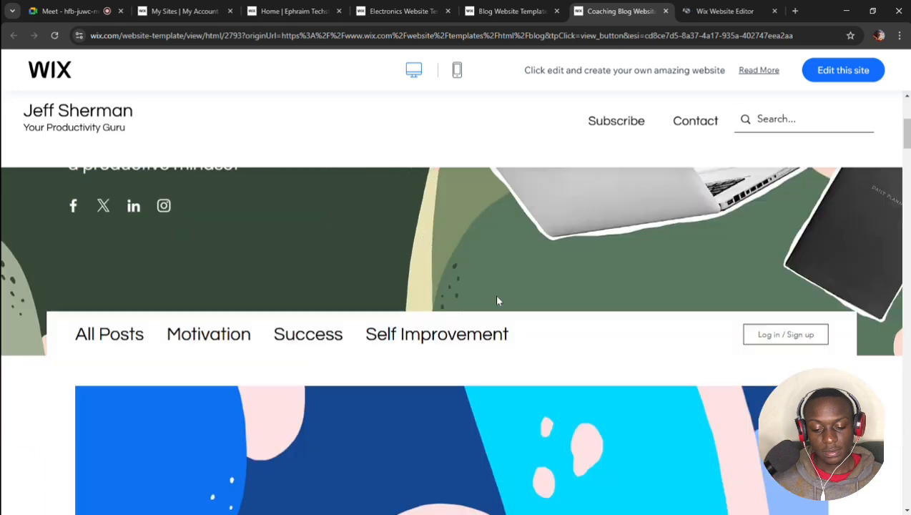
scroll(498, 301, down, 1)
scroll(499, 300, down, 3)
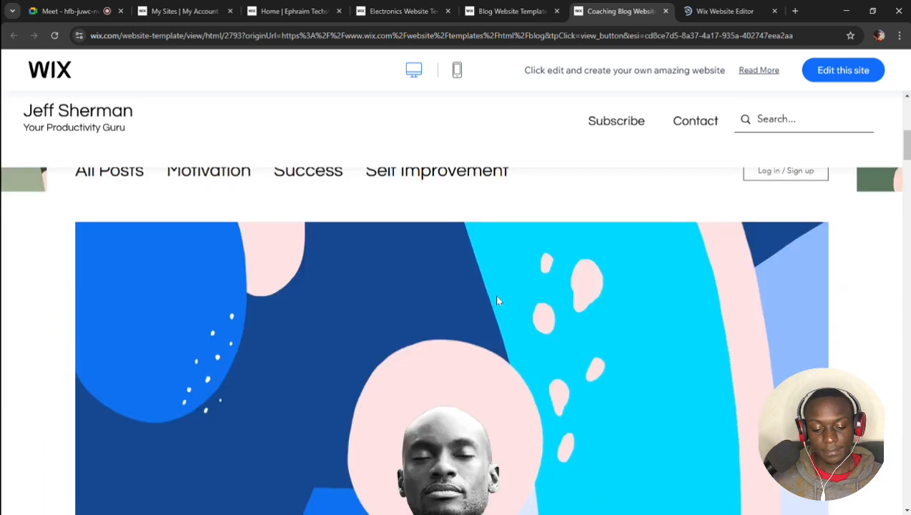
scroll(501, 301, down, 2)
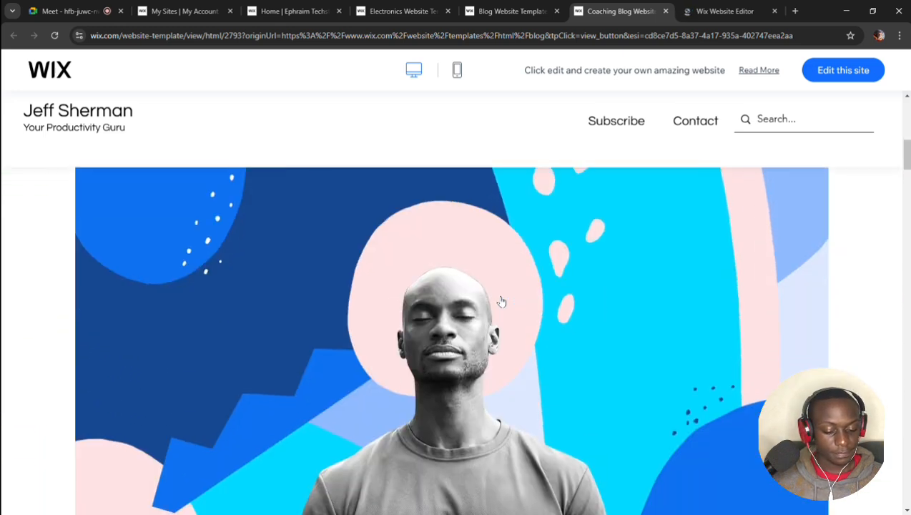
scroll(501, 302, down, 2)
scroll(501, 302, down, 3)
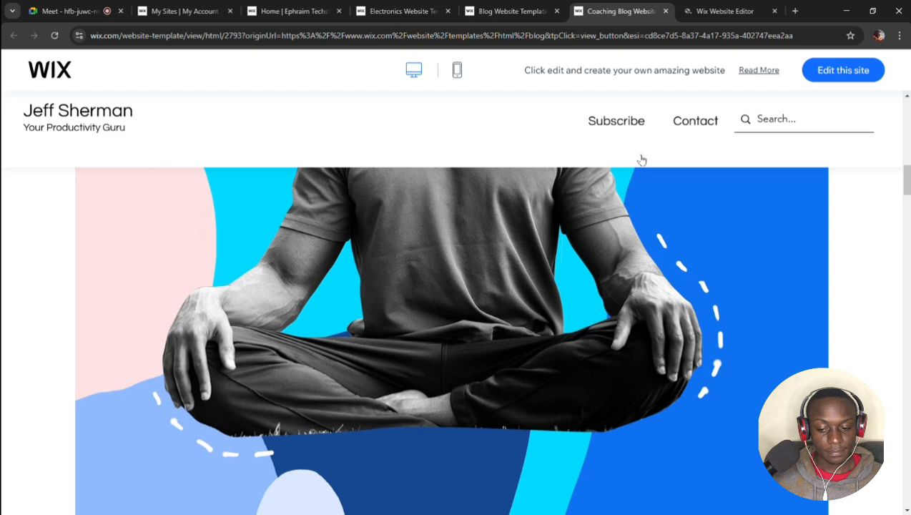
click(701, 18)
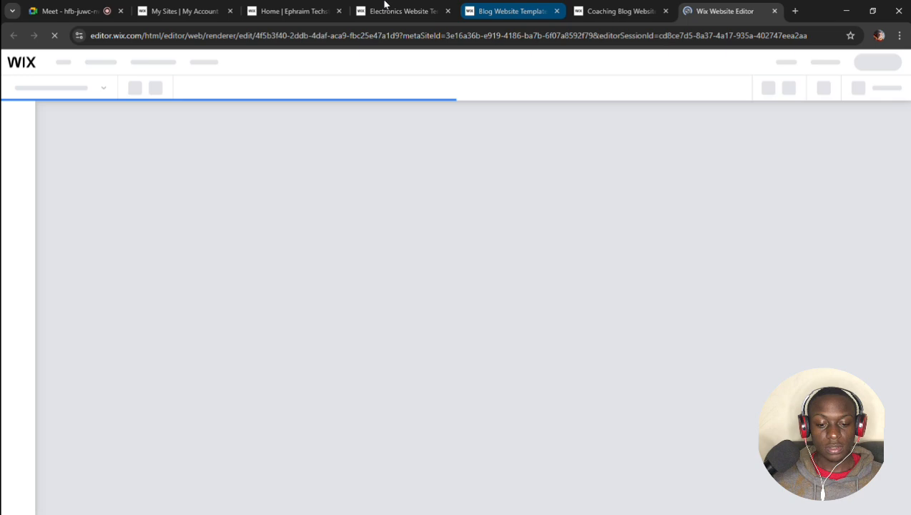
Switch to the published TechStore site and examine its header, navigation menu, hero slideshow and service highlights
click(384, 6)
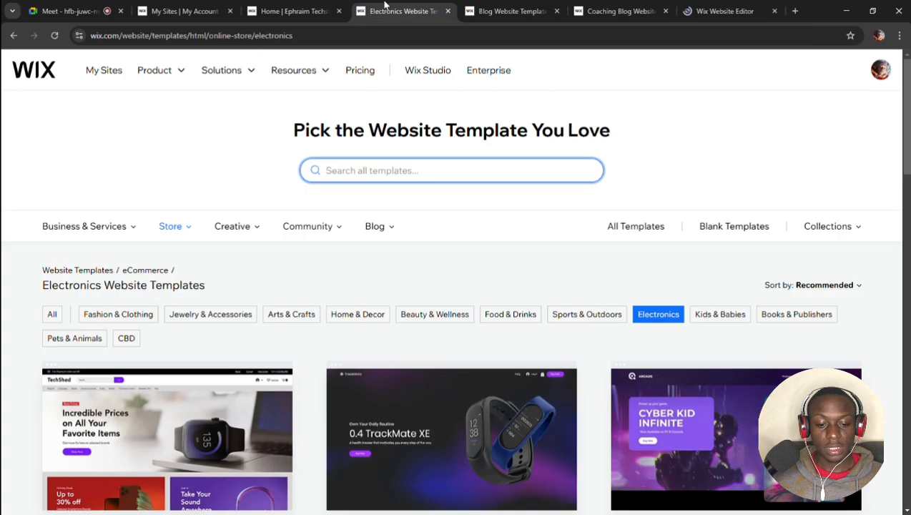
click(282, 10)
scroll(403, 257, down, 1)
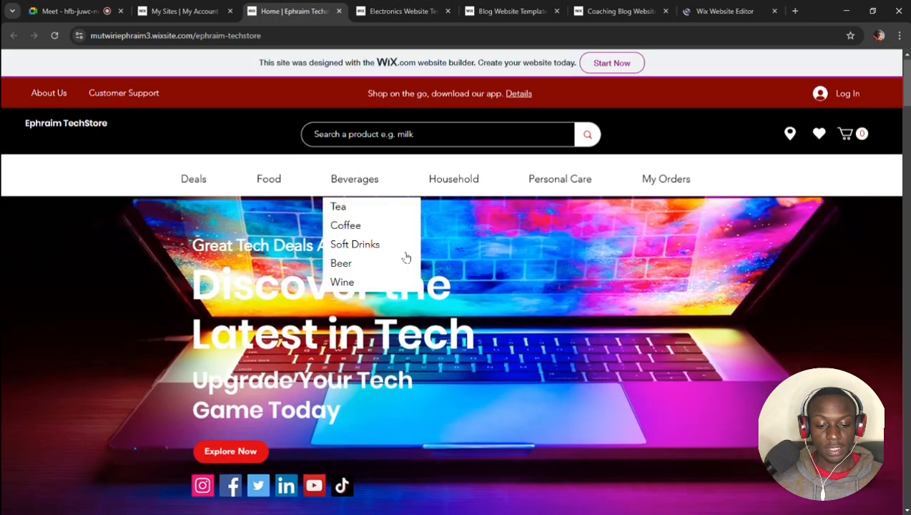
scroll(546, 339, down, 1)
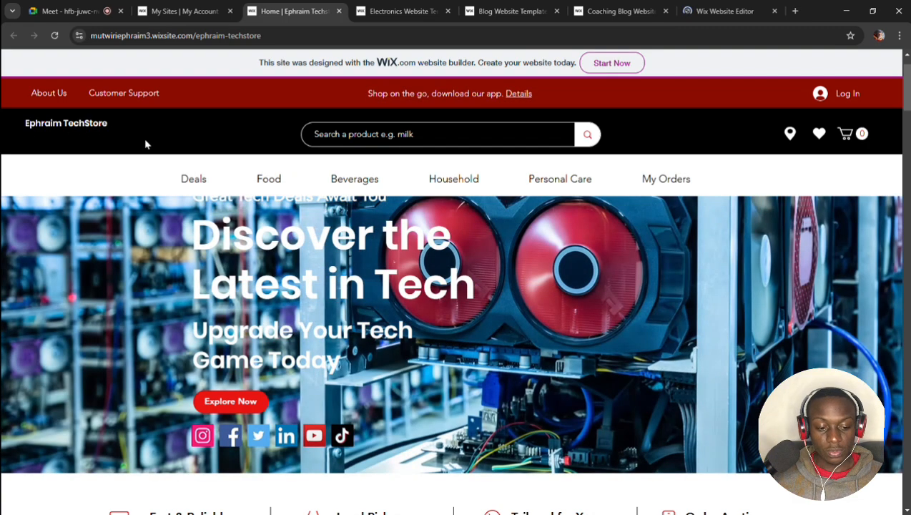
scroll(333, 277, down, 1)
scroll(333, 277, down, 1)
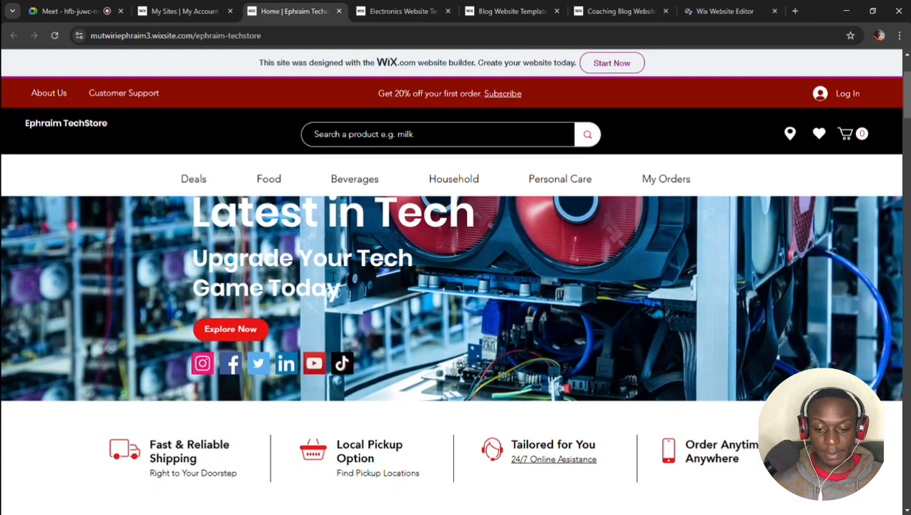
scroll(327, 274, down, 2)
scroll(327, 274, down, 1)
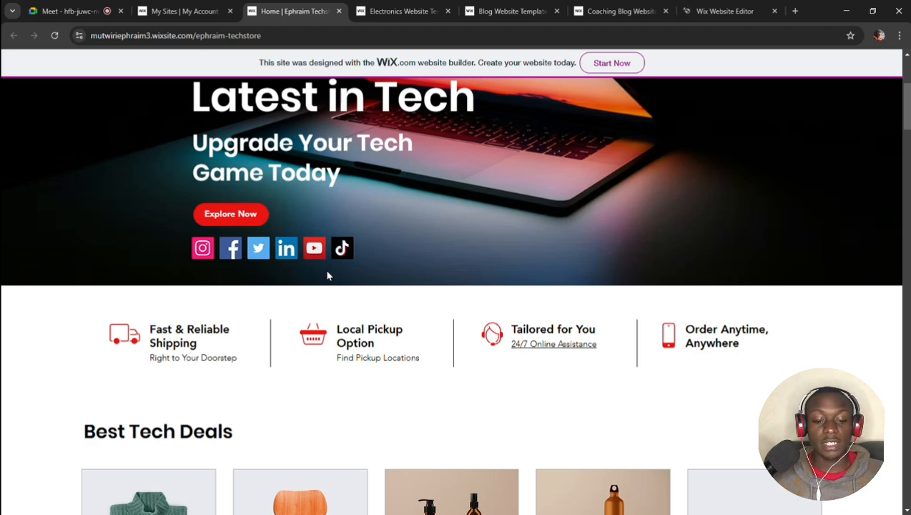
scroll(539, 235, up, 3)
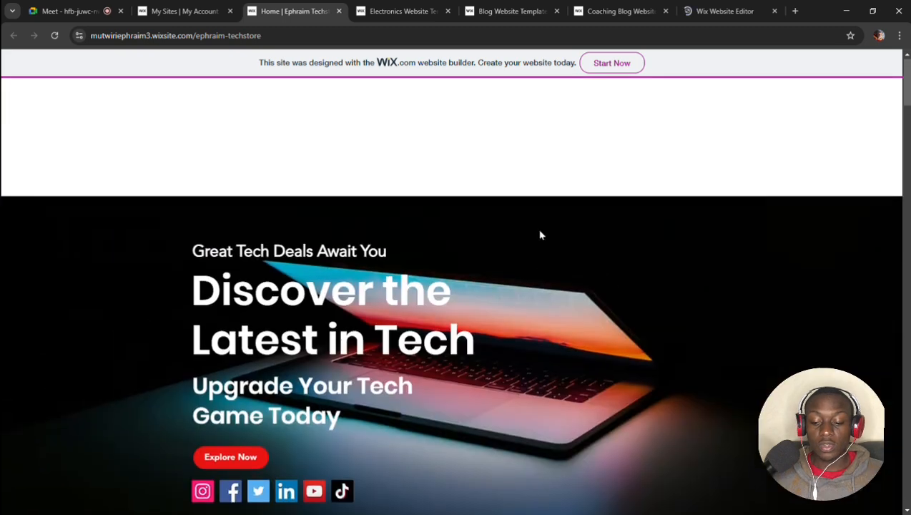
scroll(540, 234, down, 3)
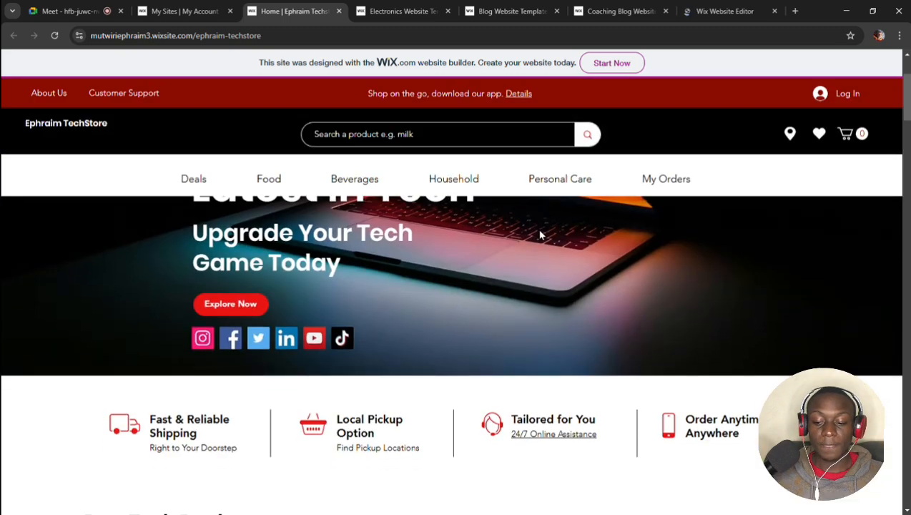
Look through the TechStore home page's Best Tech Deals, Popular Tech Categories and Start Shopping Now sections
scroll(540, 234, down, 4)
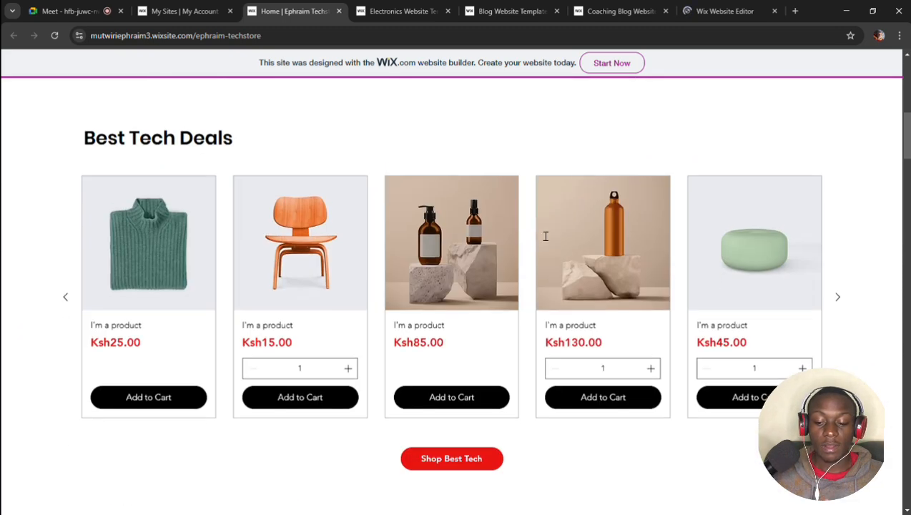
scroll(543, 236, down, 3)
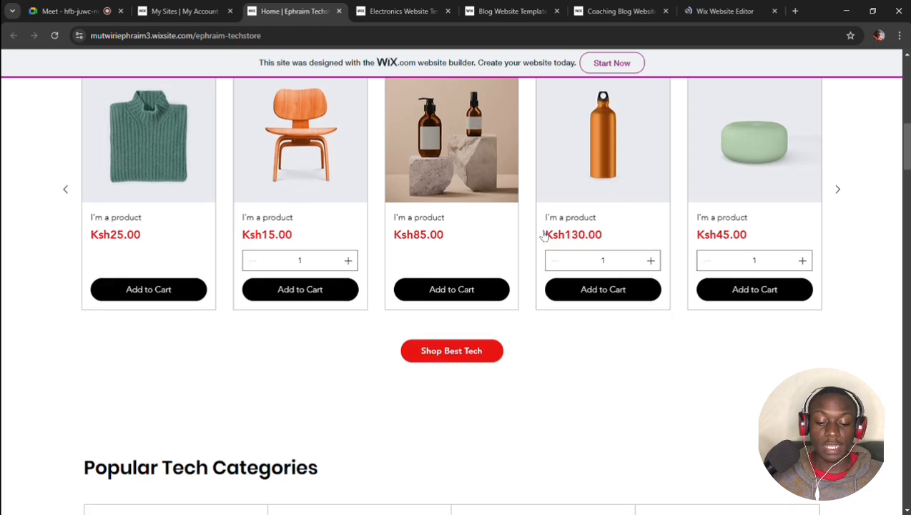
scroll(468, 286, down, 6)
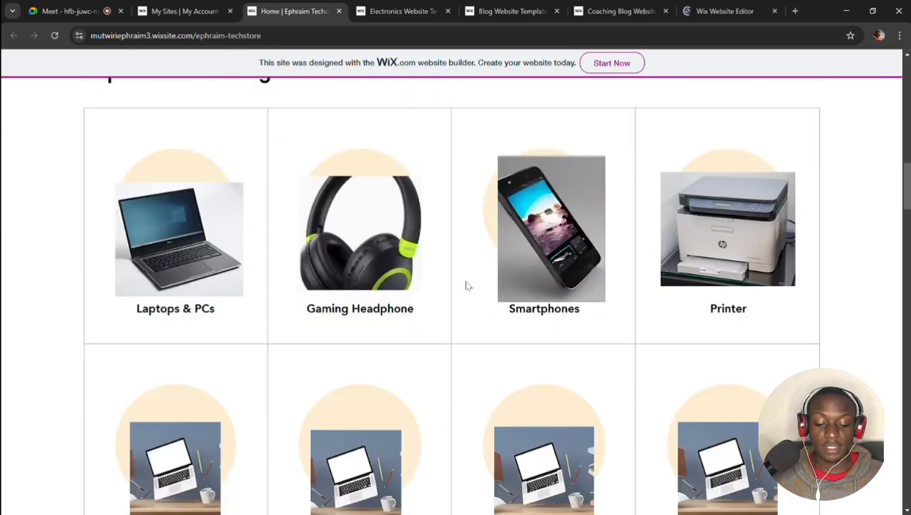
scroll(468, 286, down, 2)
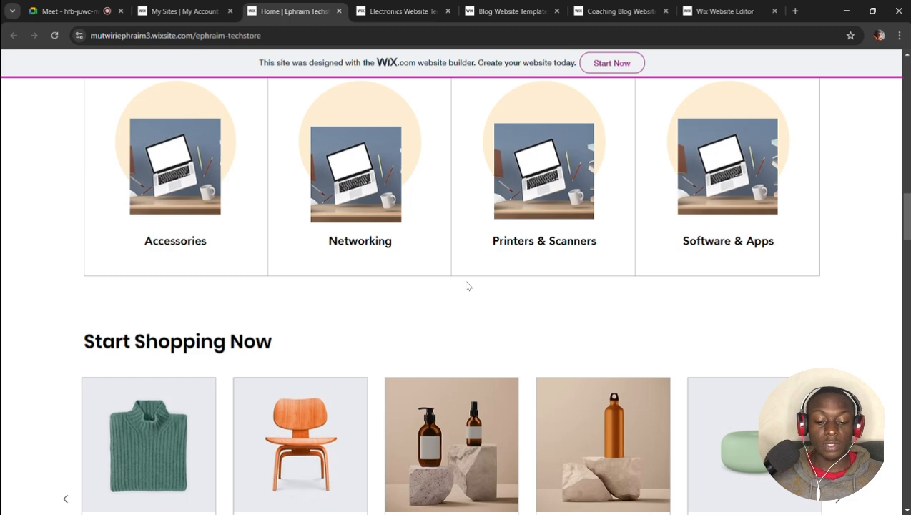
scroll(441, 387, down, 1)
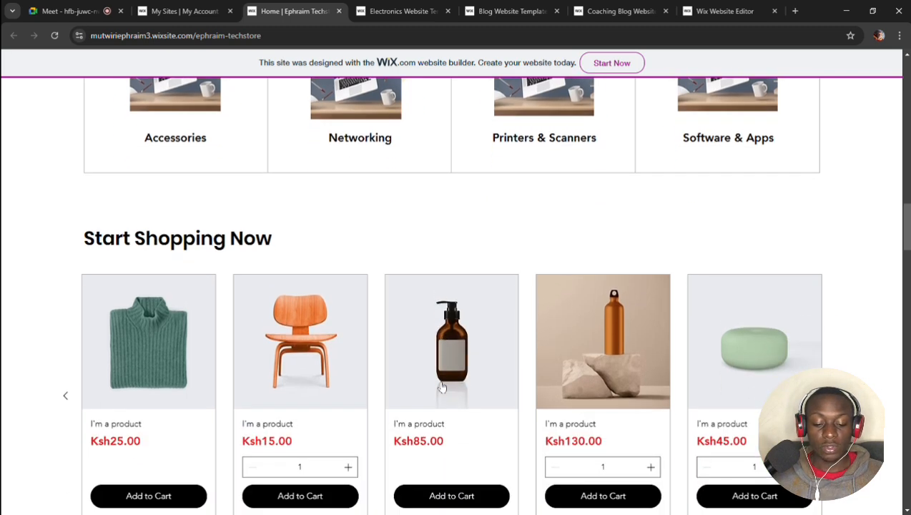
scroll(441, 387, down, 3)
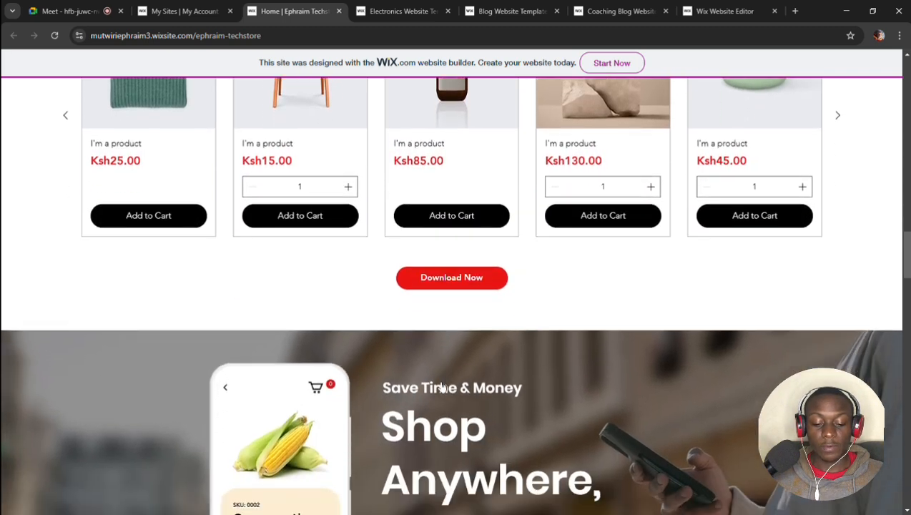
Review the home page's mobile app banner, Top Picks, promotional deals, latest arrivals and discount subscription section
scroll(441, 386, down, 4)
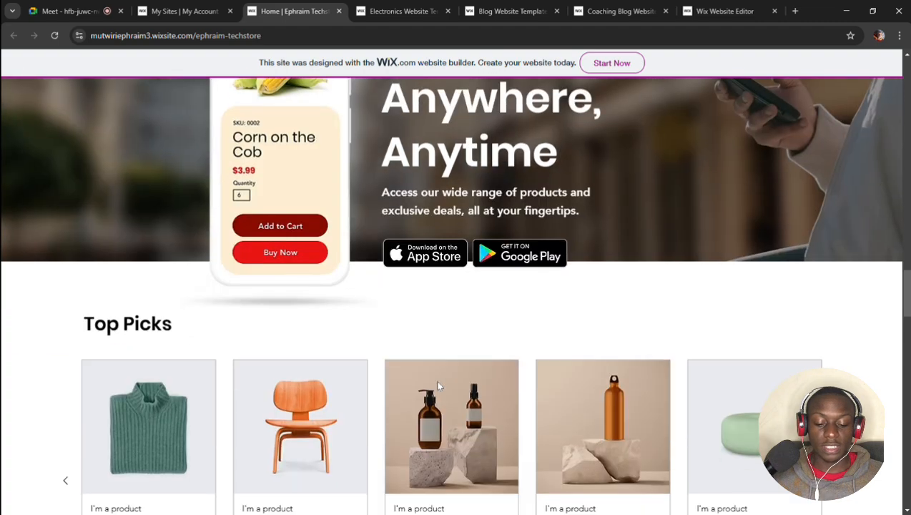
scroll(438, 386, down, 3)
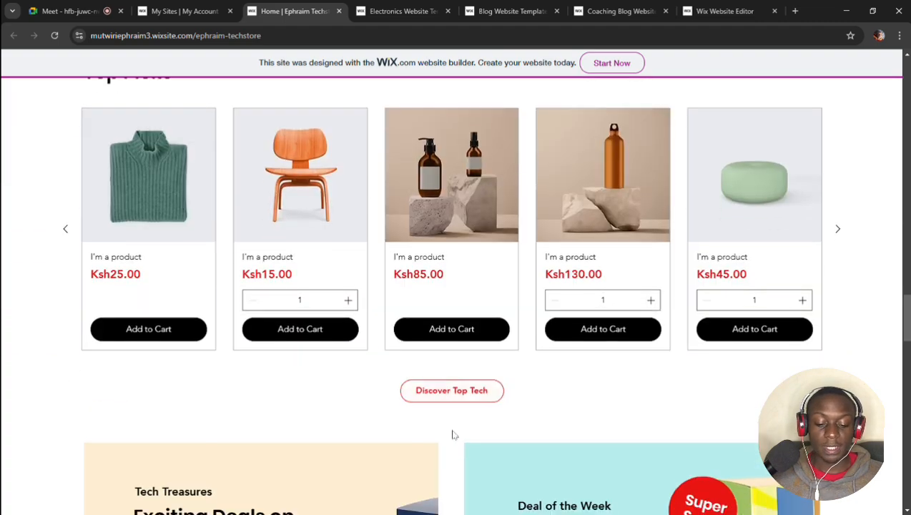
scroll(446, 457, down, 3)
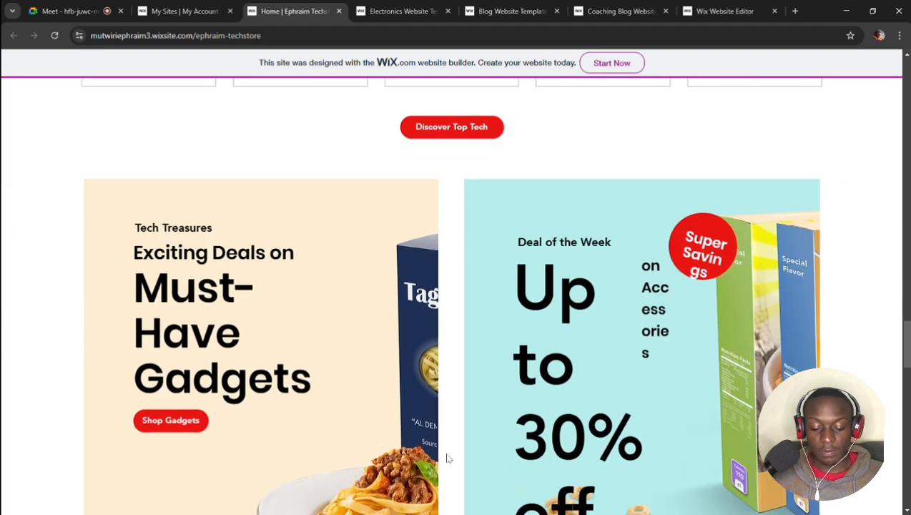
scroll(446, 457, down, 3)
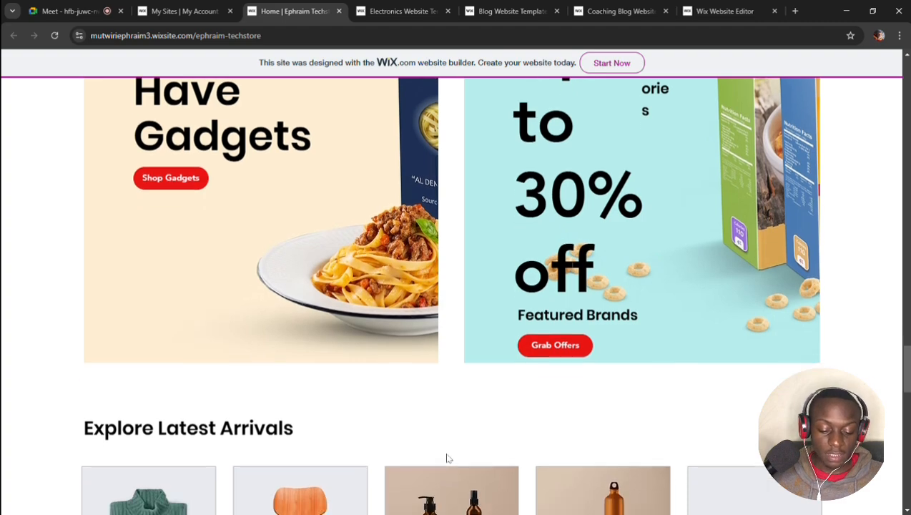
scroll(446, 457, down, 5)
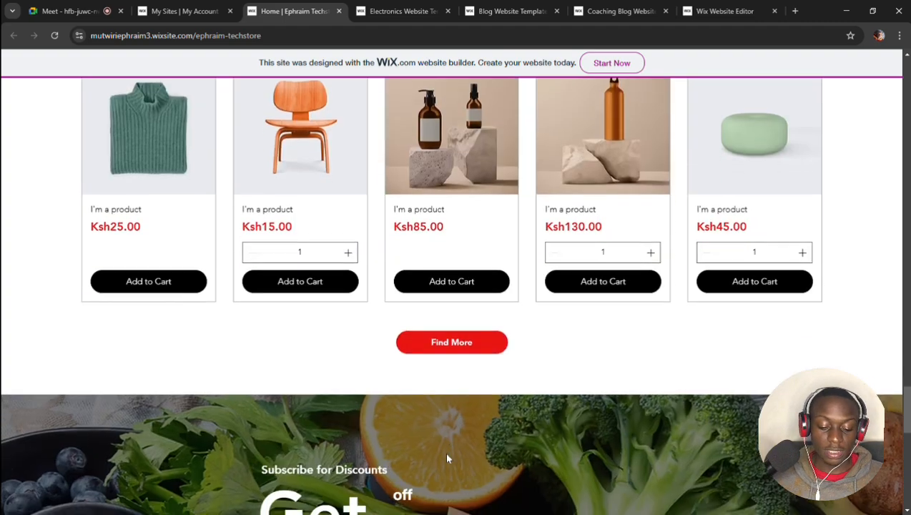
scroll(446, 457, down, 3)
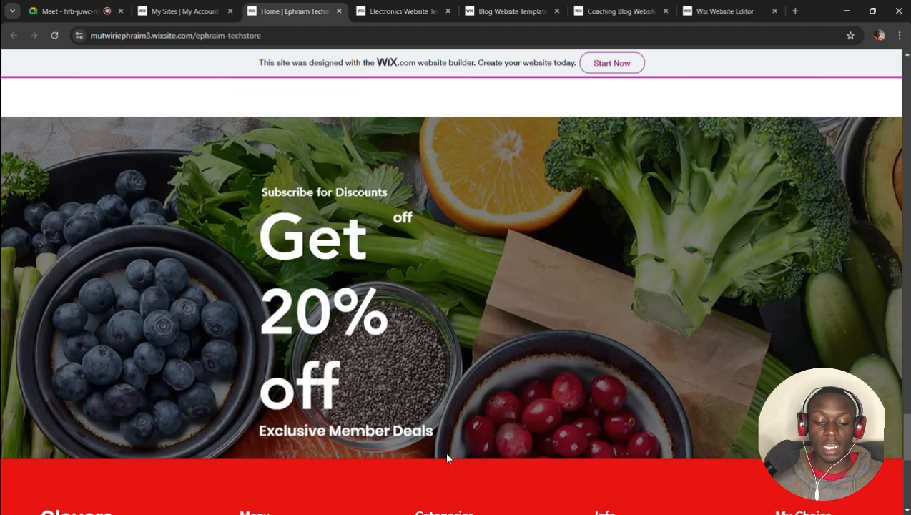
Examine the TechStore footer's link columns and accepted payment methods, and return up the page to the Start Shopping Now section
scroll(447, 458, down, 5)
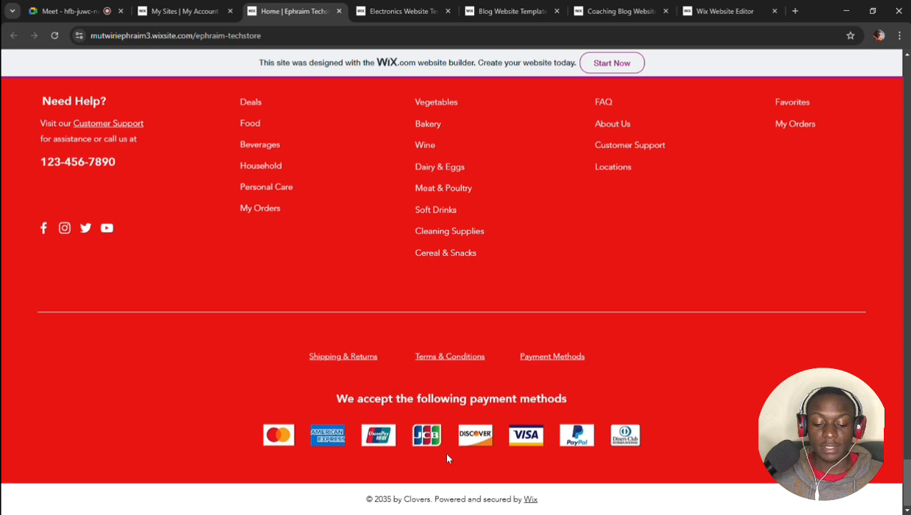
scroll(456, 371, up, 1)
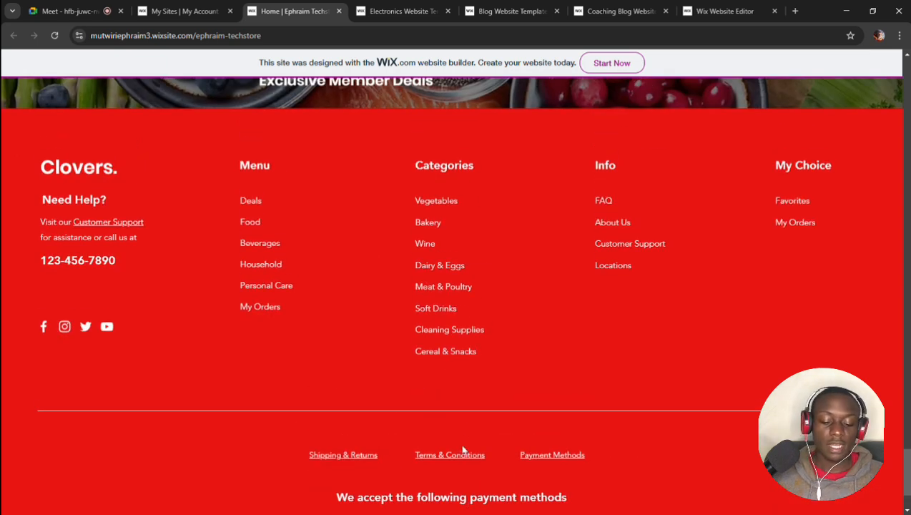
scroll(468, 421, down, 1)
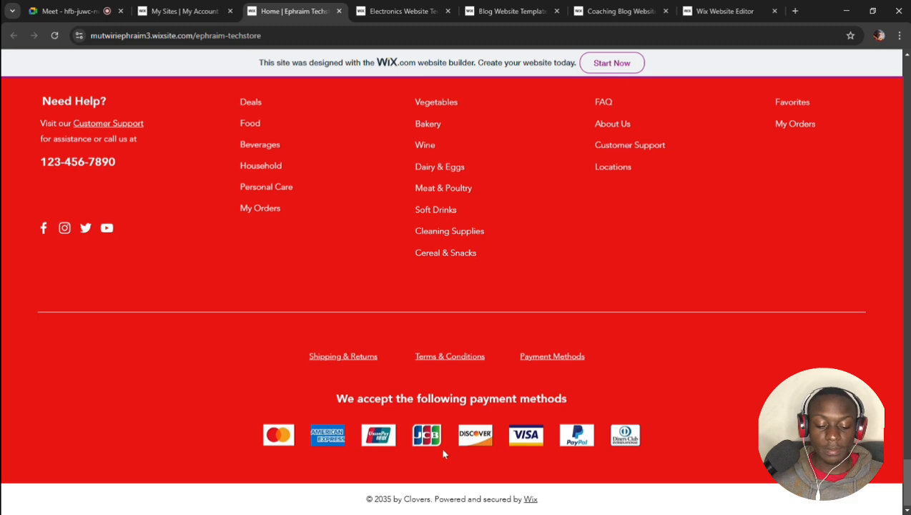
scroll(556, 294, up, 10)
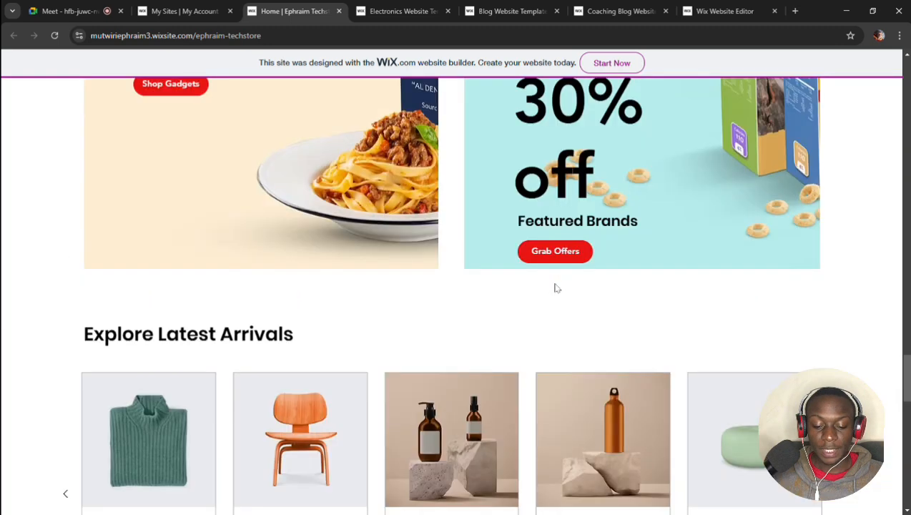
scroll(556, 288, up, 5)
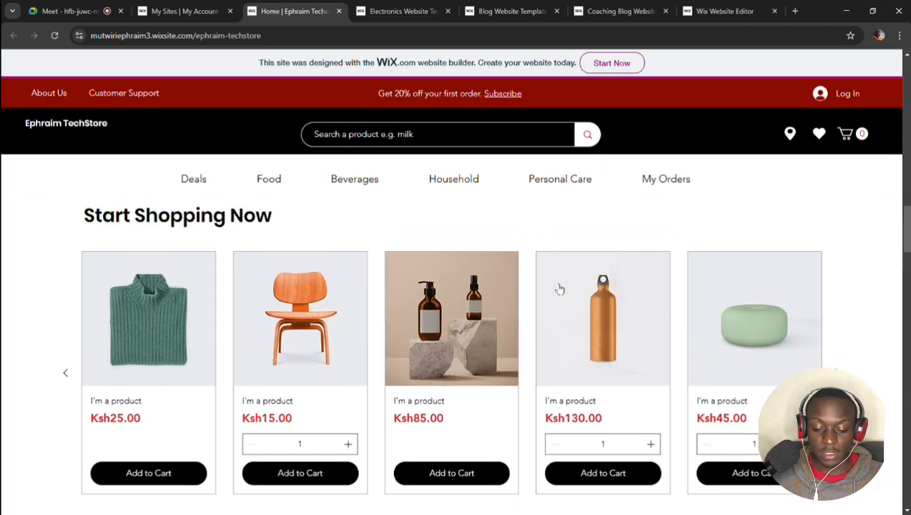
Return to the website editor tab to check whether the Coaching Blog template has loaded
click(713, 10)
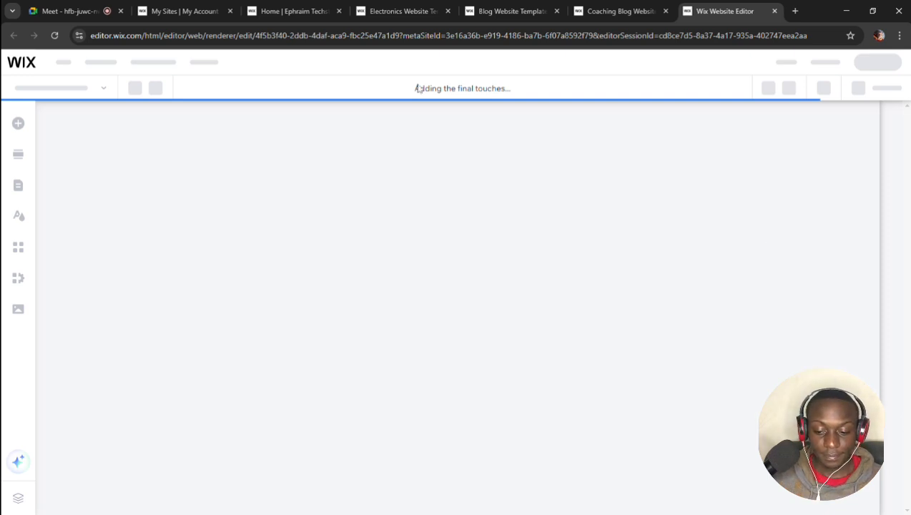
click(387, 8)
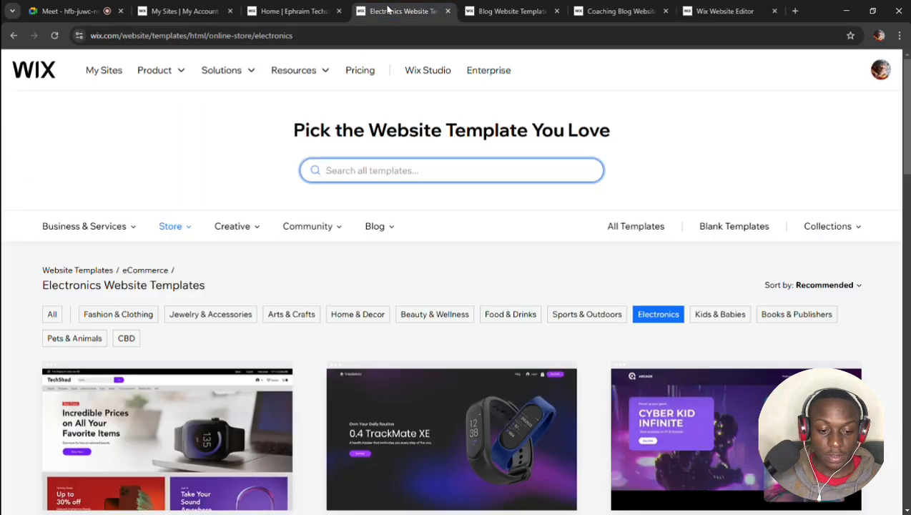
click(723, 7)
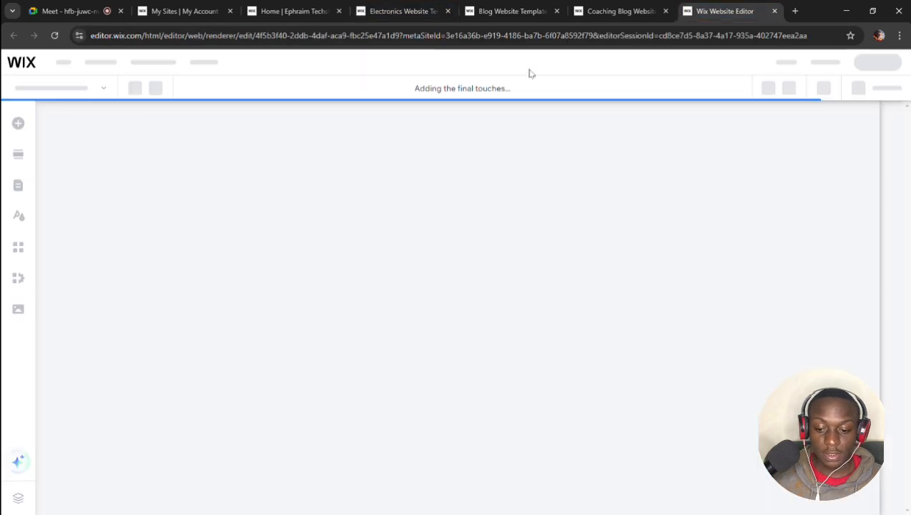
click(383, 12)
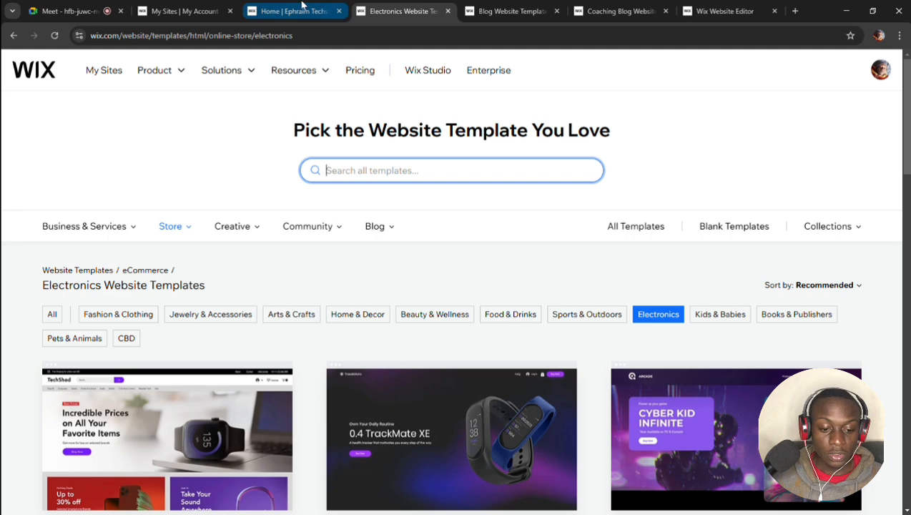
click(302, 8)
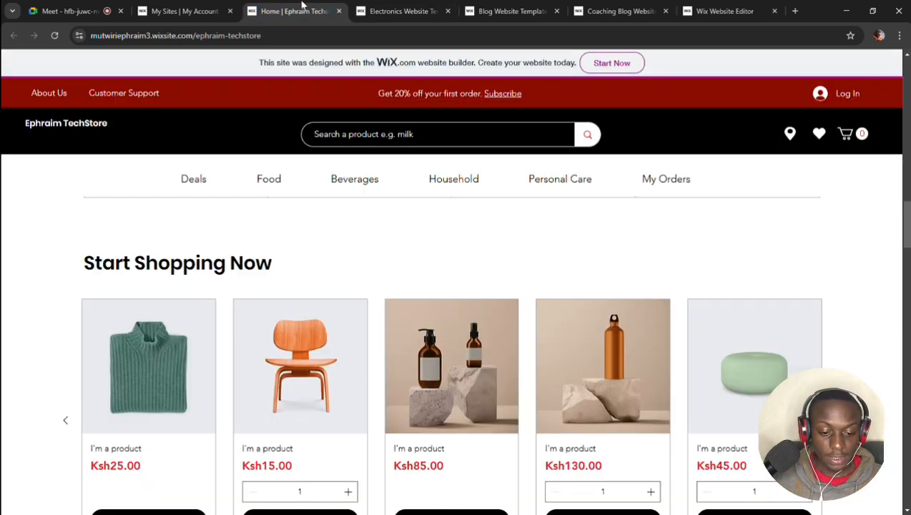
click(379, 6)
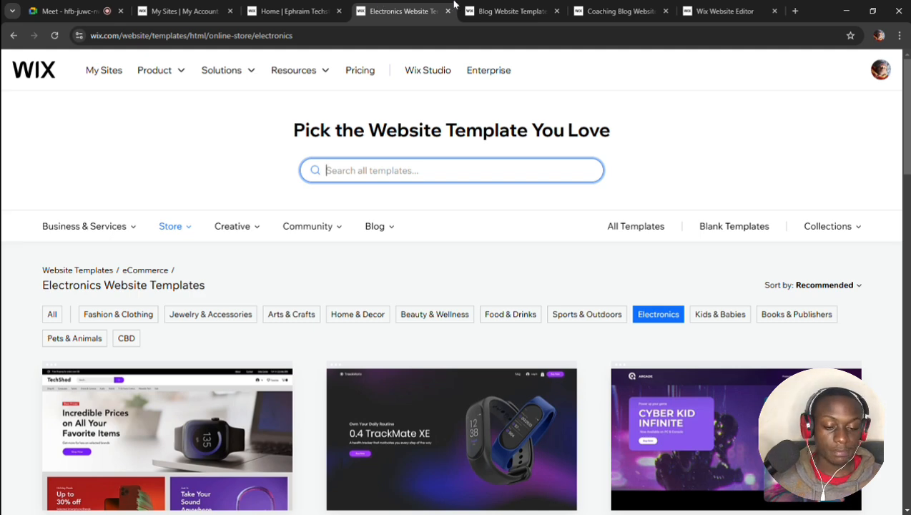
click(520, 11)
click(602, 9)
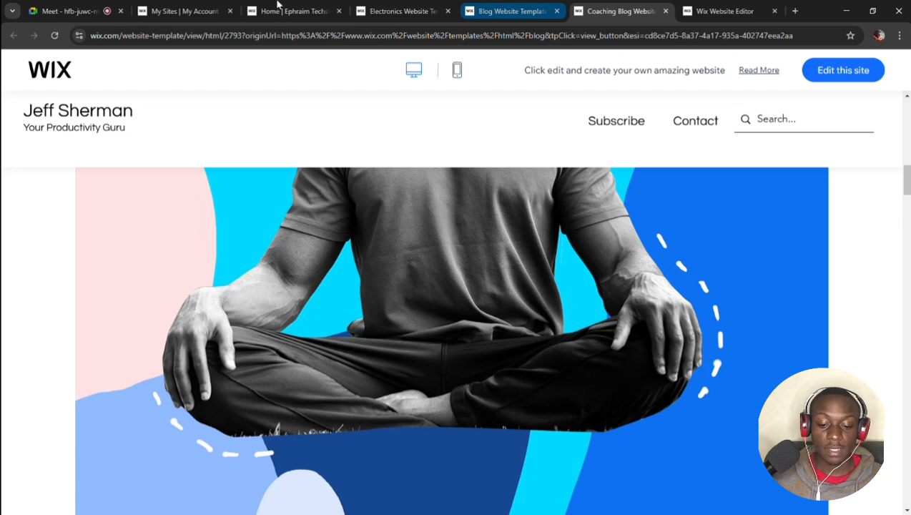
Return to the published TechStore home page and look over the sample products in the Start Shopping Now section
click(277, 5)
mouse_move(342, 260)
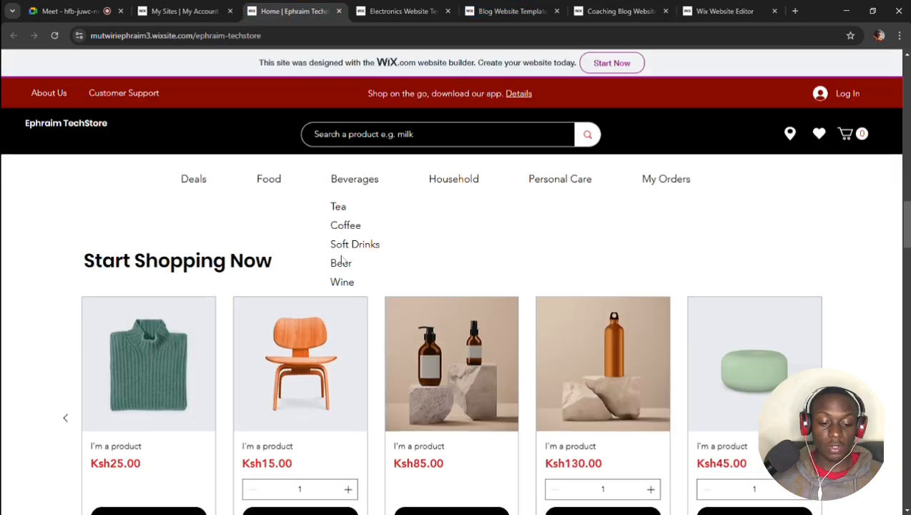
scroll(342, 261, down, 1)
scroll(369, 407, down, 1)
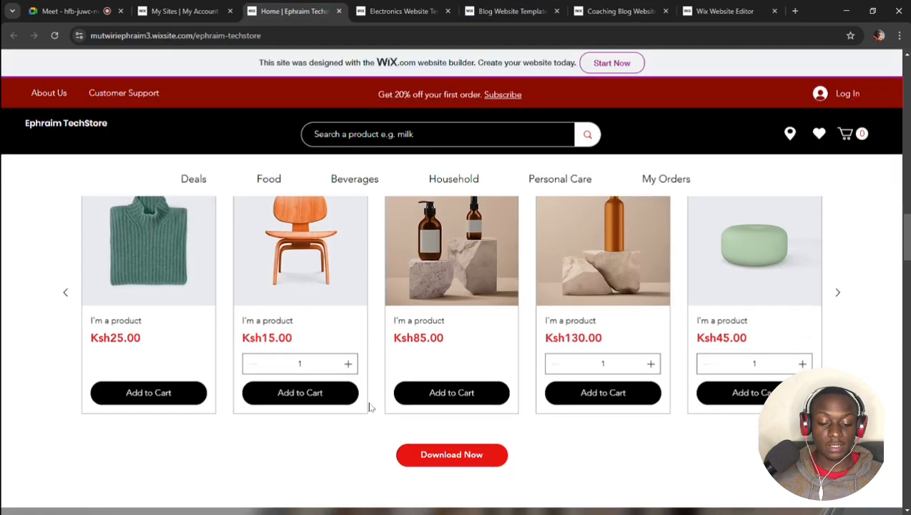
scroll(370, 407, down, 1)
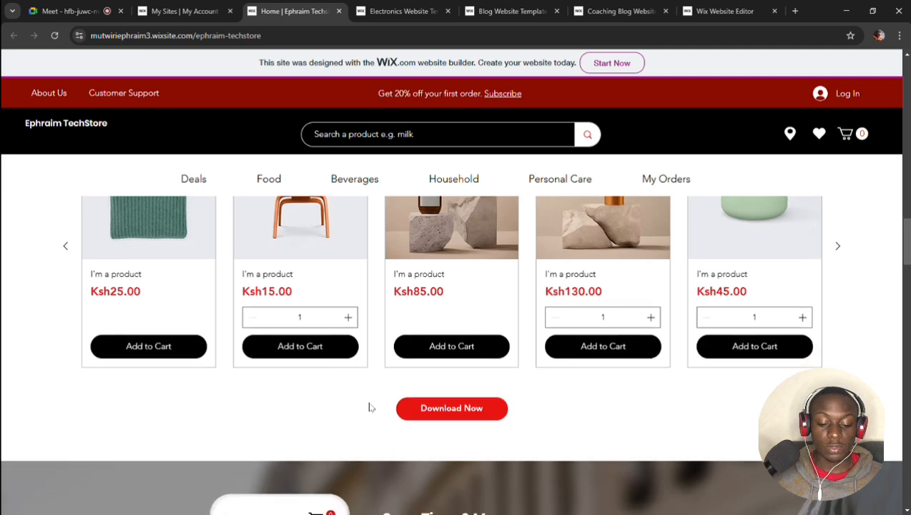
Switch to the My Sites page and open the dashboard of the TechStore site
click(192, 8)
mouse_move(215, 260)
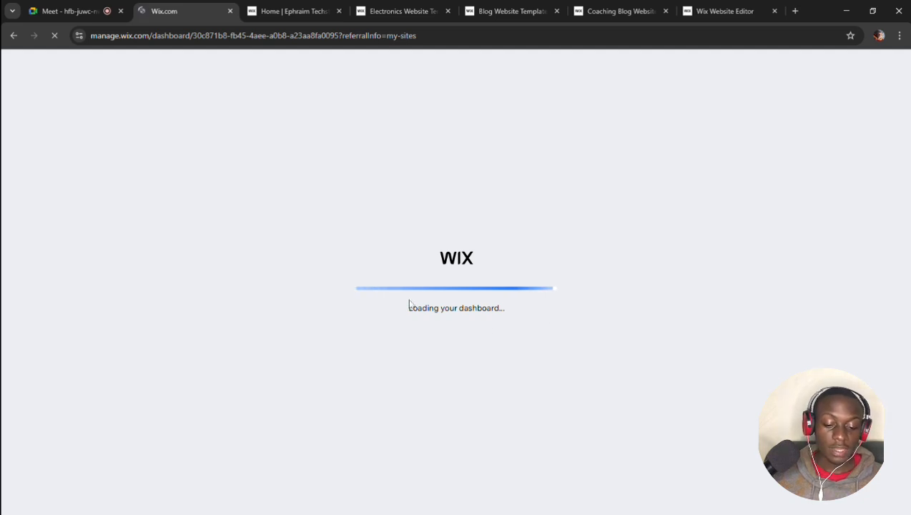
Place the website editor tab right after the TechStore home page tab and close the Electronics, Blog and Coaching Blog template tabs
click(285, 7)
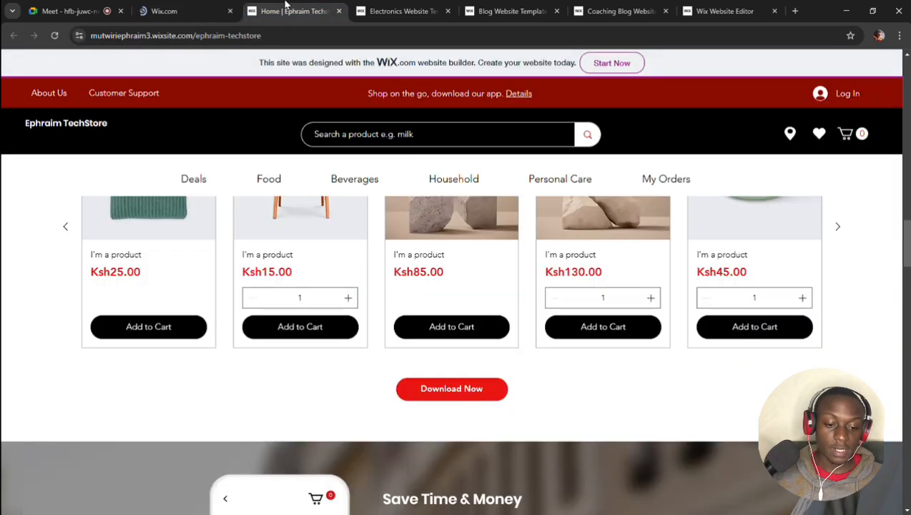
click(387, 11)
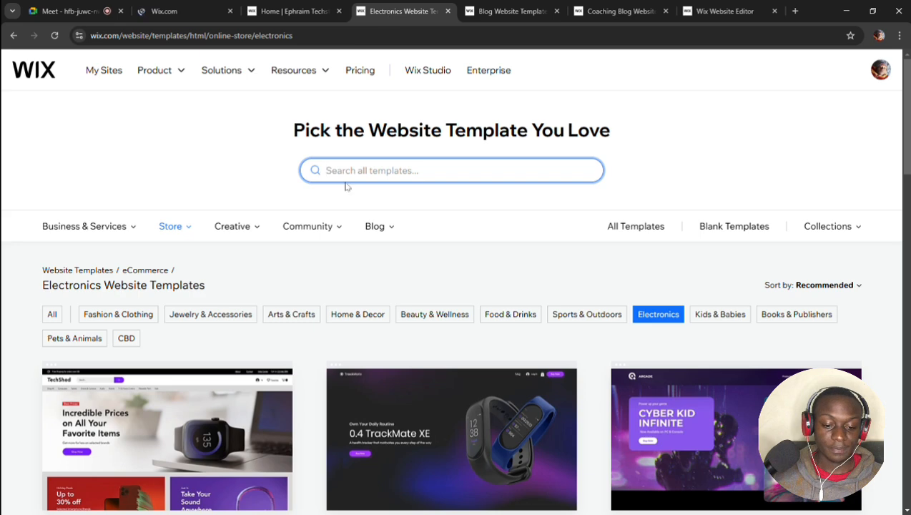
click(506, 10)
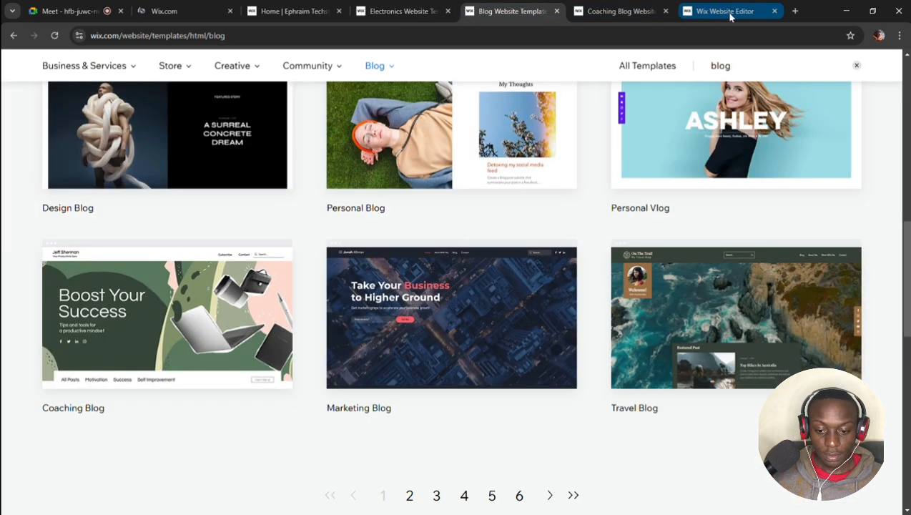
drag(729, 16, 445, 13)
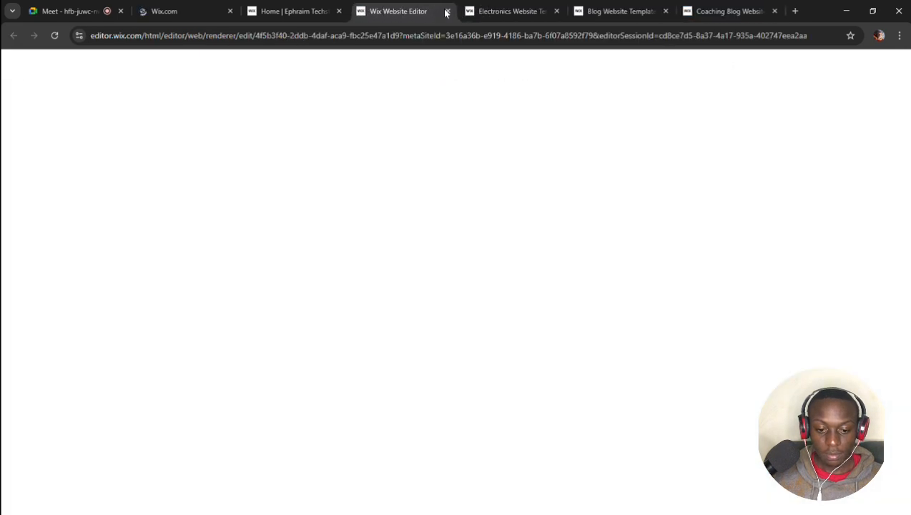
click(556, 11)
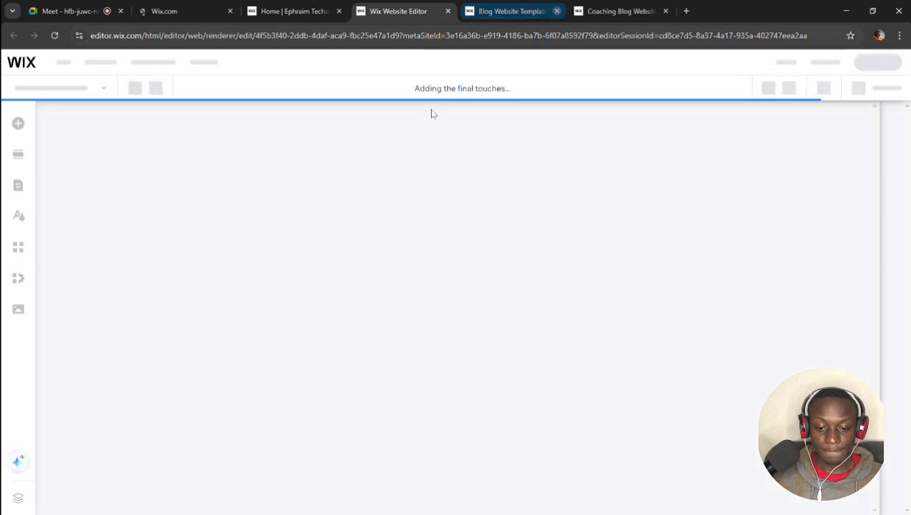
click(557, 11)
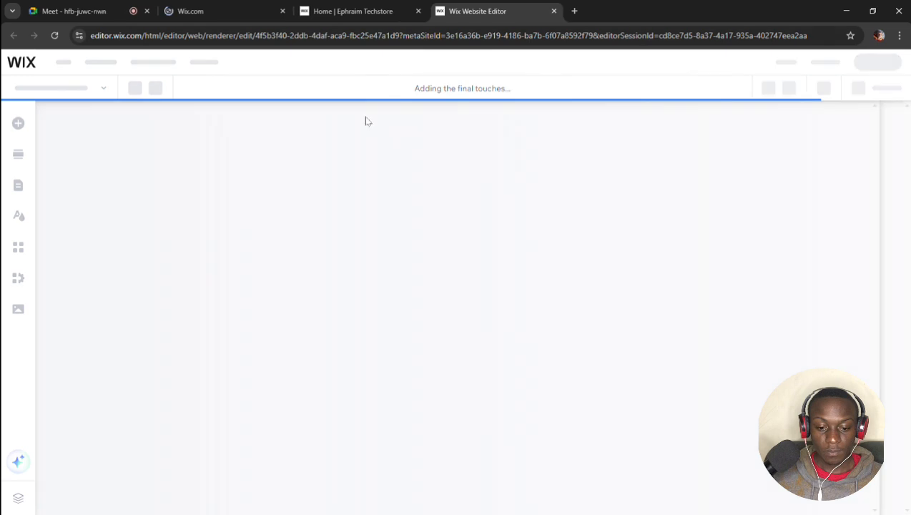
Review the store setup checklist on the TechStore dashboard, including the custom domain task, and compare it with the published site
click(232, 11)
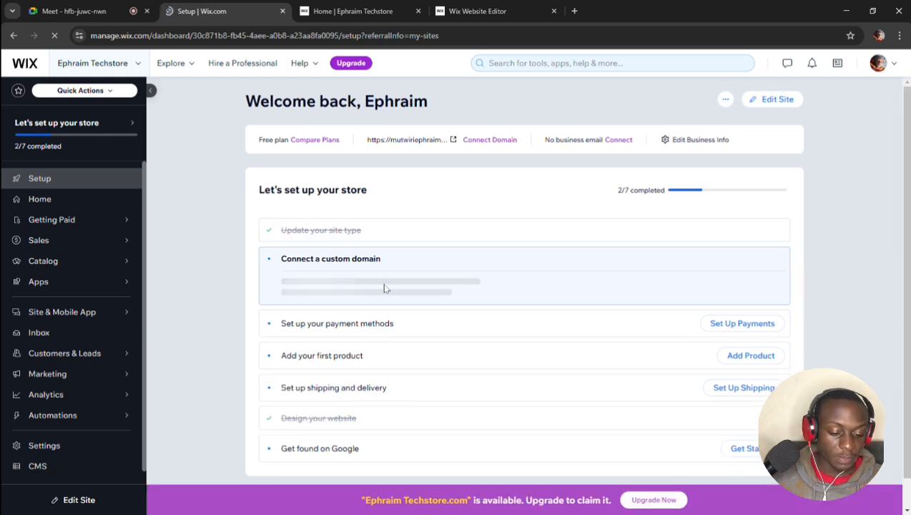
scroll(390, 279, down, 1)
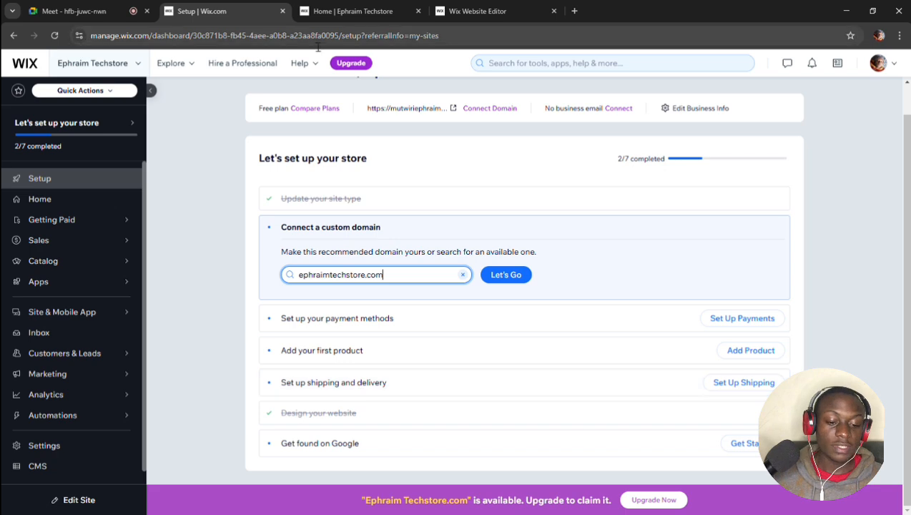
click(331, 13)
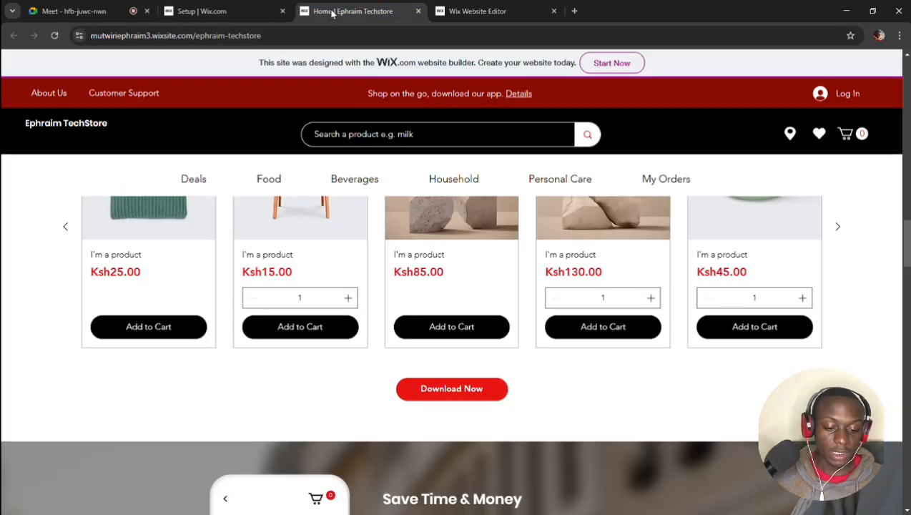
click(249, 6)
click(180, 235)
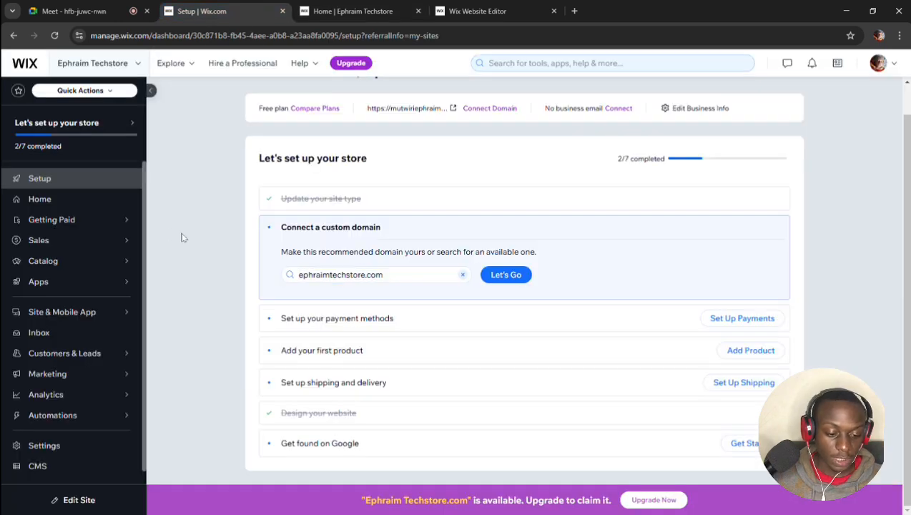
Open the Products page of the store catalog in the TechStore dashboard
mouse_move(74, 296)
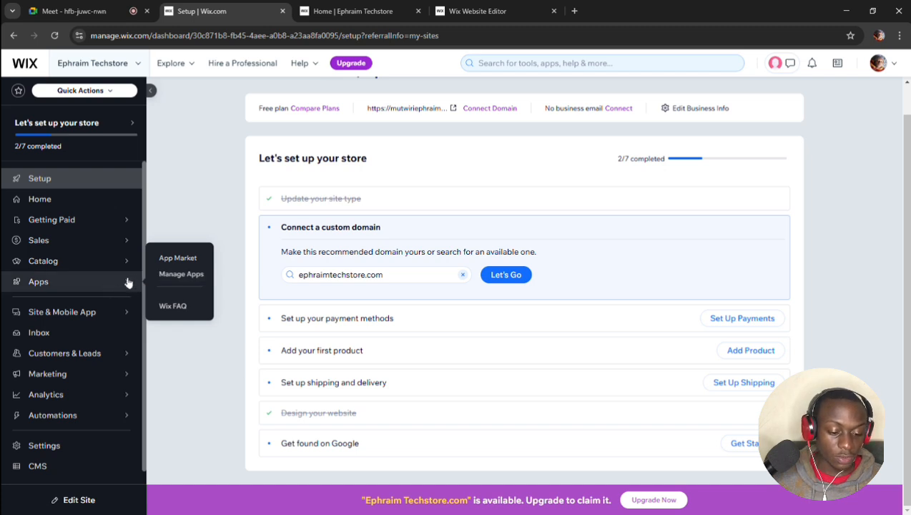
mouse_move(130, 263)
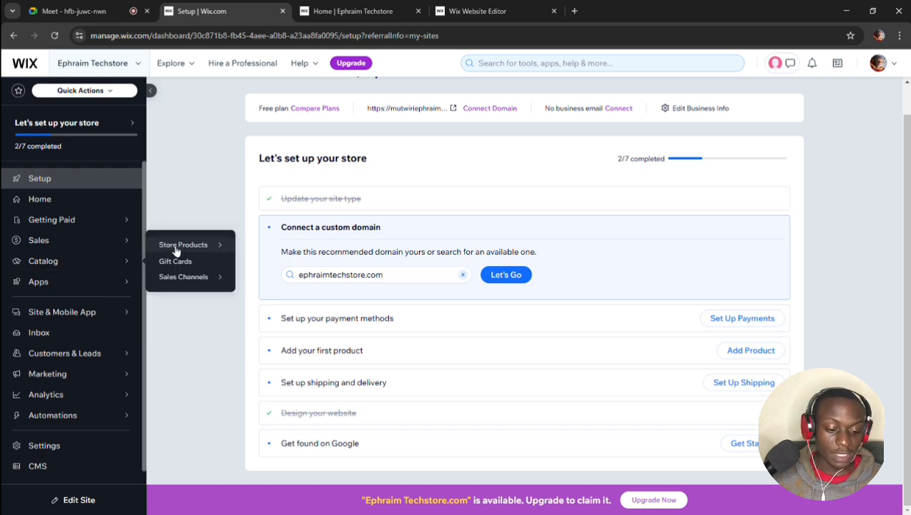
mouse_move(213, 249)
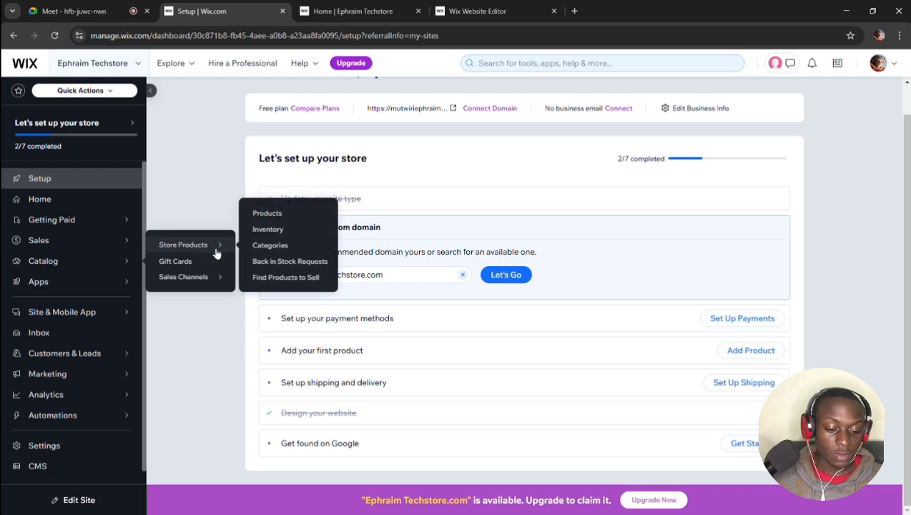
click(224, 247)
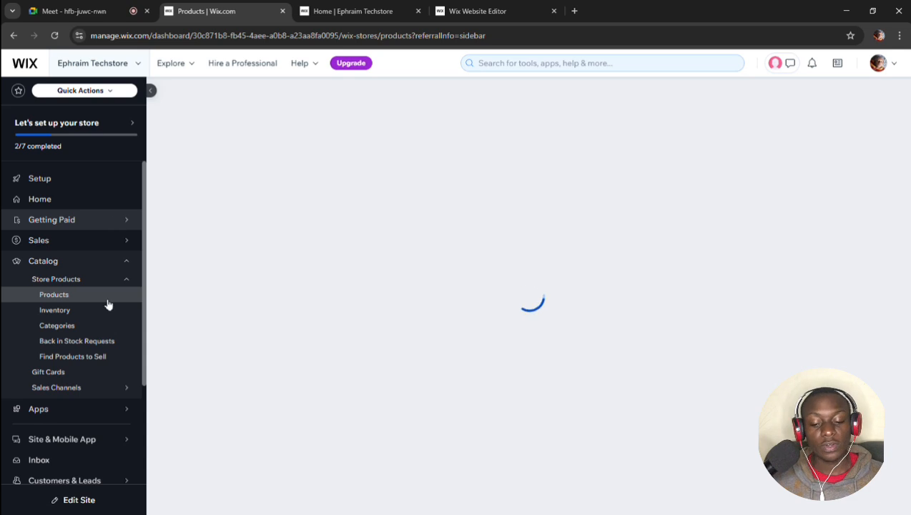
scroll(107, 304, down, 2)
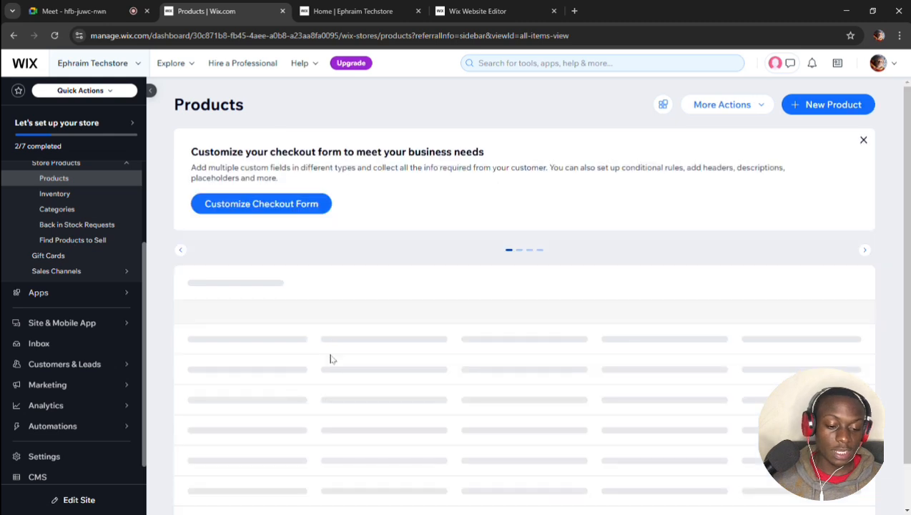
Look at the sample products on the published TechStore page and check whether the website editor has loaded
click(353, 11)
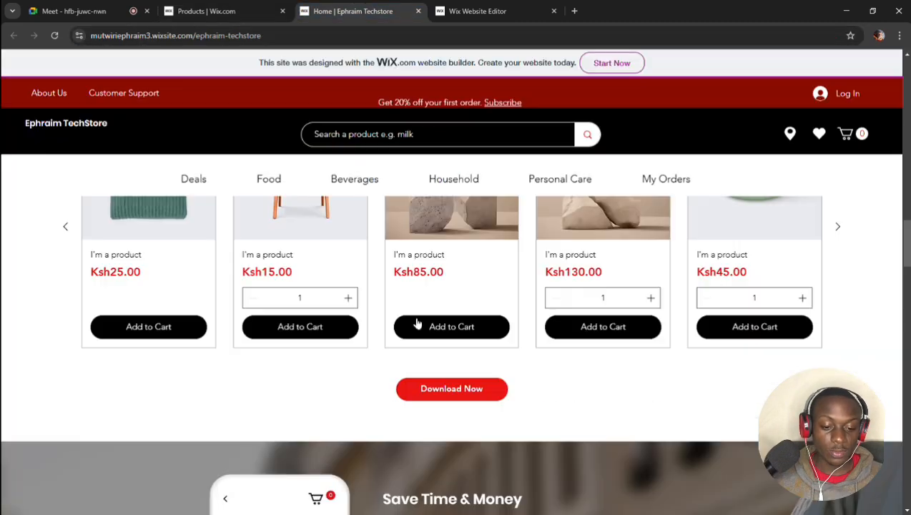
click(419, 324)
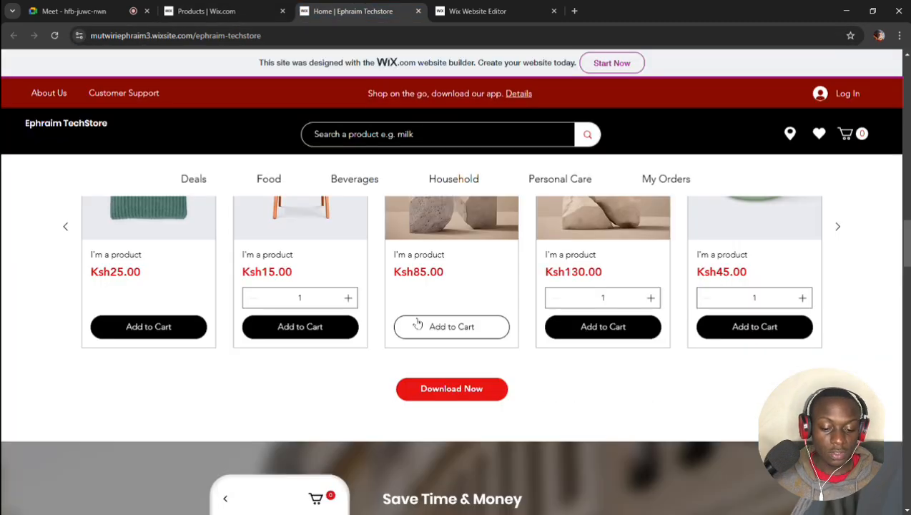
scroll(455, 295, up, 3)
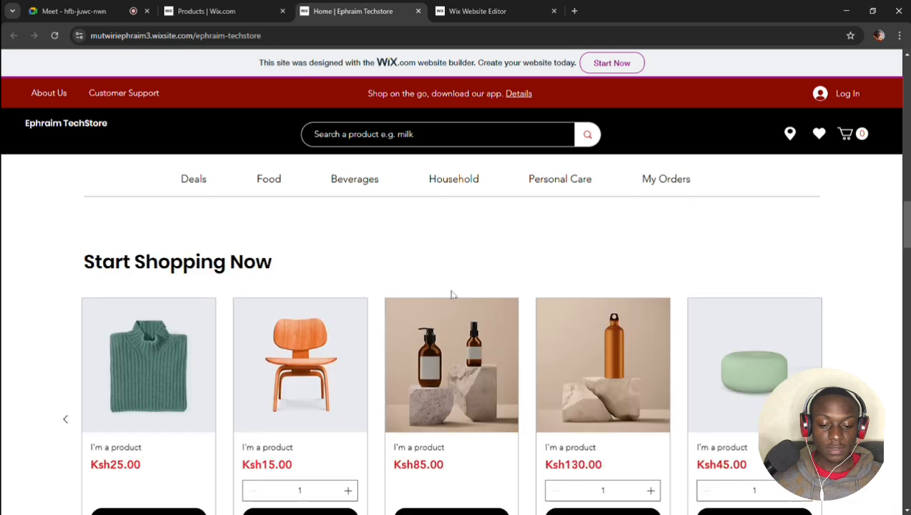
click(463, 10)
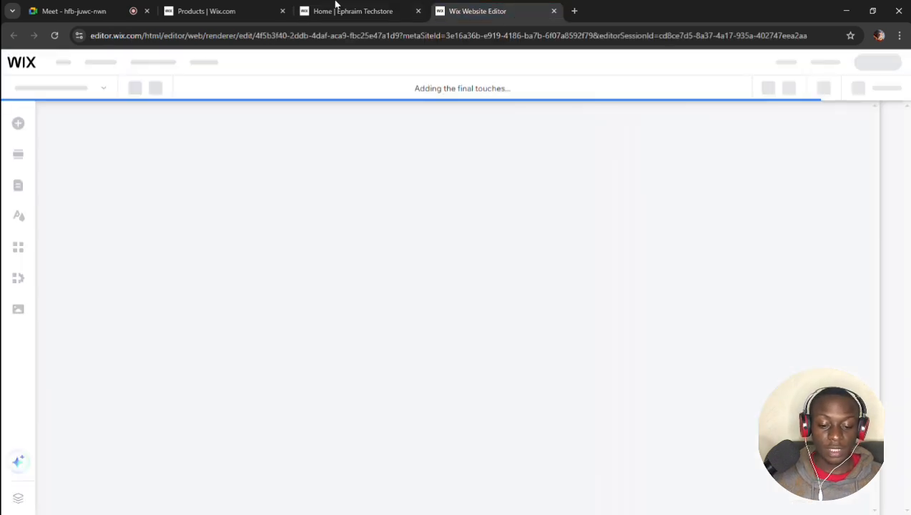
click(335, 5)
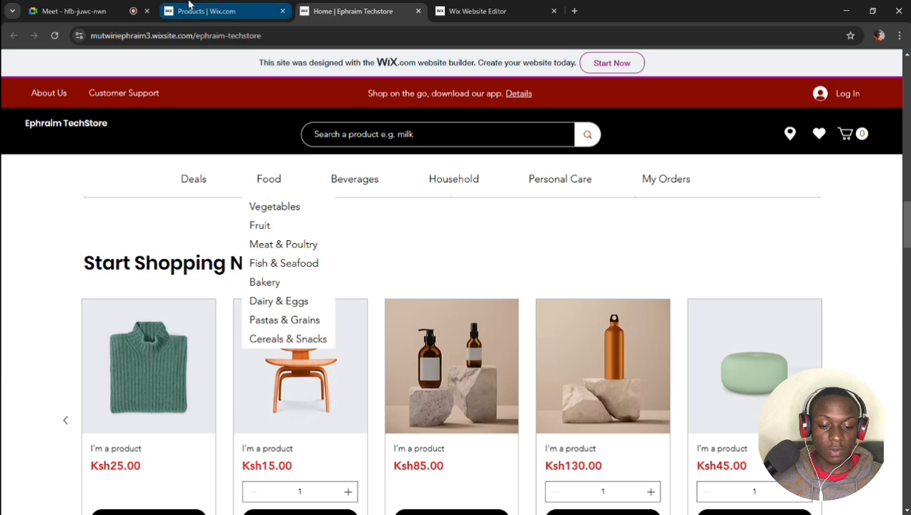
Look through the store's product list in the dashboard and start creating a new physical product
click(189, 4)
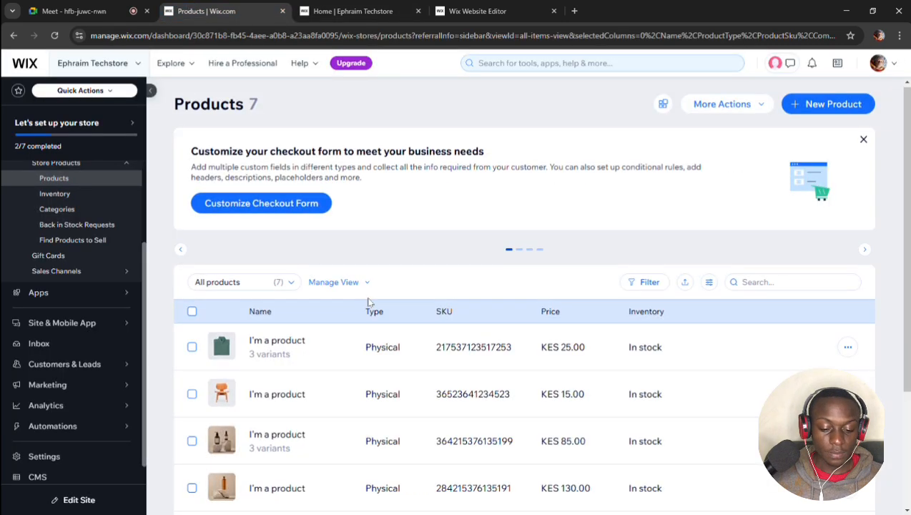
scroll(368, 301, down, 3)
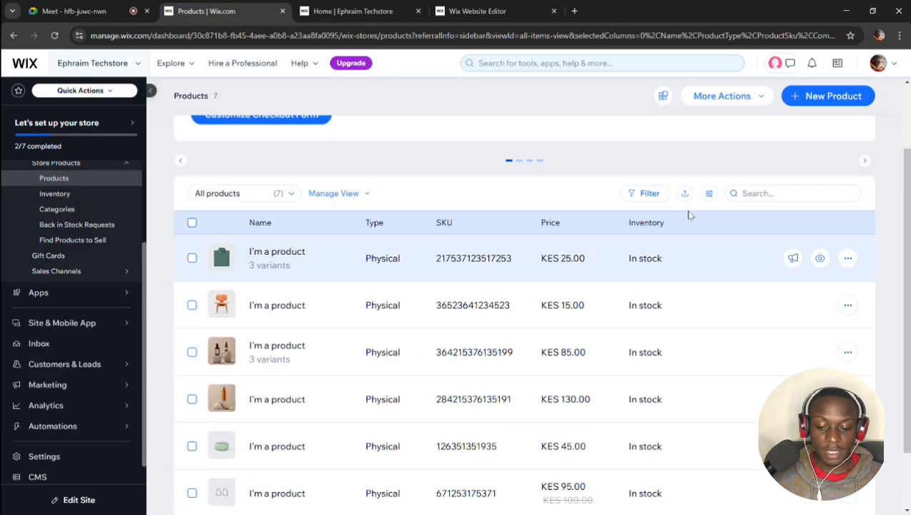
scroll(688, 214, up, 2)
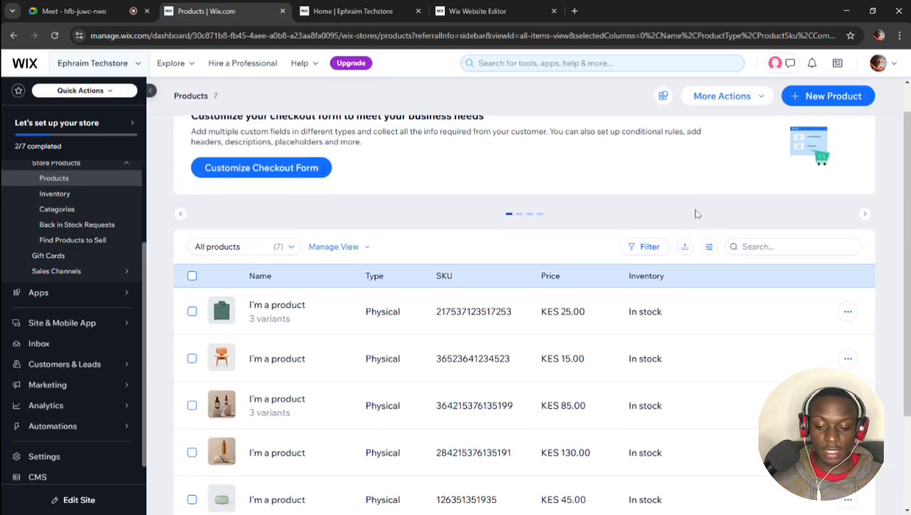
click(823, 100)
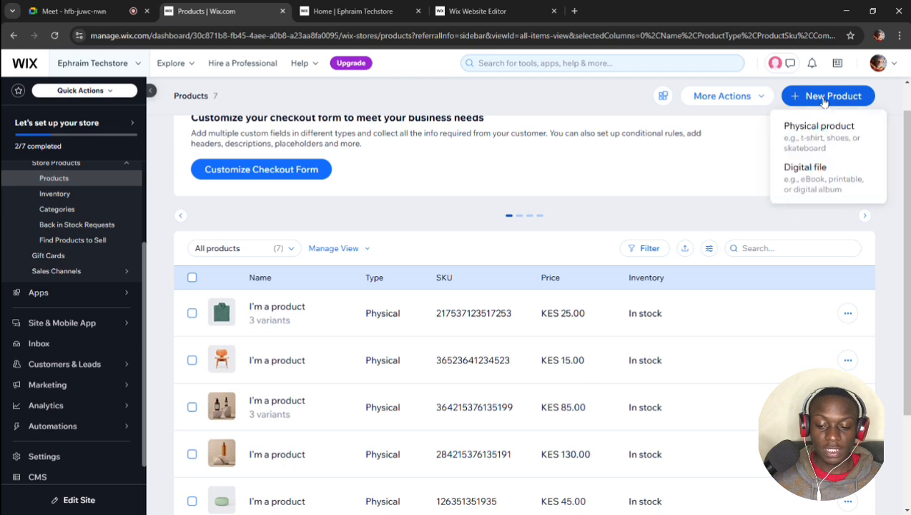
click(820, 142)
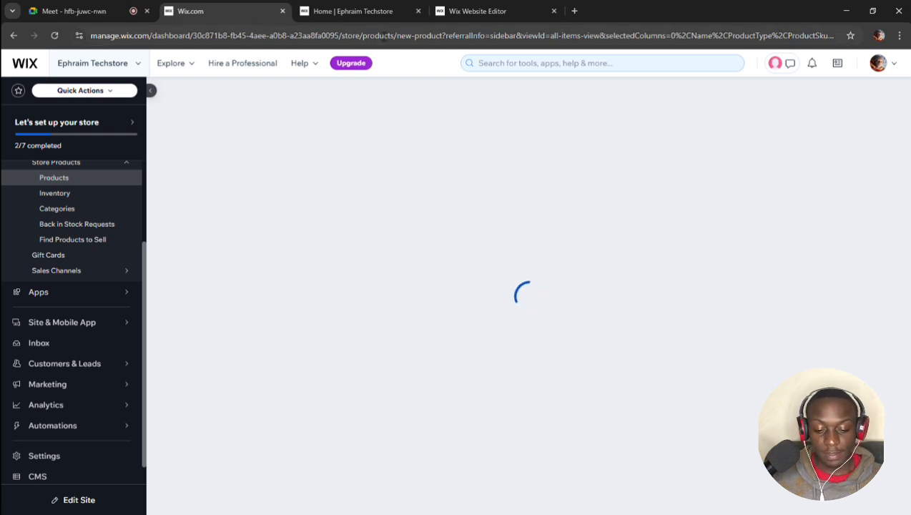
Switch to the website editor, look over the coaching template's home page and site pages, and view the page at 100% zoom
click(475, 12)
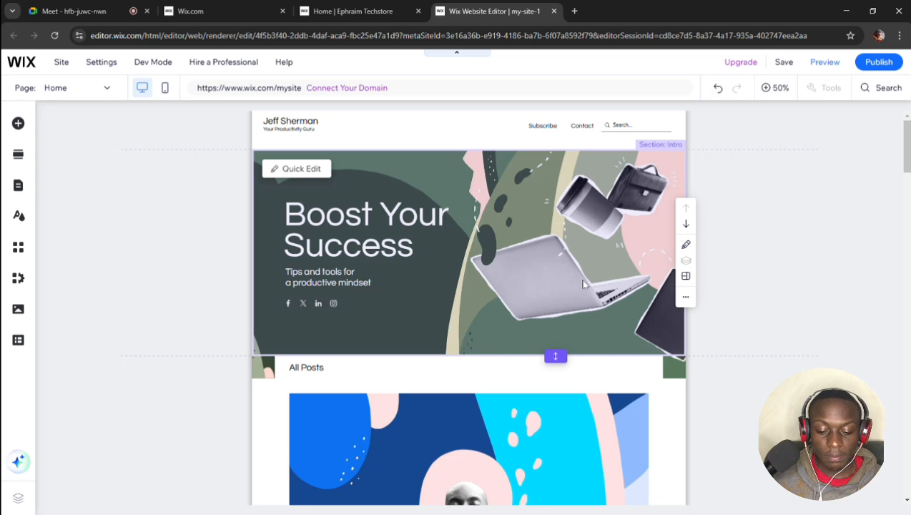
scroll(582, 285, down, 1)
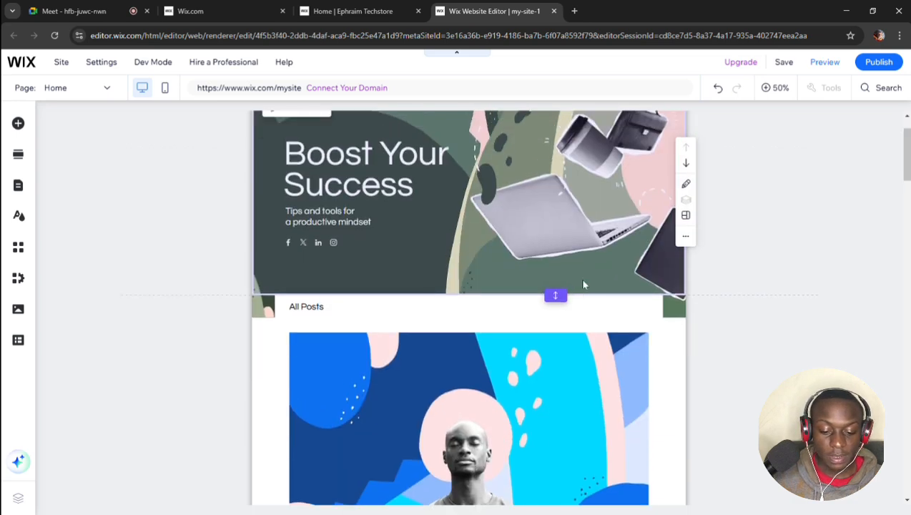
scroll(583, 284, down, 3)
scroll(583, 285, up, 4)
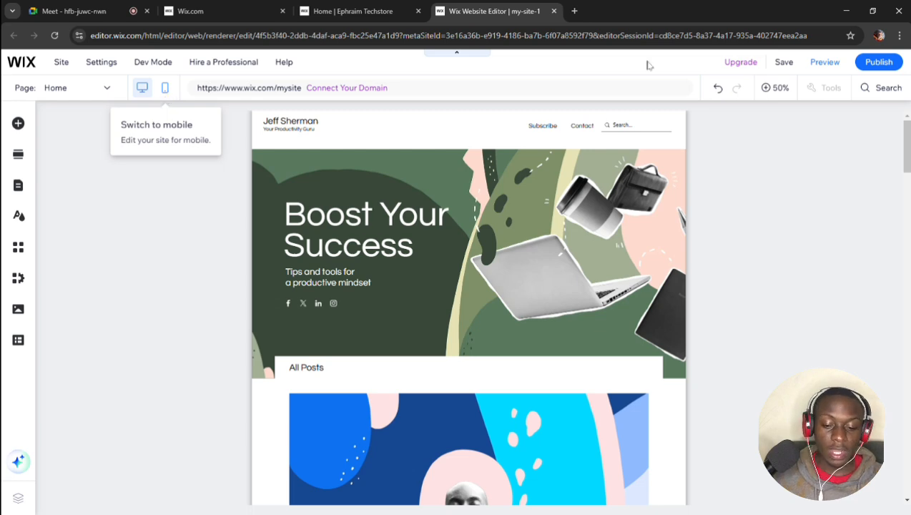
click(778, 88)
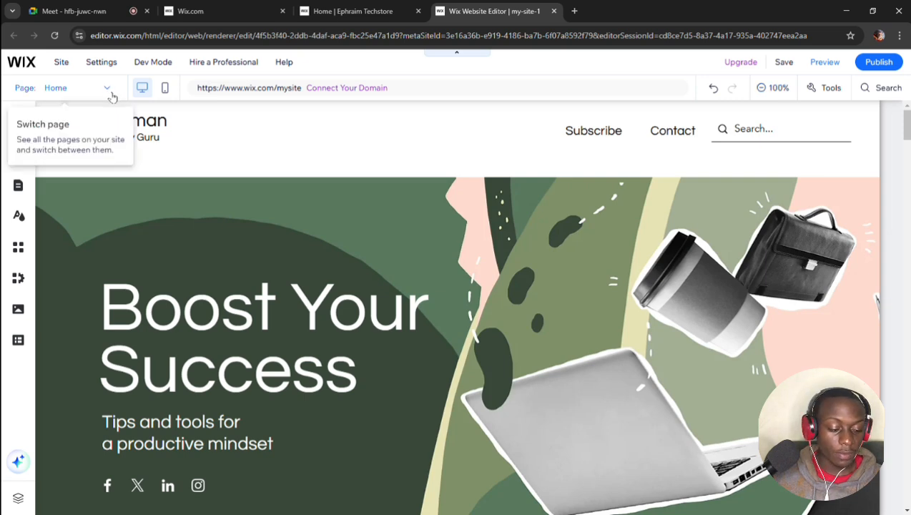
click(108, 89)
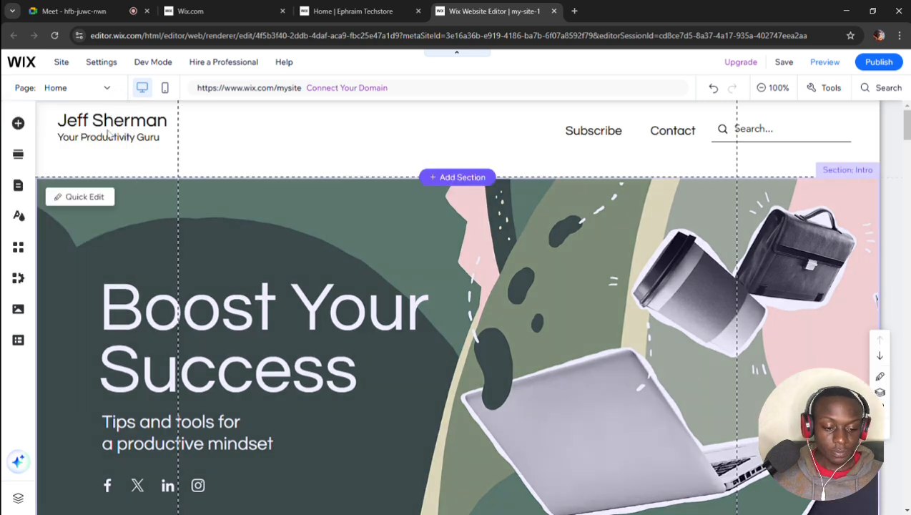
Replace the sample name in the header's title text with the site owner's first name and last initial
click(151, 129)
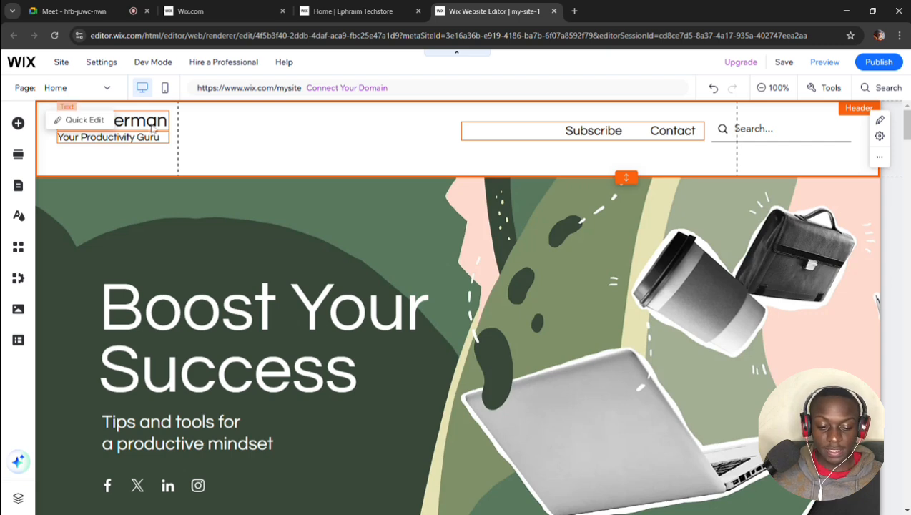
click(152, 127)
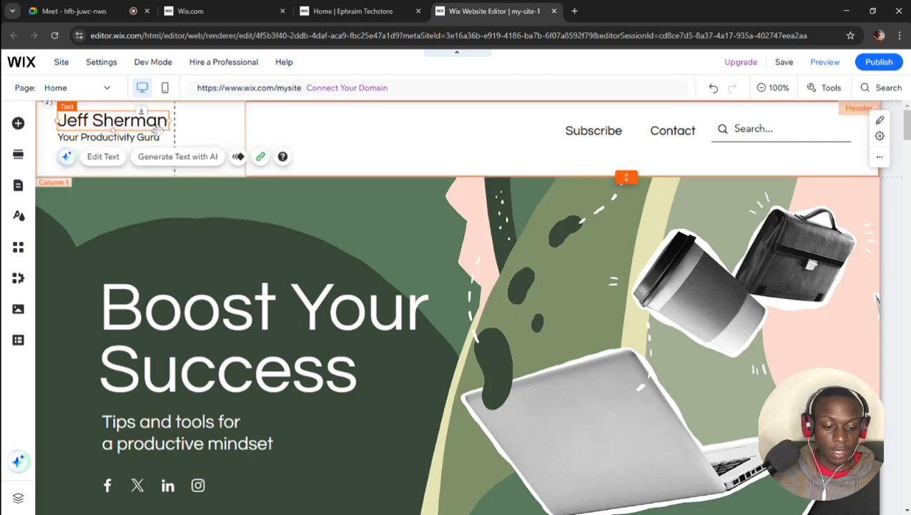
click(111, 156)
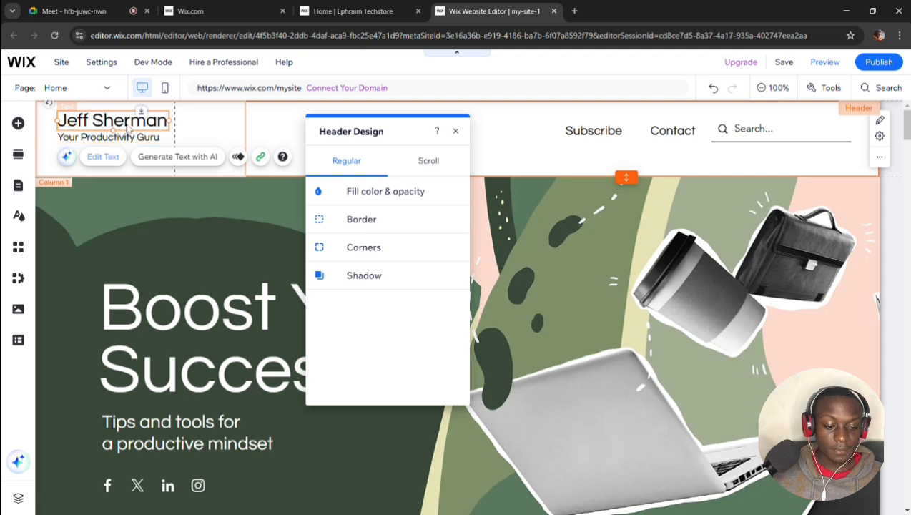
click(110, 158)
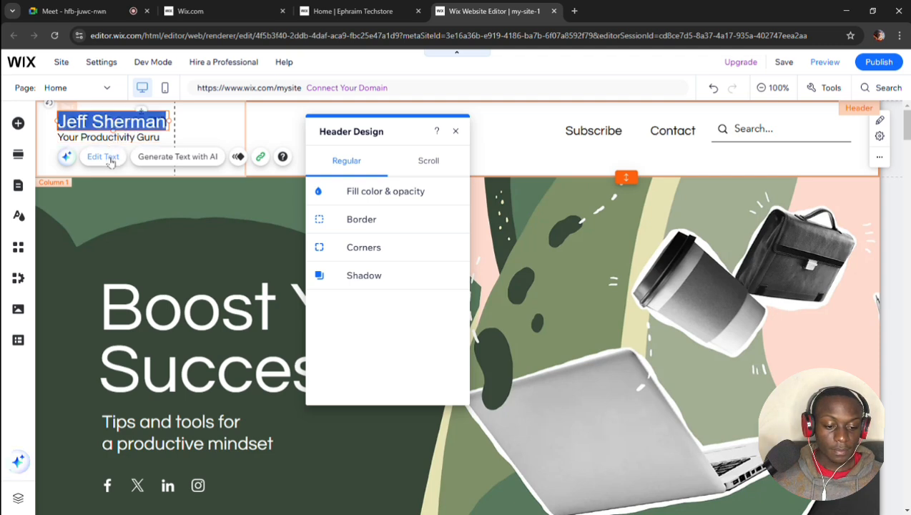
text(E)
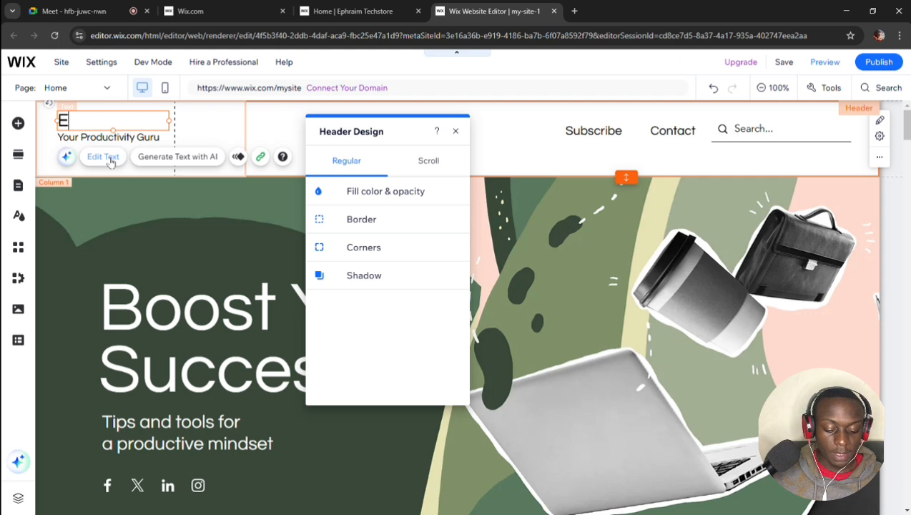
text(p)
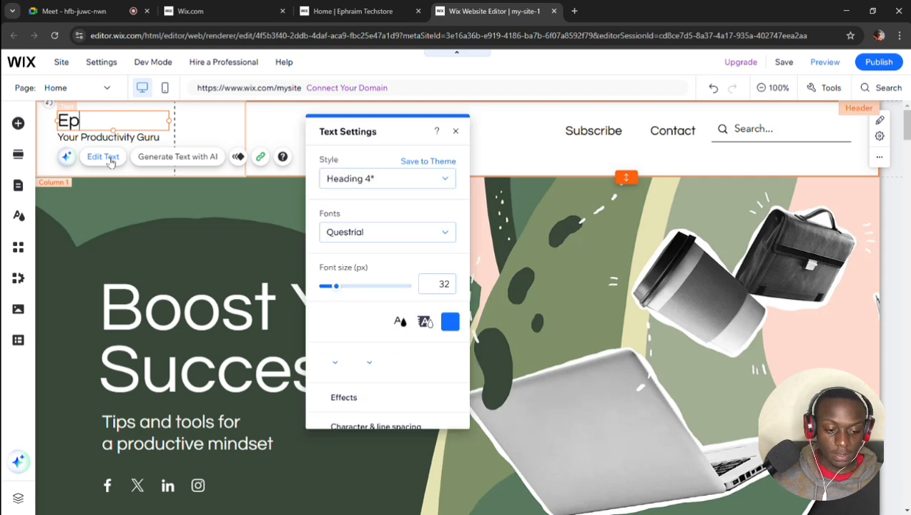
text(r)
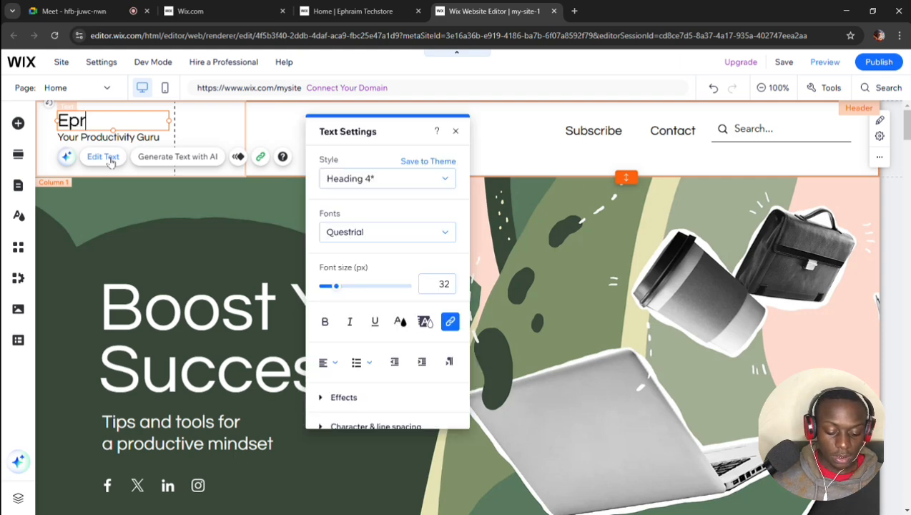
text(aim)
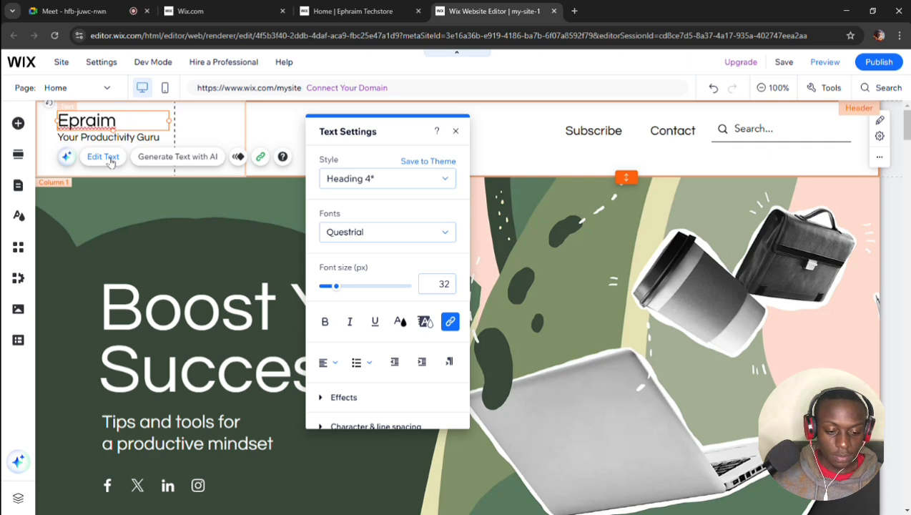
text( M.)
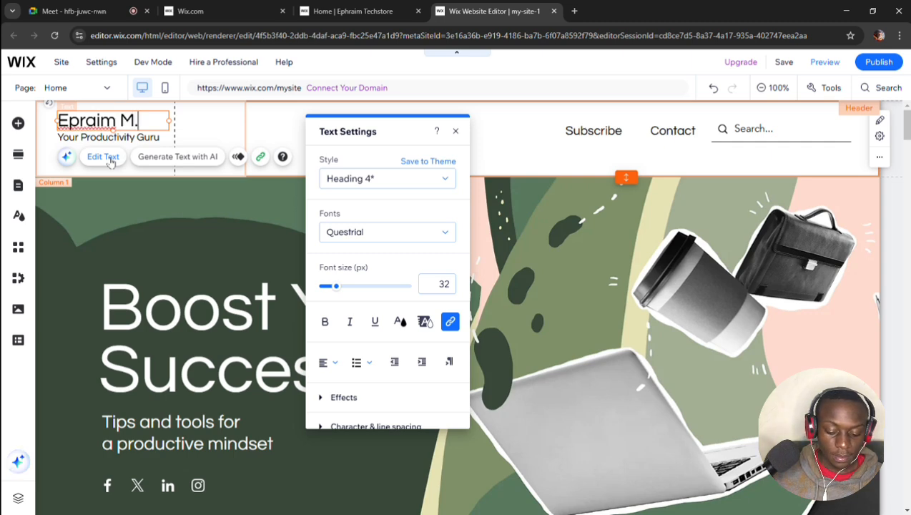
Change the header tagline under the site name to "Your Web Design Guru"
click(151, 143)
double_click(151, 143)
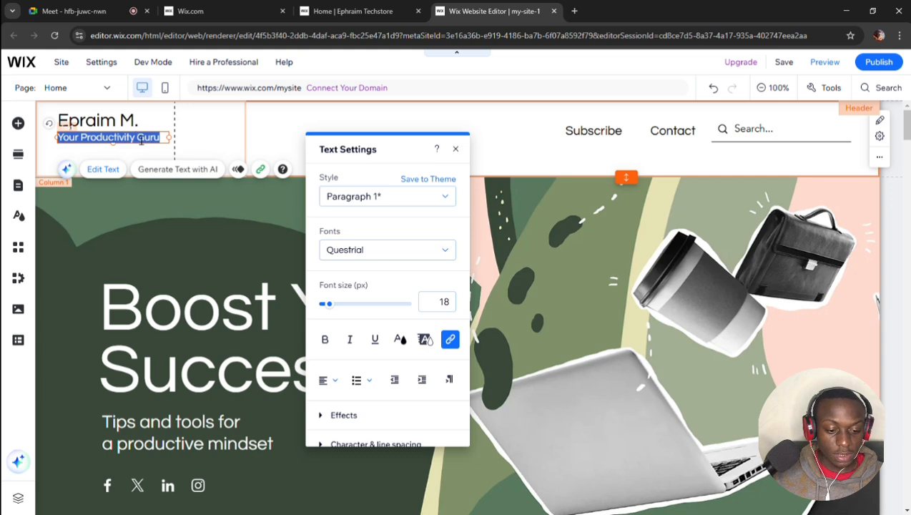
click(140, 141)
drag(140, 140, 89, 141)
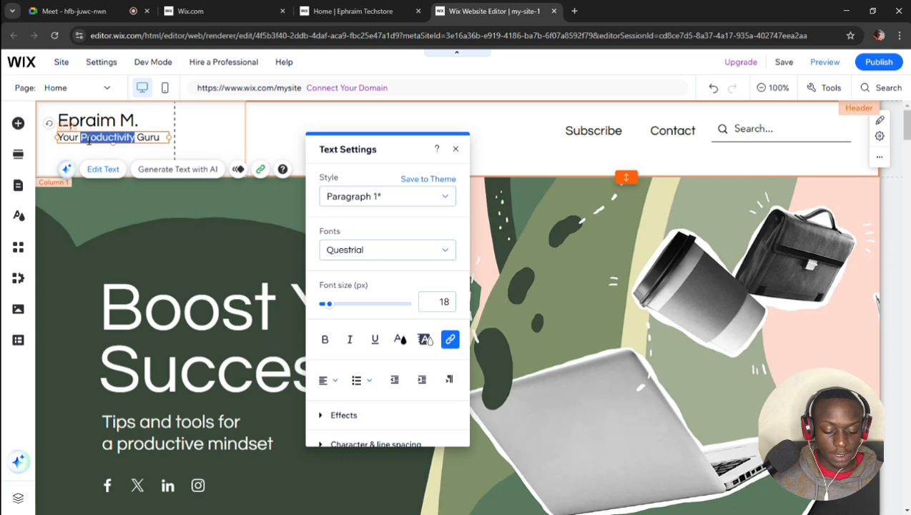
text(We)
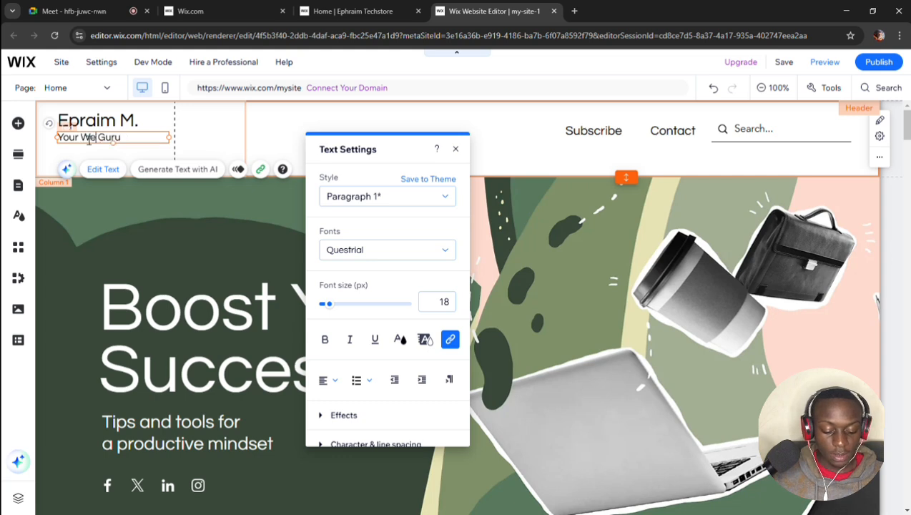
text(b de)
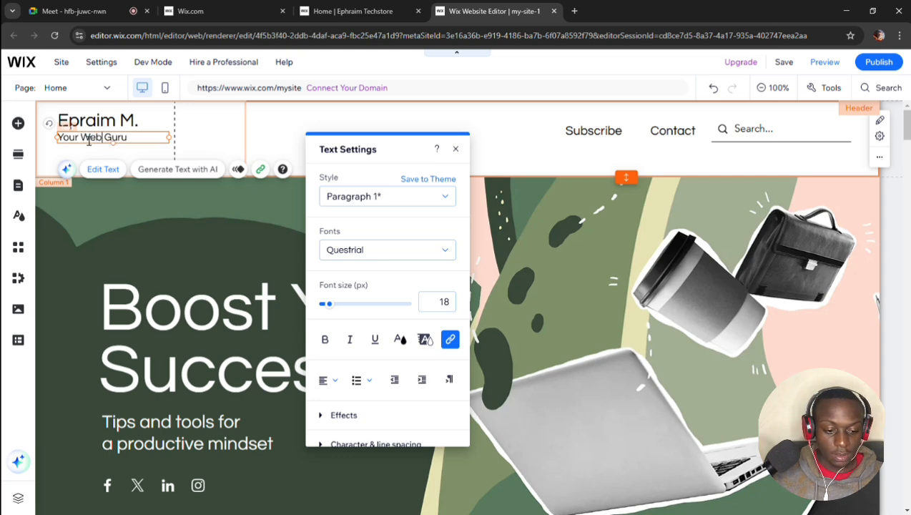
text(si )
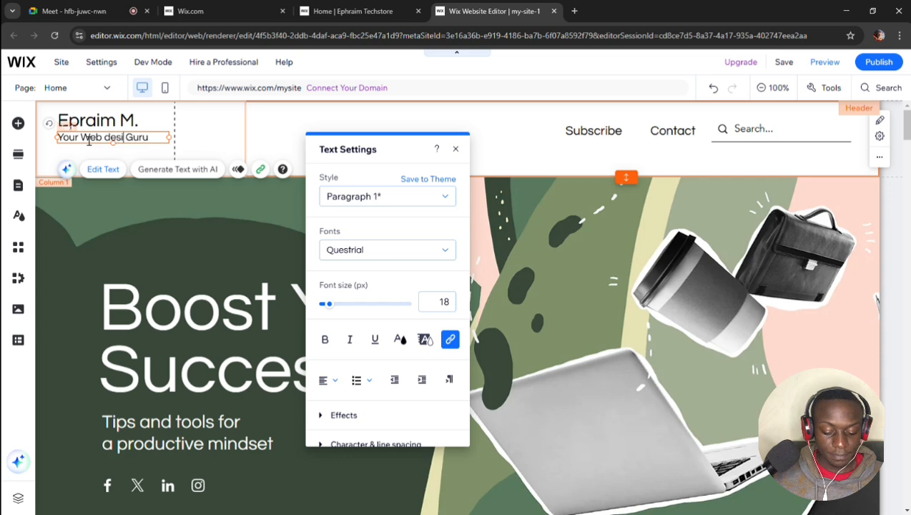
text(gn)
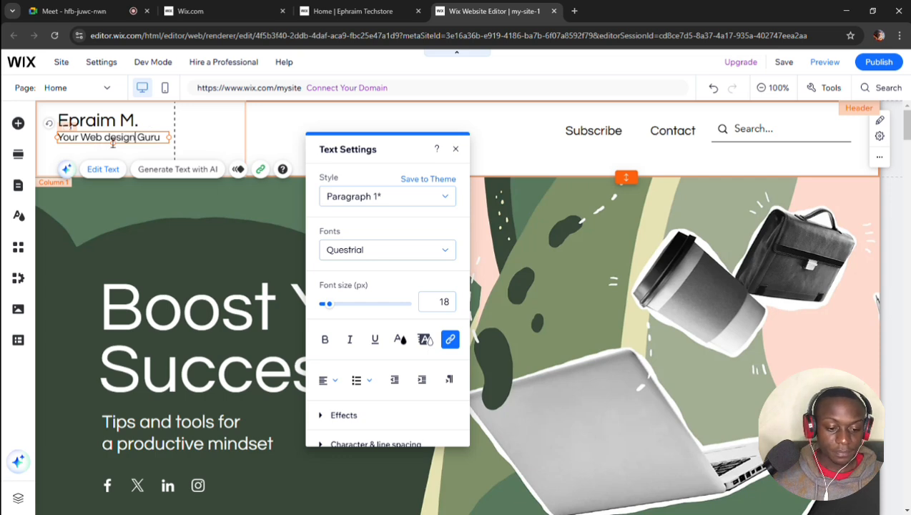
key(BackSpace)
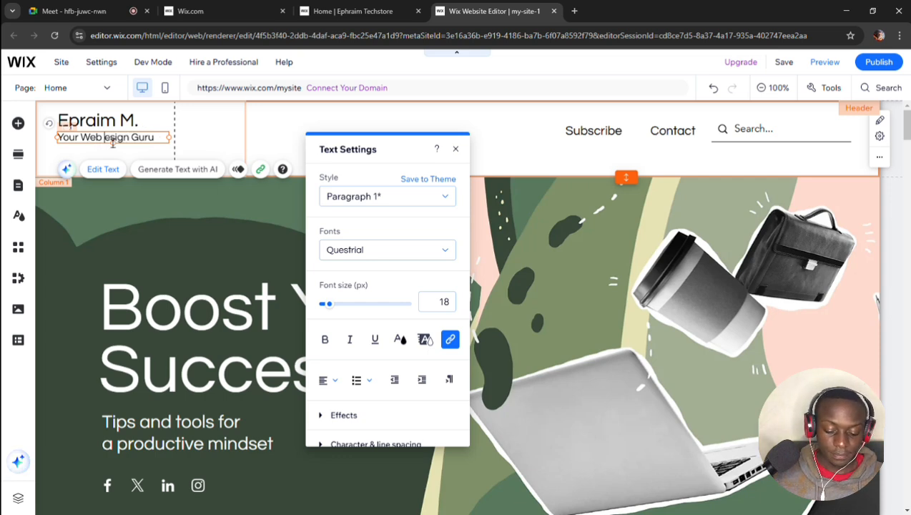
text(D)
click(209, 149)
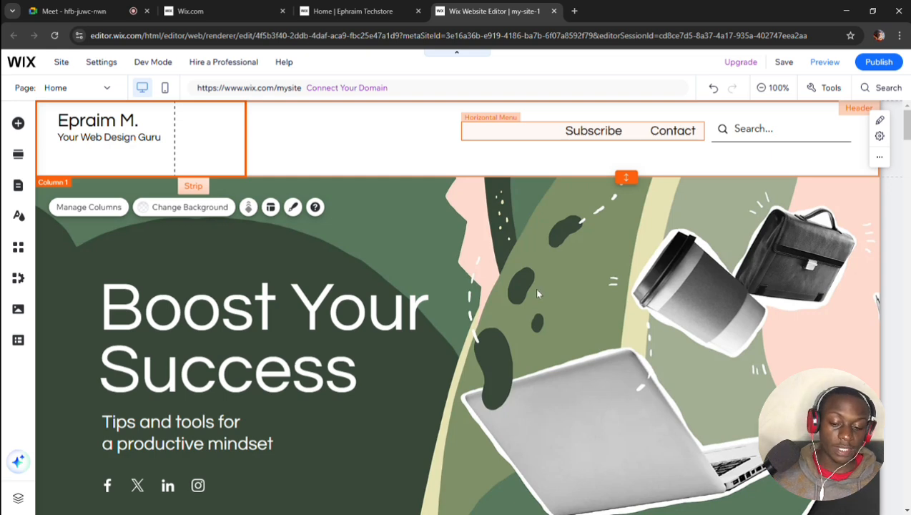
Open the image library for changing the background of the "Boost Your Success" strip
scroll(533, 300, down, 3)
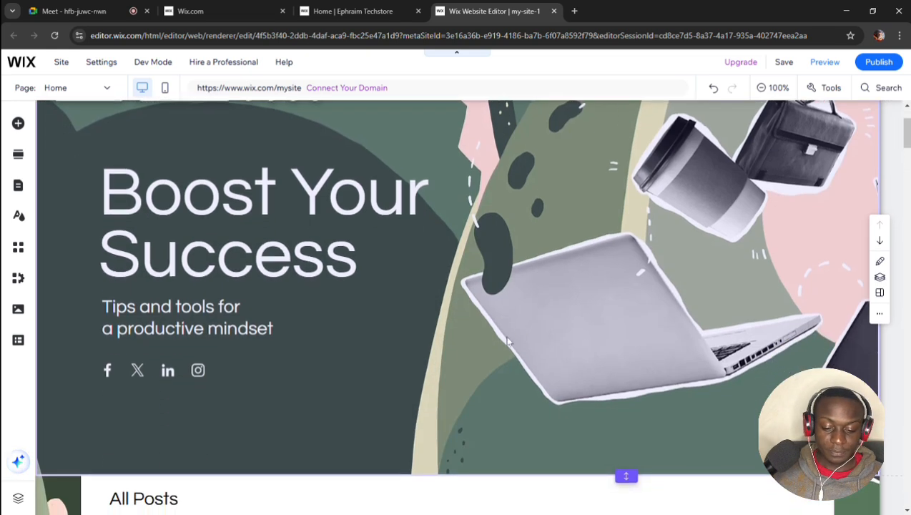
scroll(507, 342, up, 1)
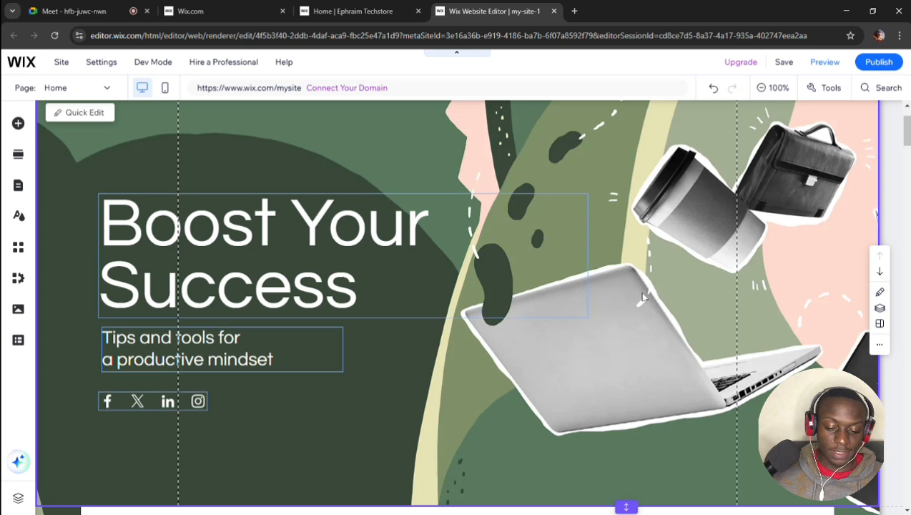
click(677, 299)
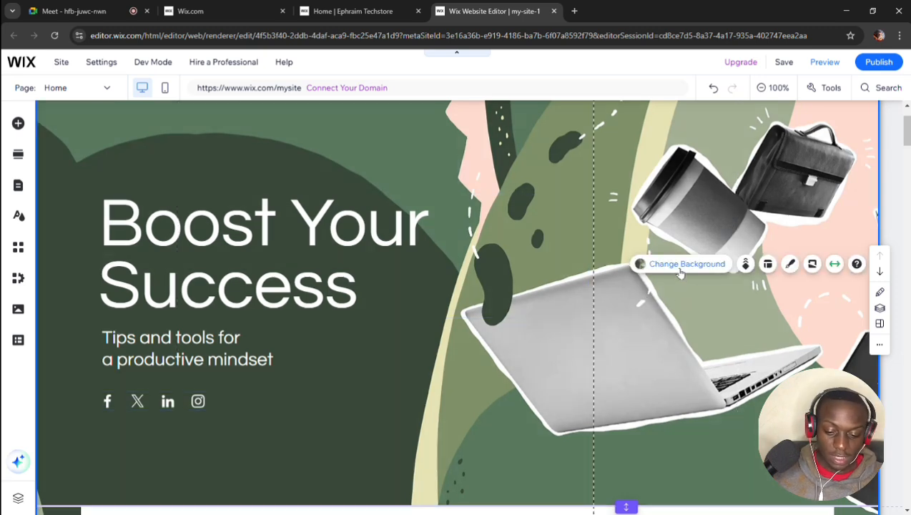
click(680, 266)
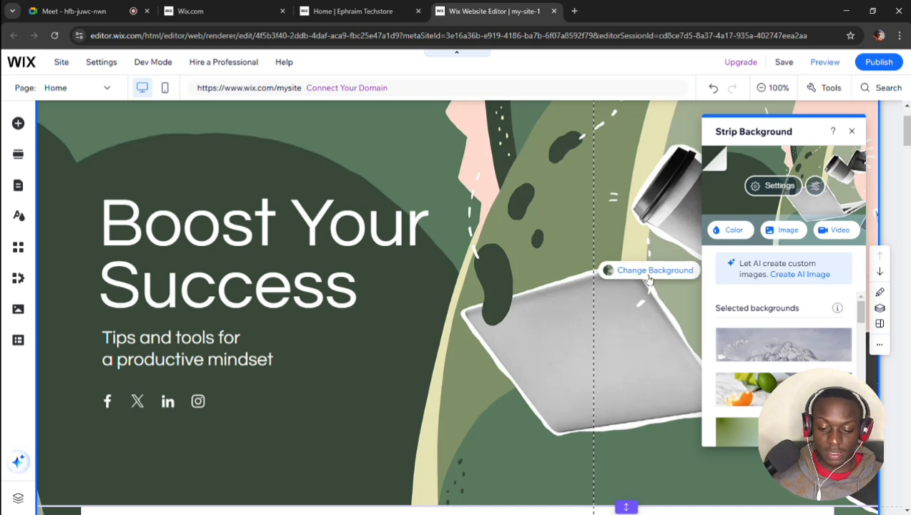
click(648, 278)
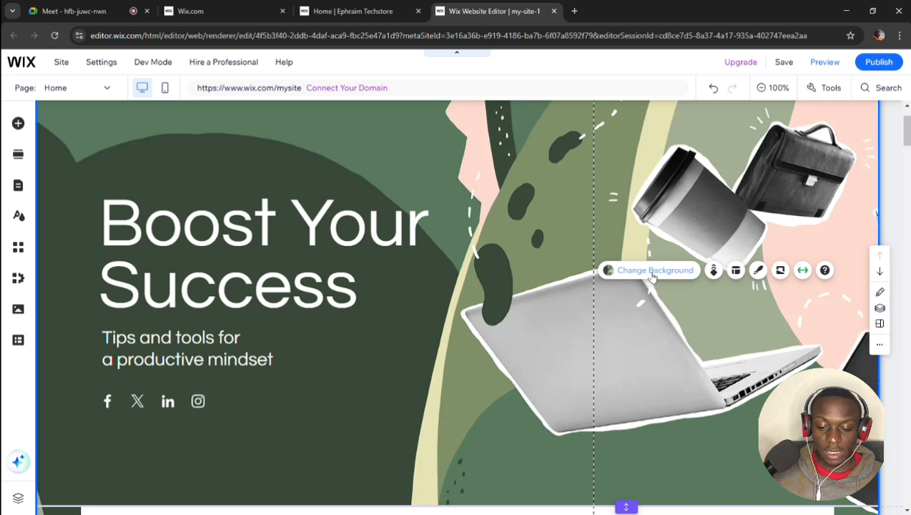
click(653, 272)
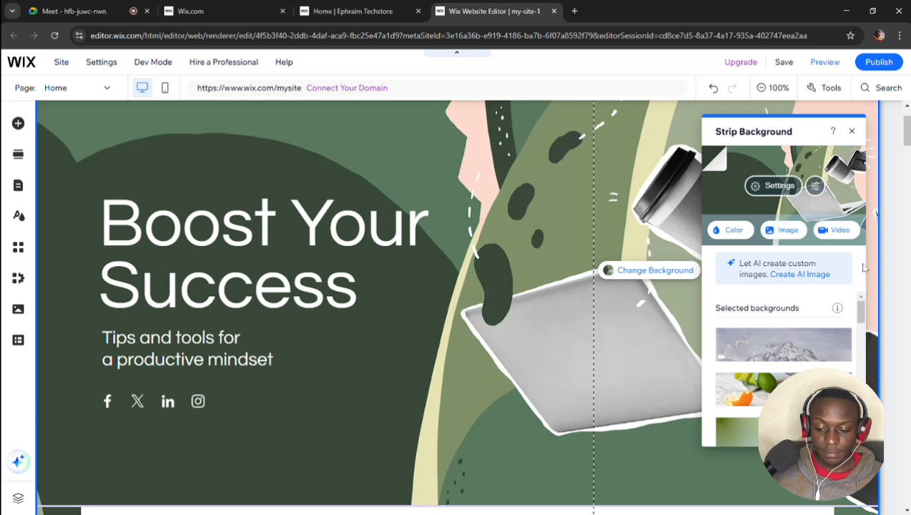
click(805, 233)
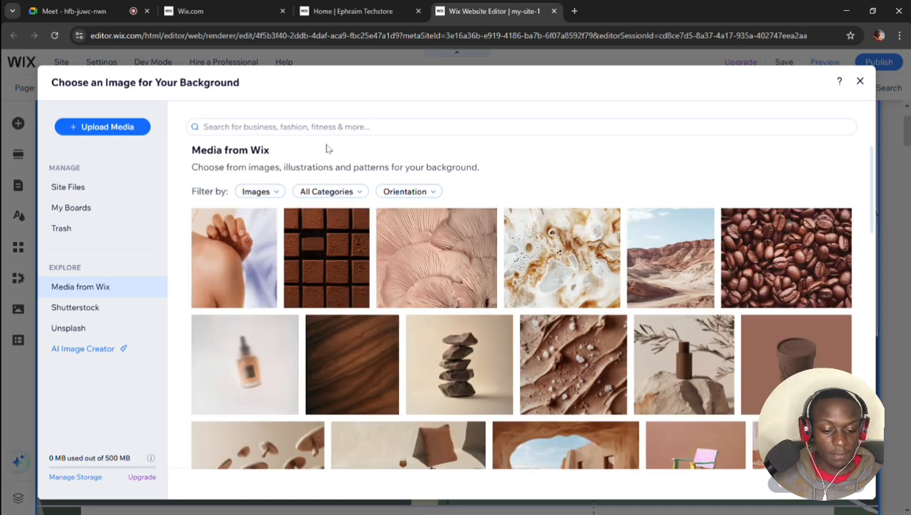
Search the Wix media for "laptop" and apply the image of a dark-screened laptop in a blurred white office as the strip background
click(307, 130)
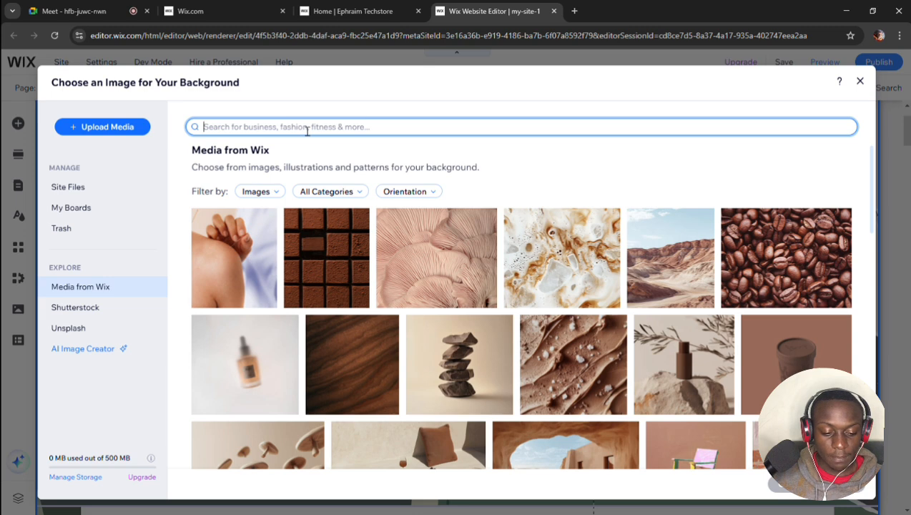
text(laptop)
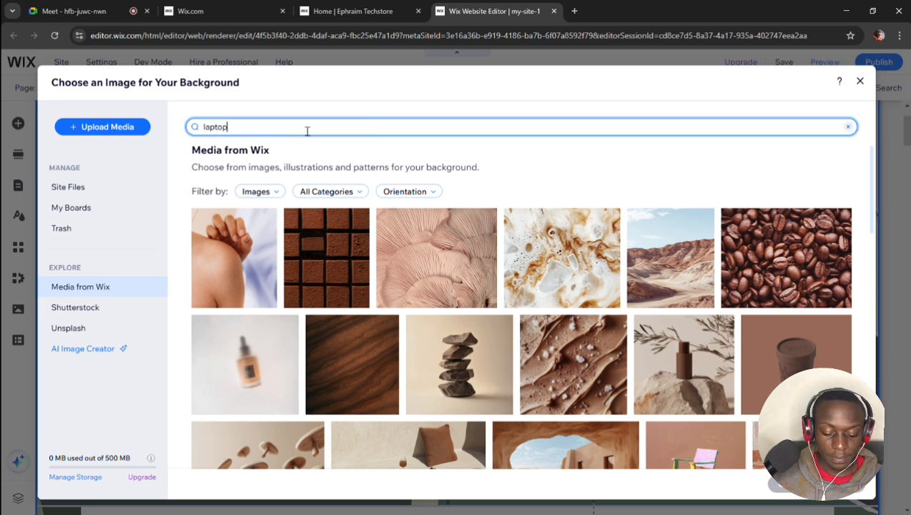
key(Return)
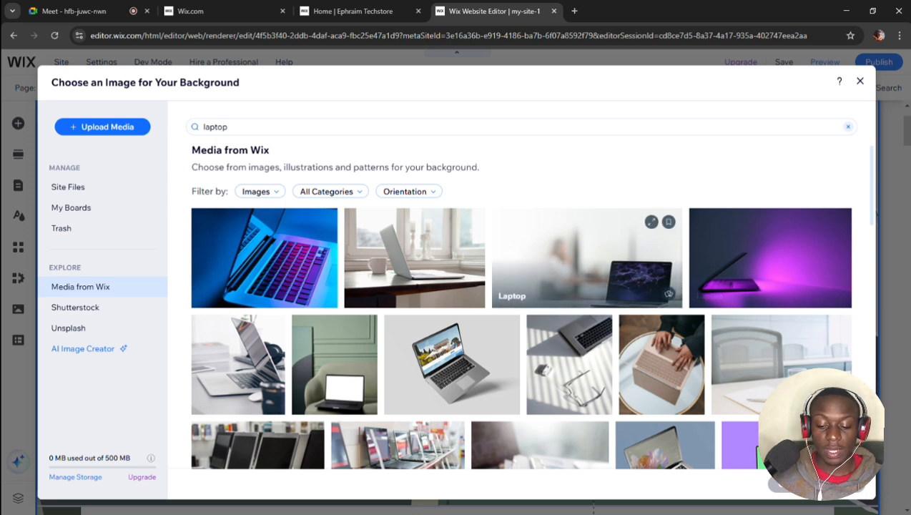
click(584, 290)
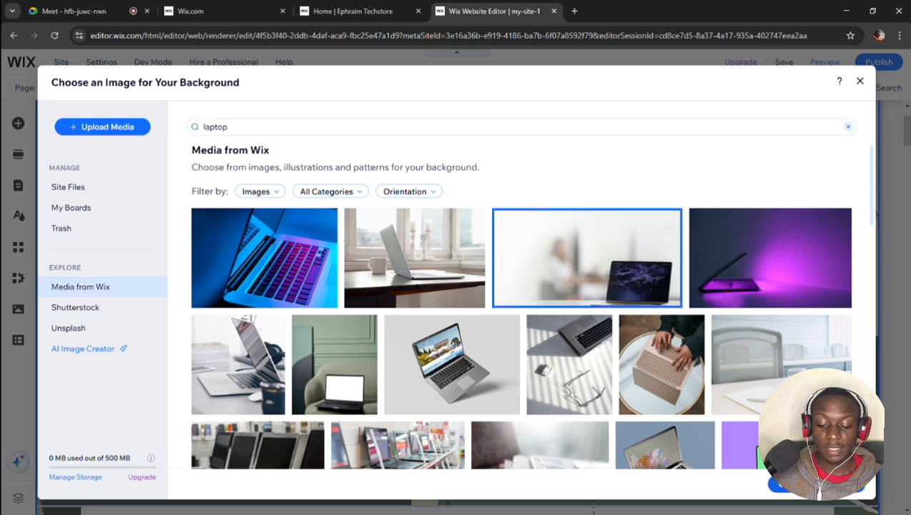
click(816, 484)
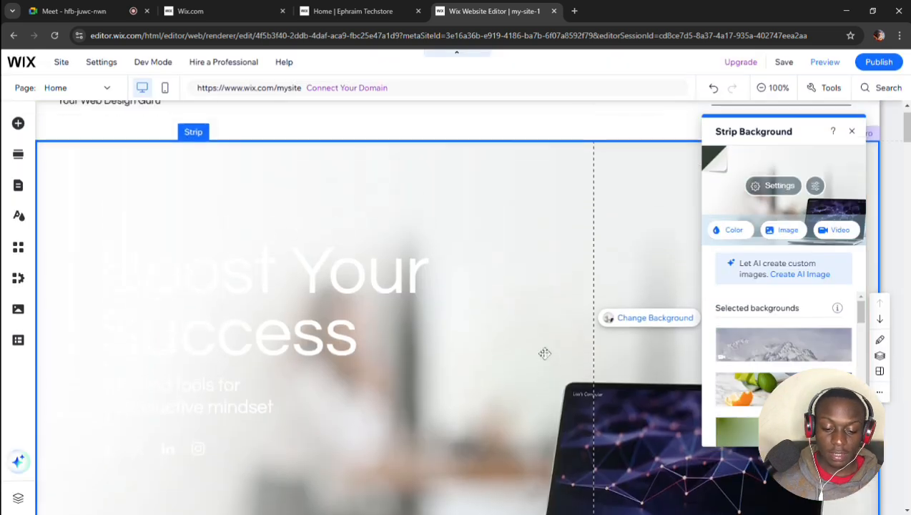
scroll(544, 353, down, 2)
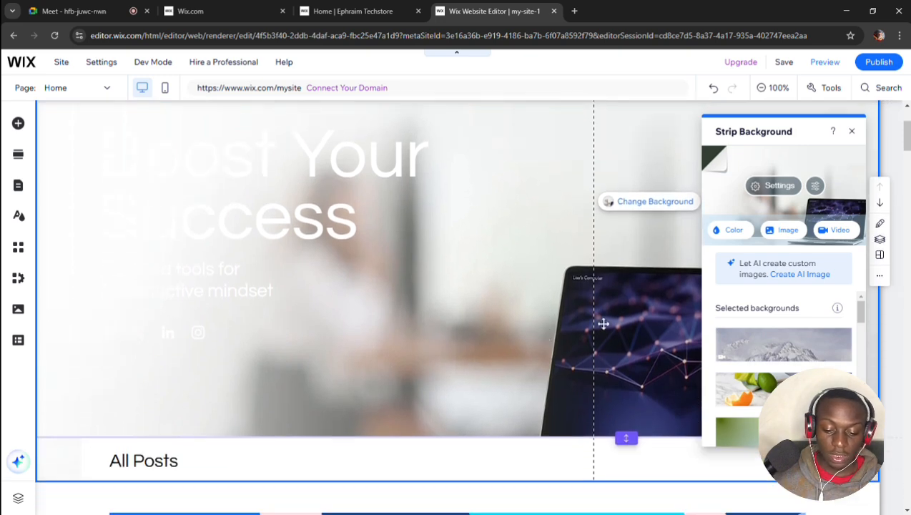
Upload "Campus Konnect logo.jpg" from the computer to the site files for use as a background
click(769, 232)
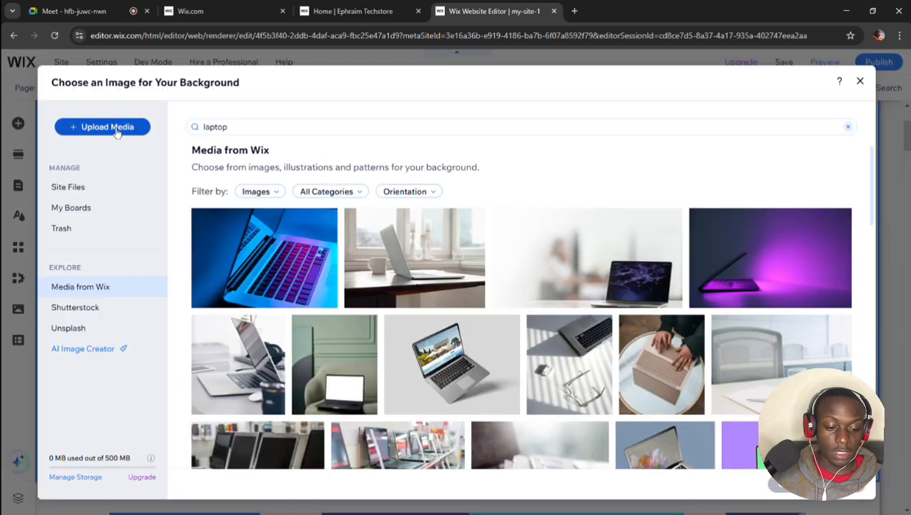
click(116, 130)
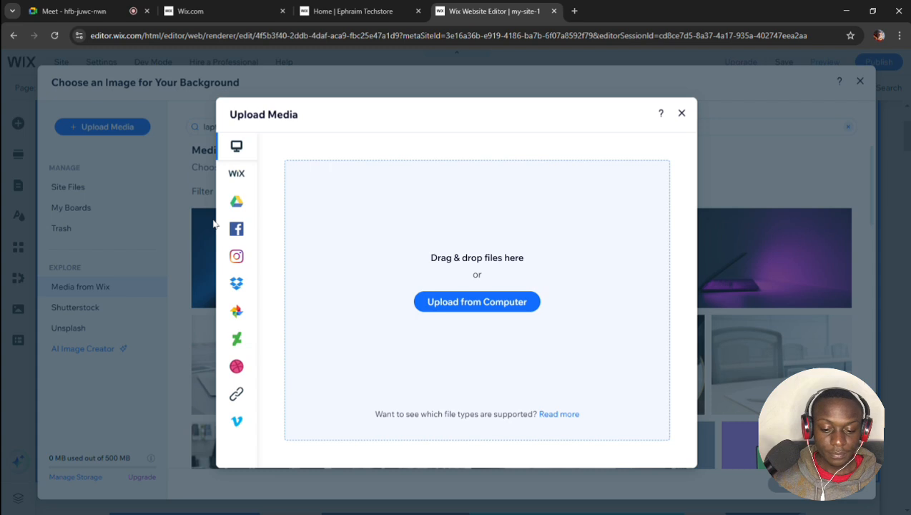
click(491, 312)
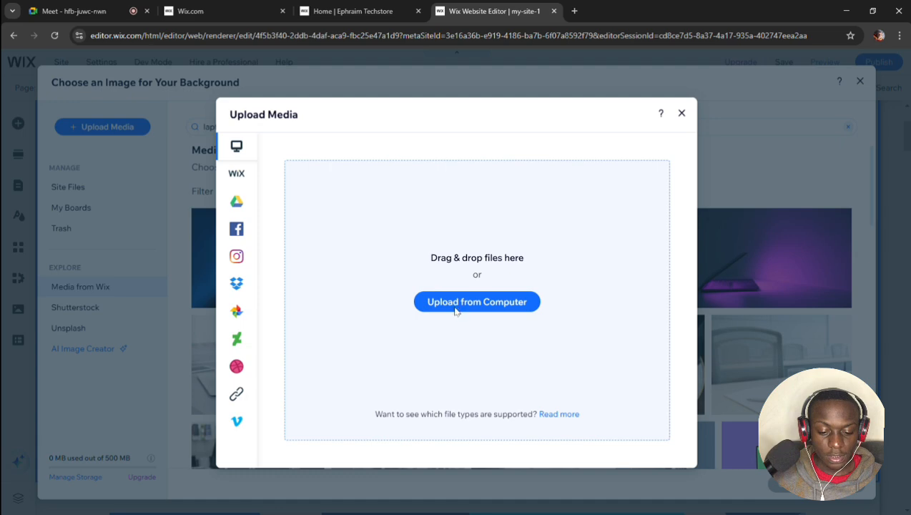
click(366, 307)
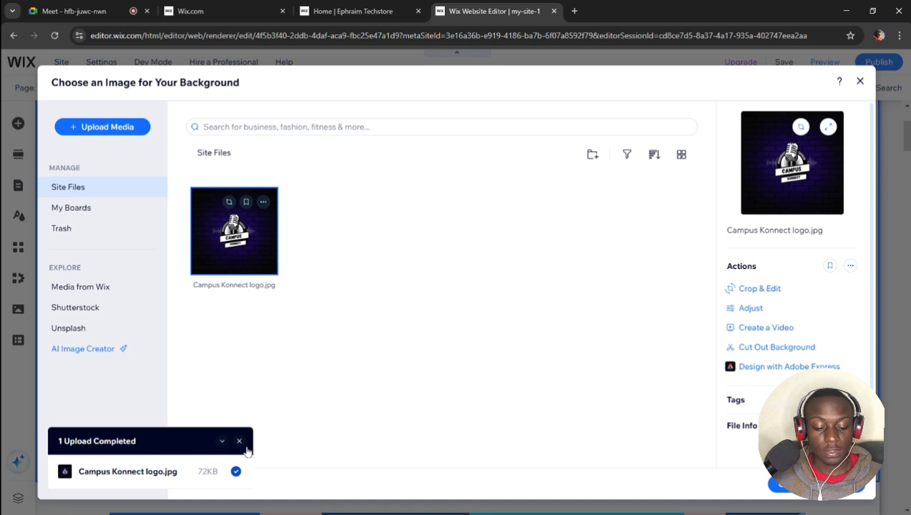
click(240, 441)
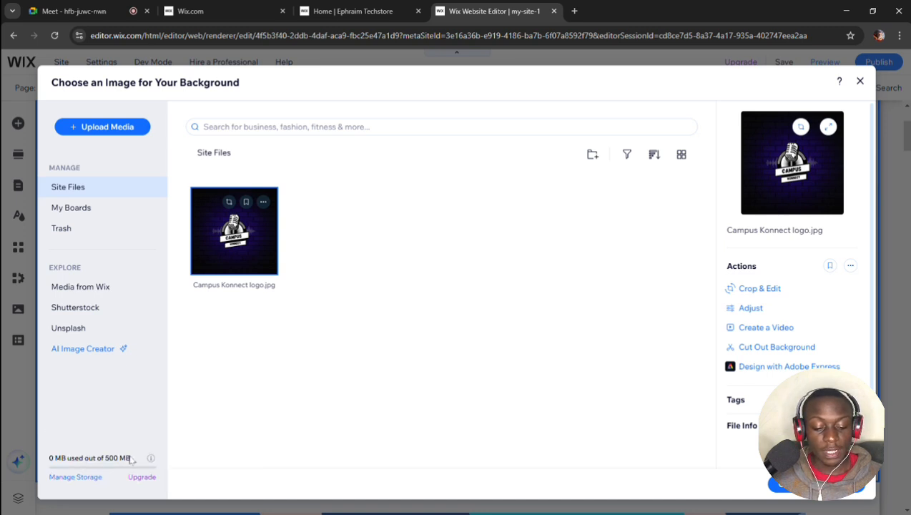
Apply the uploaded Campus Konnect logo image as the background of the "Boost Your Success" strip
drag(132, 458, 79, 463)
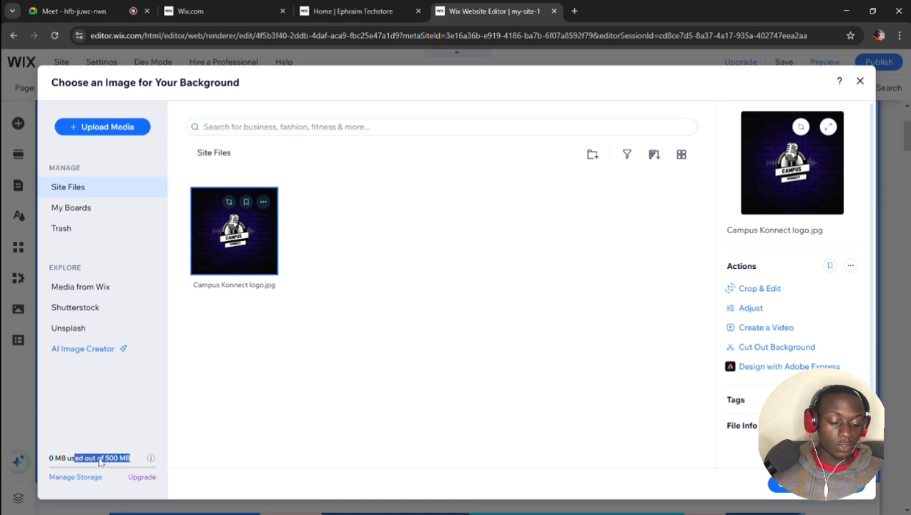
click(113, 457)
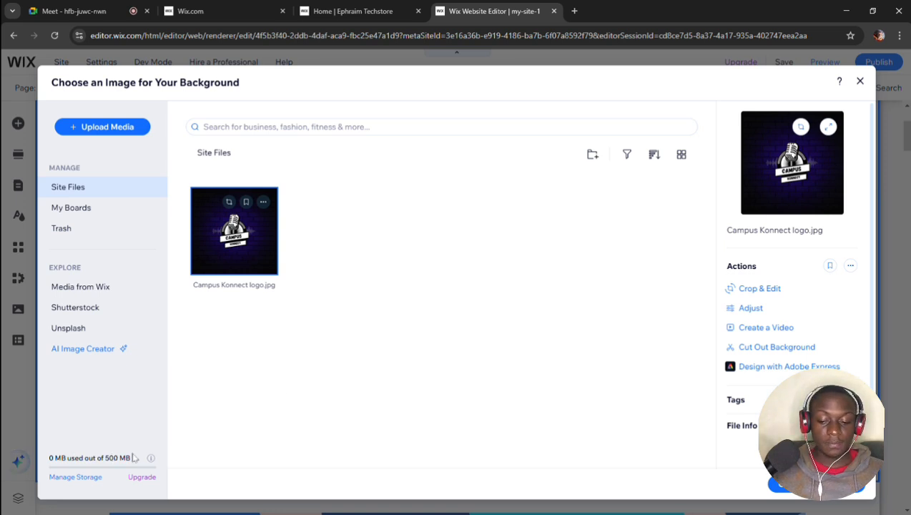
drag(130, 459, 48, 431)
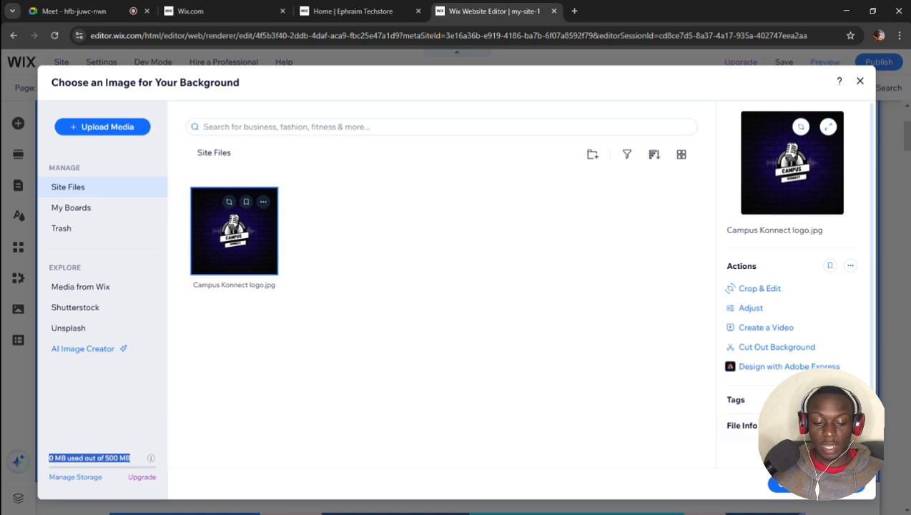
click(816, 484)
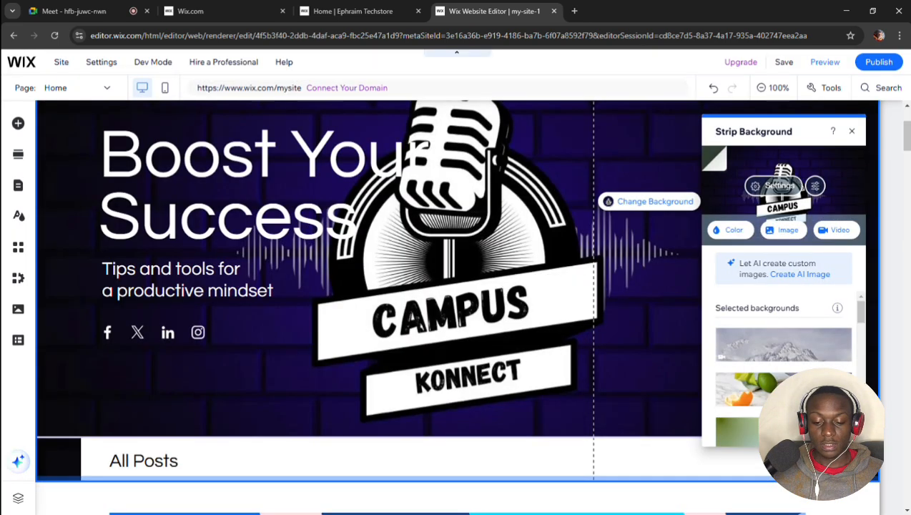
Set the background of the "Boost Your Success" strip to the solid black theme color
scroll(604, 399, up, 3)
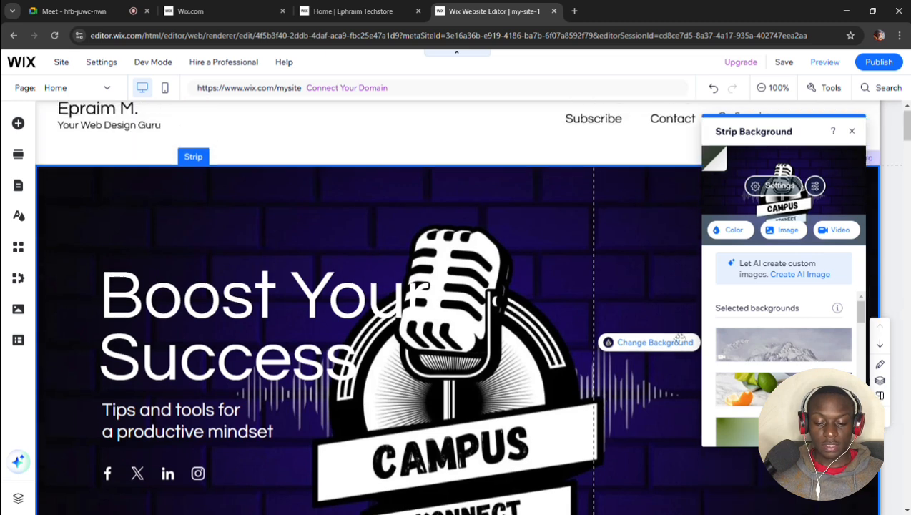
click(736, 232)
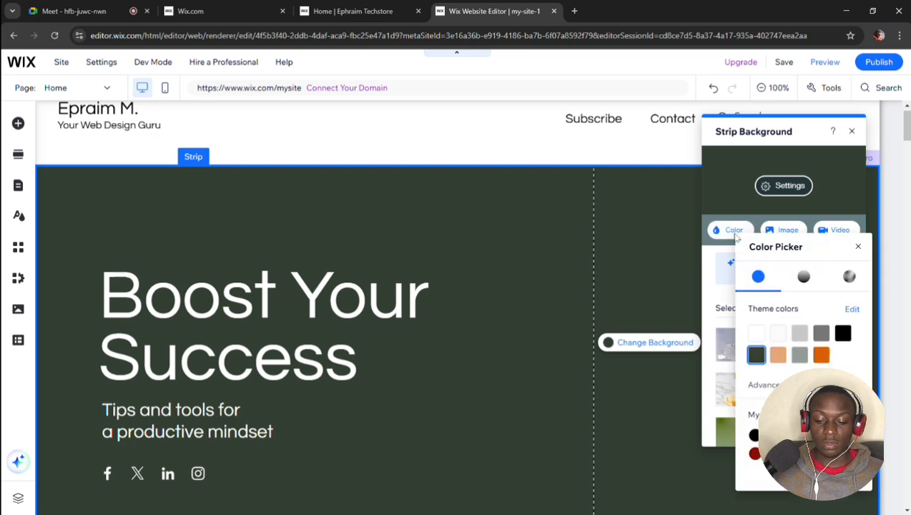
click(822, 338)
click(843, 336)
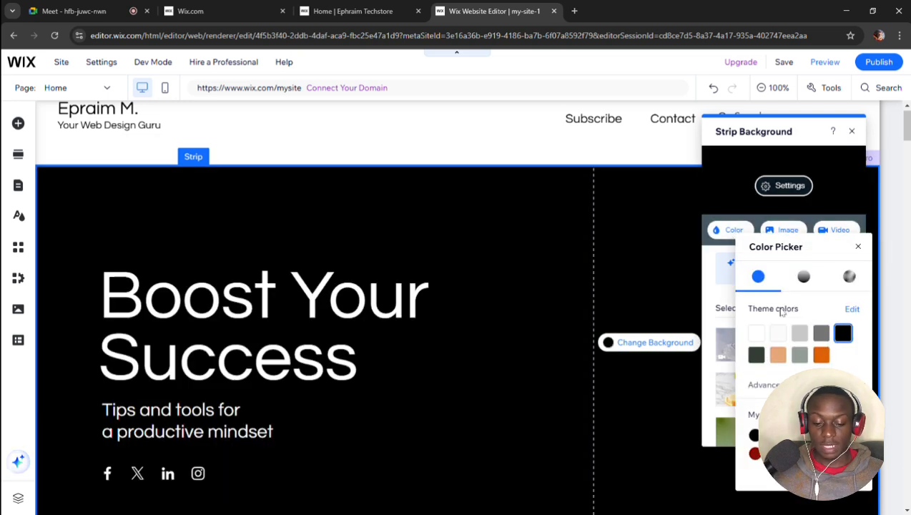
click(851, 141)
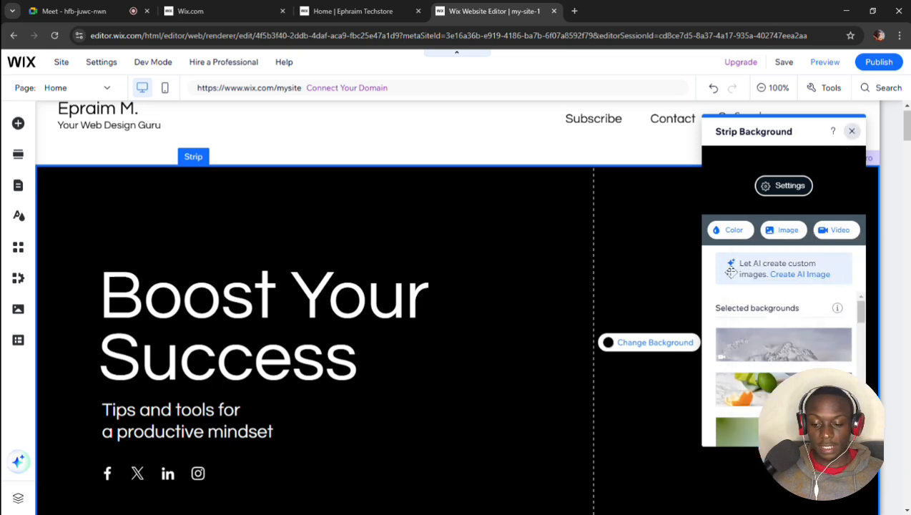
click(852, 131)
Look over the home page's hero title, subtitle and blog feed posts down to the footer
scroll(595, 396, down, 1)
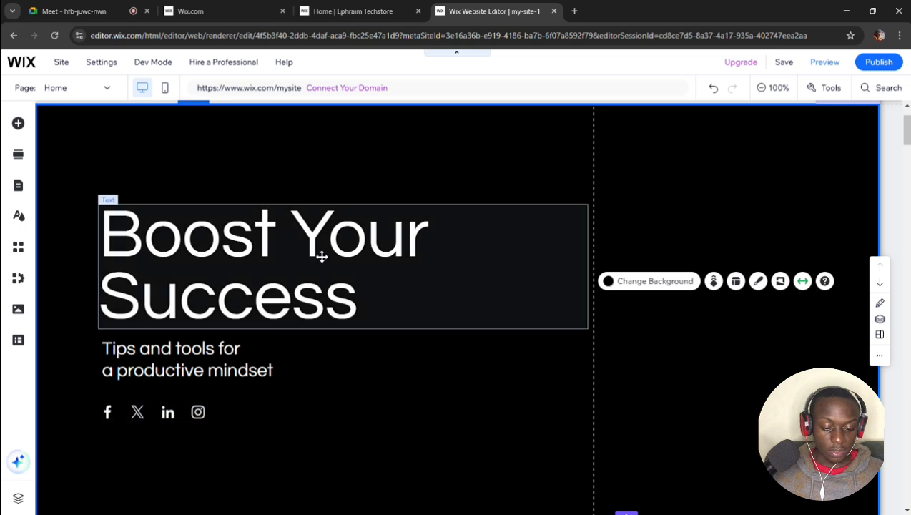
click(353, 270)
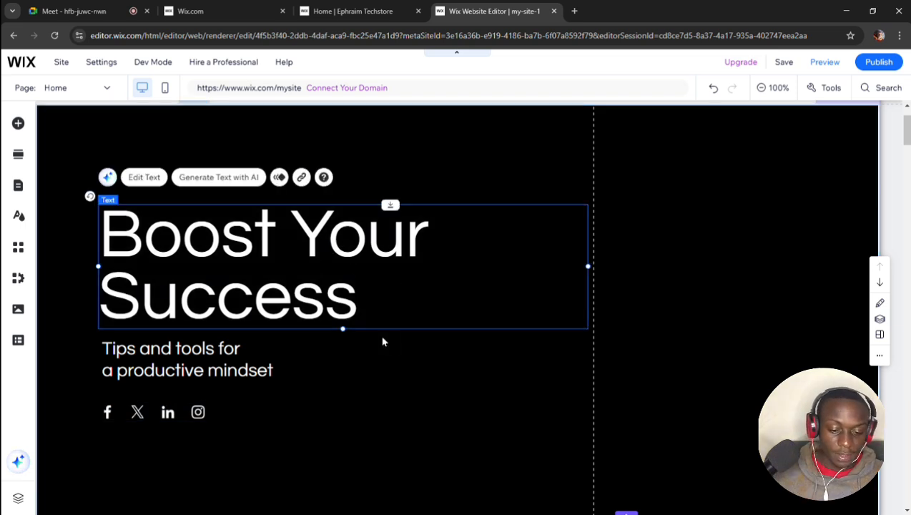
scroll(382, 342, down, 1)
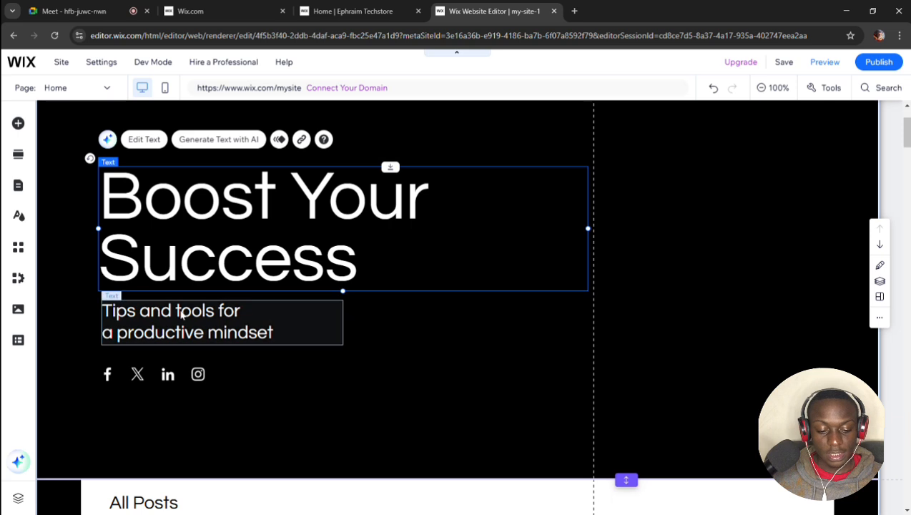
click(186, 316)
scroll(200, 328, down, 2)
scroll(198, 327, down, 2)
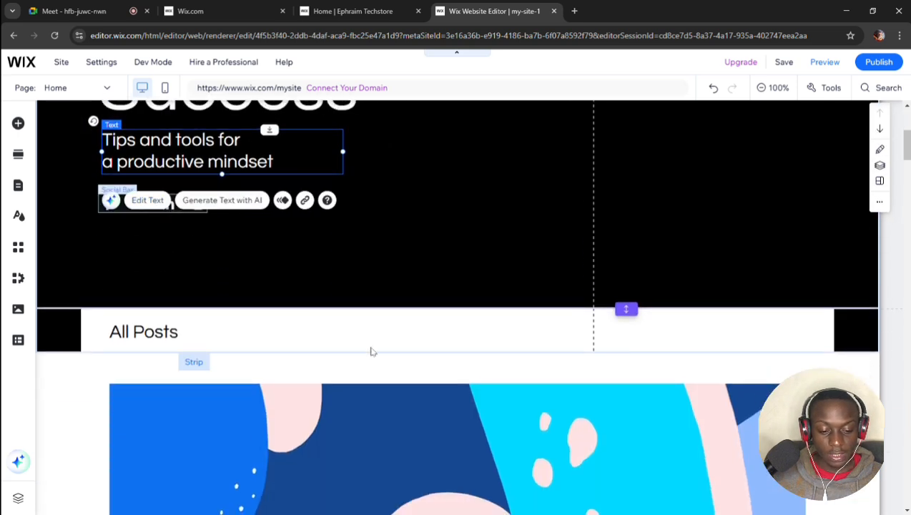
scroll(369, 349, down, 2)
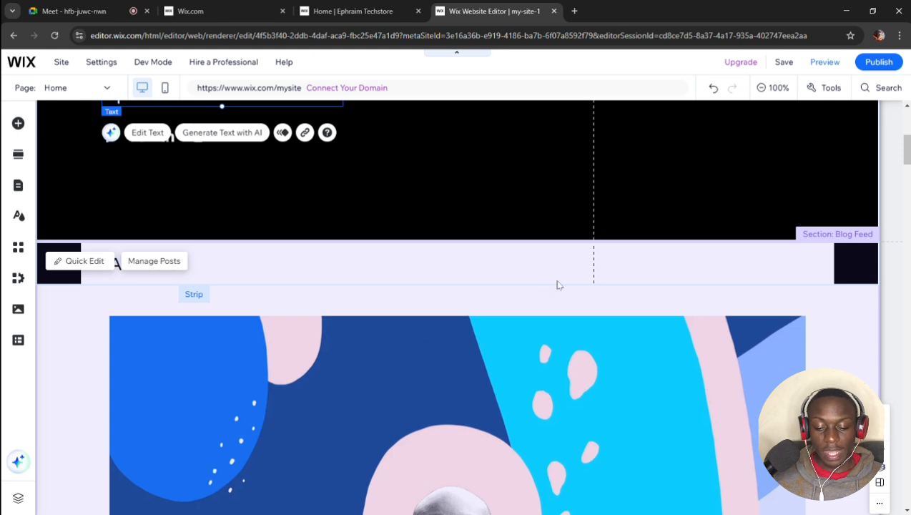
scroll(578, 335, down, 4)
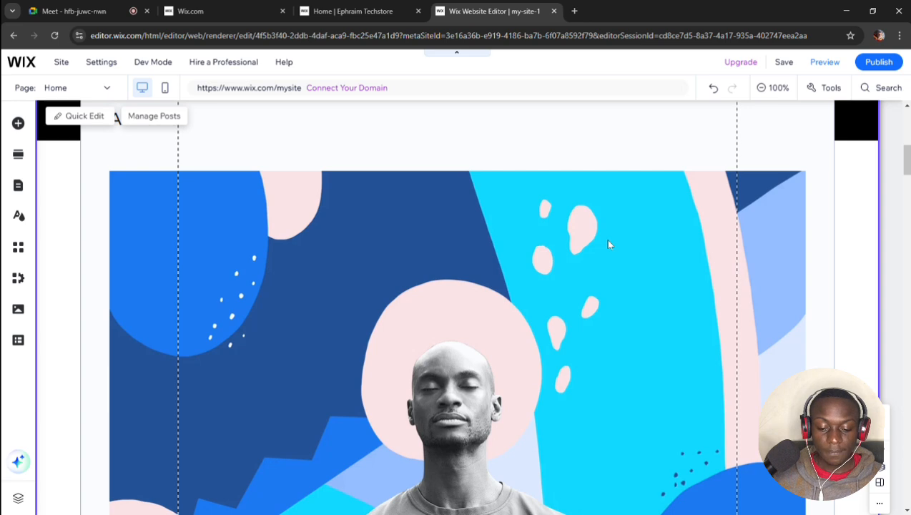
scroll(613, 246, down, 3)
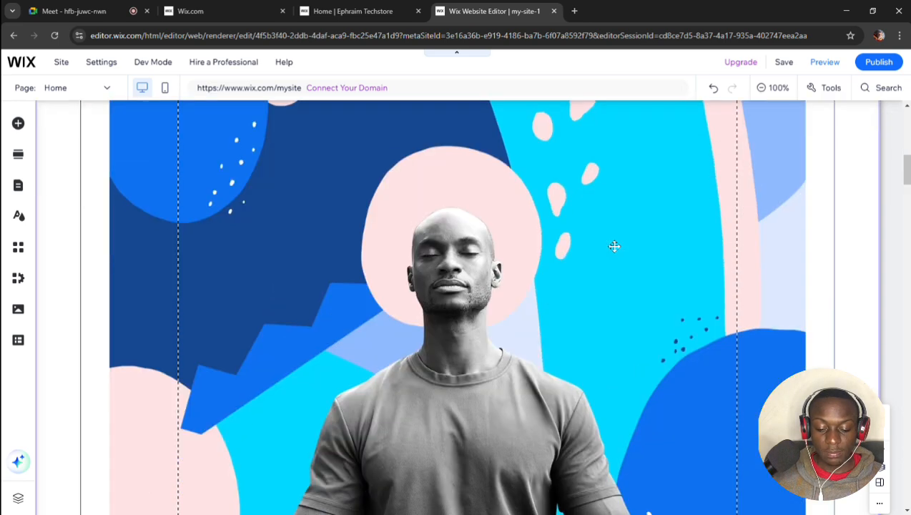
scroll(613, 245, down, 12)
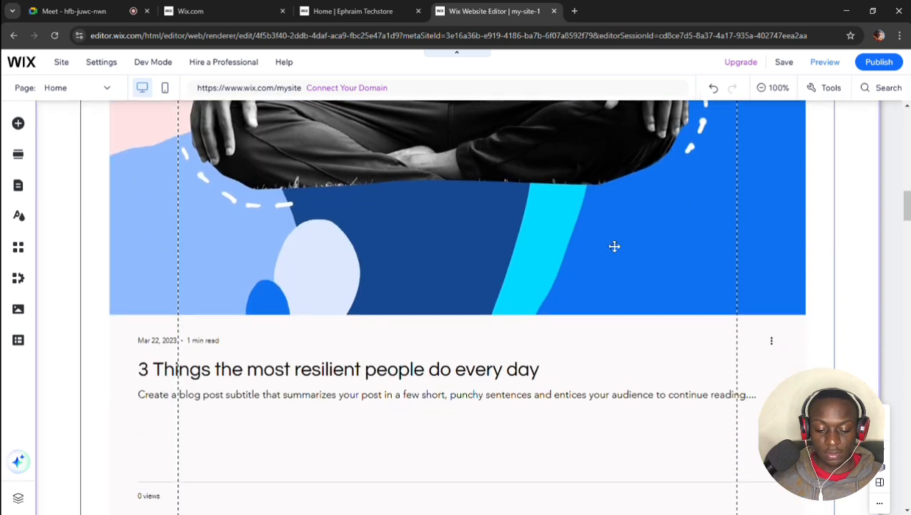
click(613, 246)
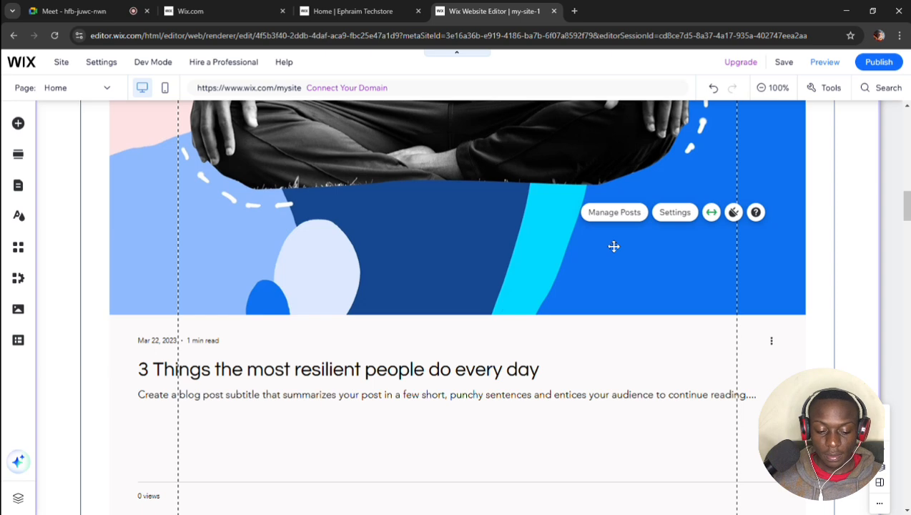
double_click(613, 246)
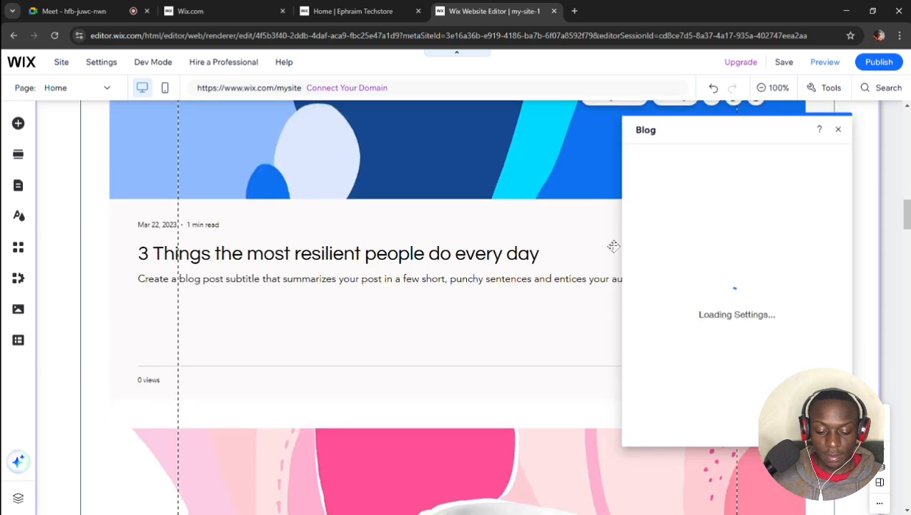
click(837, 129)
scroll(693, 349, down, 3)
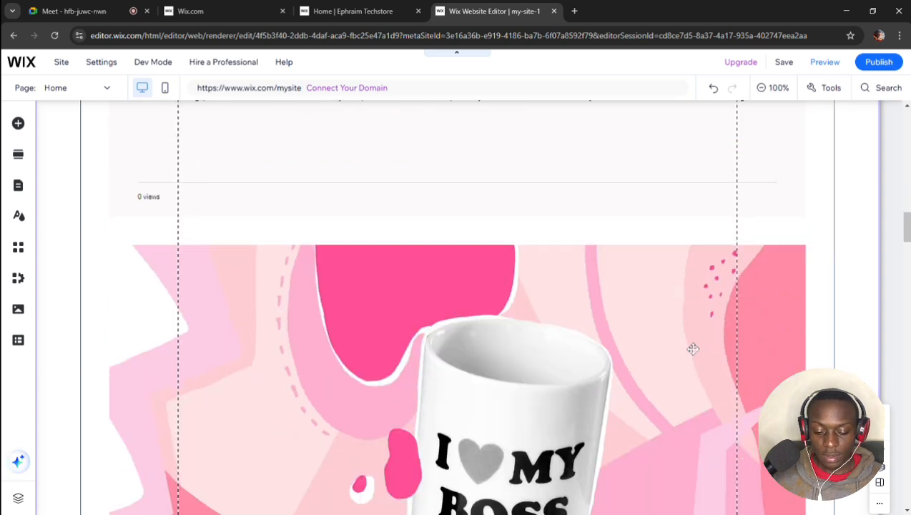
scroll(693, 349, down, 10)
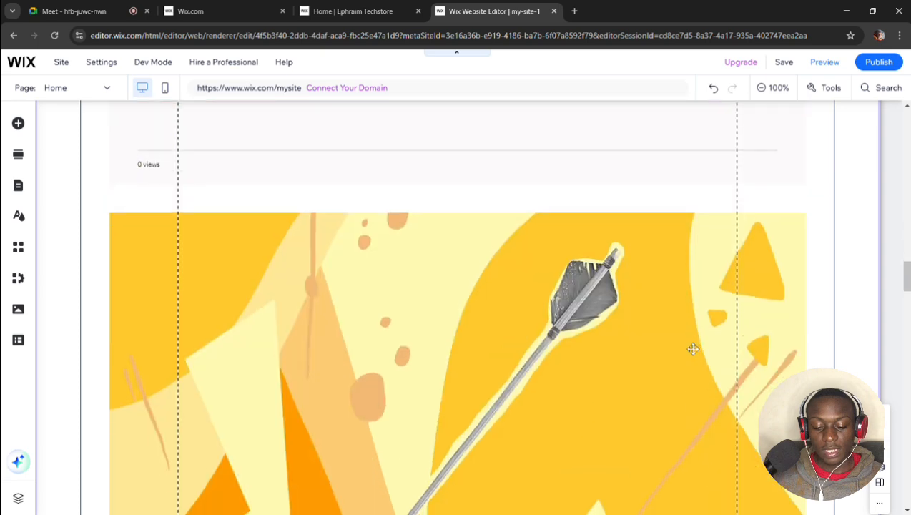
scroll(693, 348, down, 6)
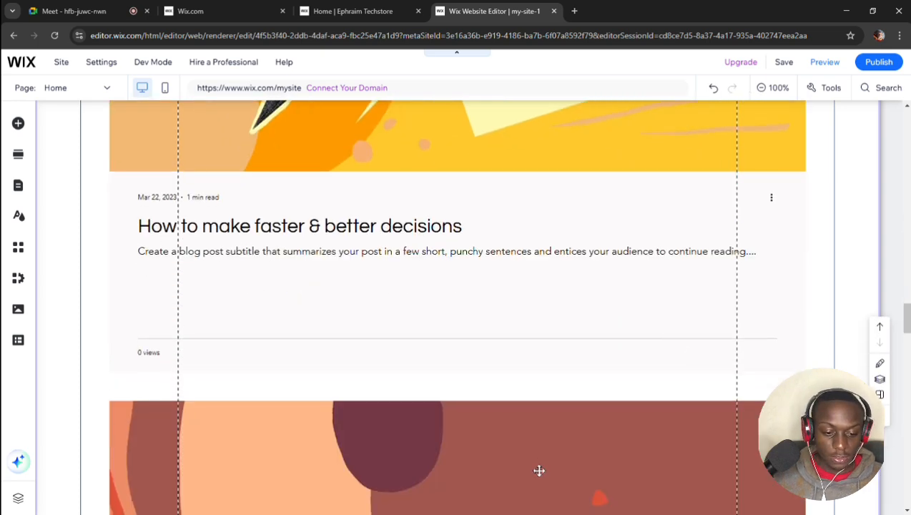
scroll(539, 470, down, 4)
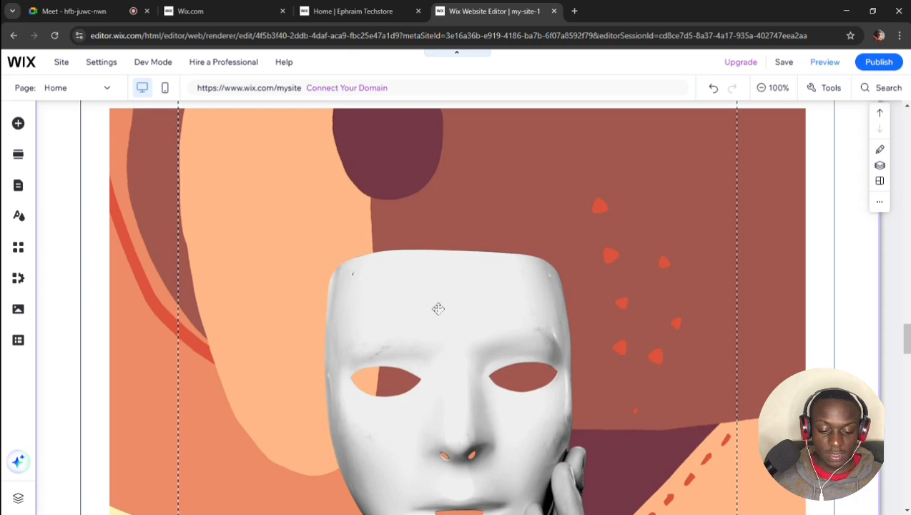
scroll(438, 308, down, 20)
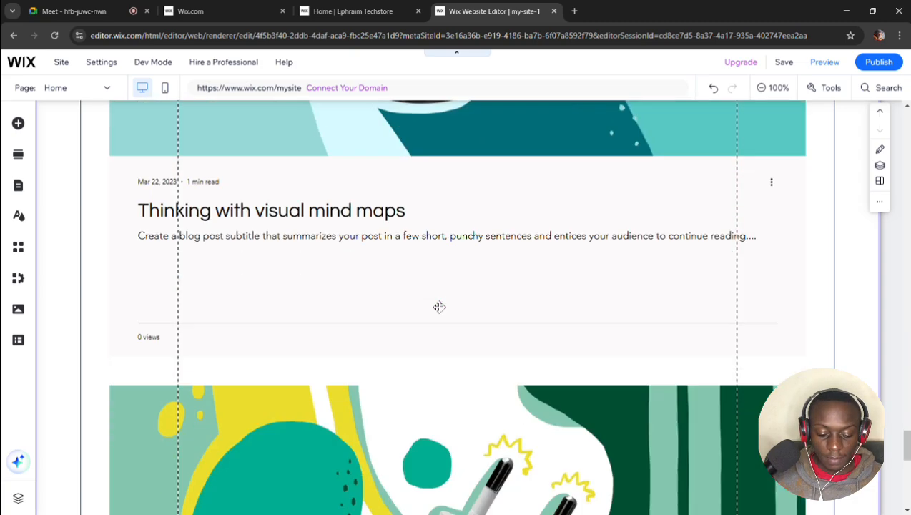
scroll(439, 307, down, 3)
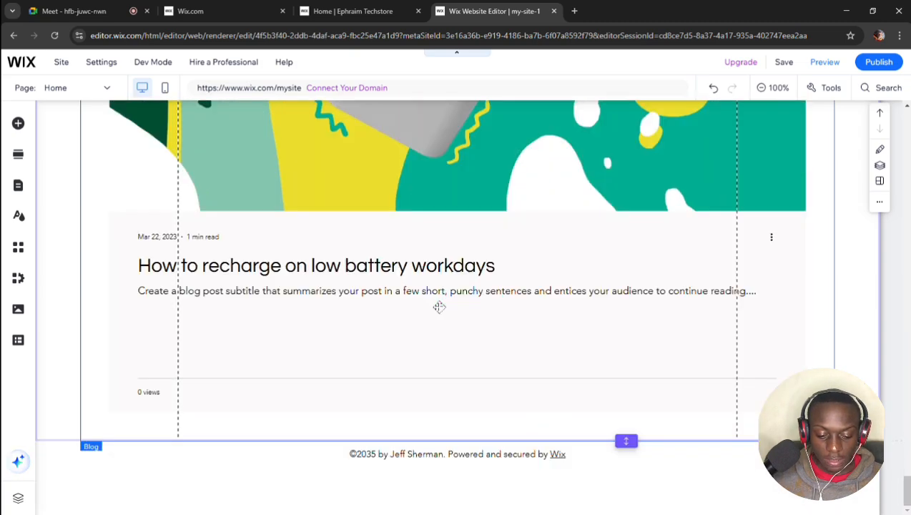
scroll(354, 343, up, 15)
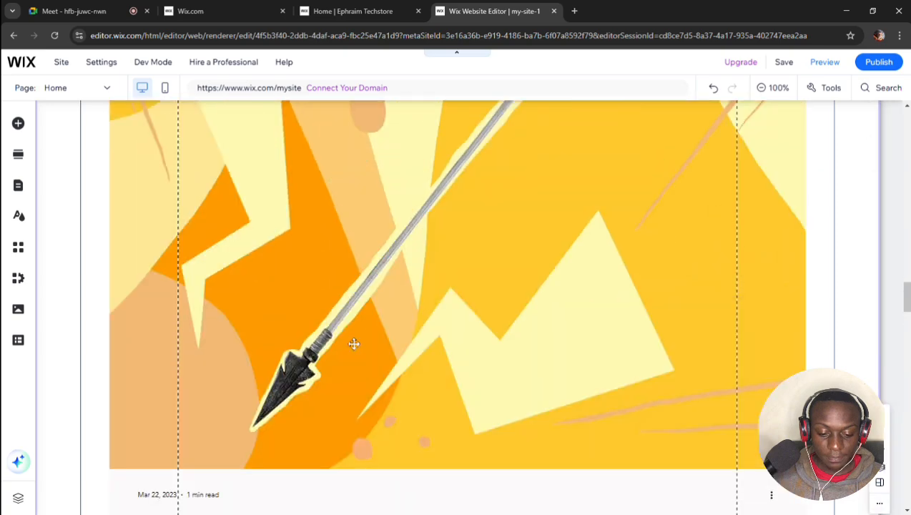
scroll(354, 343, up, 8)
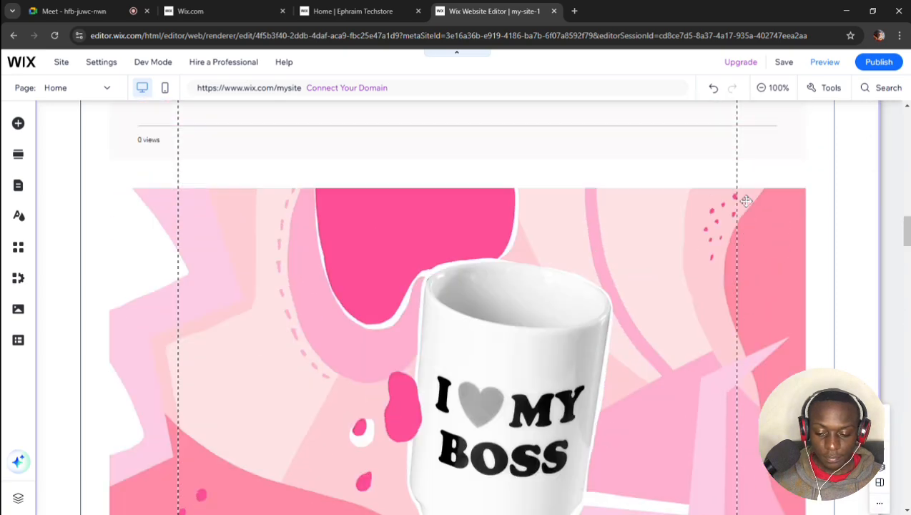
scroll(746, 201, up, 10)
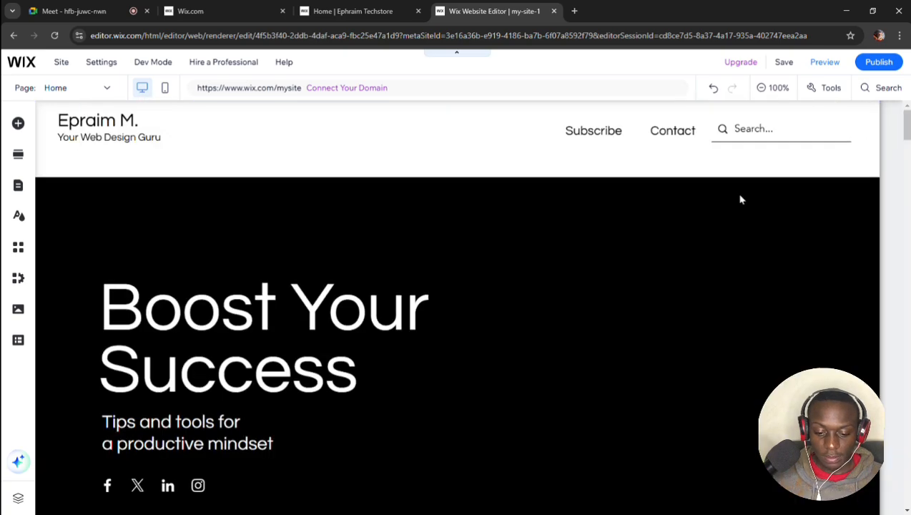
scroll(744, 200, down, 5)
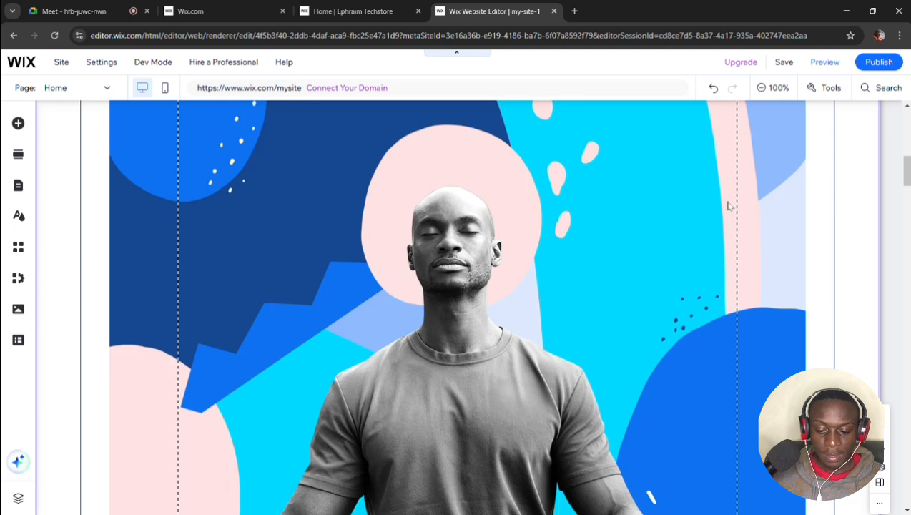
Add the "Campus Konnect logo.jpg" site image to the black hero strip beside the "Boost Your Success" title
scroll(732, 205, up, 5)
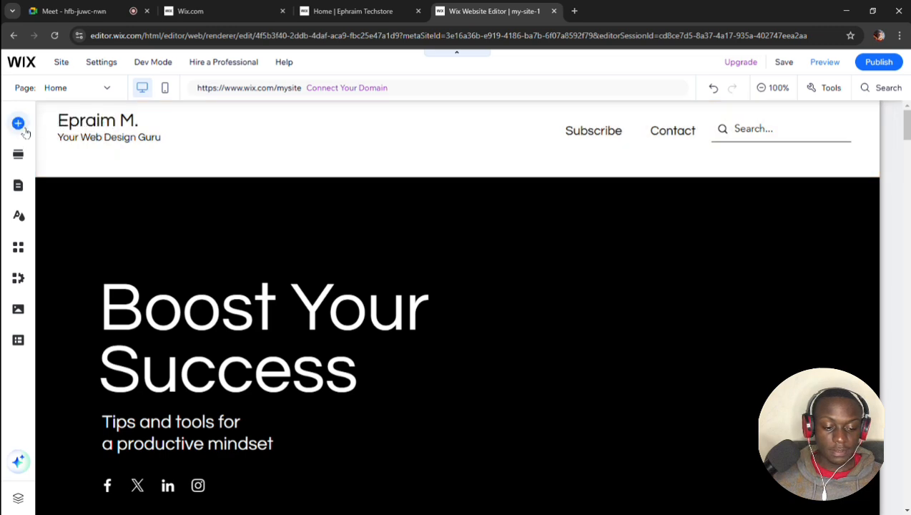
click(18, 123)
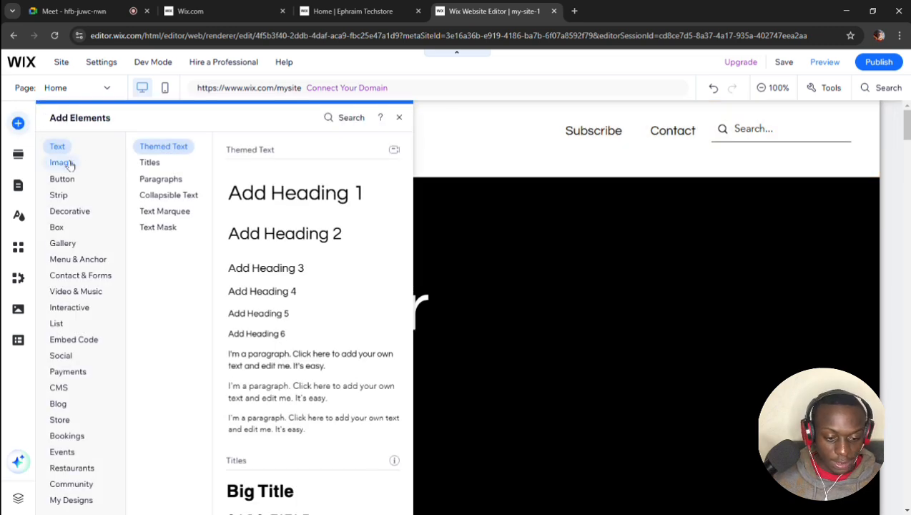
click(61, 163)
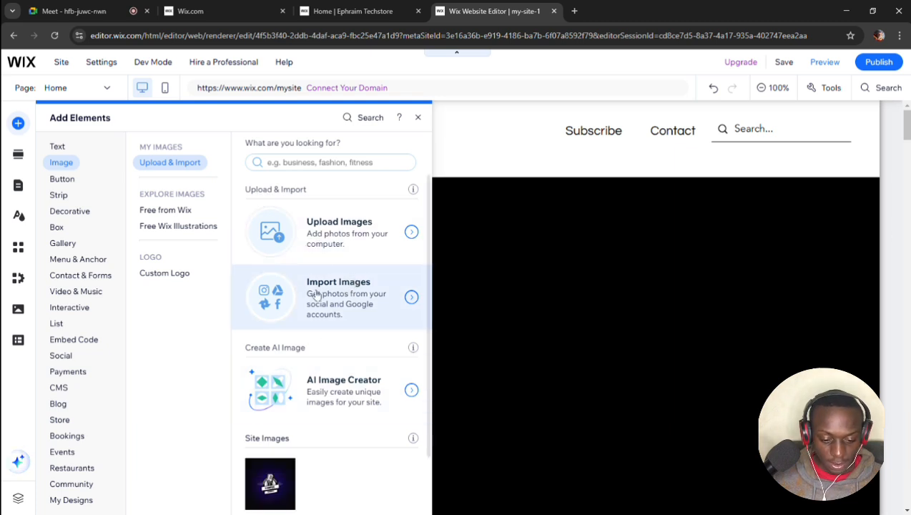
scroll(355, 327, down, 1)
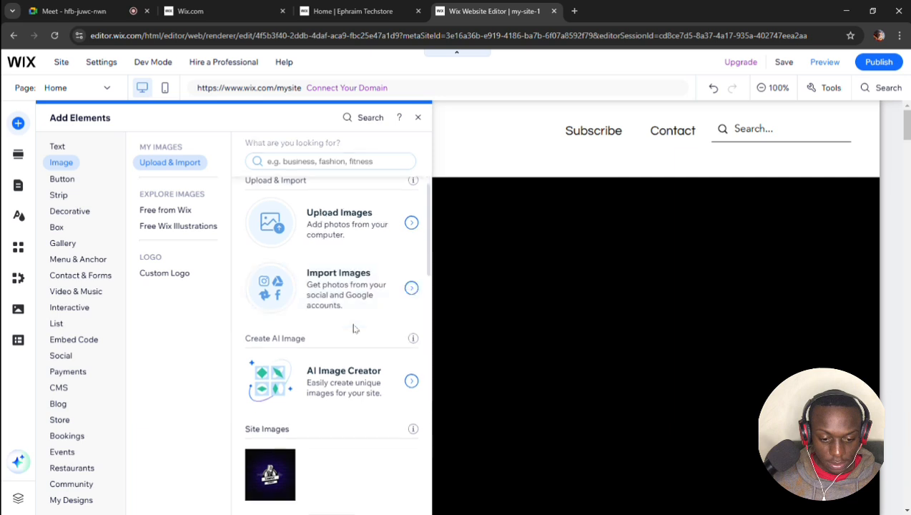
scroll(353, 327, down, 3)
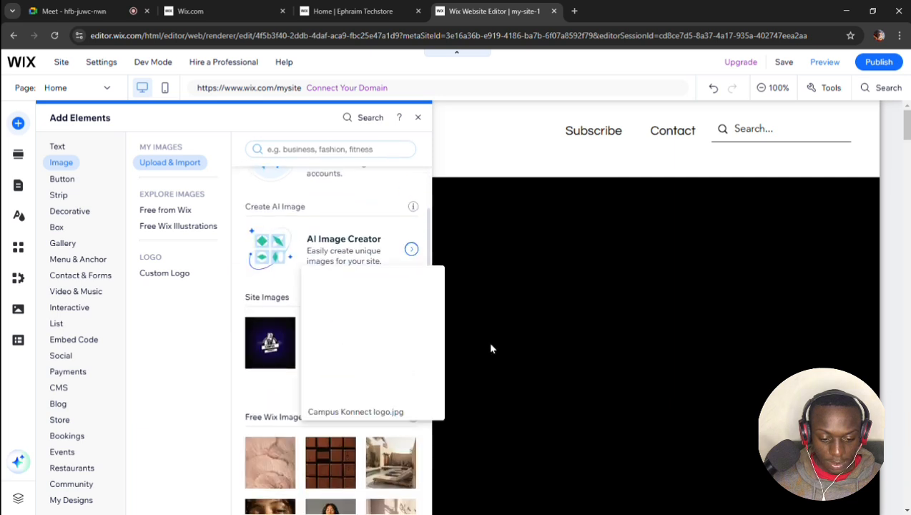
drag(490, 348, 586, 369)
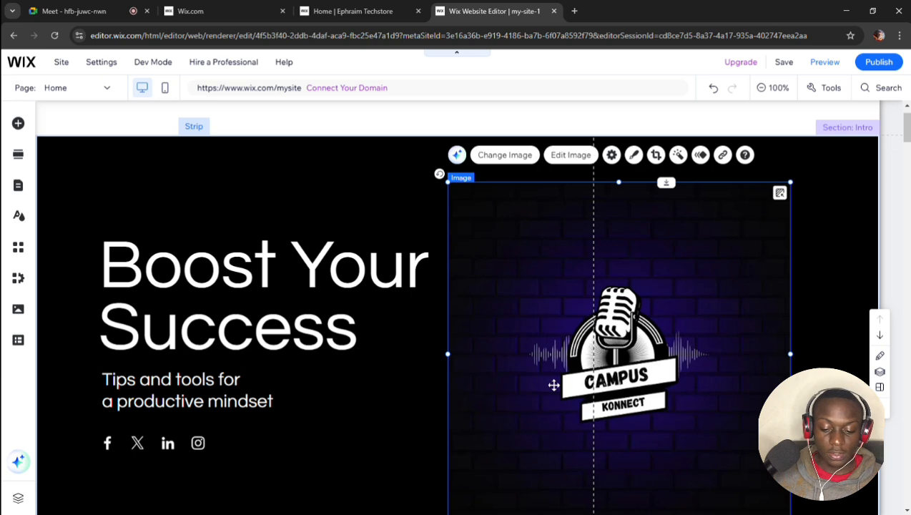
click(554, 385)
scroll(527, 408, down, 1)
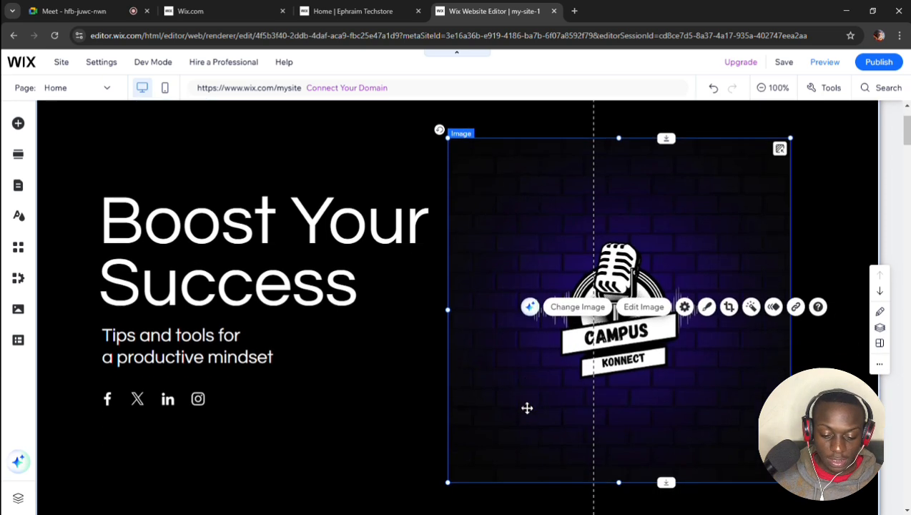
scroll(527, 407, down, 1)
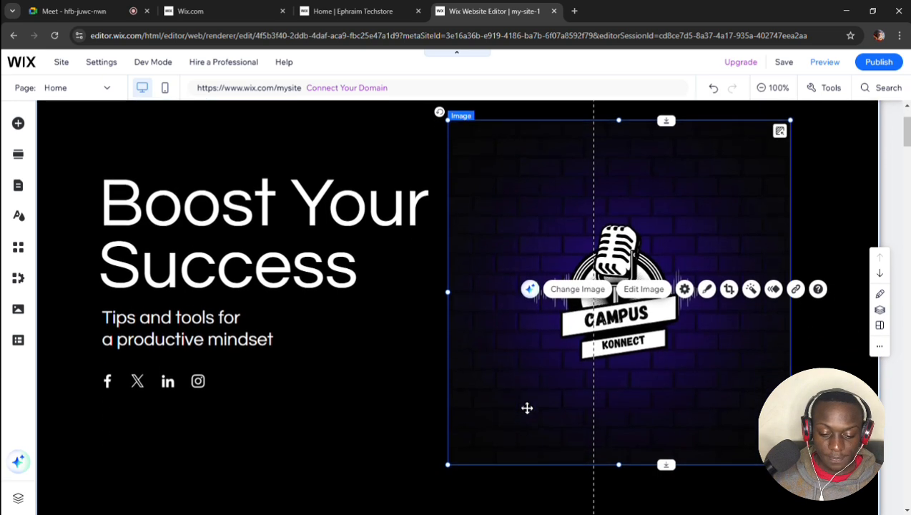
Set the font size of the "Boost Your Success" heading to 60 px
click(288, 232)
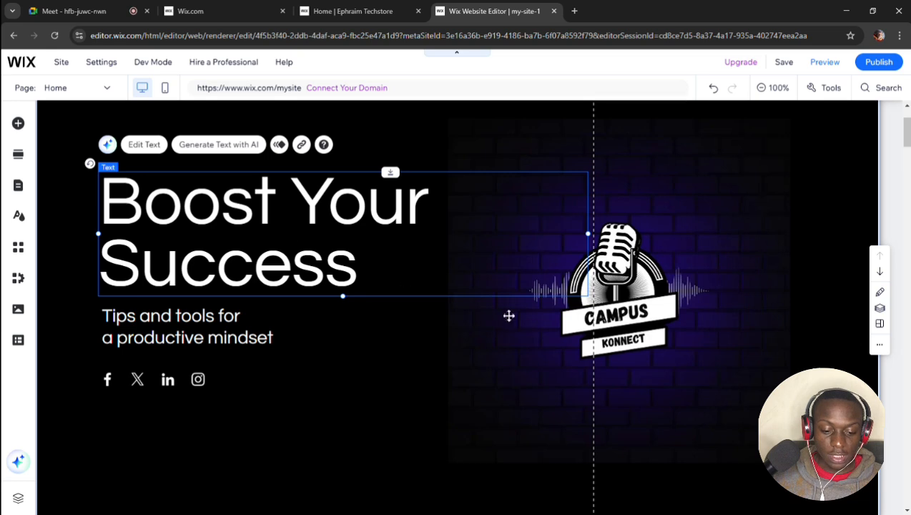
click(151, 149)
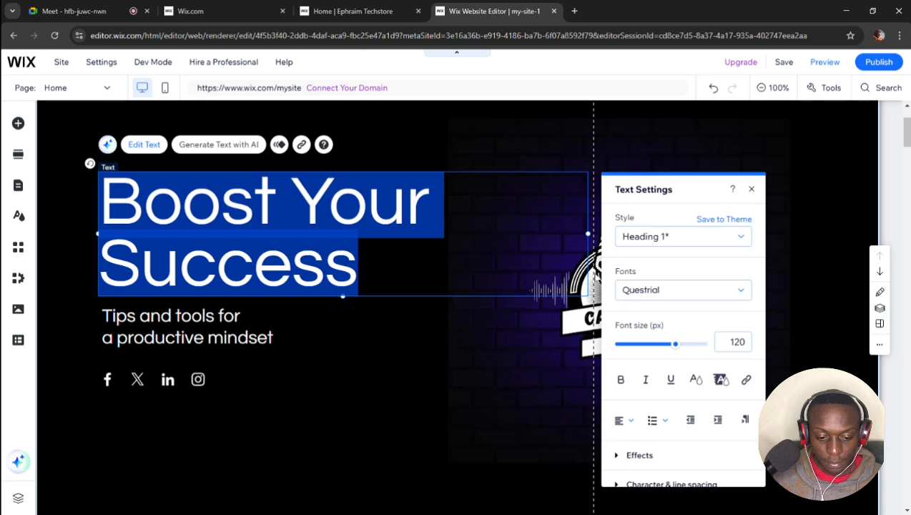
click(741, 344)
click(743, 344)
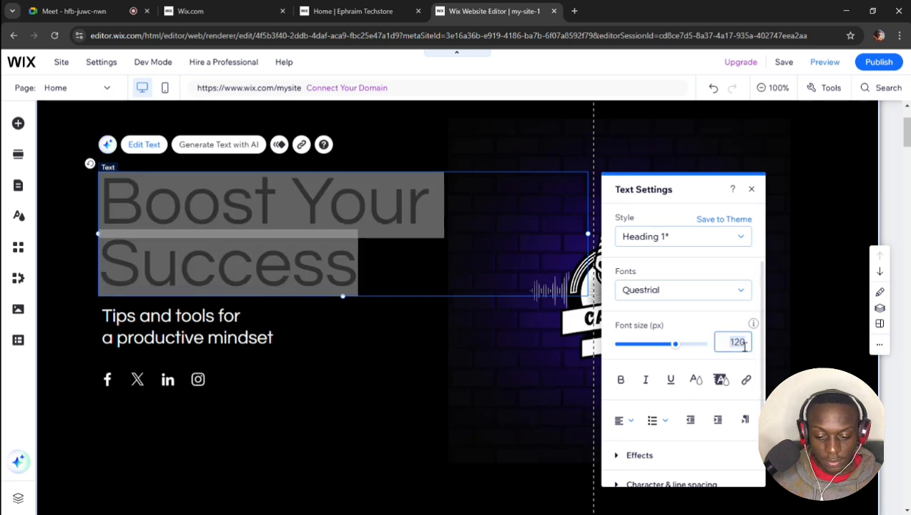
text(60)
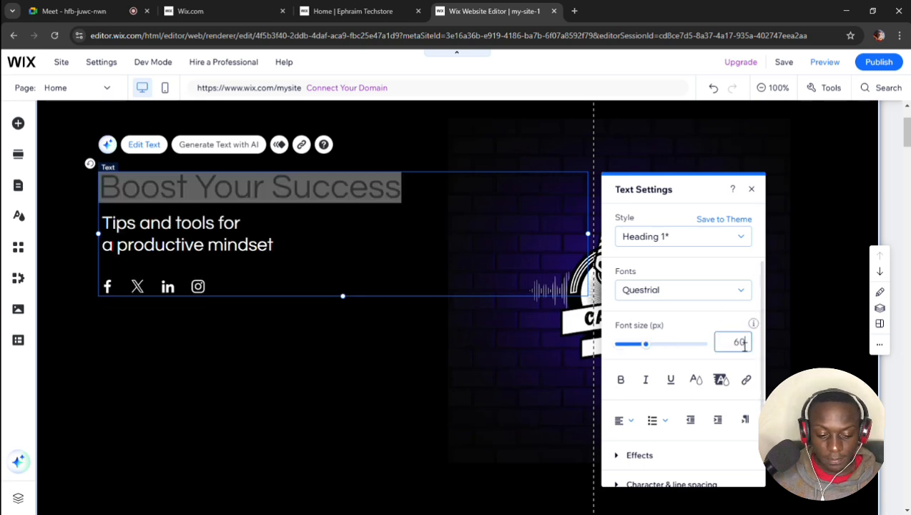
click(442, 365)
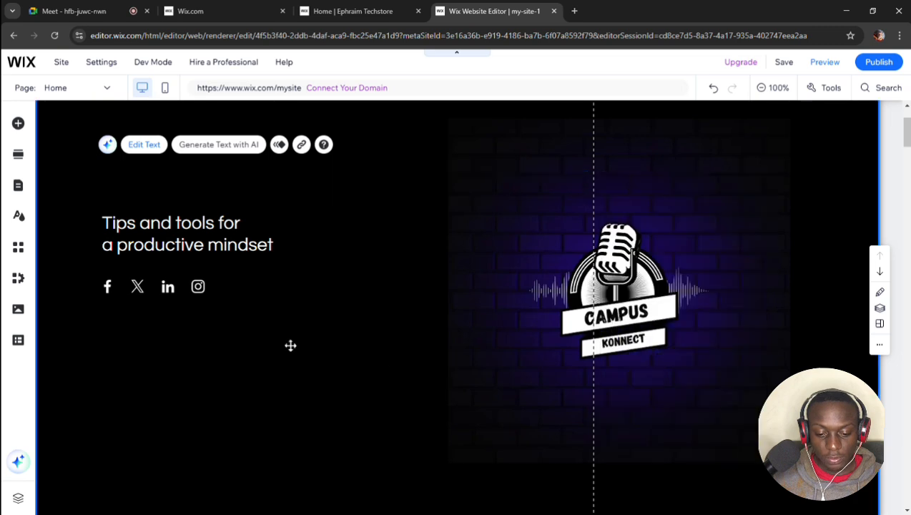
Move the Campus Konnect logo image closer to the hero text and shrink it so its upper edge sits by the heading's baseline
drag(518, 285, 615, 165)
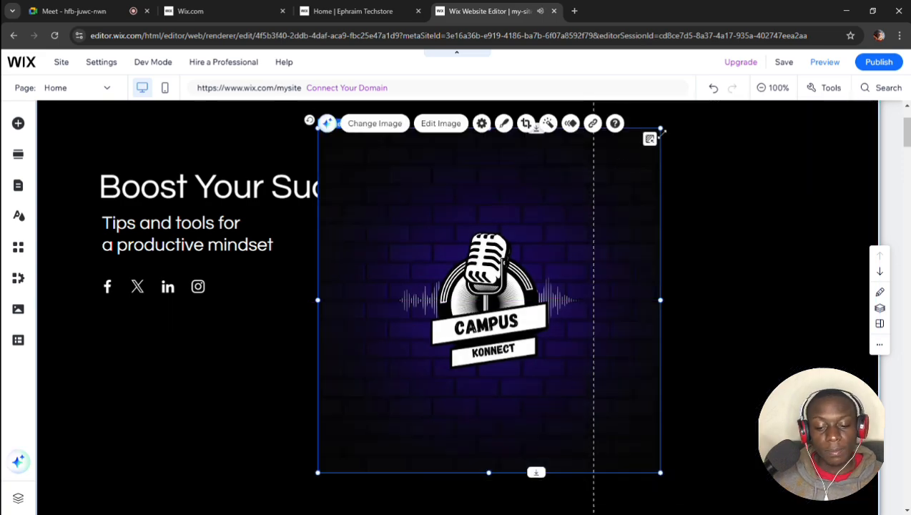
drag(659, 131, 584, 196)
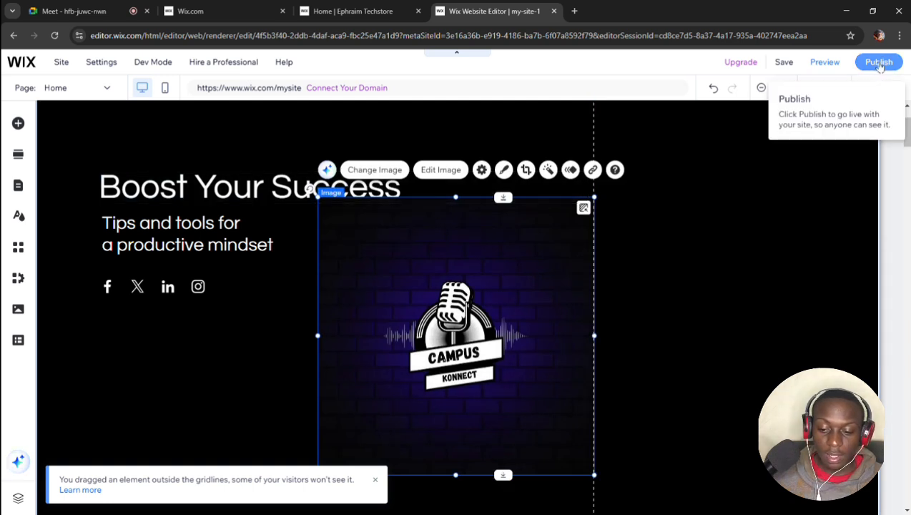
Publish the site and open its live version
click(878, 63)
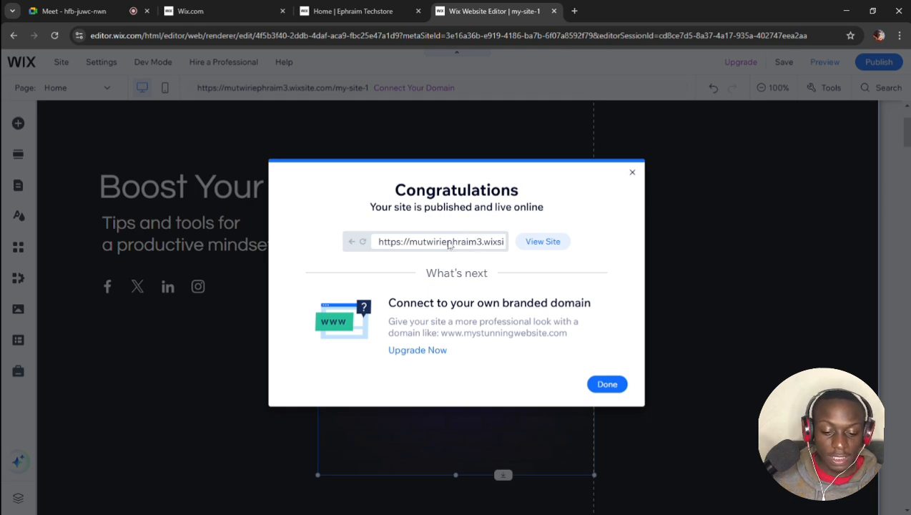
drag(448, 244, 488, 245)
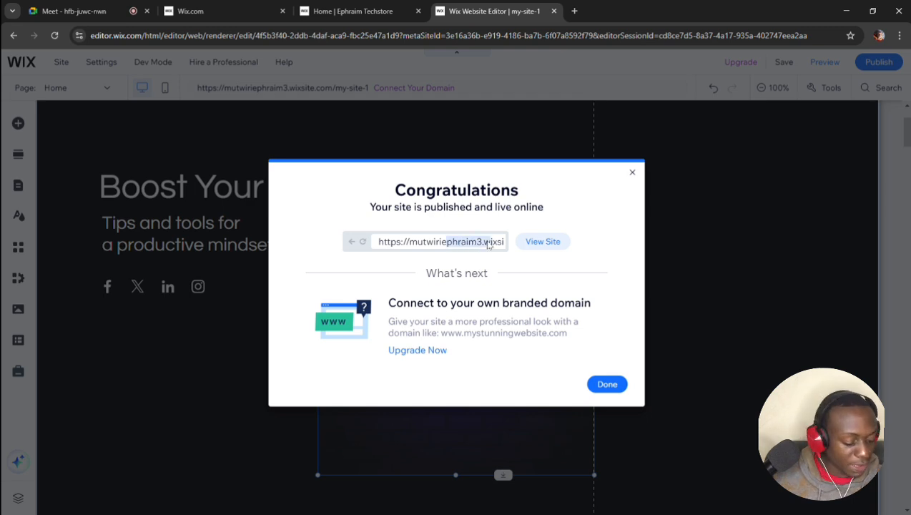
drag(488, 243, 498, 244)
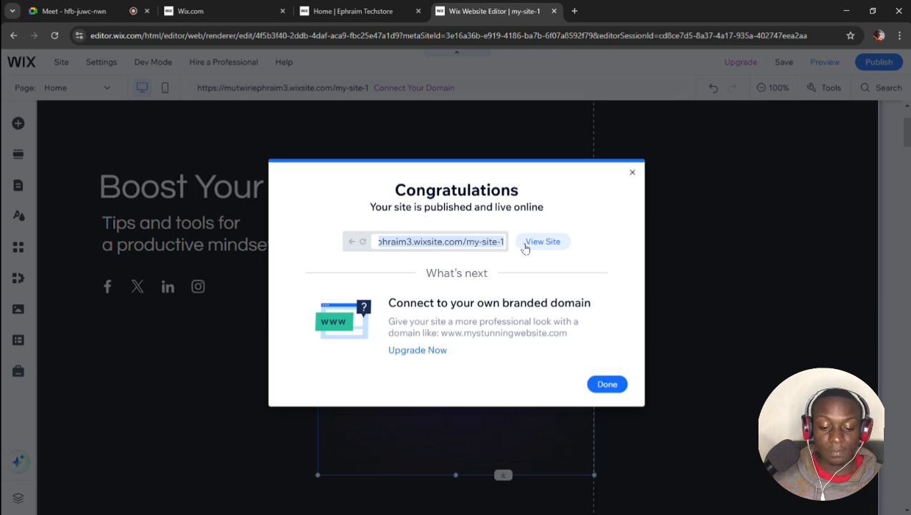
click(542, 245)
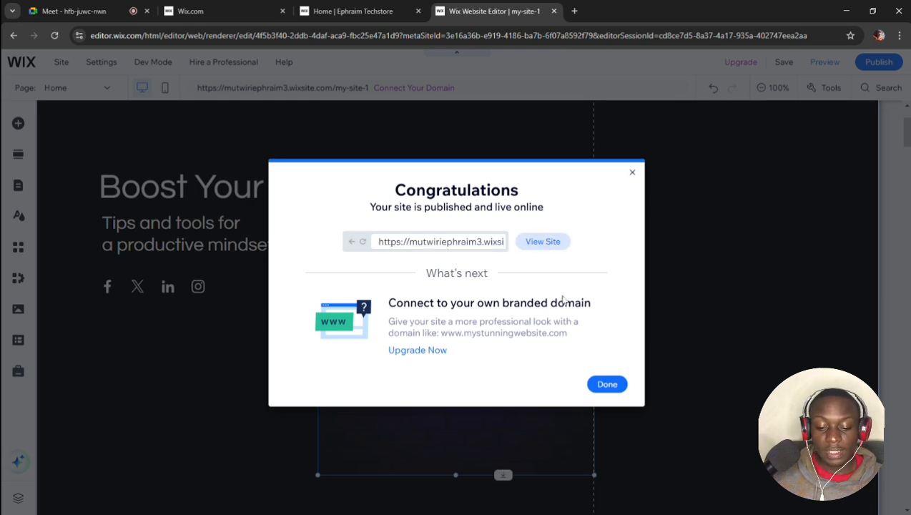
click(536, 245)
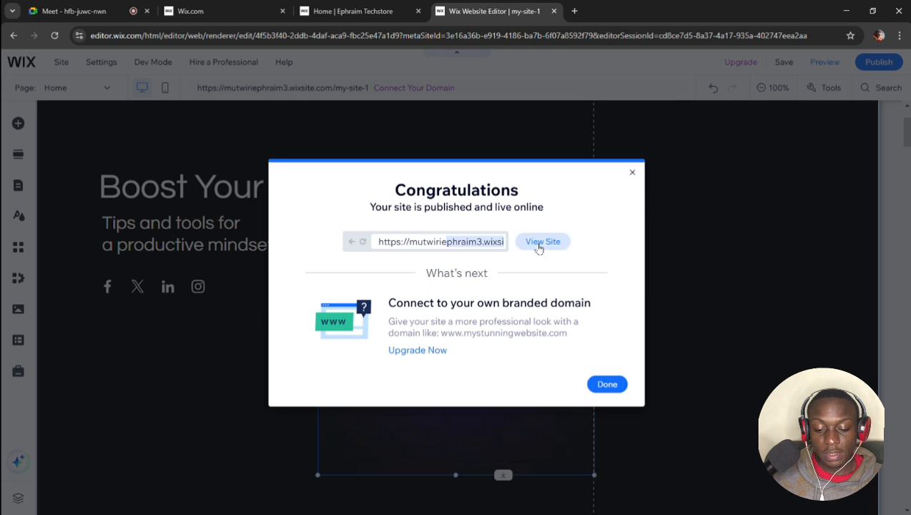
click(536, 244)
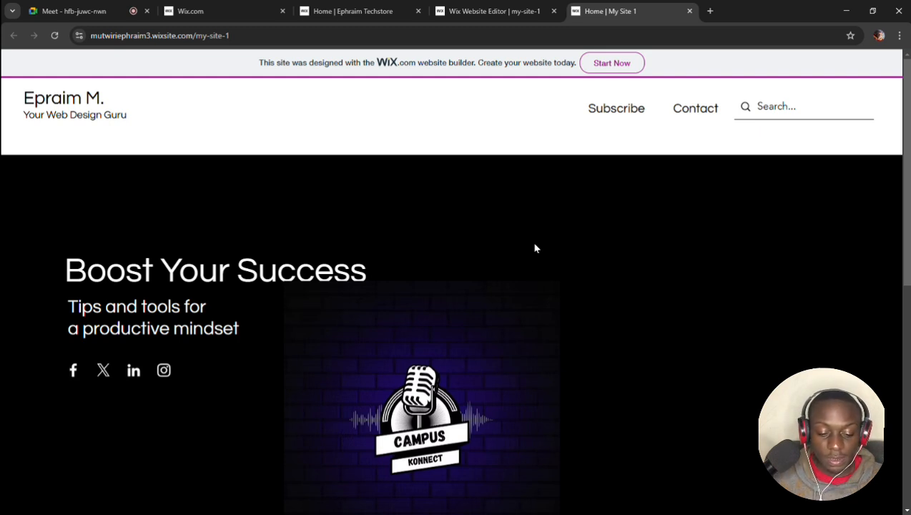
Look over the live home page down to the placeholder message in the All Posts section
scroll(535, 248, down, 4)
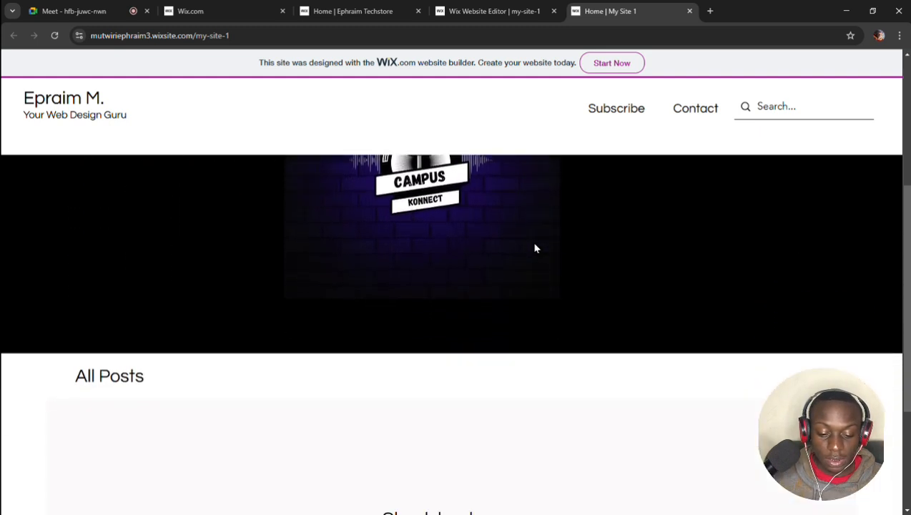
scroll(535, 248, down, 3)
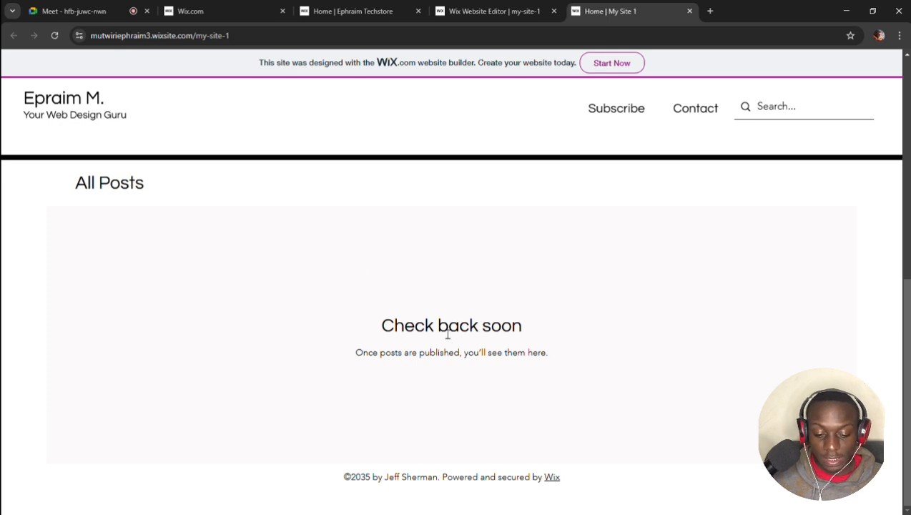
drag(389, 337, 532, 362)
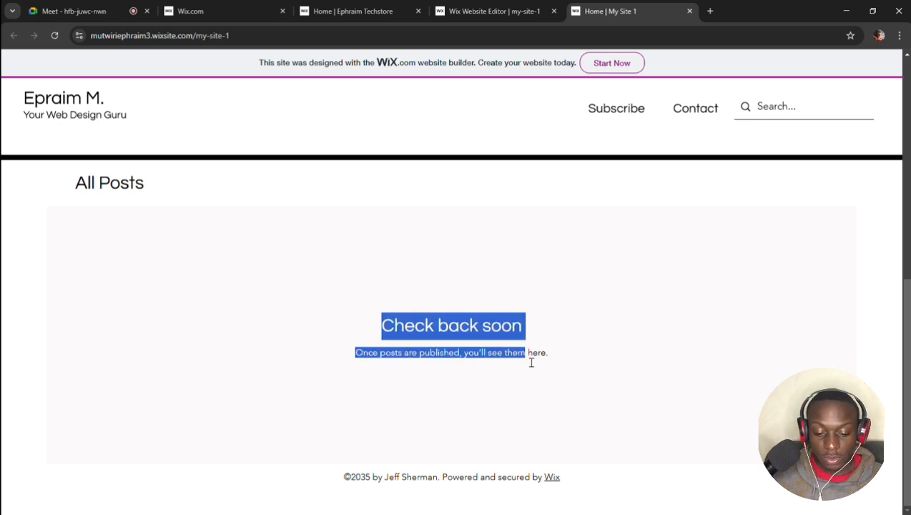
Look over the published tech store page and the store's new-product dashboard page
click(366, 8)
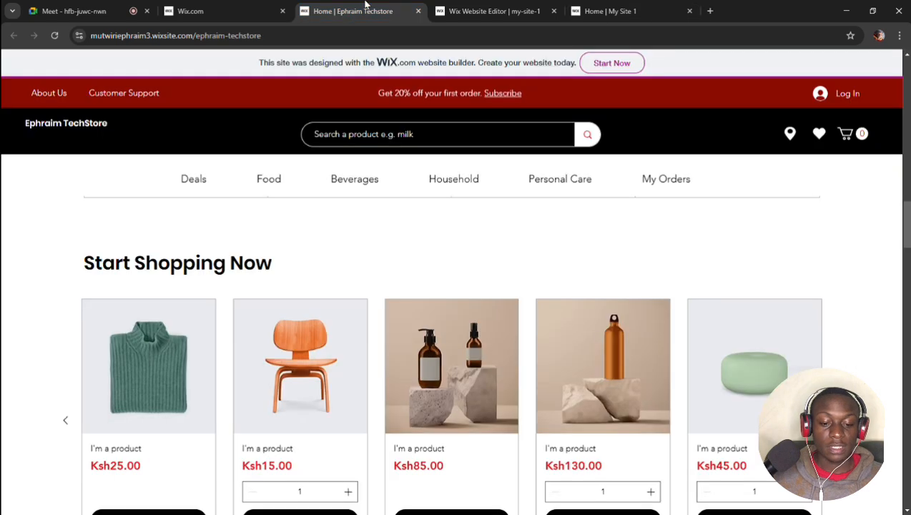
click(456, 9)
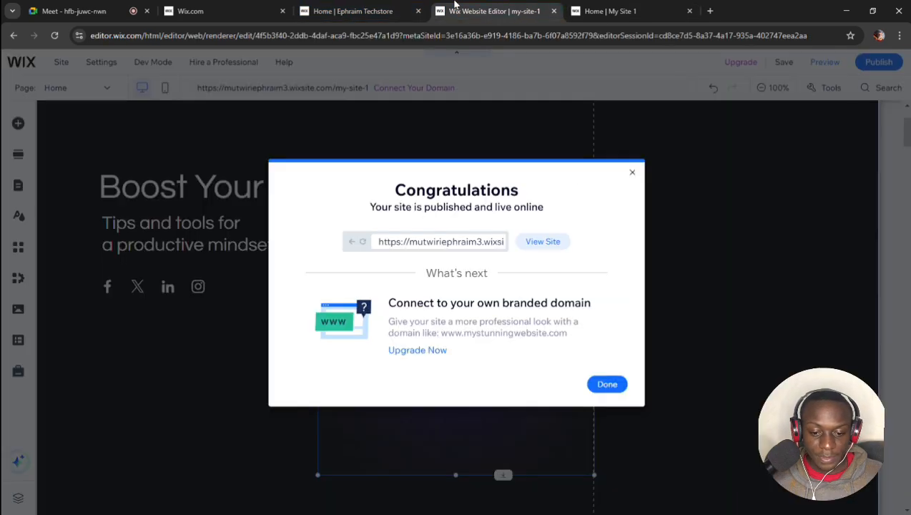
drag(322, 8, 219, 5)
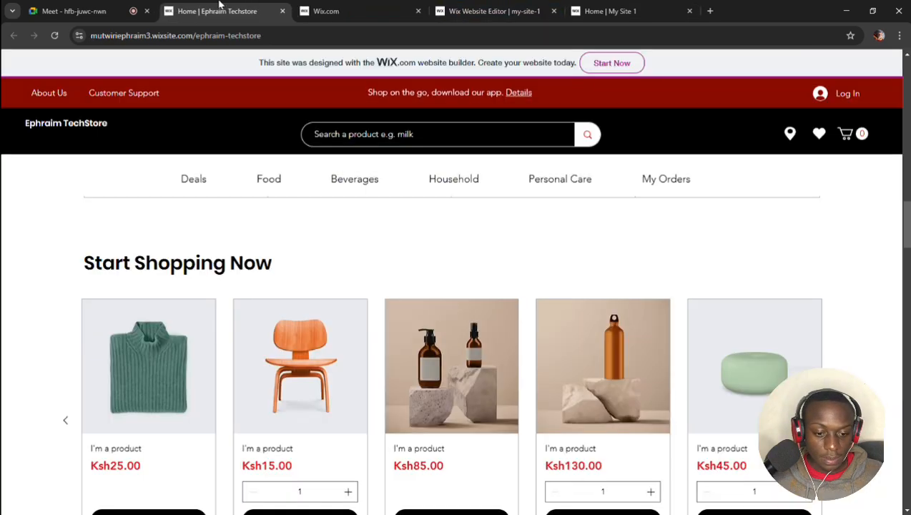
click(314, 9)
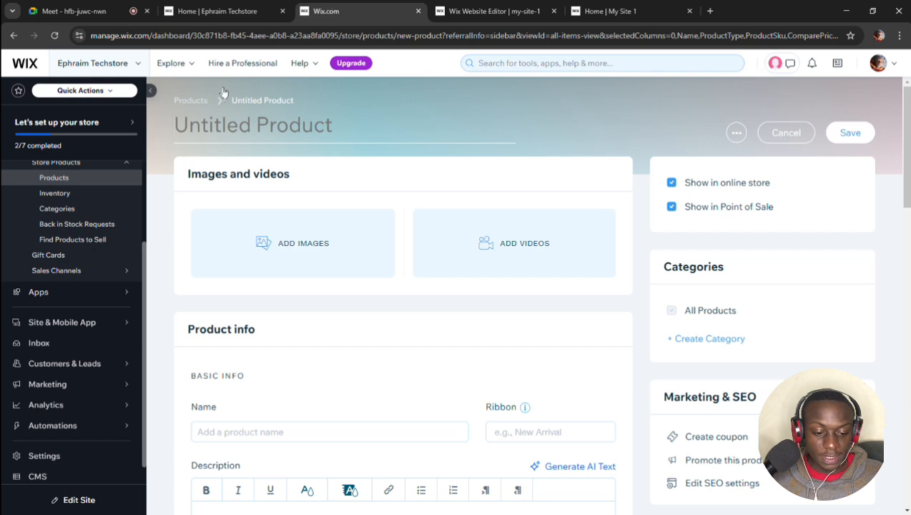
click(138, 64)
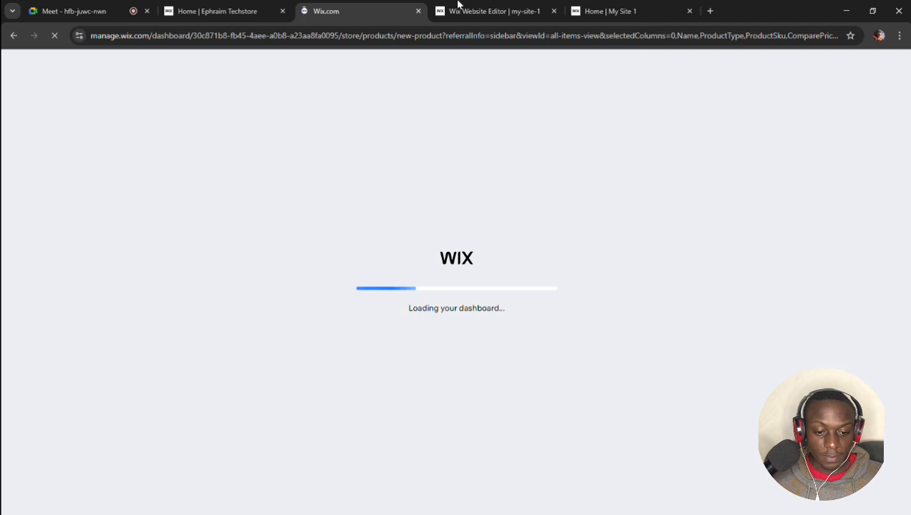
Return to the my-site-1 editor, dismiss the publishing and mobile-editing dialogs, and switch to the mobile version of the home page
click(479, 12)
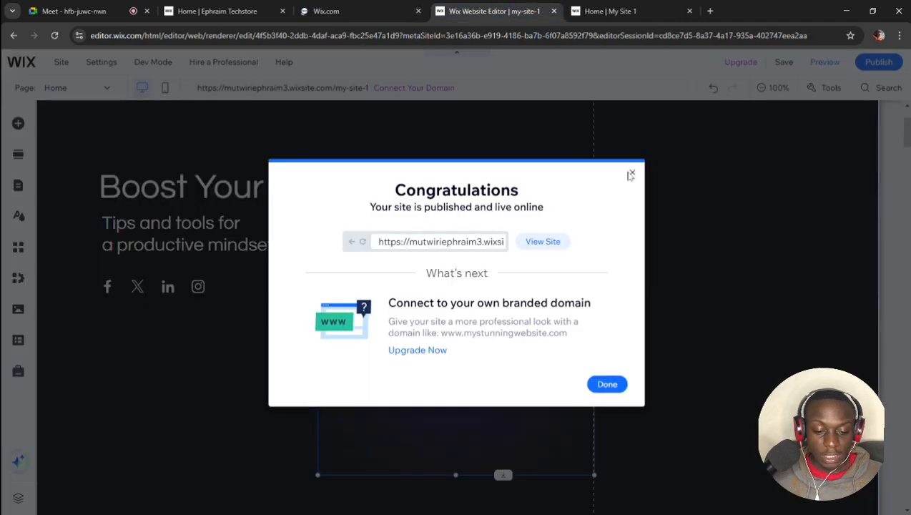
click(631, 174)
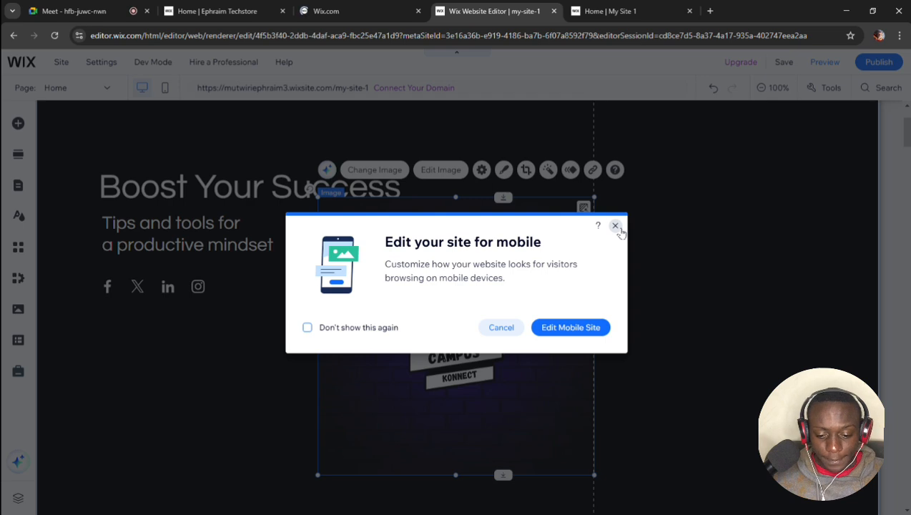
click(616, 228)
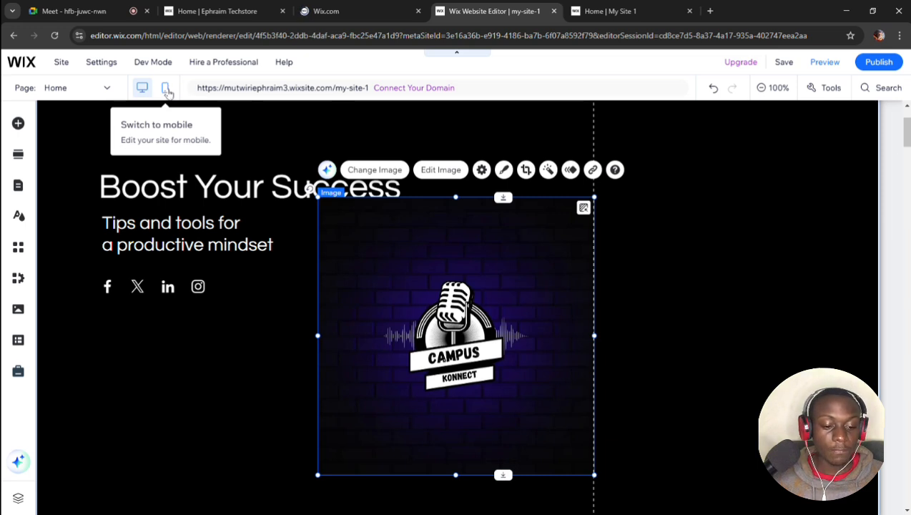
click(167, 90)
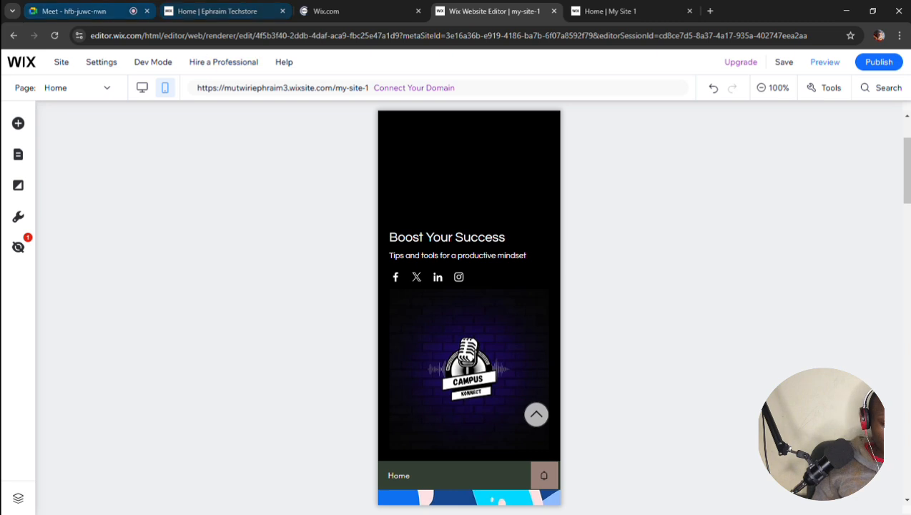
click(61, 9)
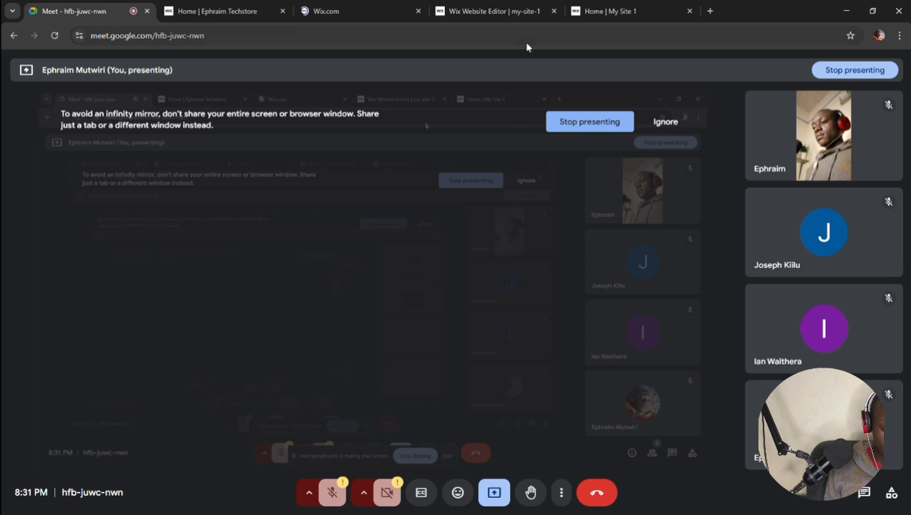
click(610, 11)
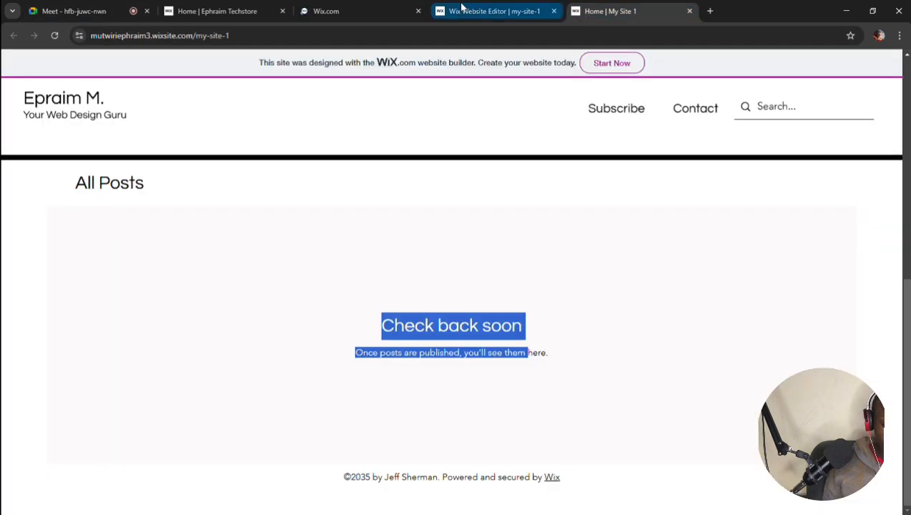
Switch the Wix dashboard to My Site 1 and open its list of blog posts
click(335, 8)
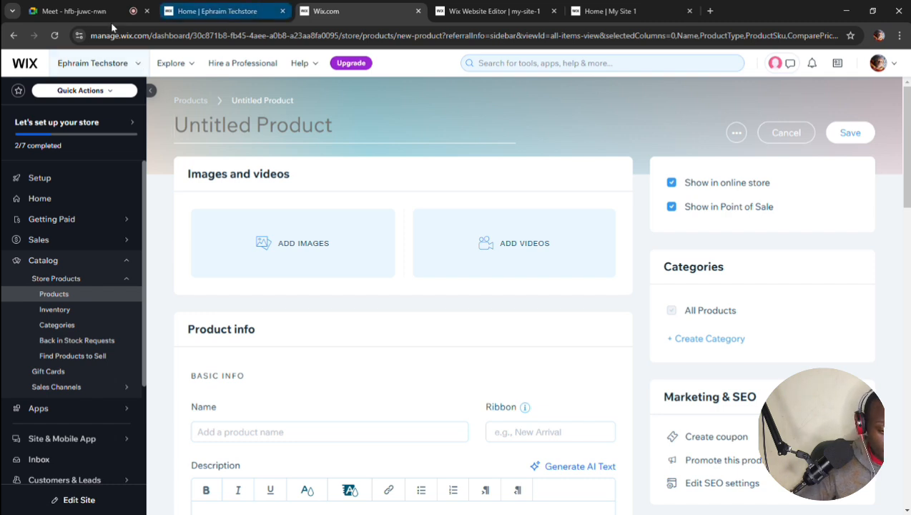
click(136, 71)
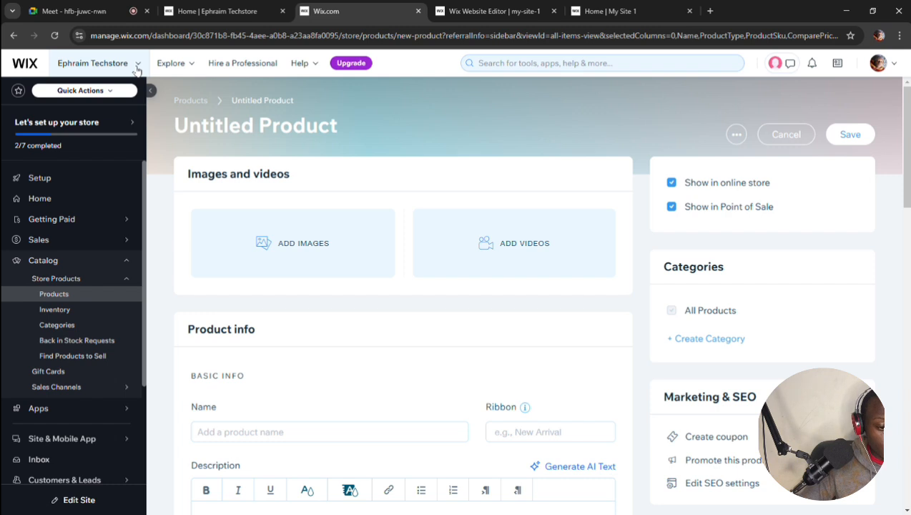
click(140, 70)
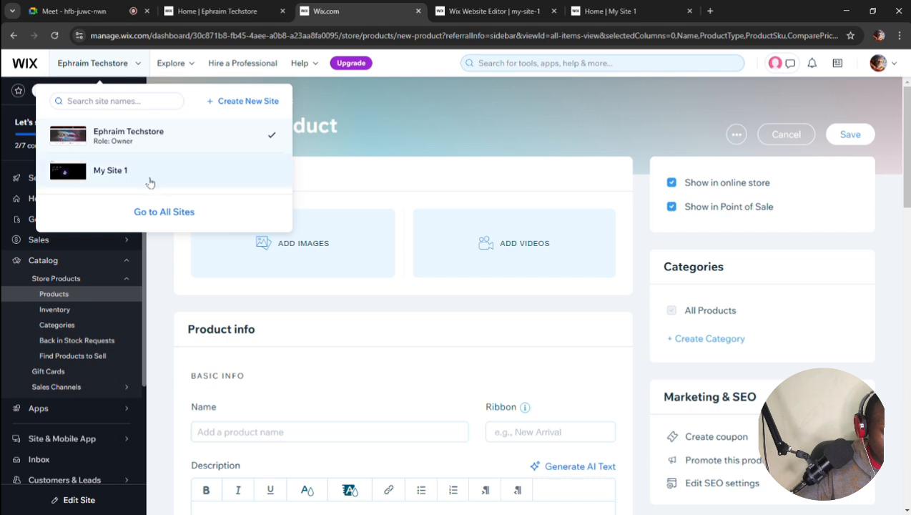
click(120, 179)
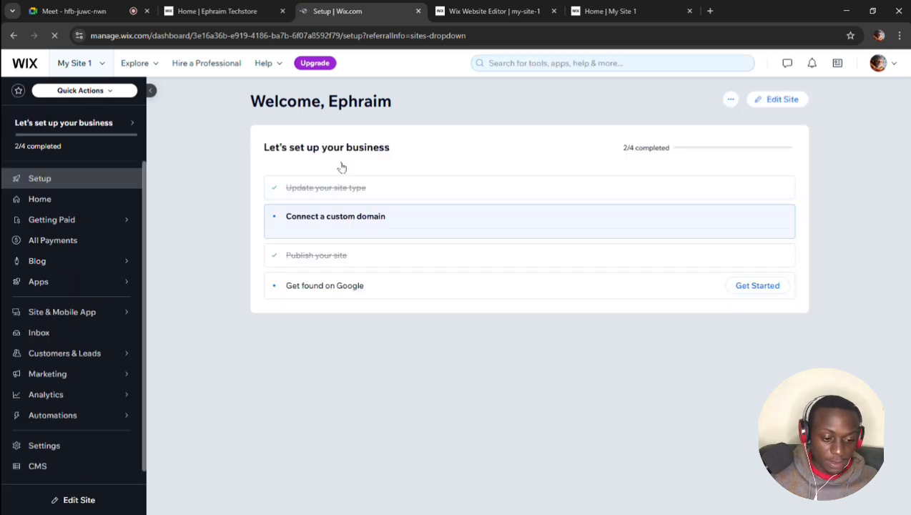
click(367, 217)
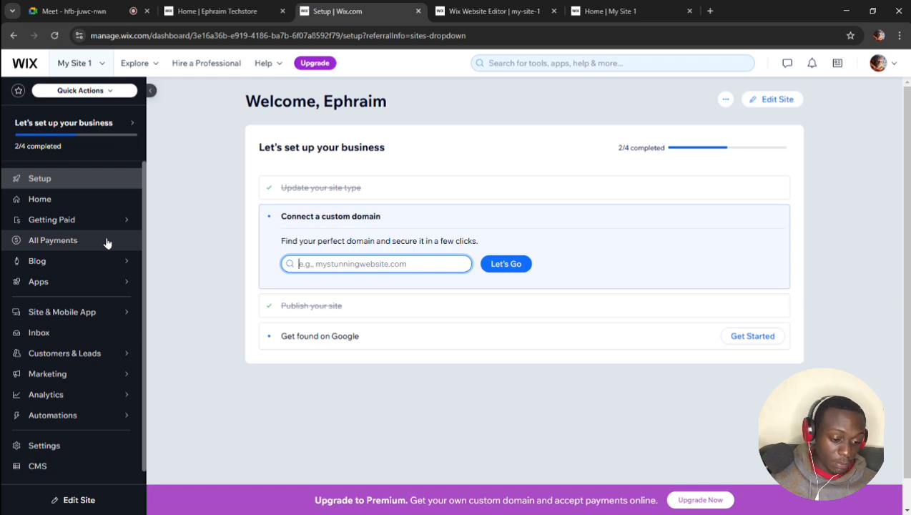
mouse_move(43, 262)
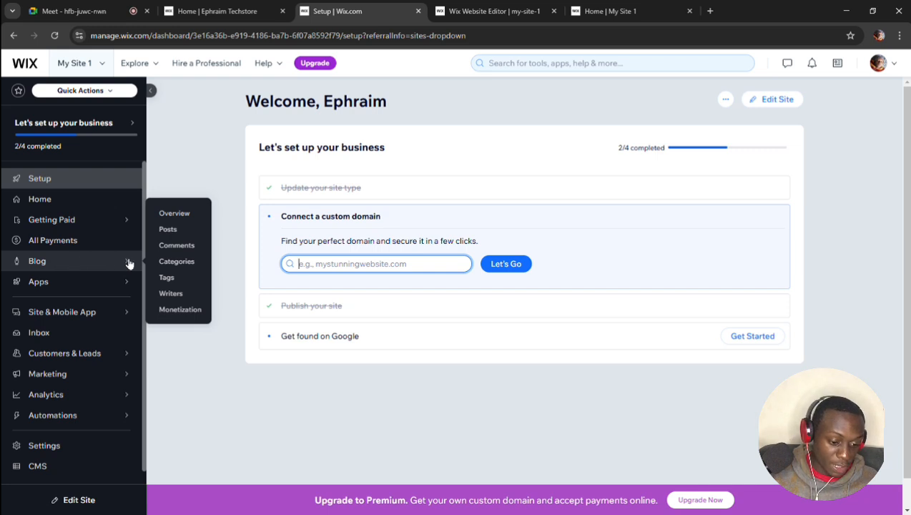
click(168, 230)
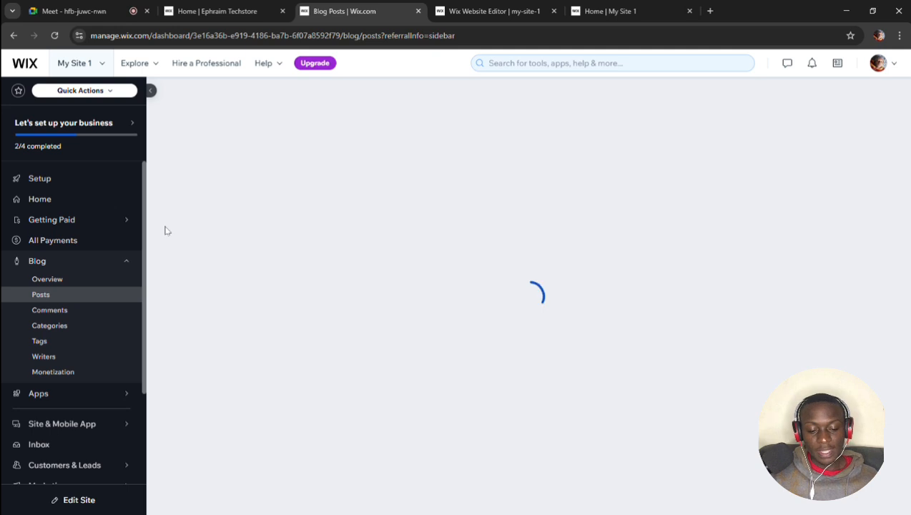
Look over the live My Site 1 home page from the hero down to the All Posts section
click(608, 11)
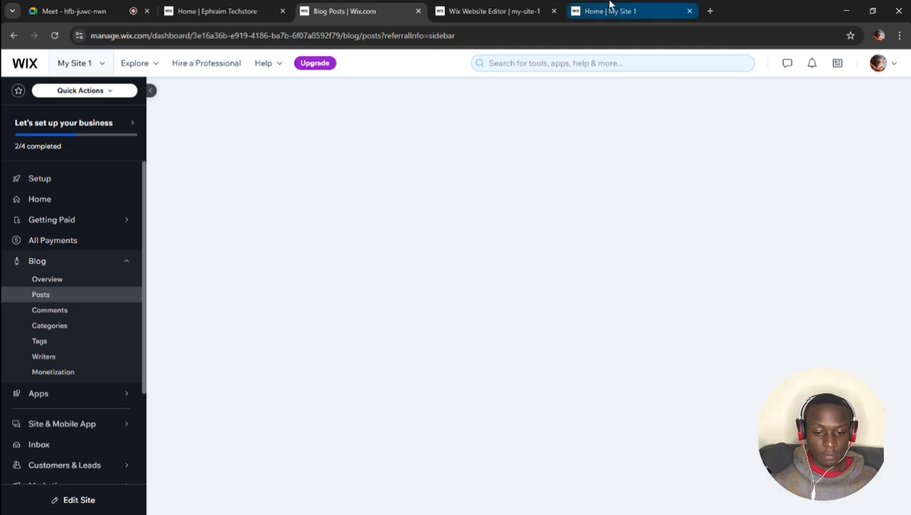
scroll(532, 282, up, 5)
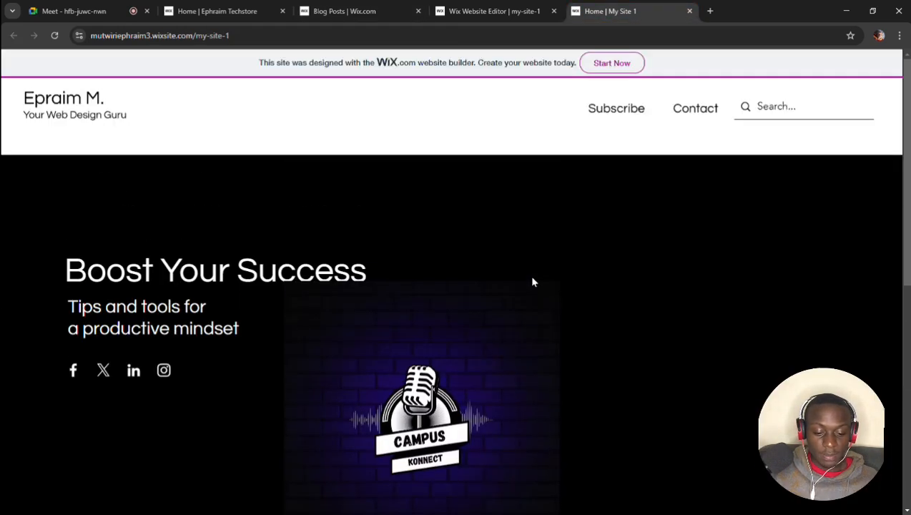
scroll(532, 282, down, 1)
scroll(532, 281, up, 2)
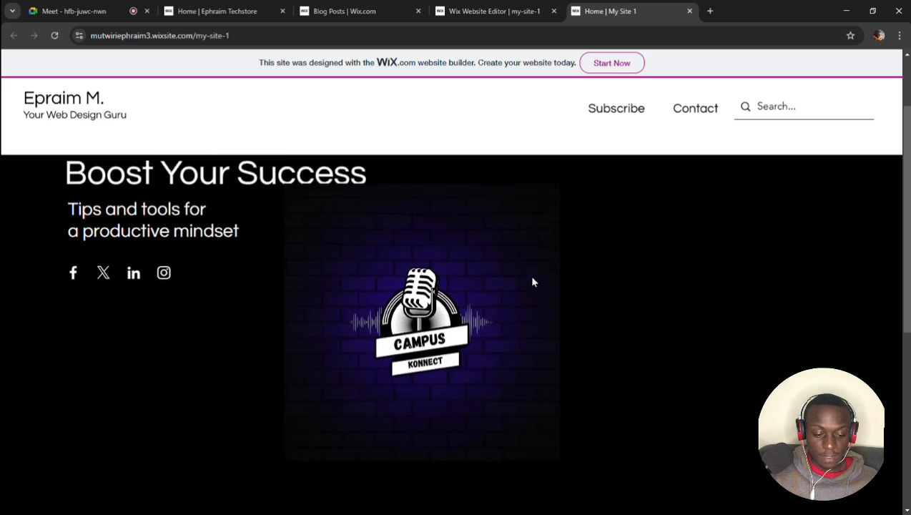
scroll(532, 282, down, 5)
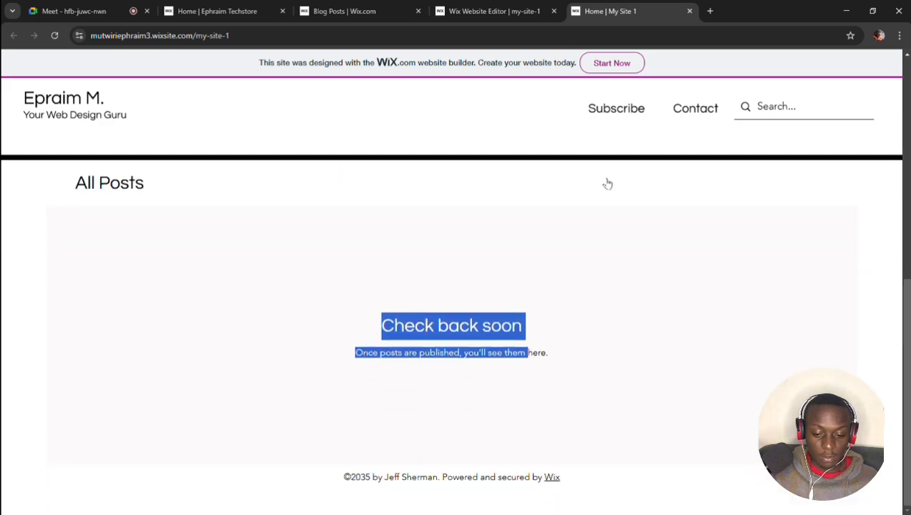
View the Contact form on the live site and close it again
click(697, 109)
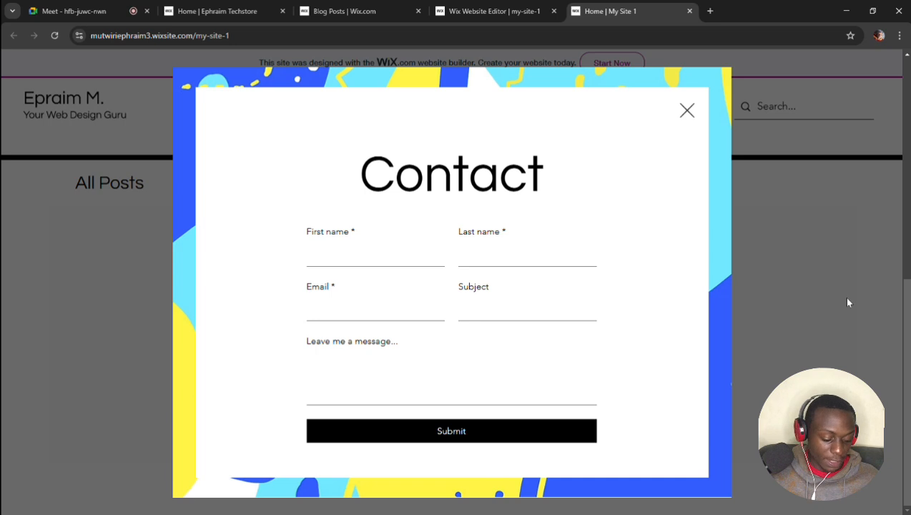
click(687, 114)
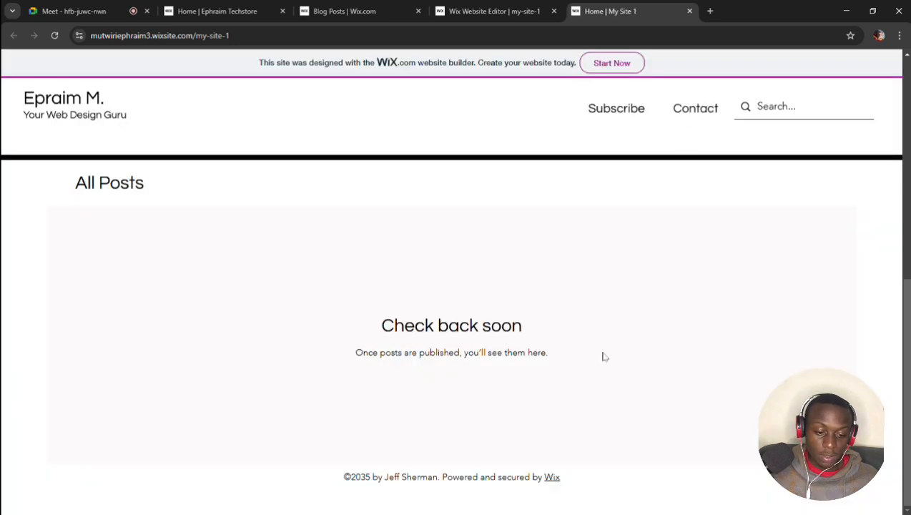
scroll(603, 356, up, 5)
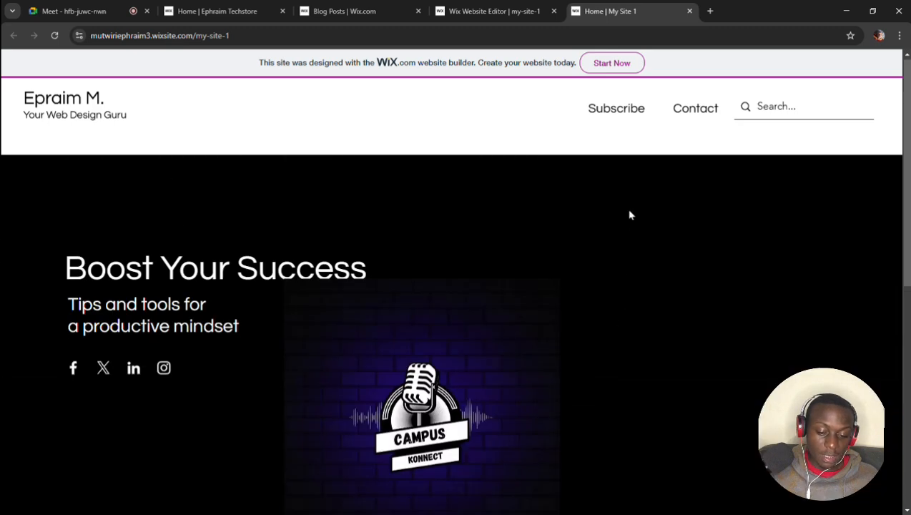
click(693, 111)
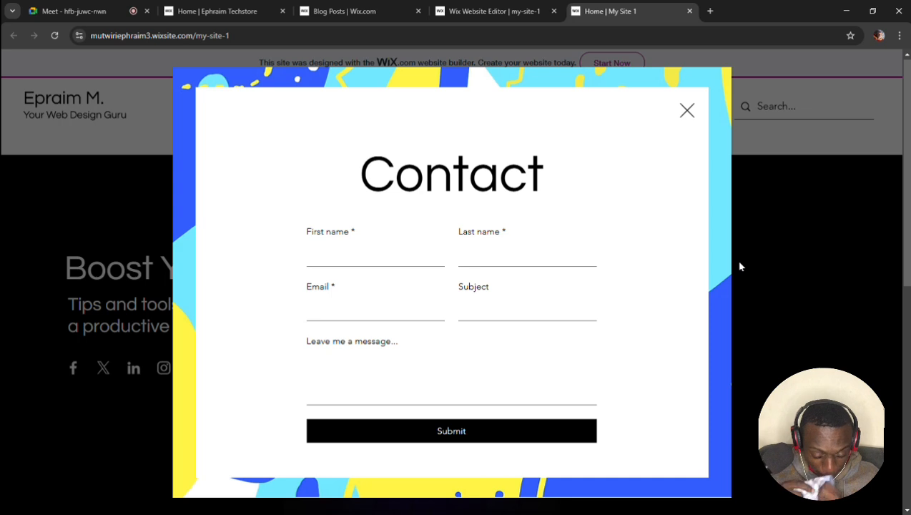
click(687, 113)
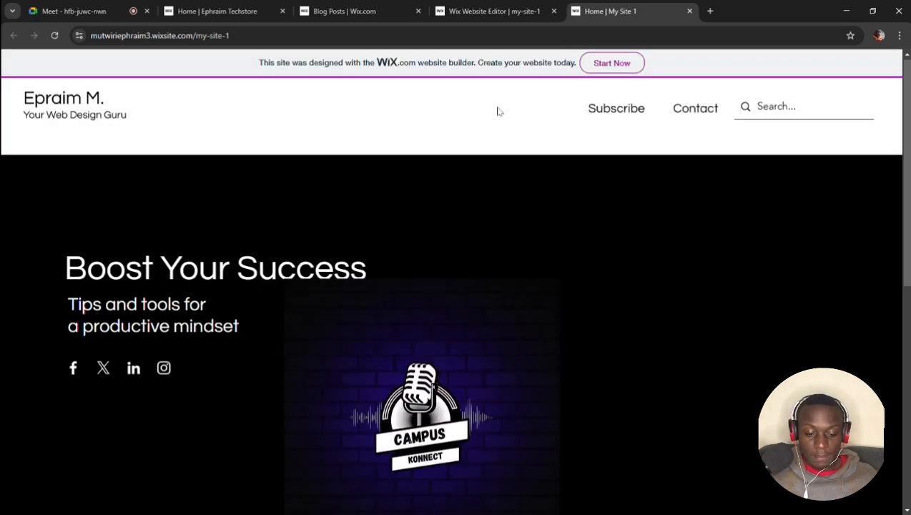
Compare the dashboard's published posts list with the placeholder text in the live page's All Posts section
click(329, 8)
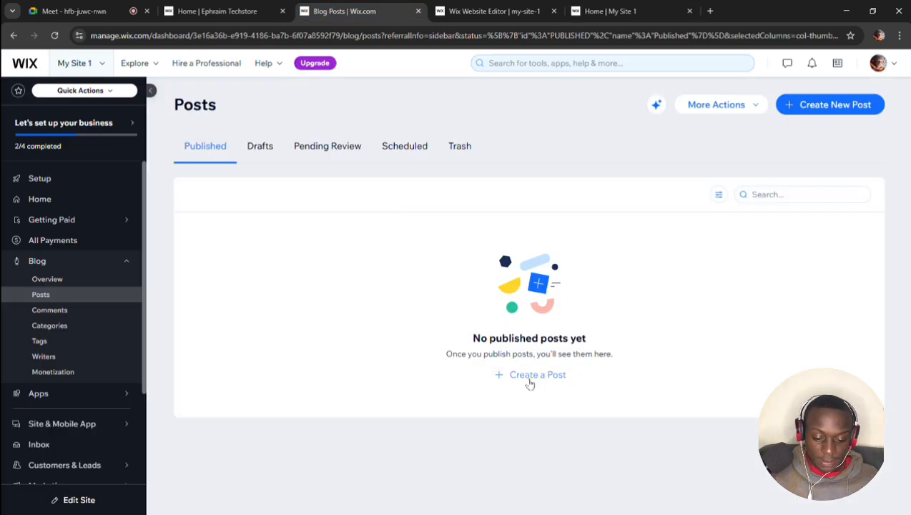
drag(478, 354, 557, 349)
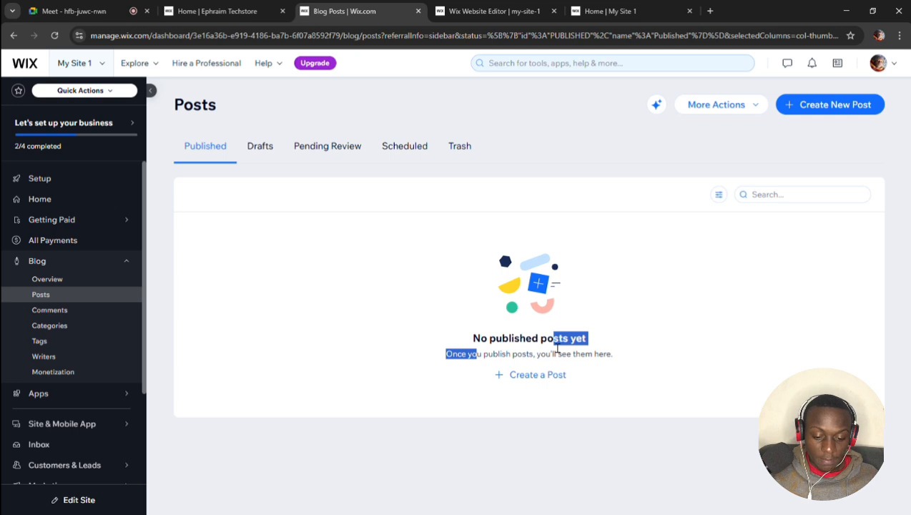
click(623, 5)
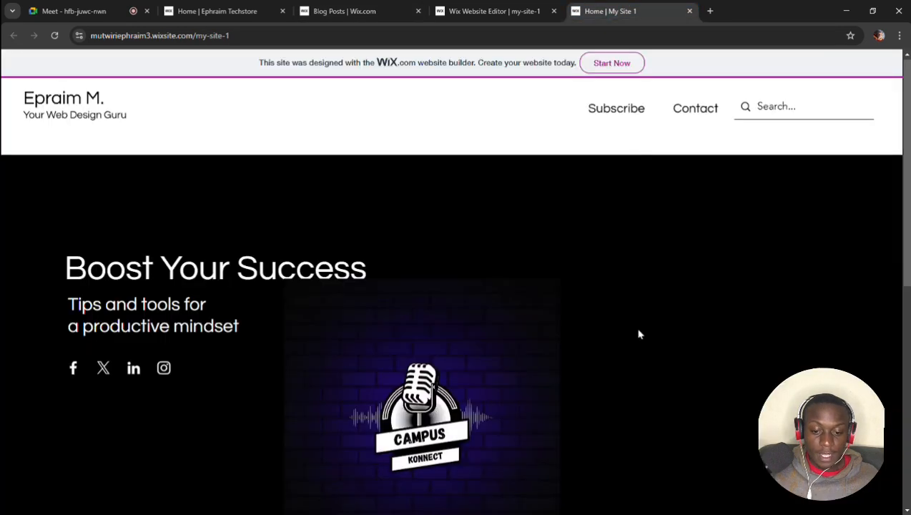
scroll(639, 332, down, 5)
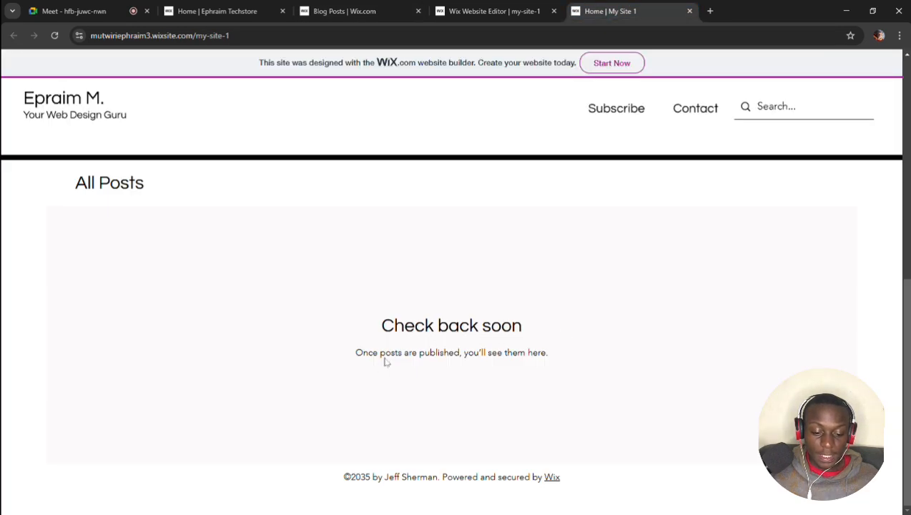
drag(353, 355, 554, 359)
click(475, 8)
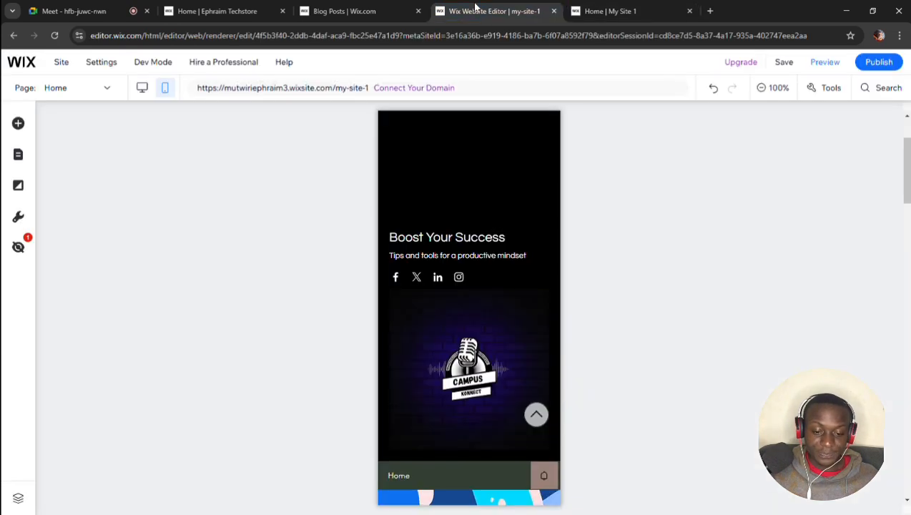
Create a new blog post from the dashboard's Posts page and view its editor
click(339, 7)
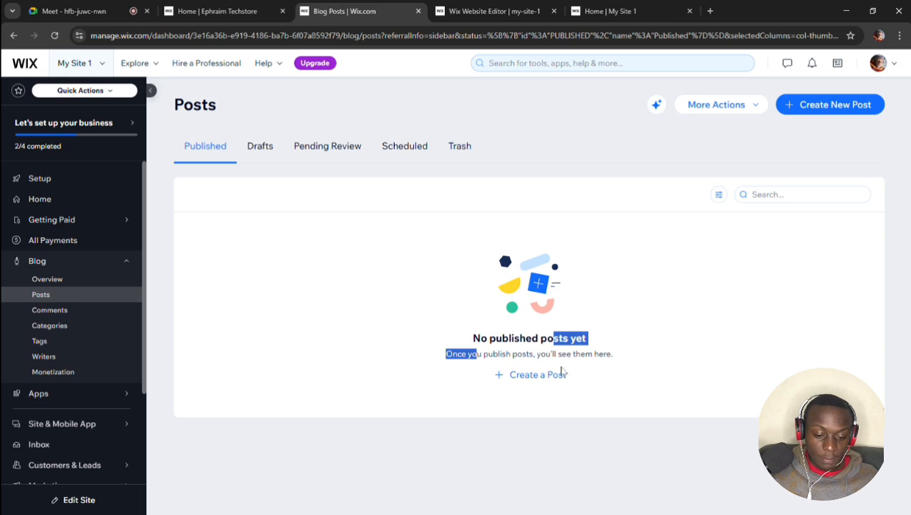
click(544, 382)
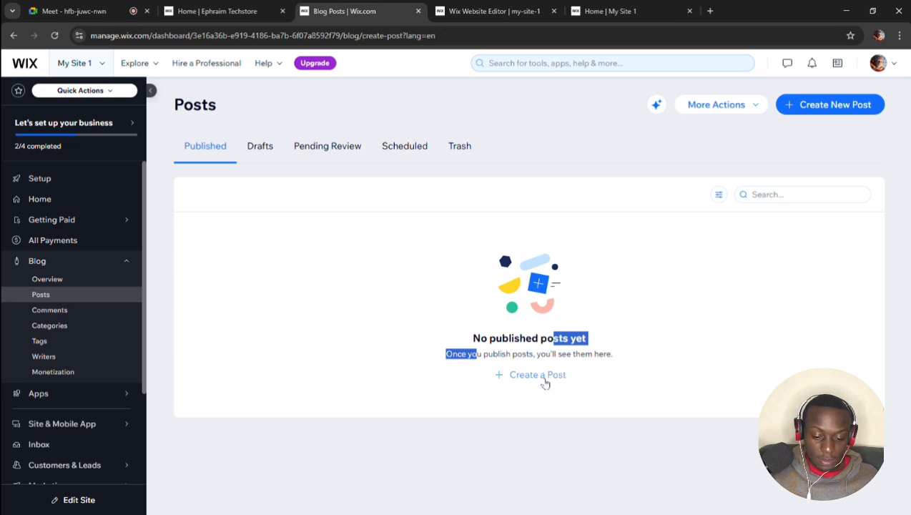
click(476, 14)
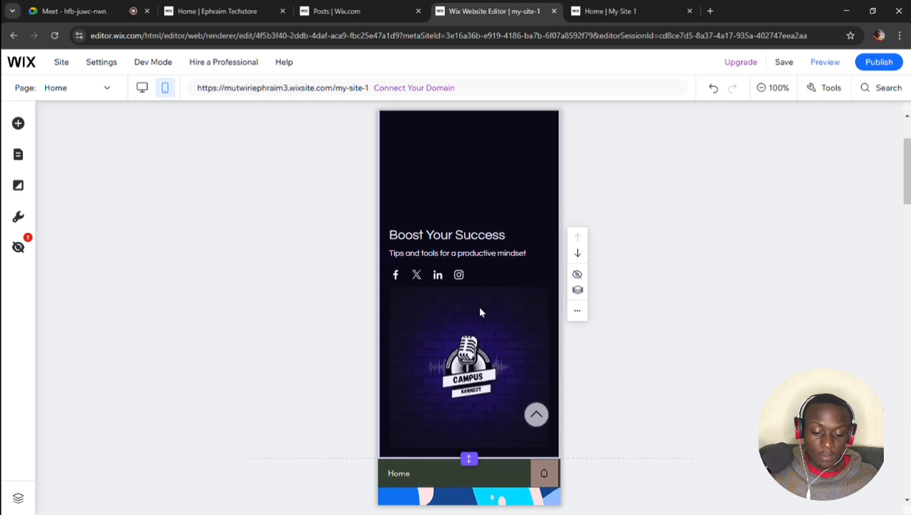
scroll(480, 312, up, 2)
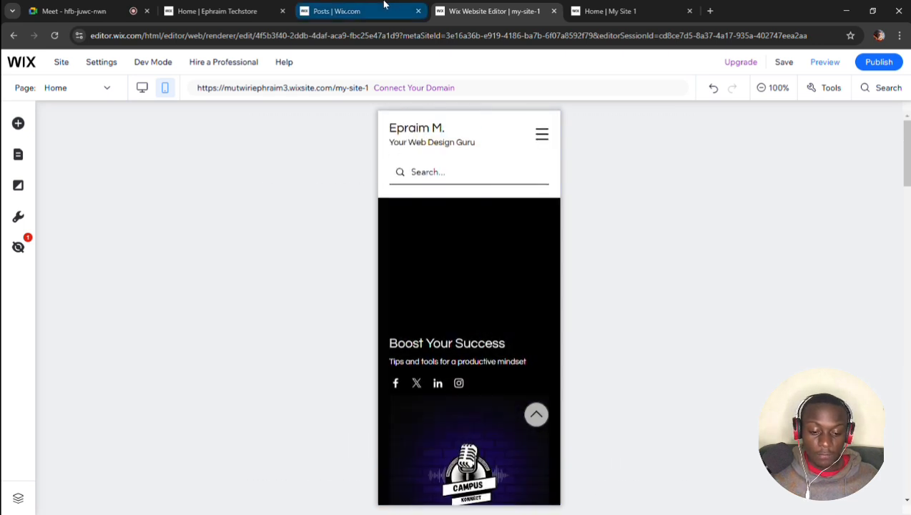
click(384, 9)
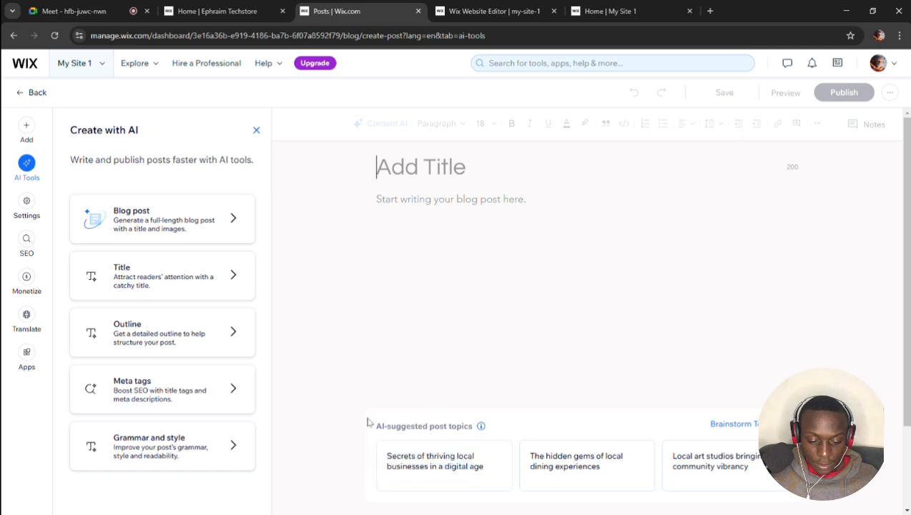
Use the AI-suggested topic "Secrets of thriving local businesses in a digital age", append "using websites" to it, and continue to the preferences
scroll(368, 423, down, 1)
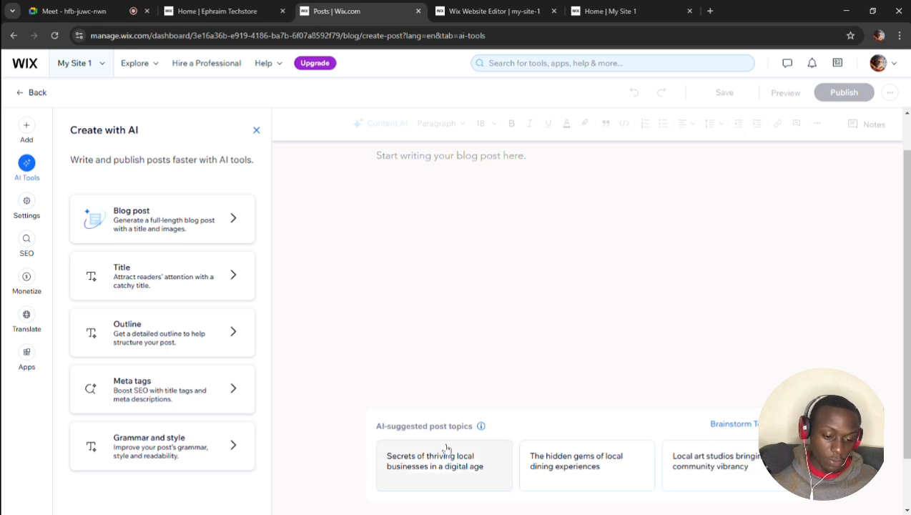
click(441, 466)
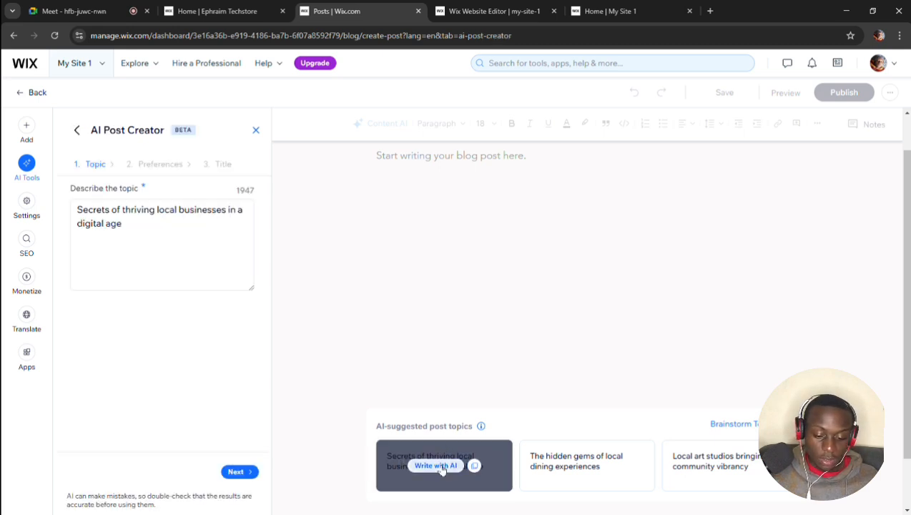
click(132, 226)
text(usin)
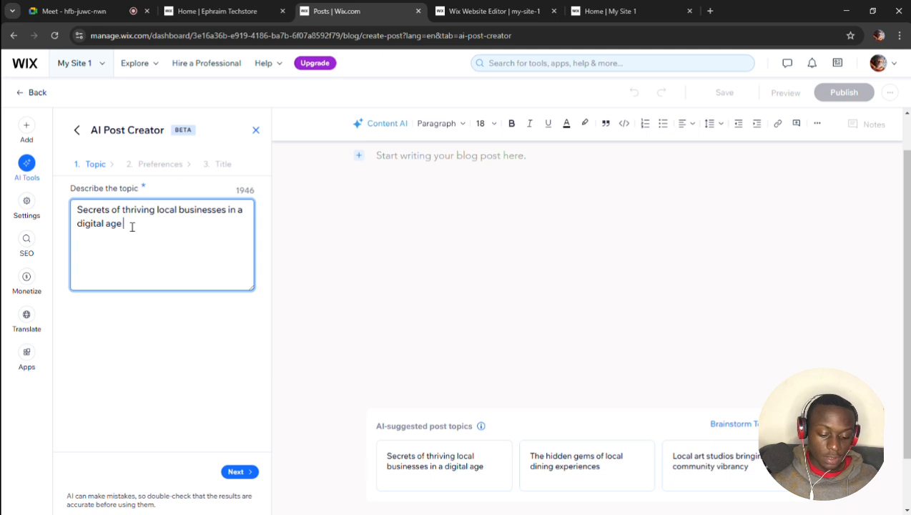
text(g )
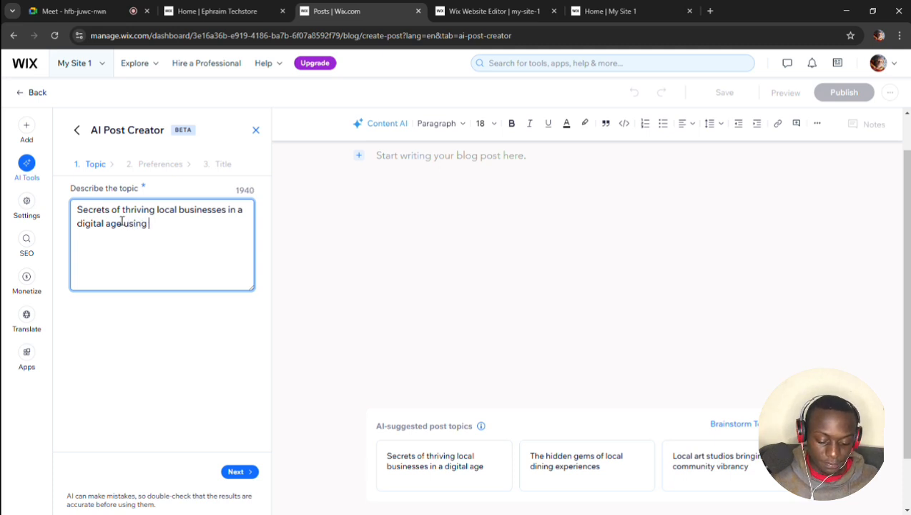
text(websites)
click(245, 475)
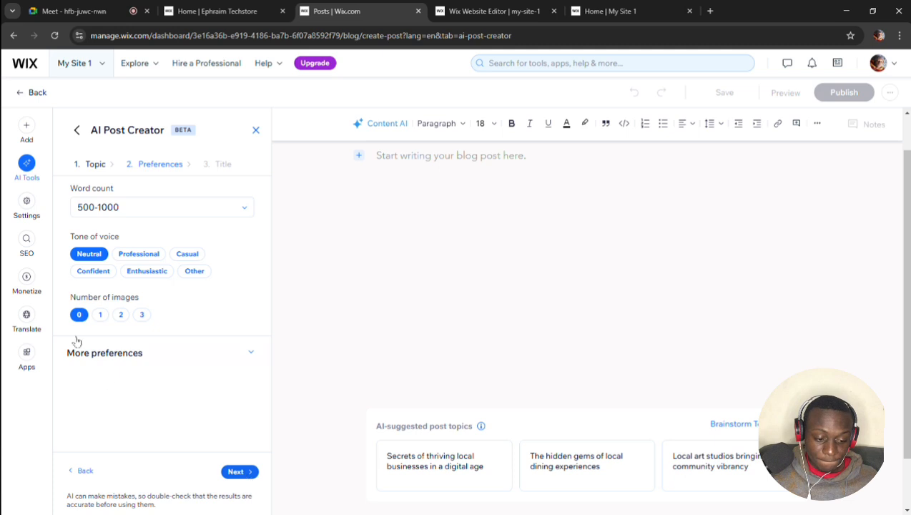
Set the AI post's word count to 500-1000 and its number of images to 1
click(244, 209)
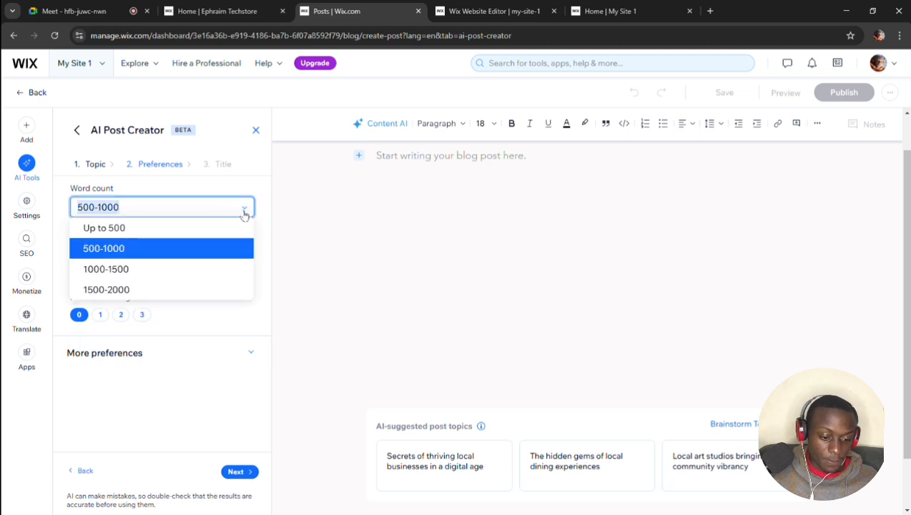
click(151, 247)
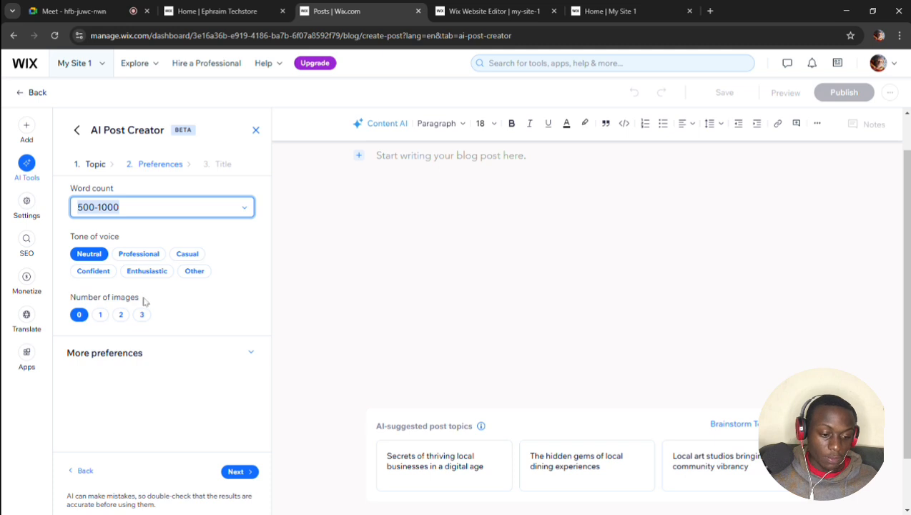
click(105, 317)
click(119, 316)
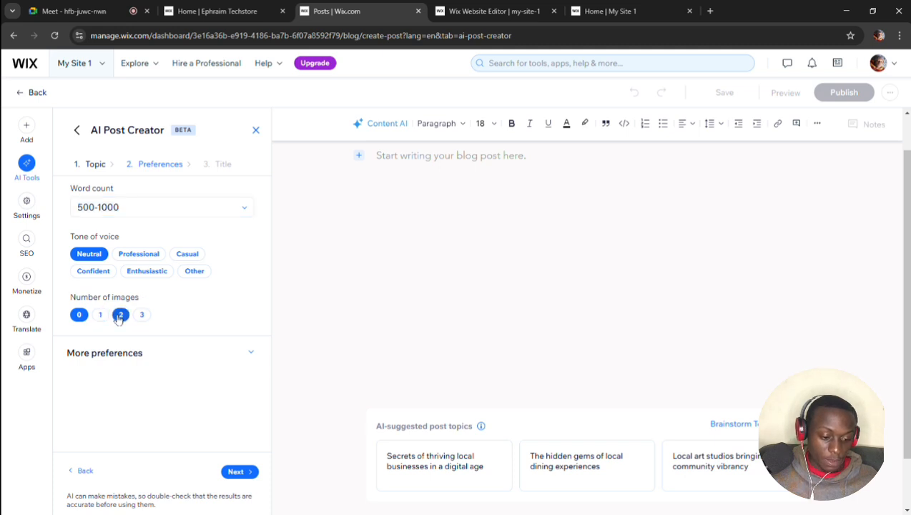
click(100, 315)
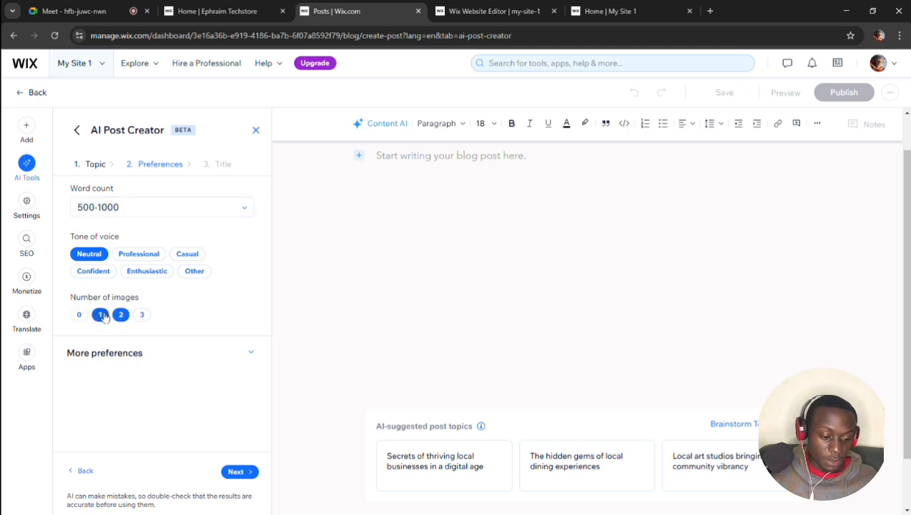
Expand the AI post's extra preferences, look over the post types, and set the point of view to Second-person
click(216, 355)
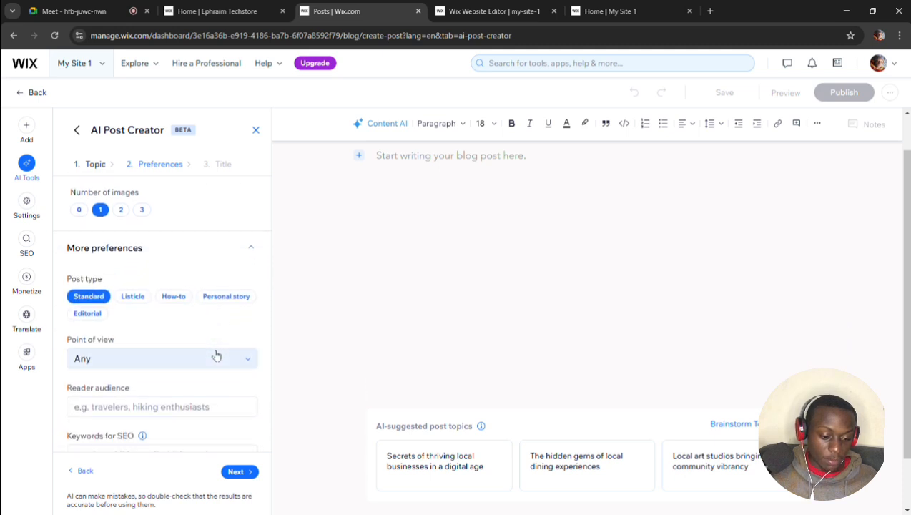
click(134, 296)
click(143, 298)
click(206, 296)
click(206, 296)
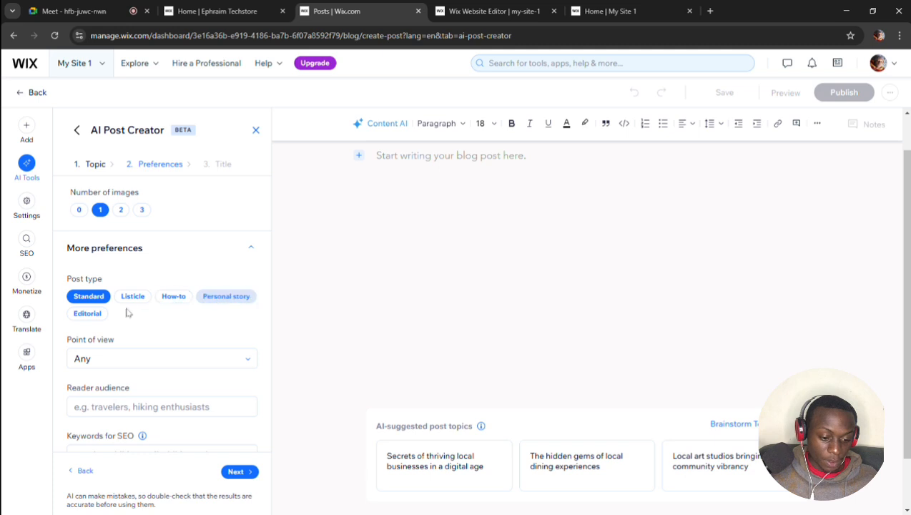
click(95, 314)
click(95, 315)
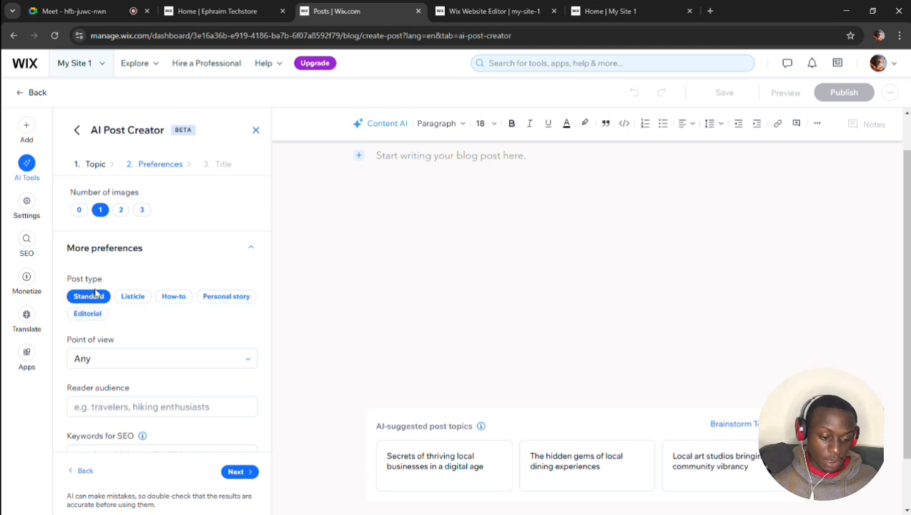
click(226, 365)
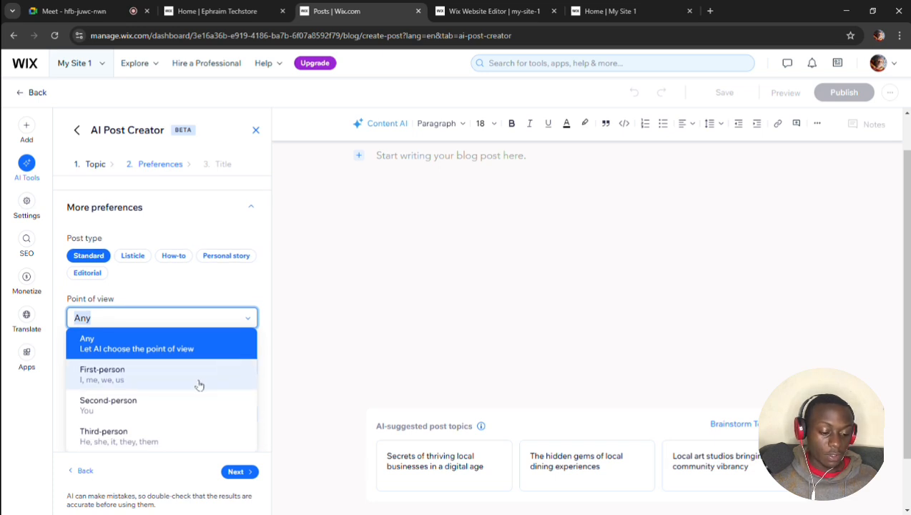
click(159, 404)
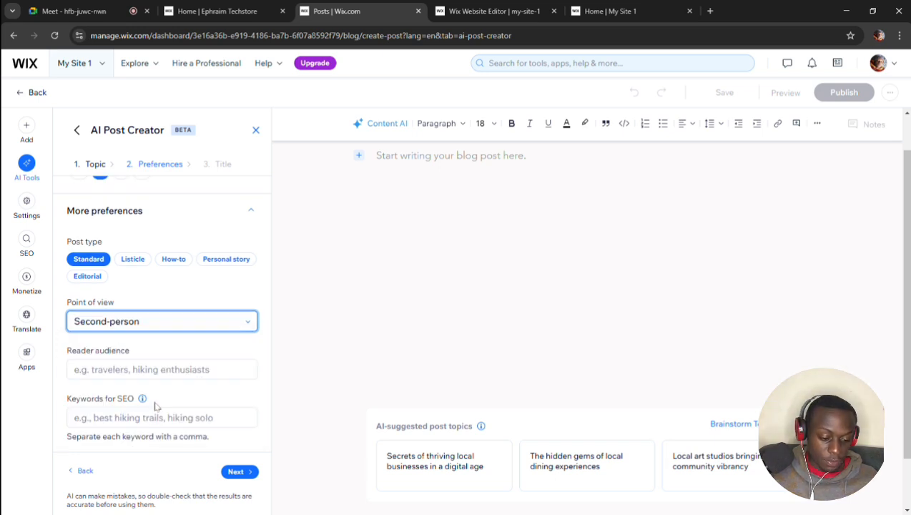
Enter "business owners" as the AI post's reader audience
click(136, 368)
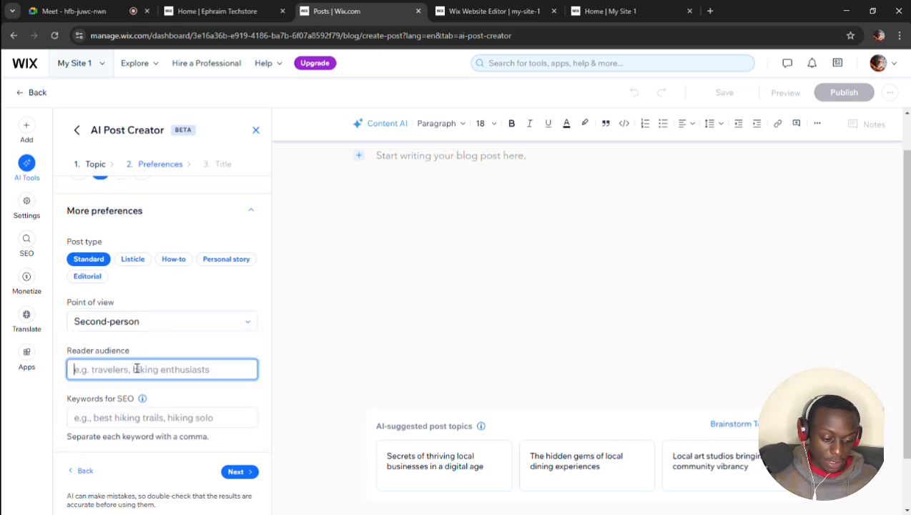
text(b)
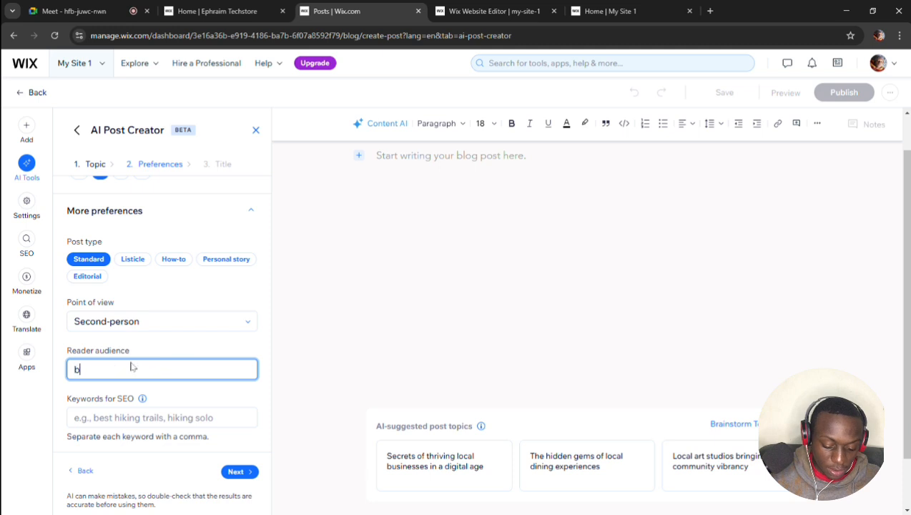
text(usiness o)
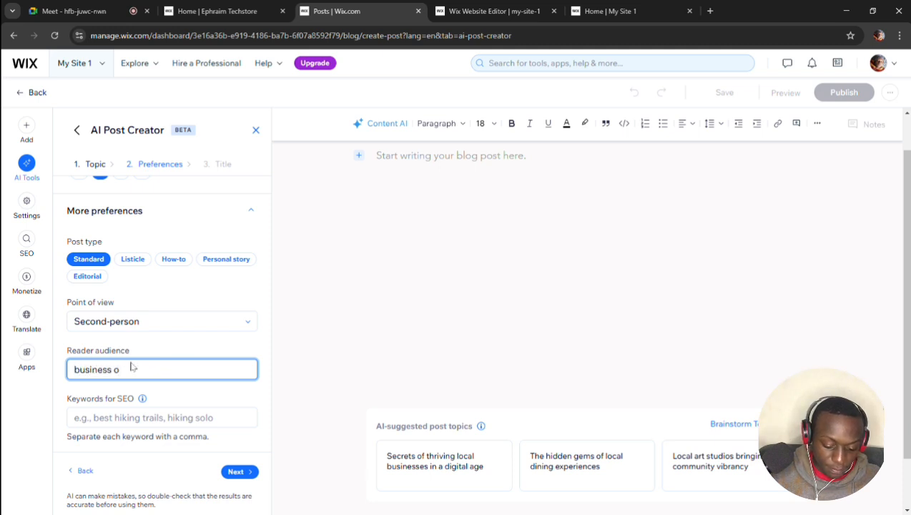
text(wners)
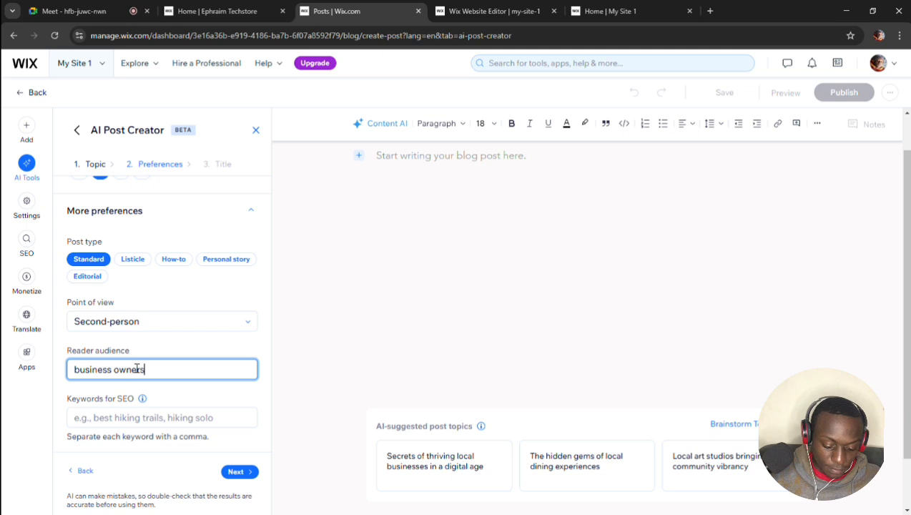
Enter "business websites" as the AI post's SEO keywords
click(141, 426)
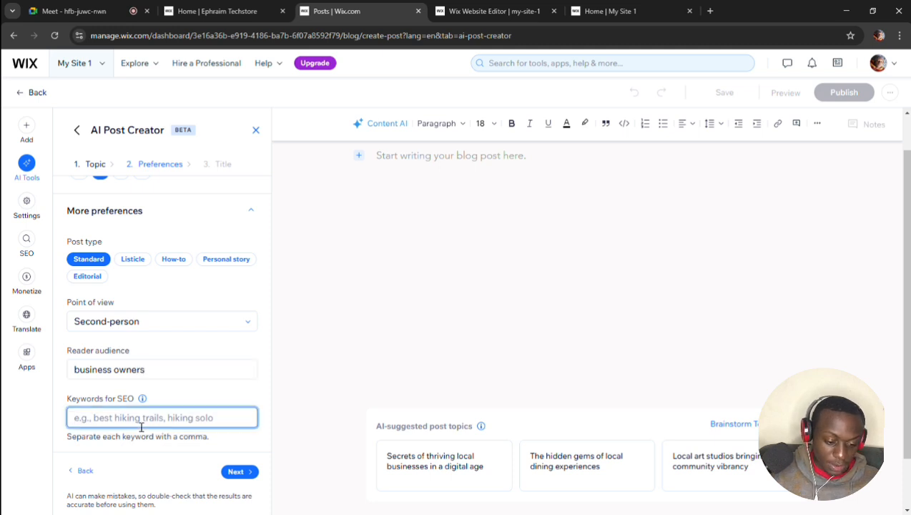
text(bu)
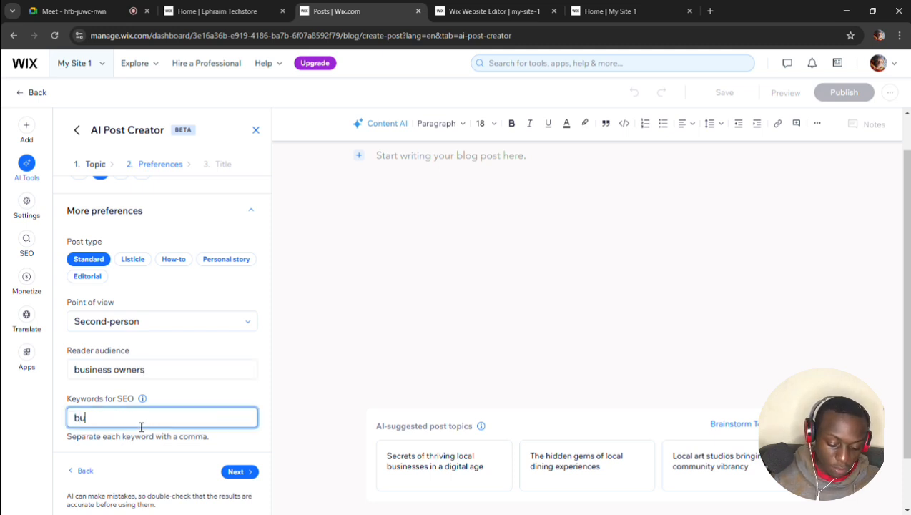
text(siness wen)
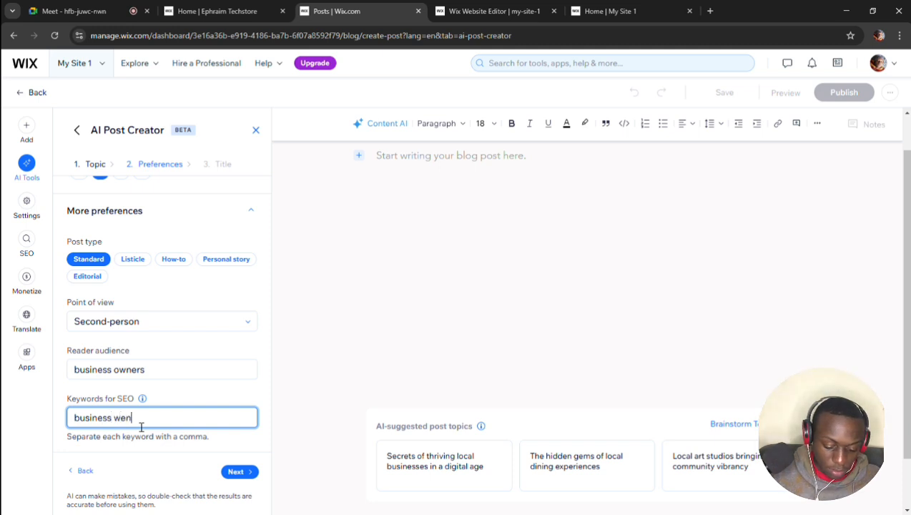
key(BackSpace)
text(bs)
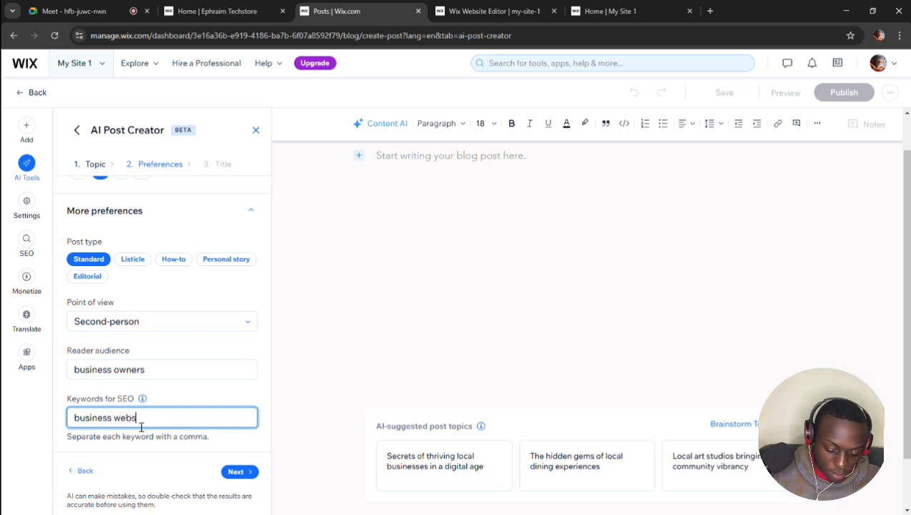
text(ites)
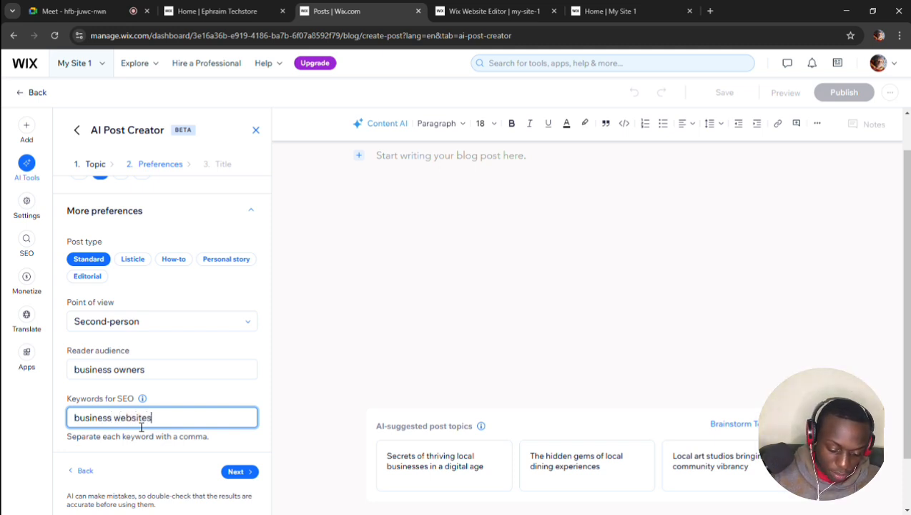
Continue to the suggested titles, choose "How to Build a Strong and Successful Business Website: Insider Tips for Local Business Owners", and generate the post
click(237, 476)
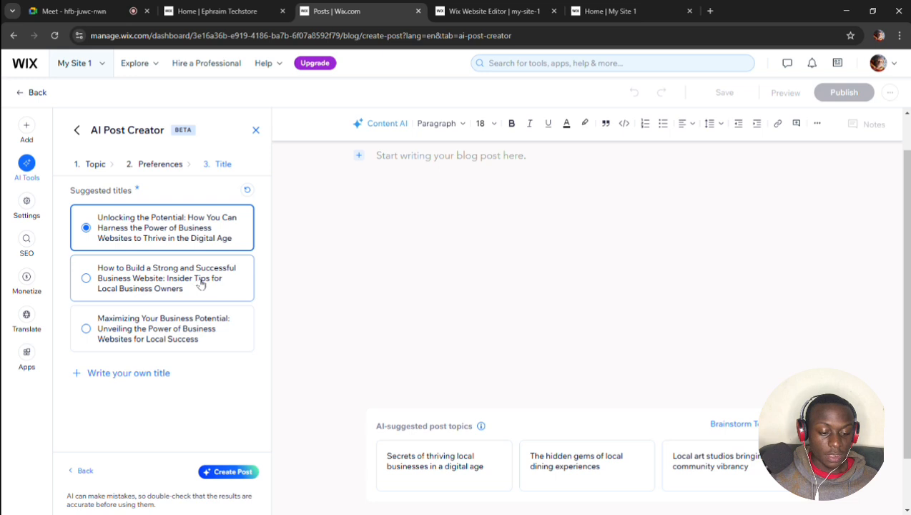
double_click(200, 279)
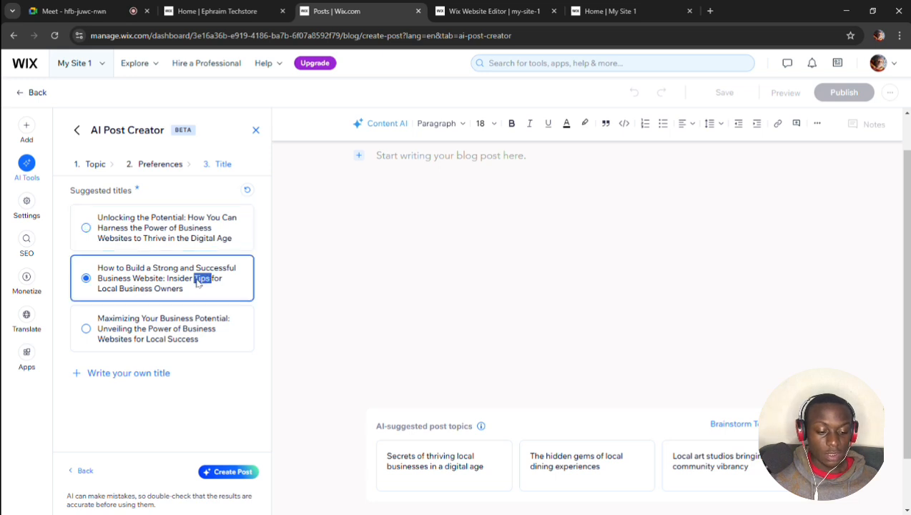
click(239, 473)
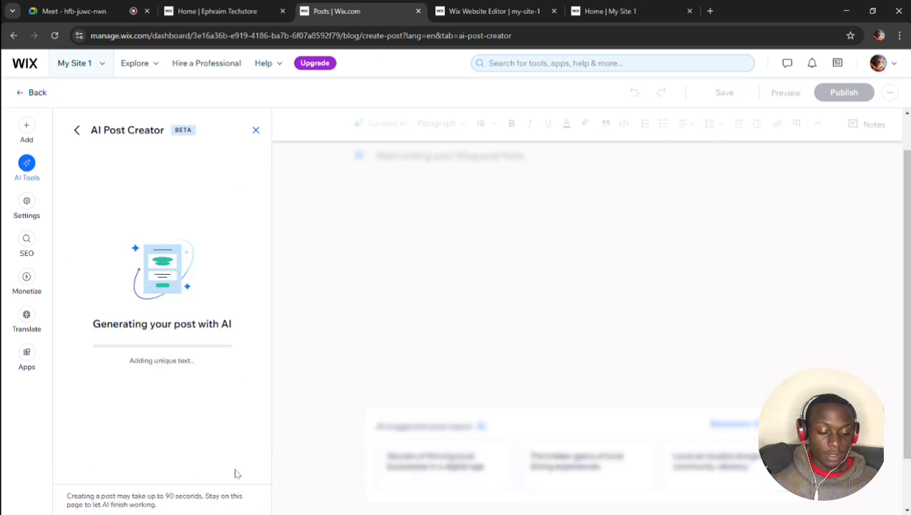
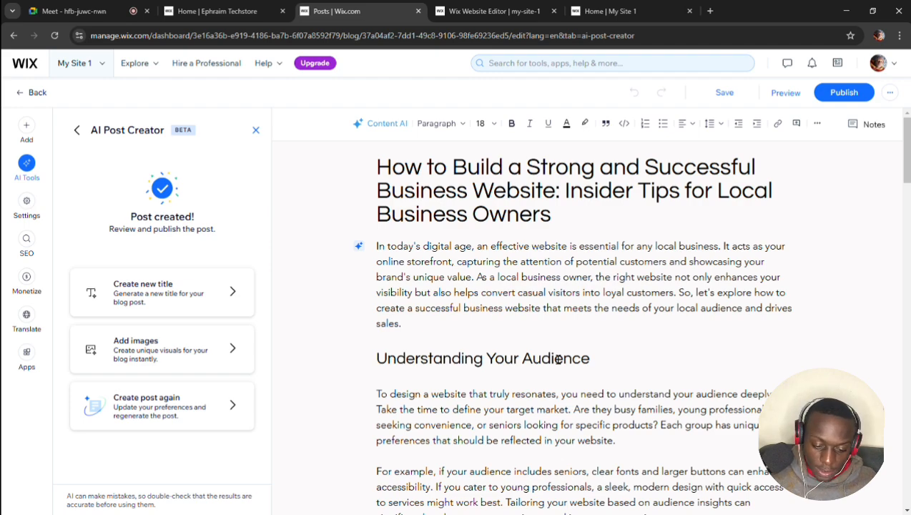
Review the generated blog post from its introduction through the image and headings to the closing section
scroll(557, 359, down, 12)
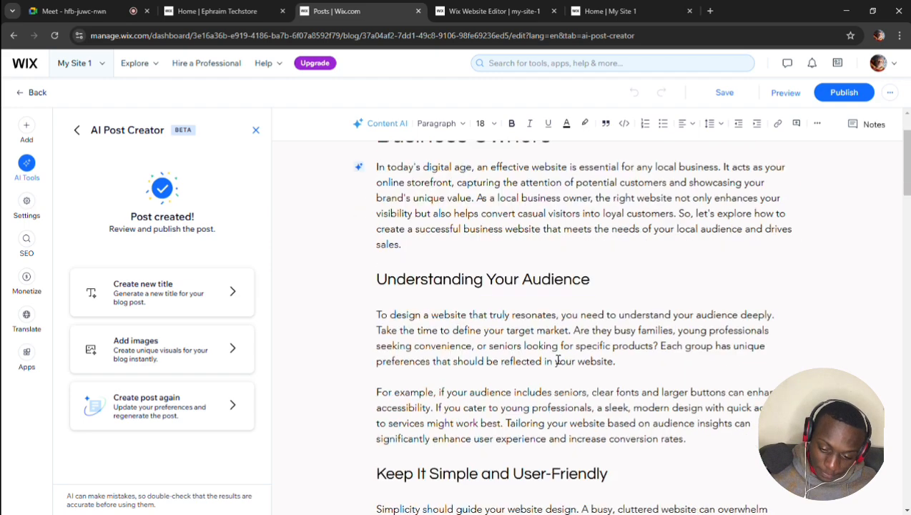
scroll(557, 359, down, 5)
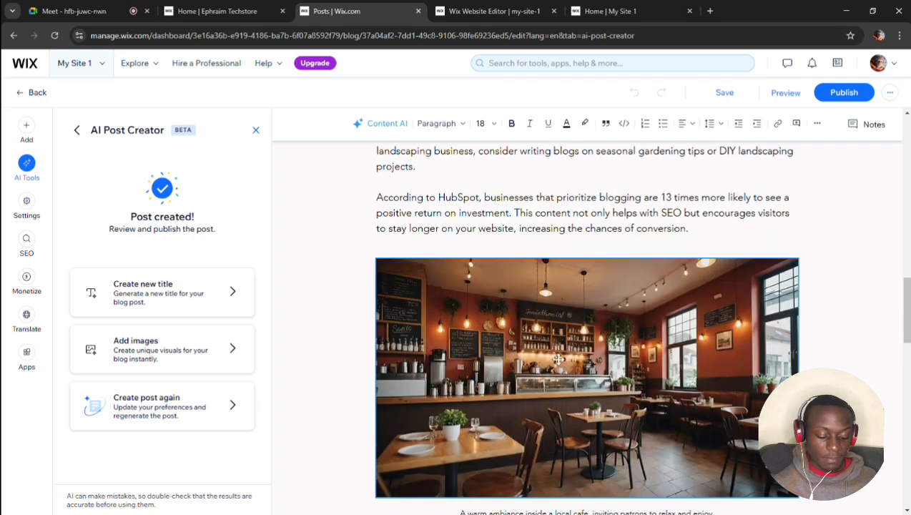
scroll(558, 359, down, 3)
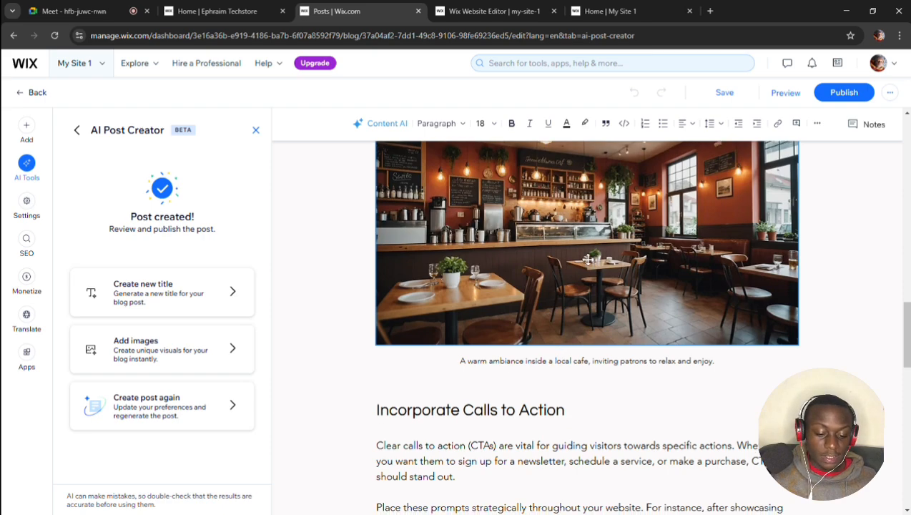
scroll(588, 259, down, 14)
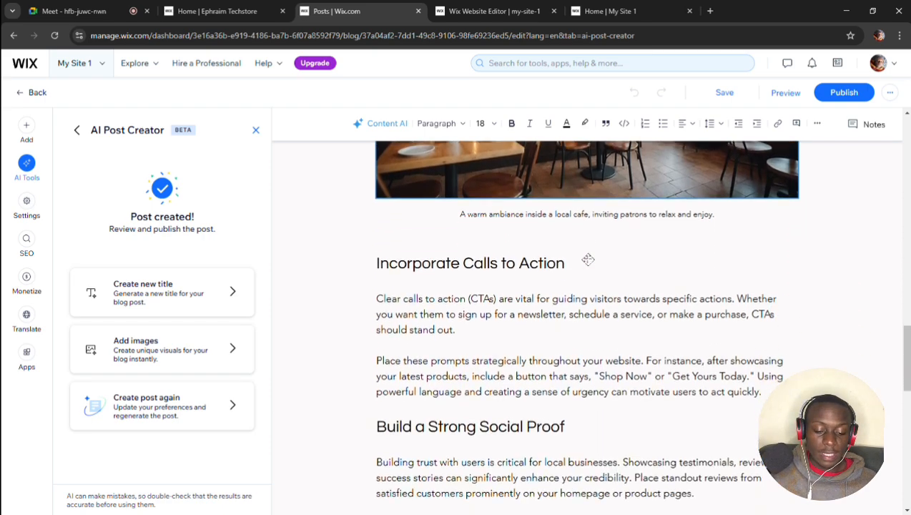
scroll(587, 260, down, 3)
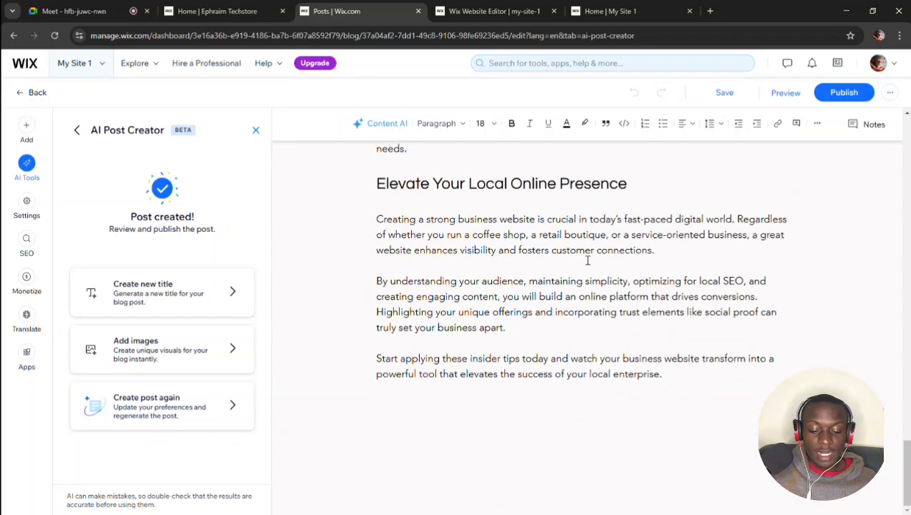
Open the post's café image in Photo Studio, close it without editing, and try to replace the image
scroll(588, 260, up, 17)
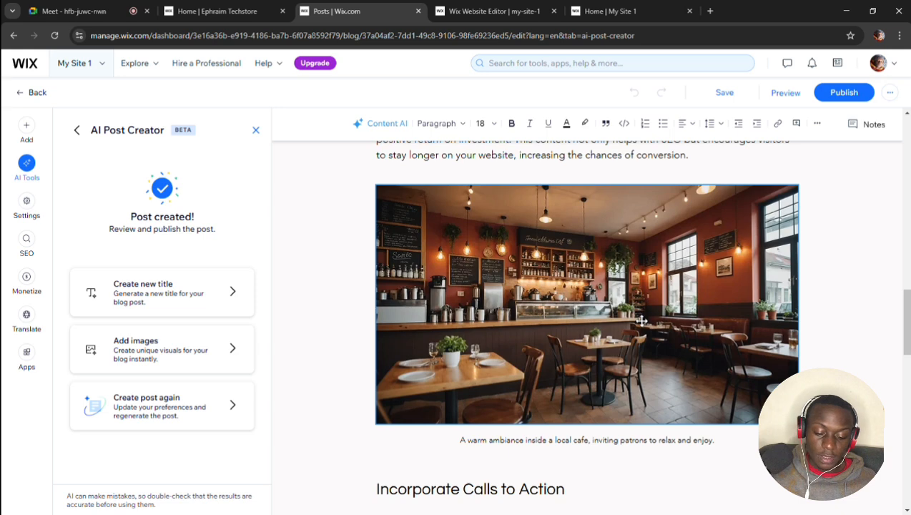
click(641, 321)
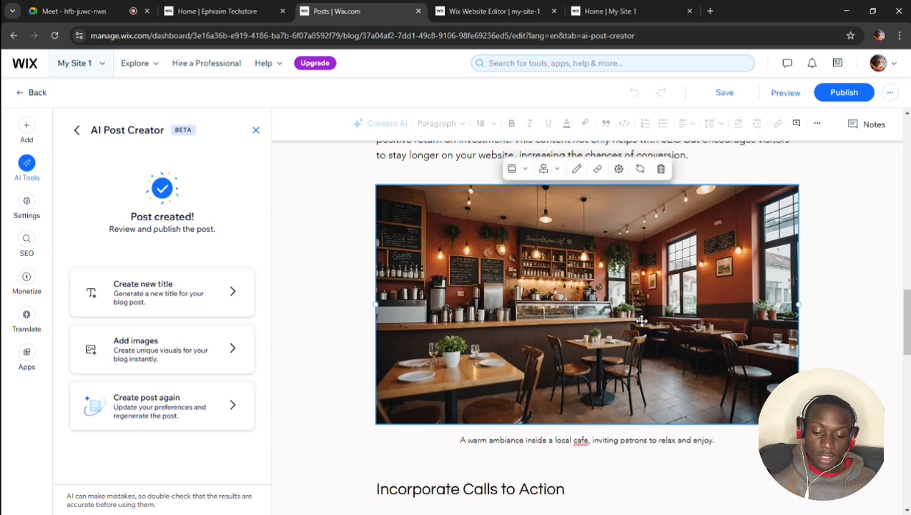
click(576, 172)
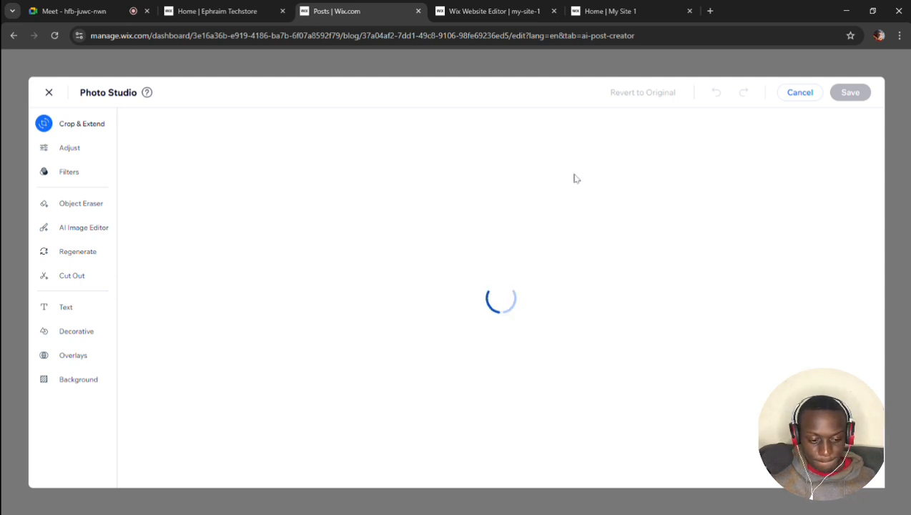
click(50, 94)
click(50, 94)
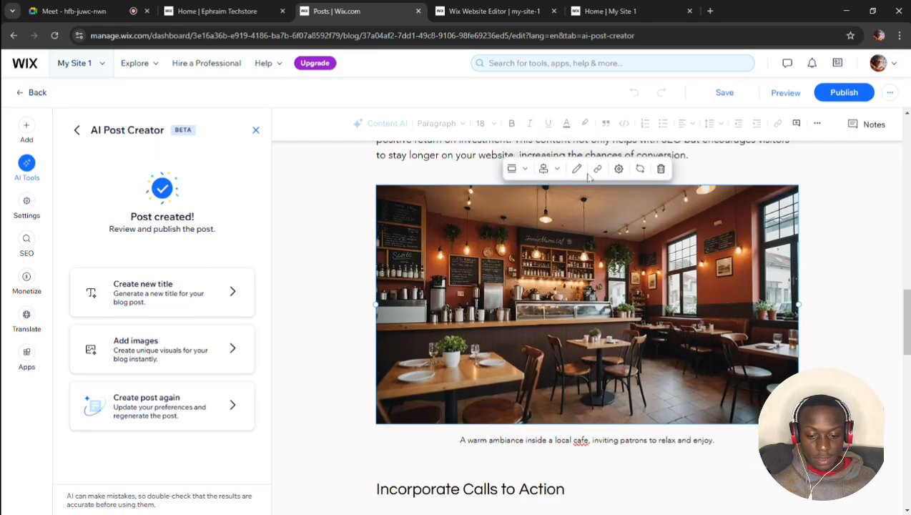
click(638, 170)
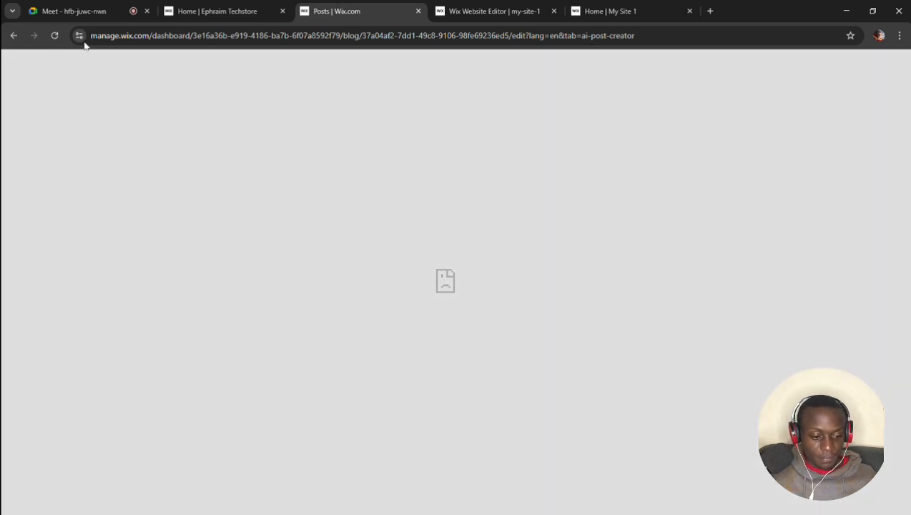
Go back from the failed post editor page to the site's dashboard home and reload it
click(14, 39)
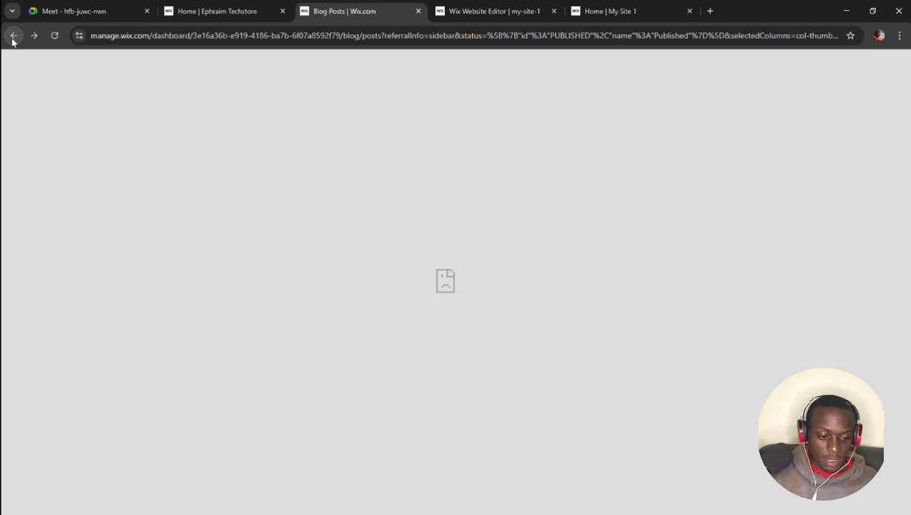
click(13, 40)
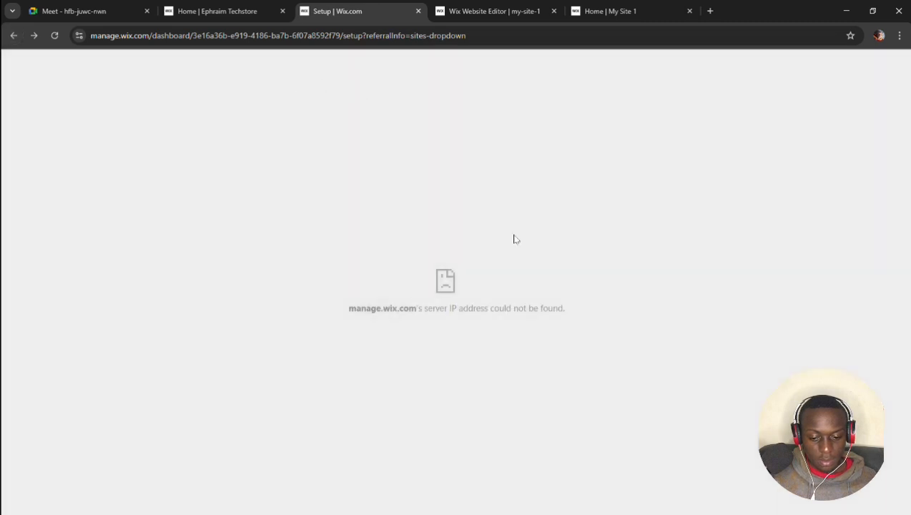
click(13, 41)
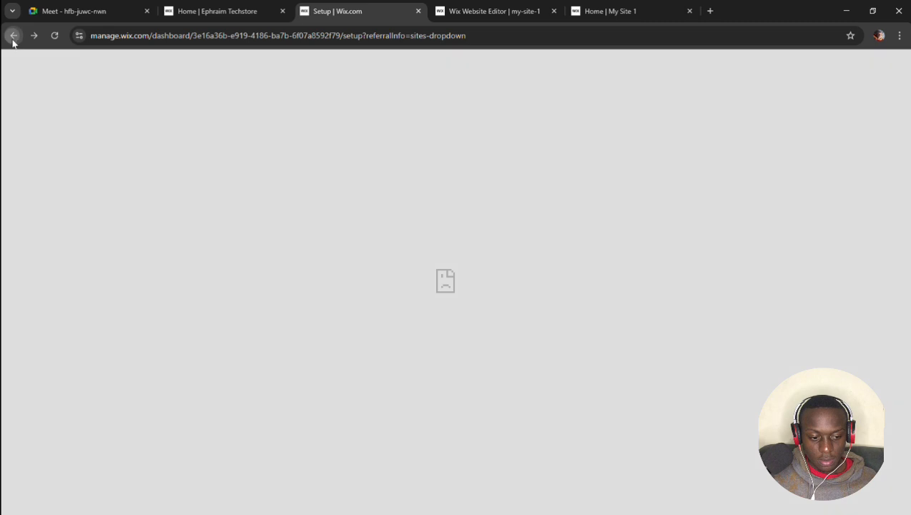
click(53, 35)
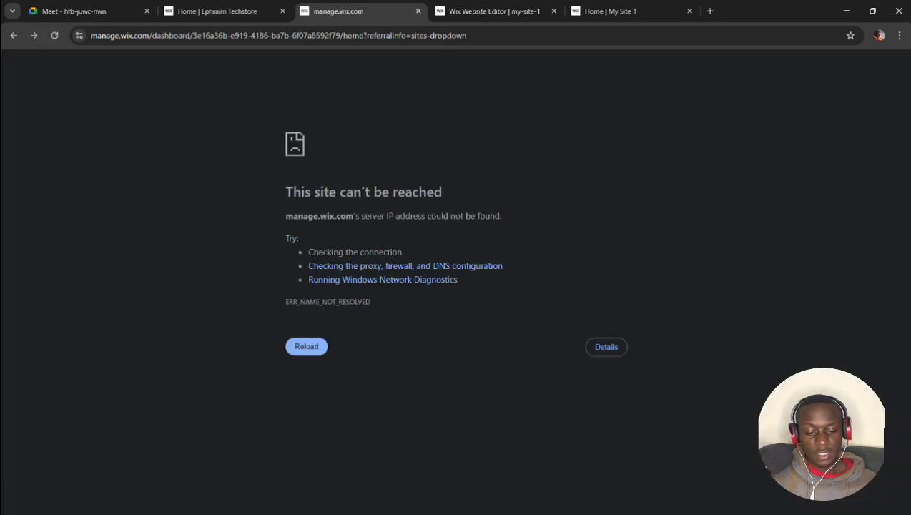
click(9, 445)
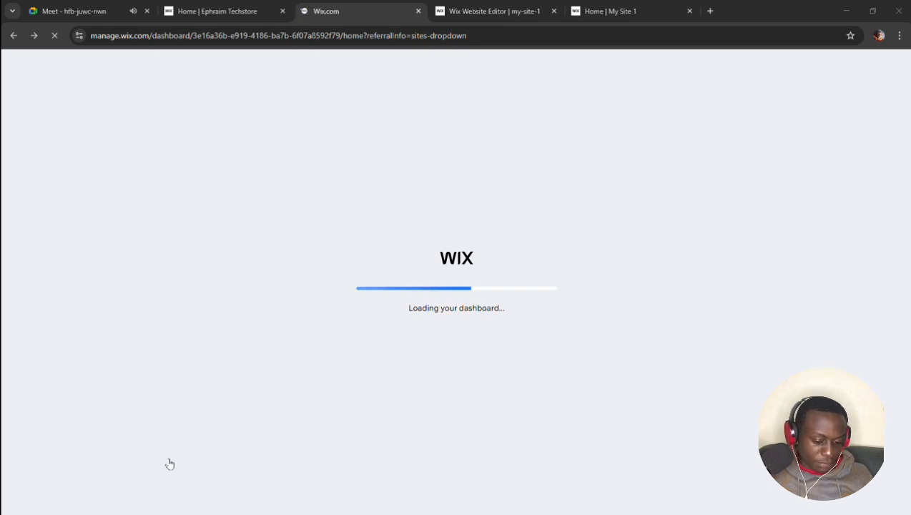
Switch to the Google Meet call, present the entire screen, and return to the site's Wix dashboard home
click(92, 6)
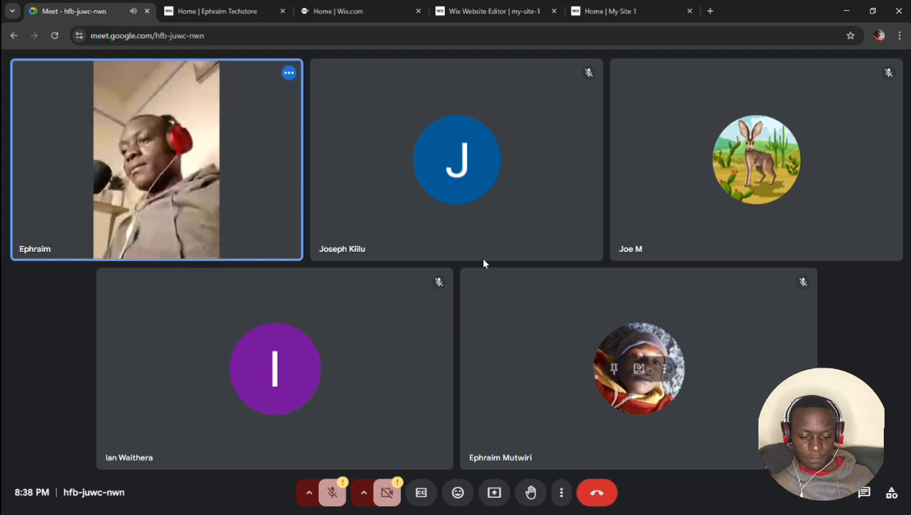
click(493, 490)
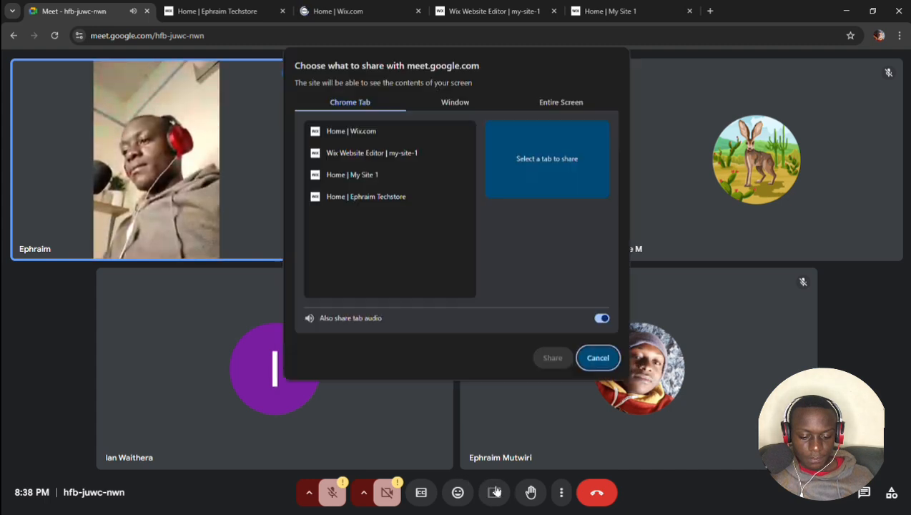
click(554, 104)
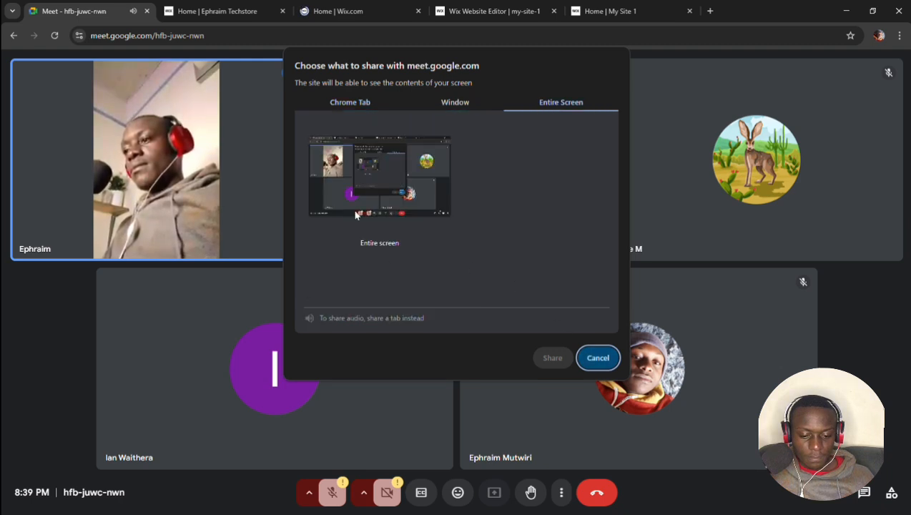
click(554, 350)
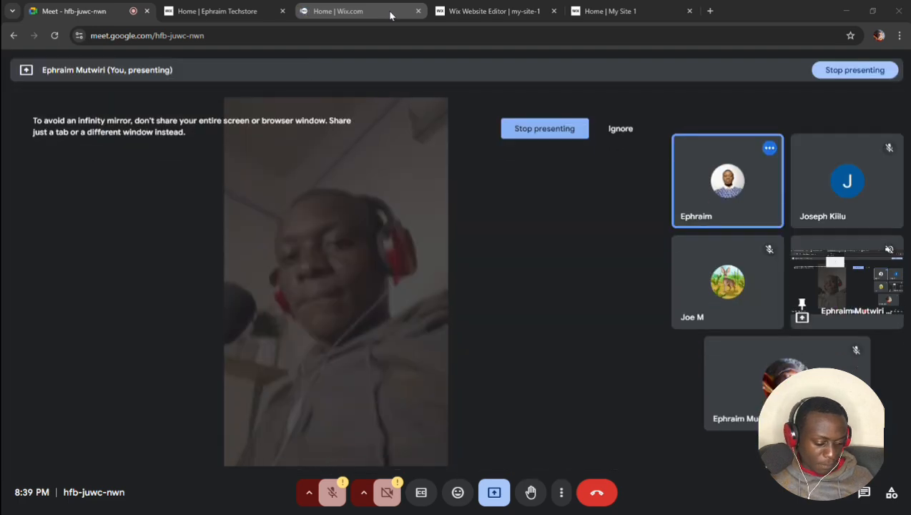
click(481, 5)
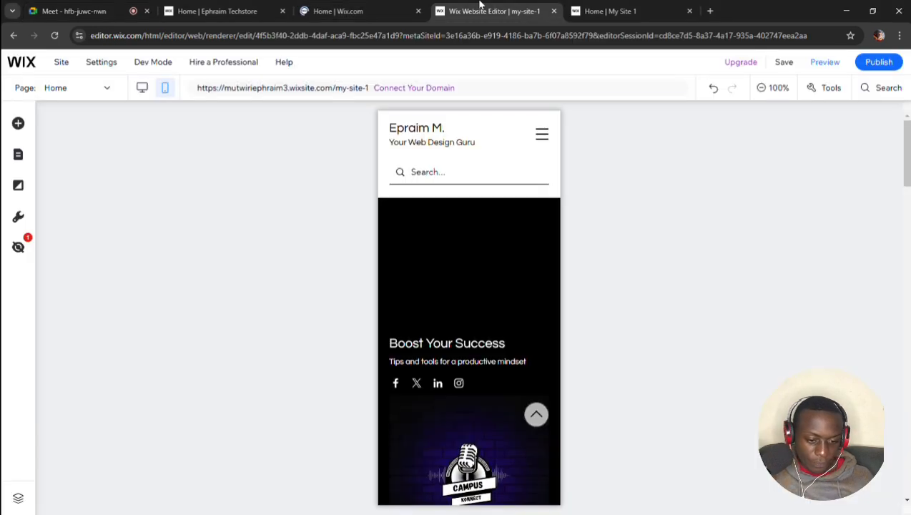
click(352, 8)
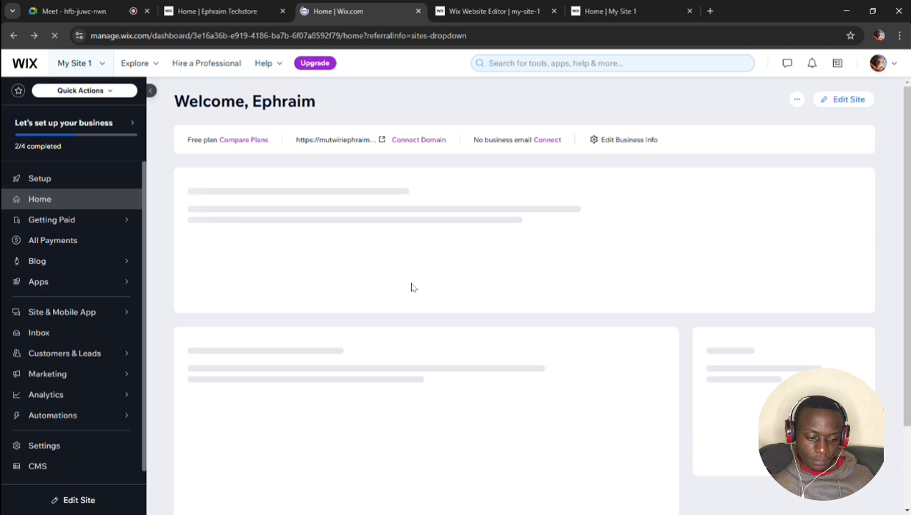
scroll(411, 286, down, 1)
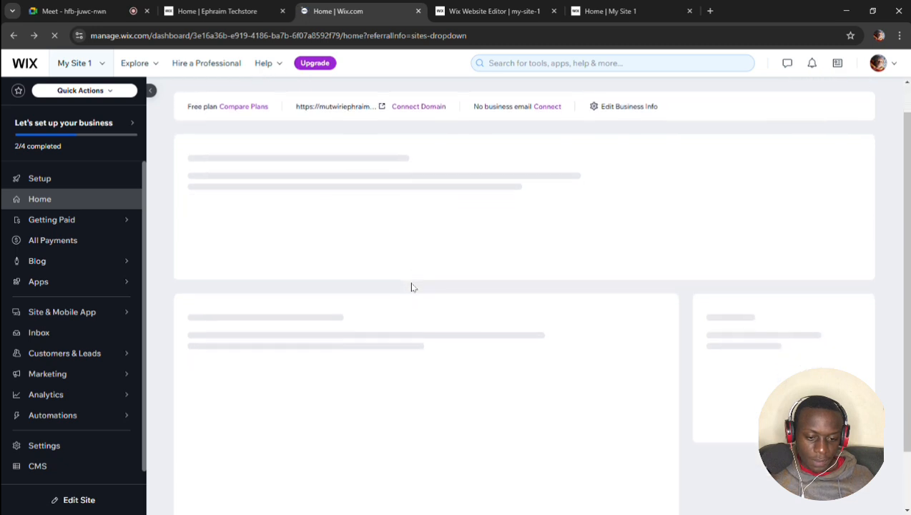
In the mobile editor, make the mobile menu holding Subscribe and Contact taller, and close the menu
click(482, 13)
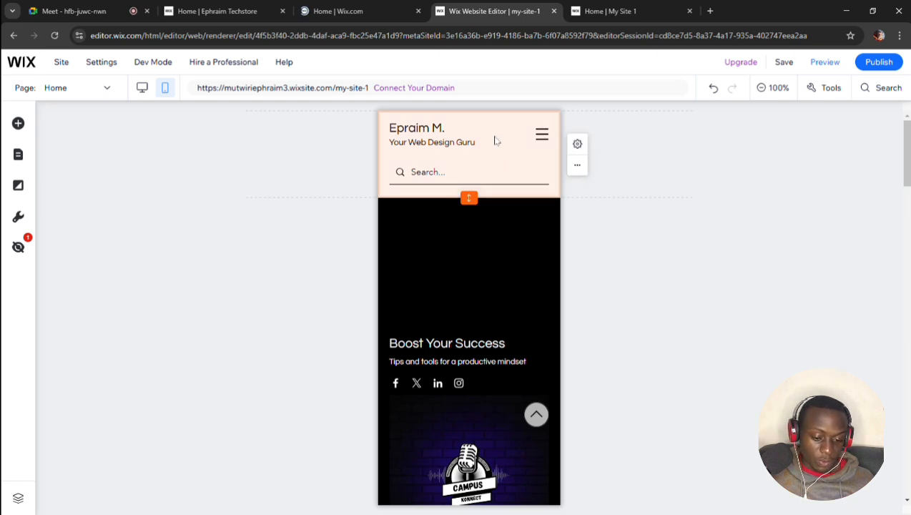
click(541, 140)
click(541, 140)
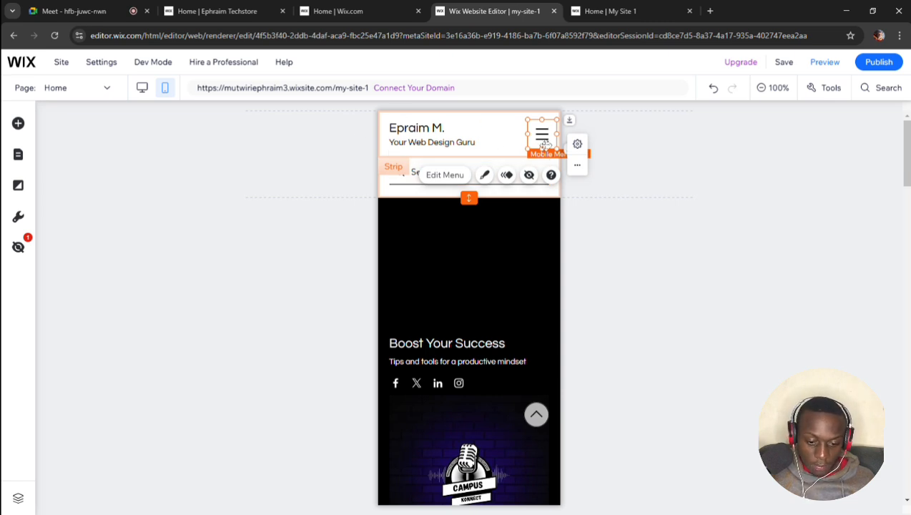
click(449, 179)
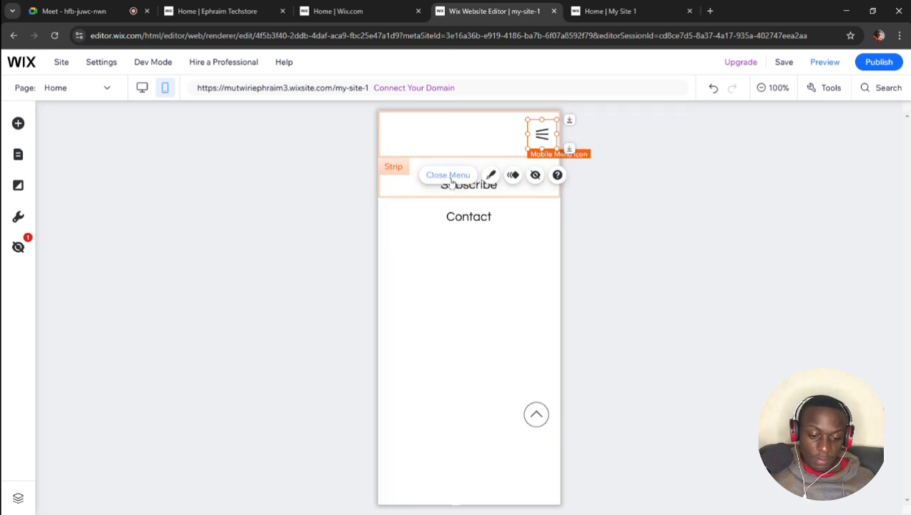
click(480, 189)
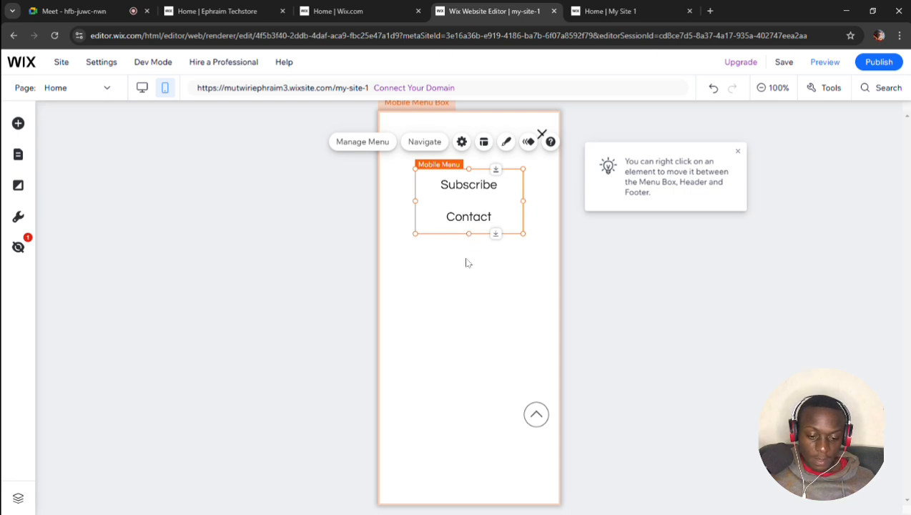
drag(469, 233, 471, 266)
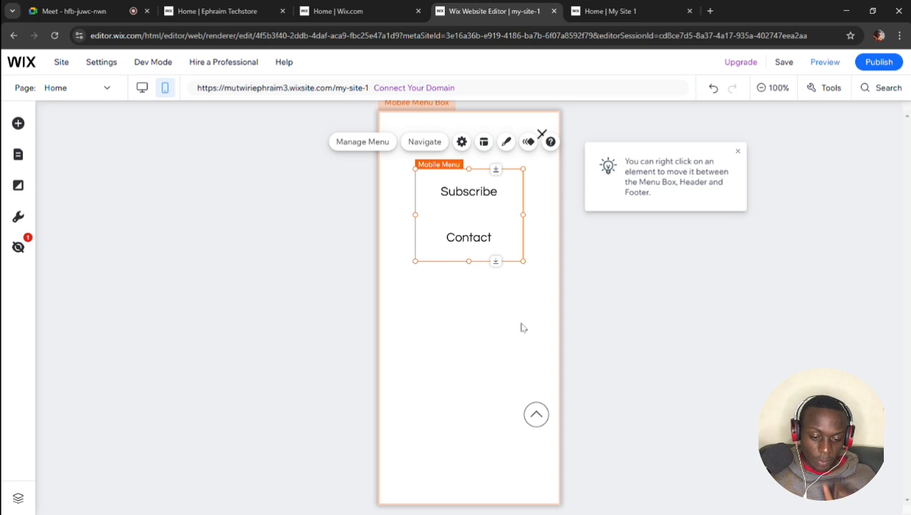
click(542, 208)
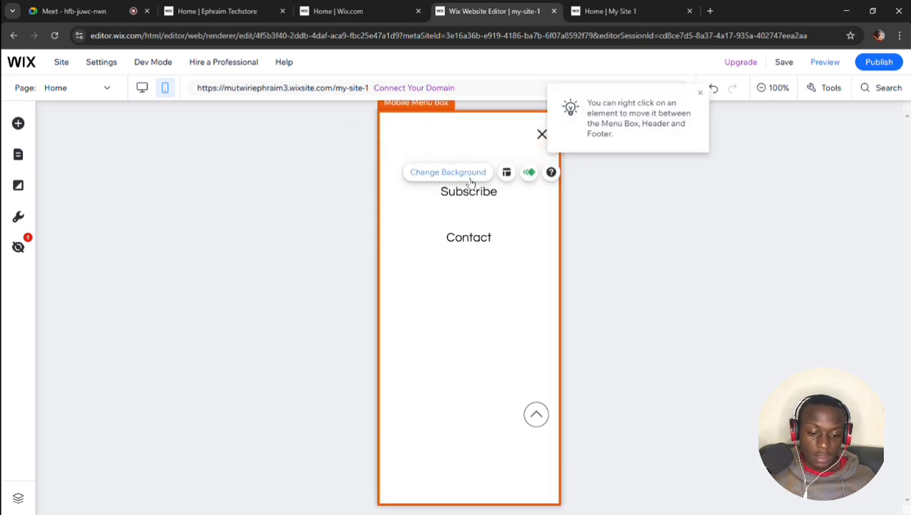
click(543, 135)
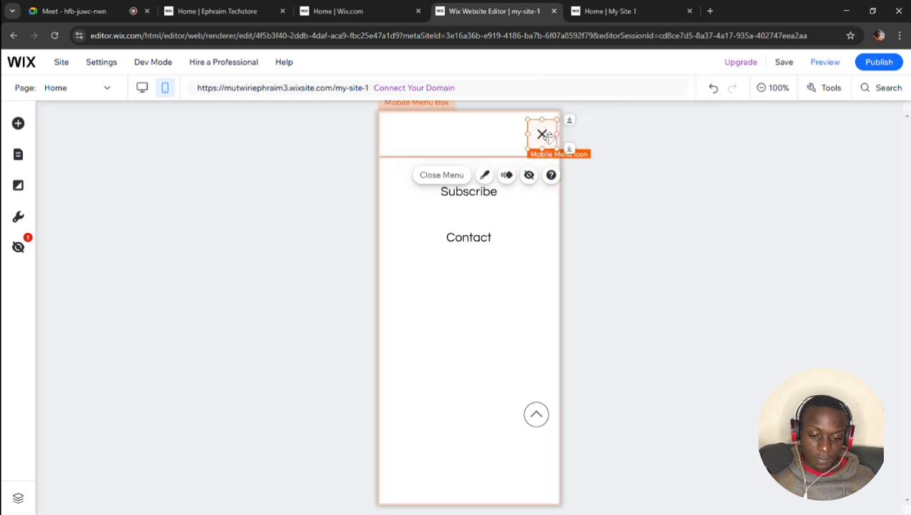
click(456, 179)
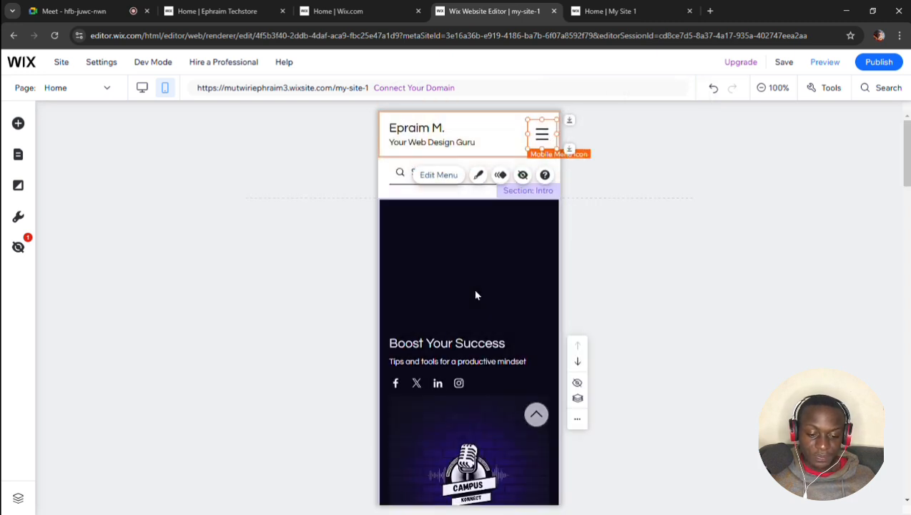
Try to move the Intro section's strip up over the header, and undo the move
scroll(476, 293, down, 2)
scroll(472, 288, up, 3)
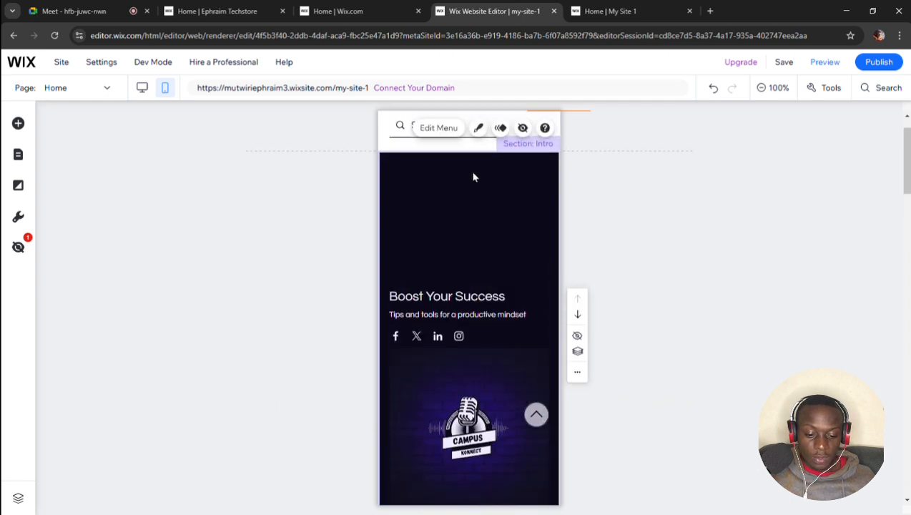
click(478, 246)
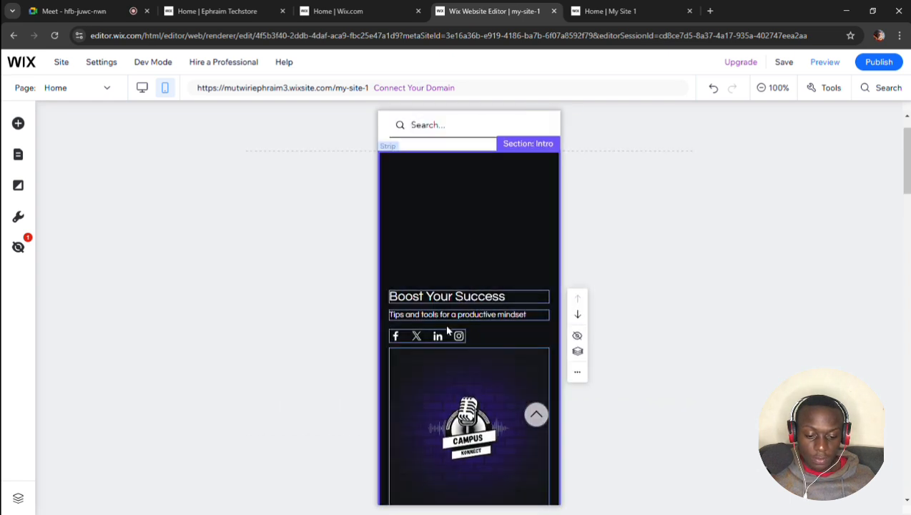
click(466, 298)
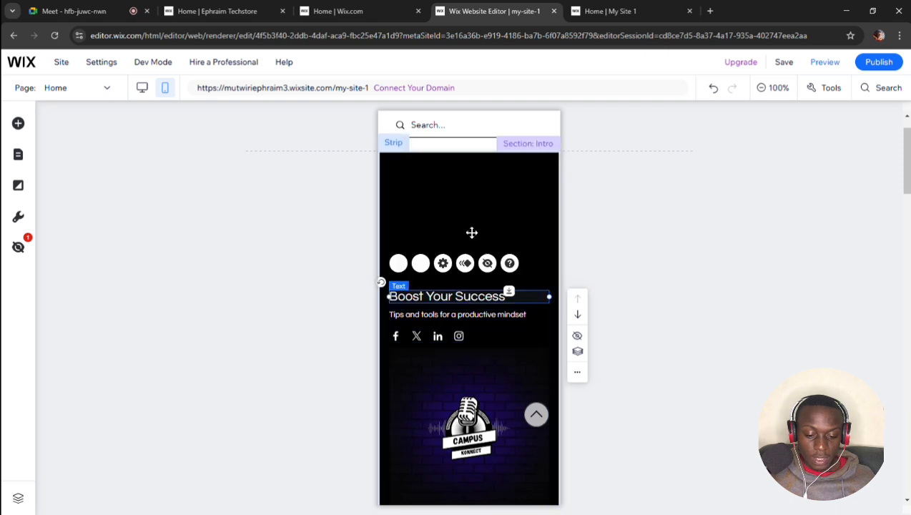
click(465, 235)
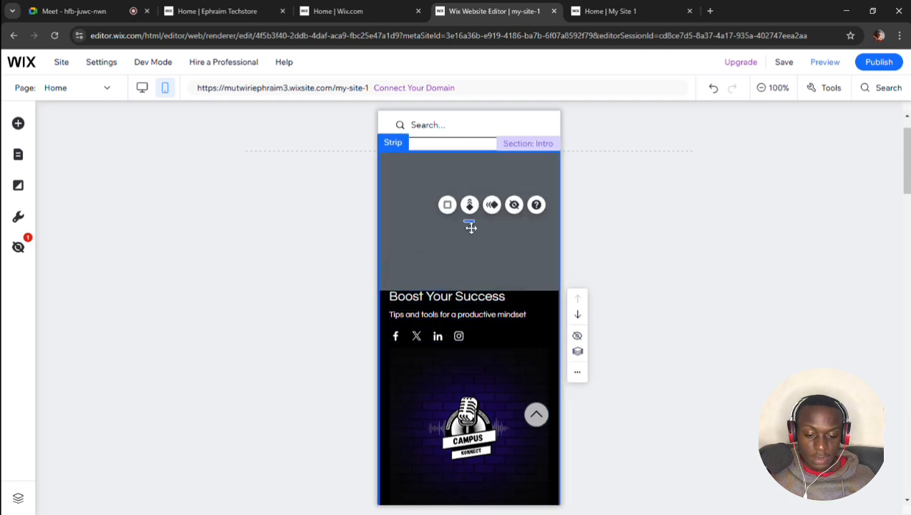
drag(471, 226, 468, 195)
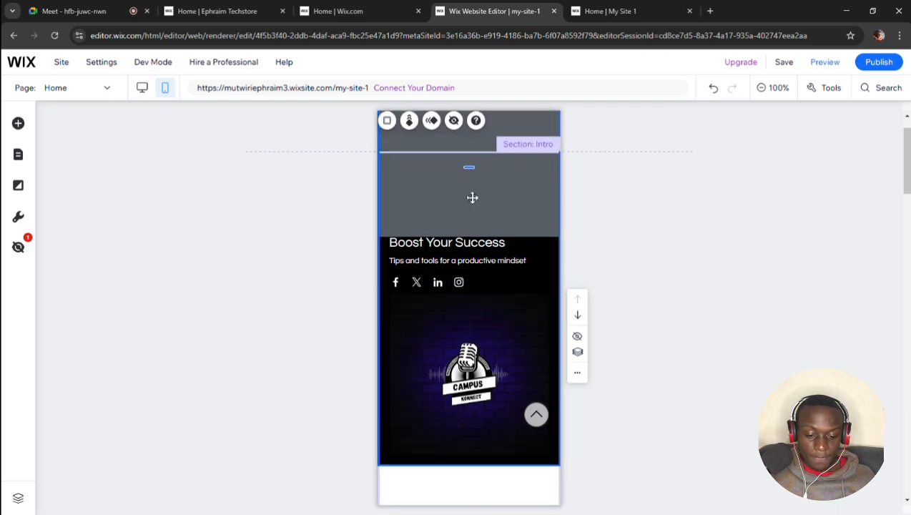
key(ctrl+z)
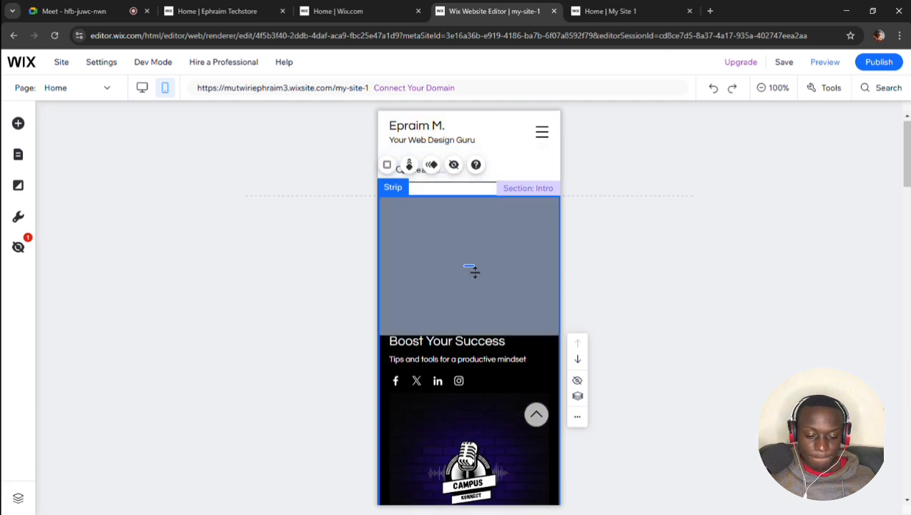
Reduce the empty space above the "Boost Your Success" heading, making the Intro strip about 413 high
drag(474, 271, 475, 209)
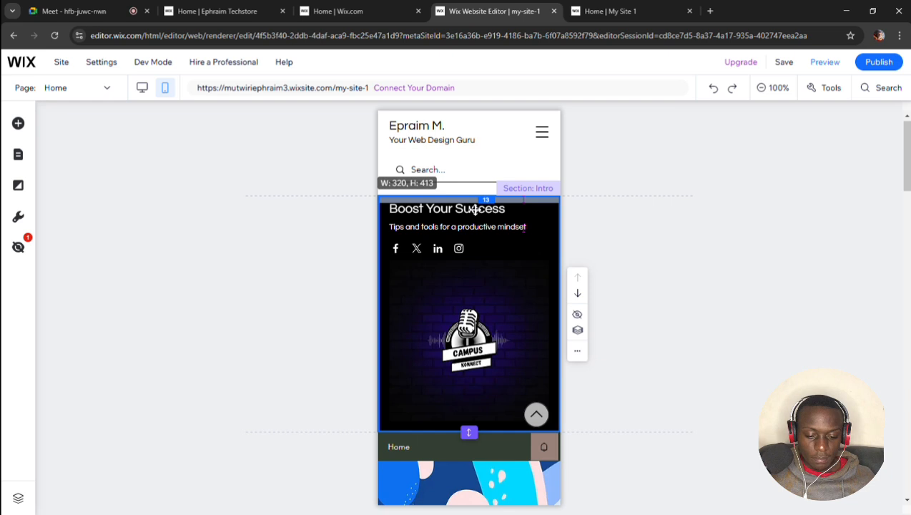
click(491, 307)
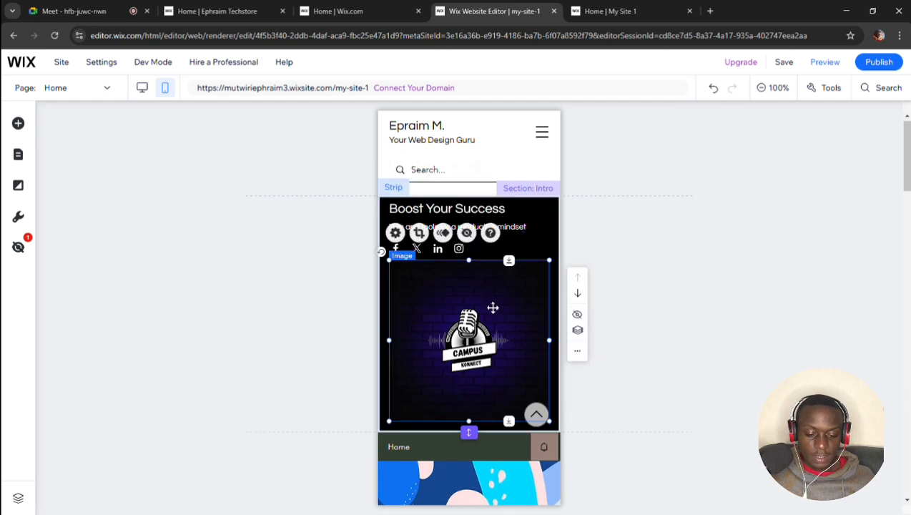
Review the rest of the mobile home page, from the podcast image through the blog posts to the footer
scroll(493, 307, down, 1)
scroll(492, 308, down, 5)
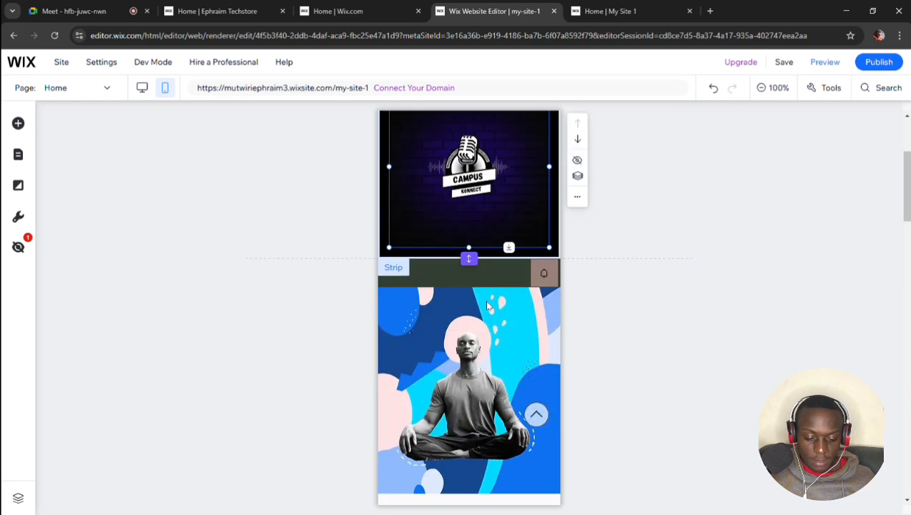
scroll(486, 305, down, 10)
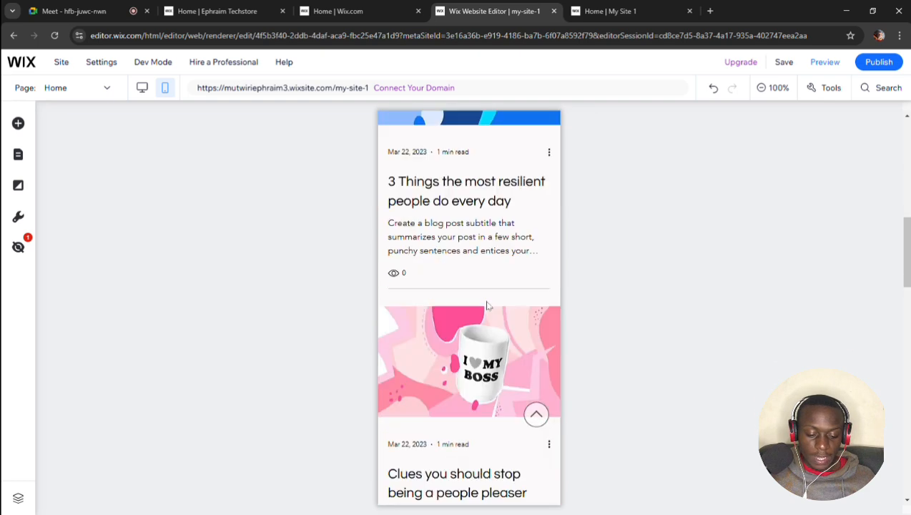
scroll(487, 306, down, 8)
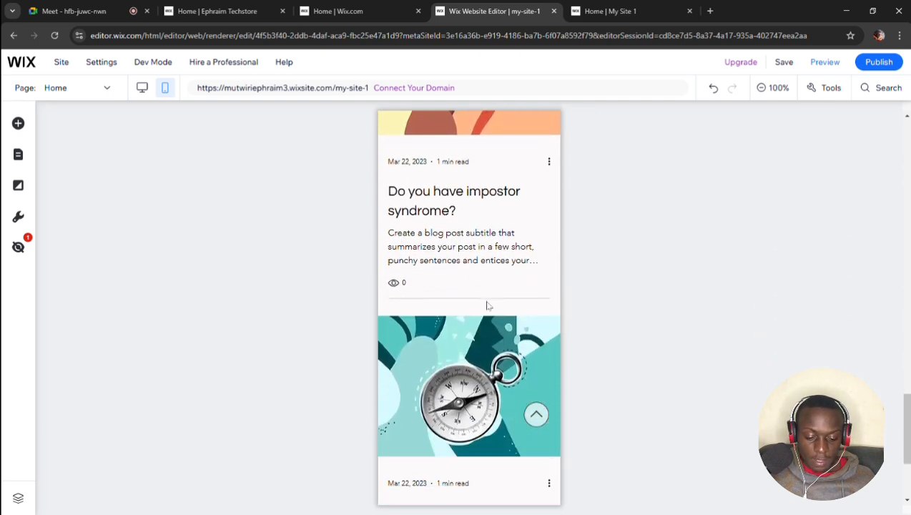
scroll(487, 305, down, 3)
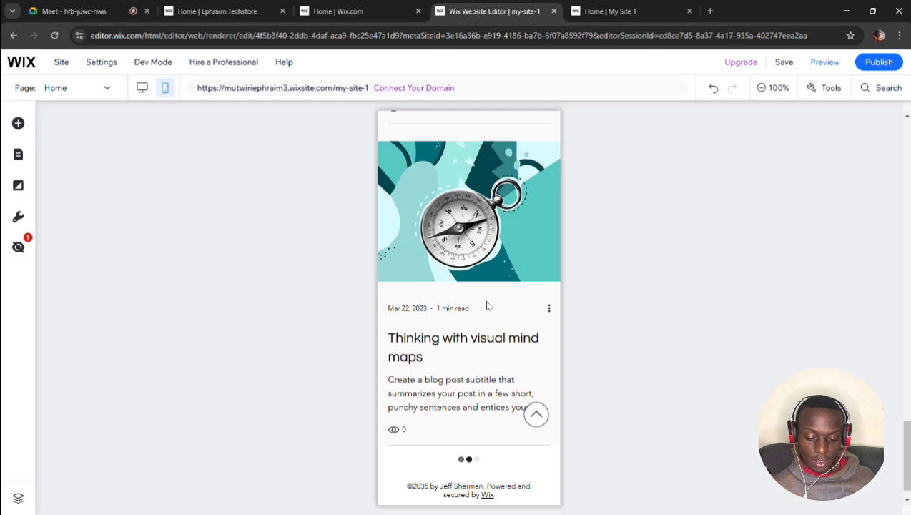
click(486, 305)
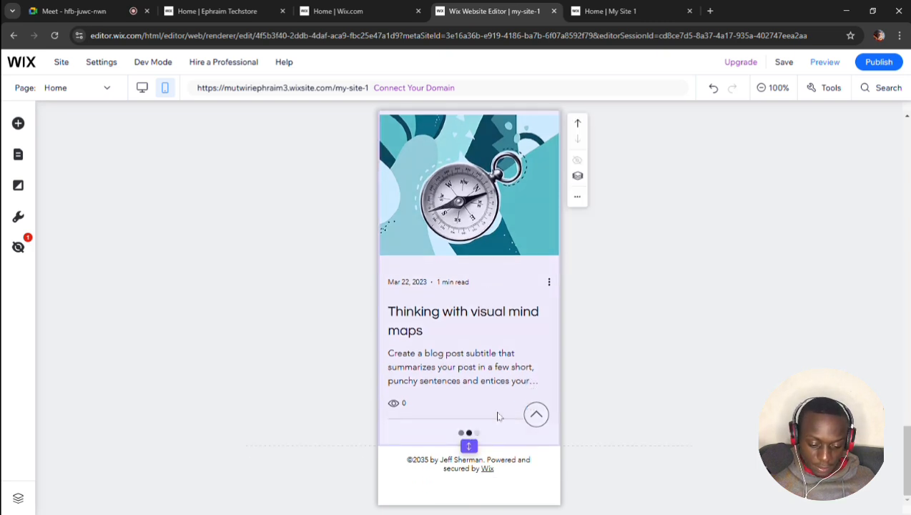
click(422, 465)
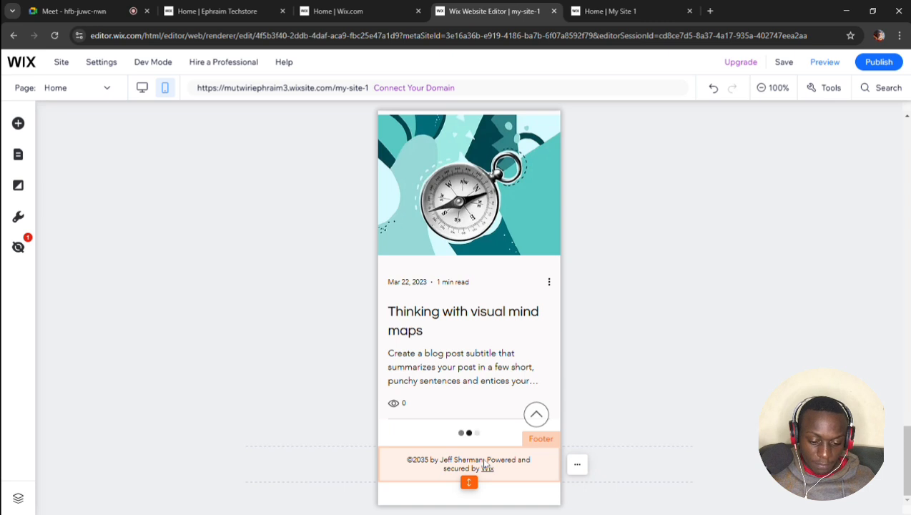
Publish the updated mobile site and dismiss the publishing confirmation
click(880, 63)
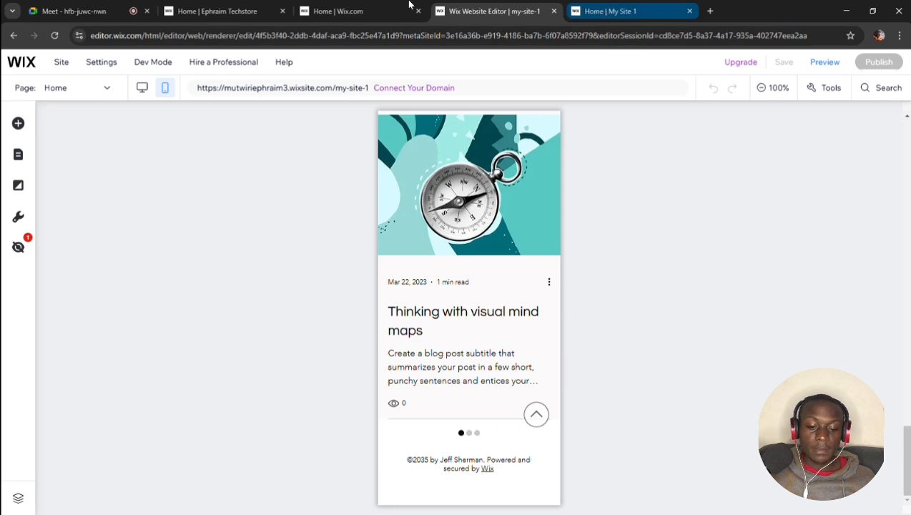
click(325, 7)
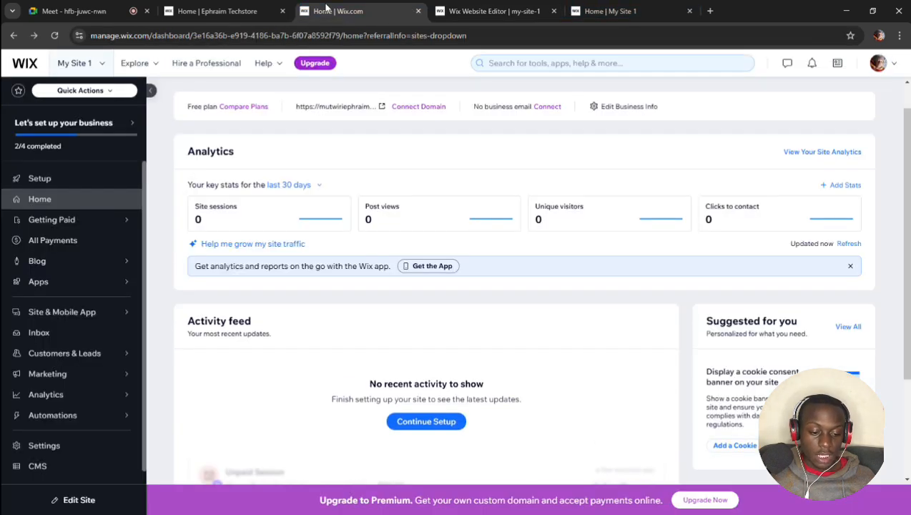
click(472, 10)
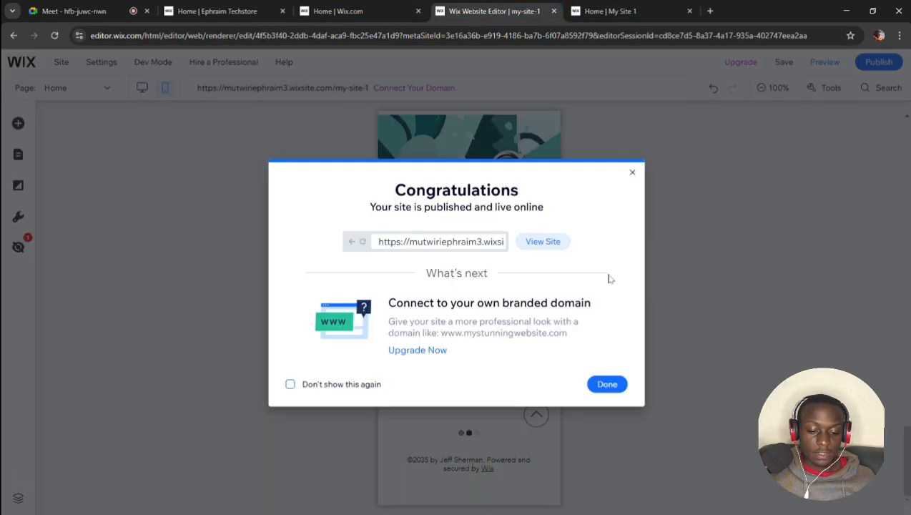
click(632, 173)
Look back up through the mobile blog posts and return to the site's dashboard home
click(439, 250)
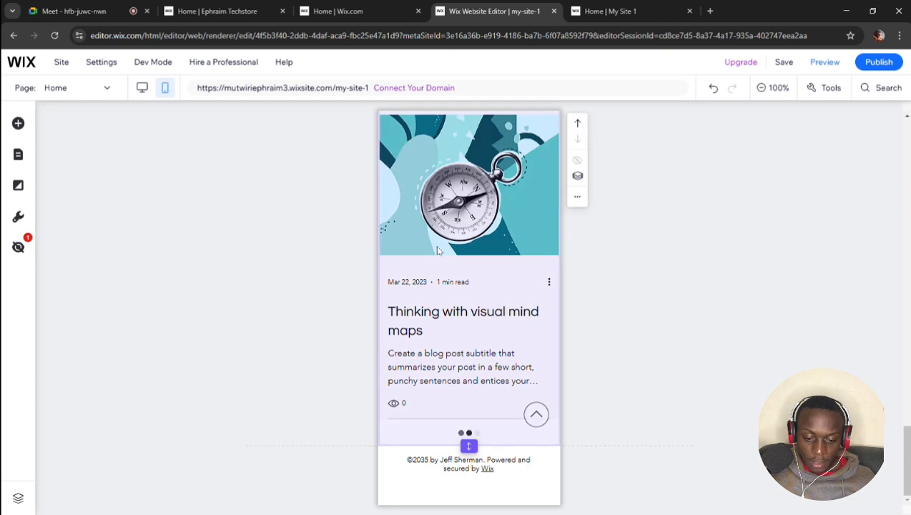
scroll(438, 250, up, 5)
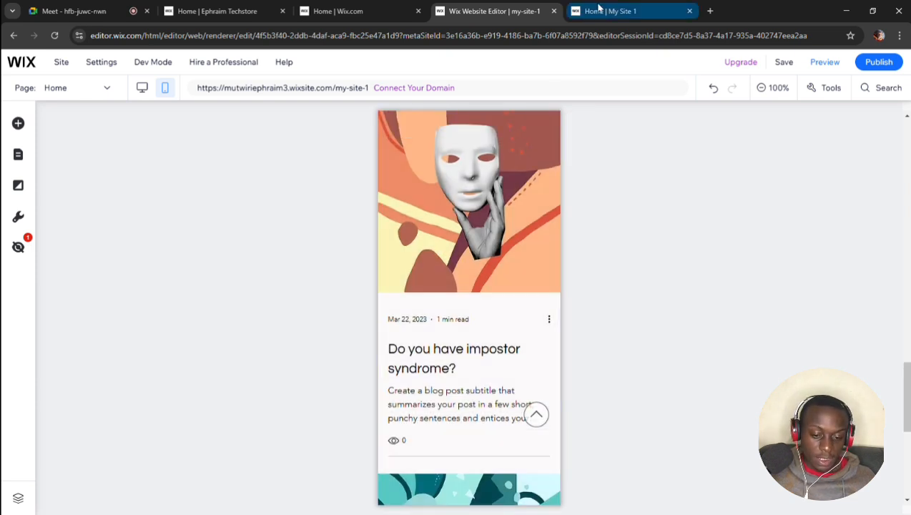
click(379, 12)
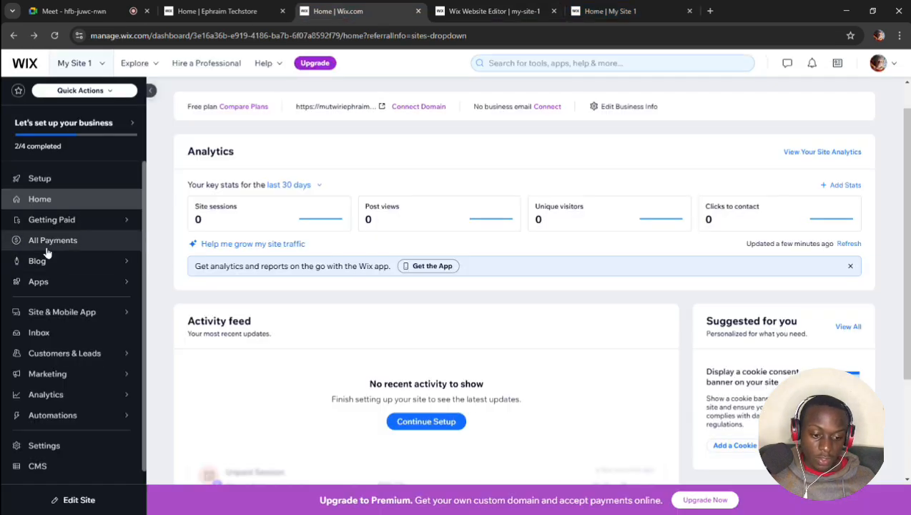
Open the blog's list of published posts and glance at the live tech store site before returning to the list
mouse_move(67, 264)
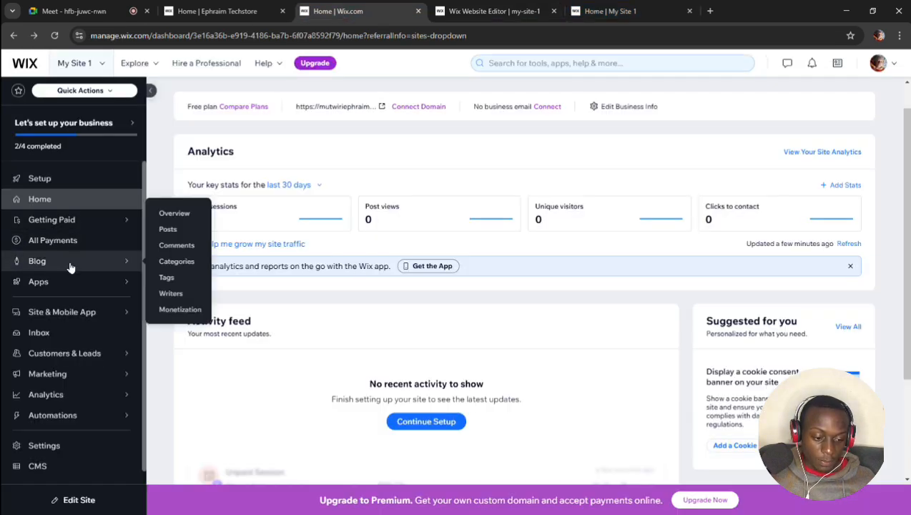
click(168, 229)
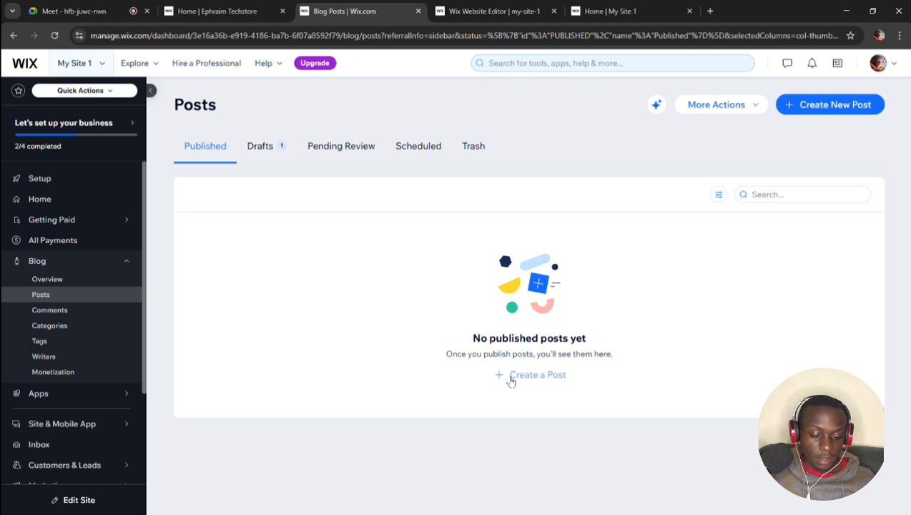
click(198, 6)
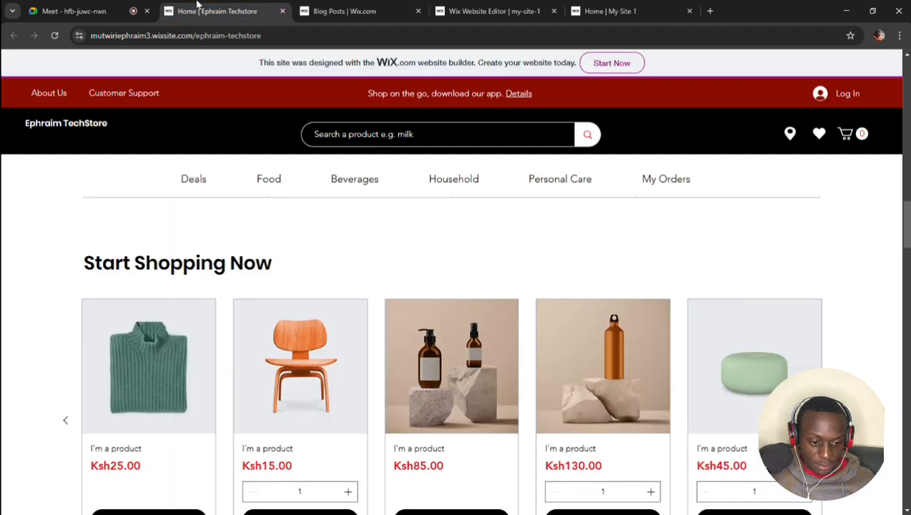
click(329, 10)
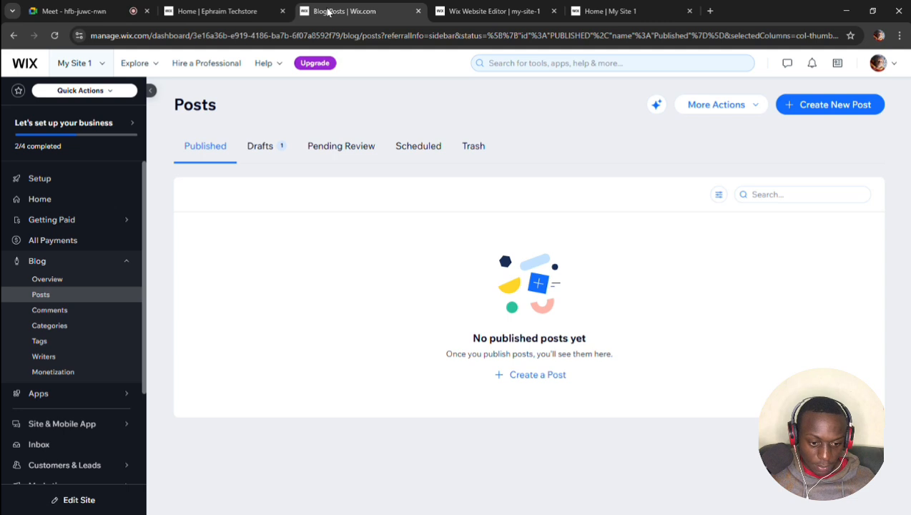
Review the mobile home page's header, Intro strip and start of the blog feed in the site editor, and return to the live tech store site
click(490, 8)
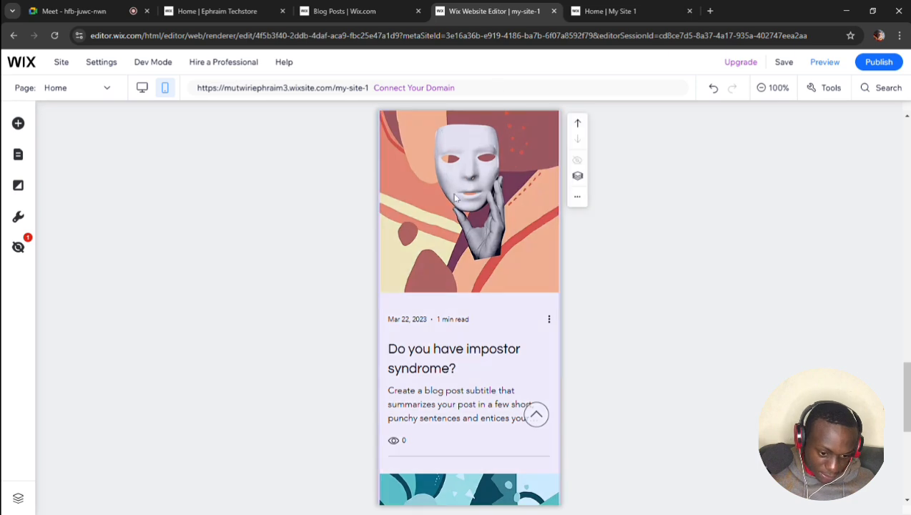
scroll(457, 197, up, 10)
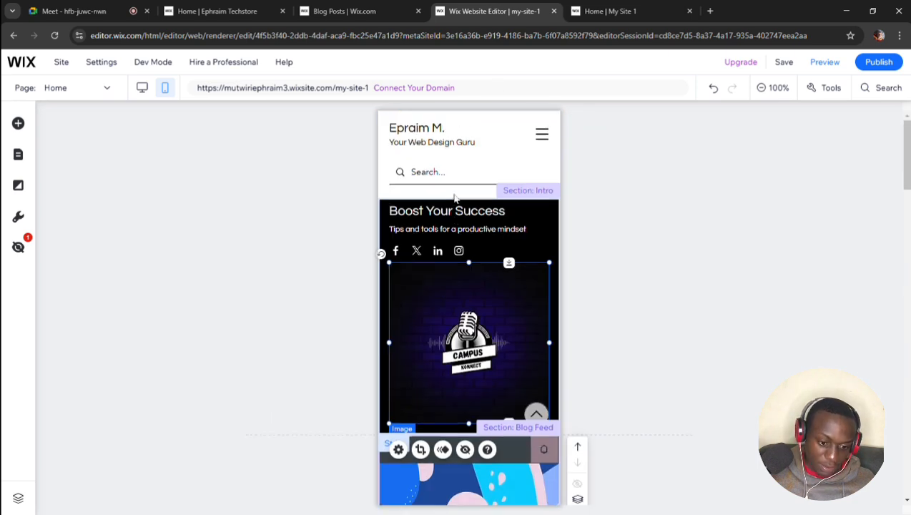
scroll(473, 292, down, 3)
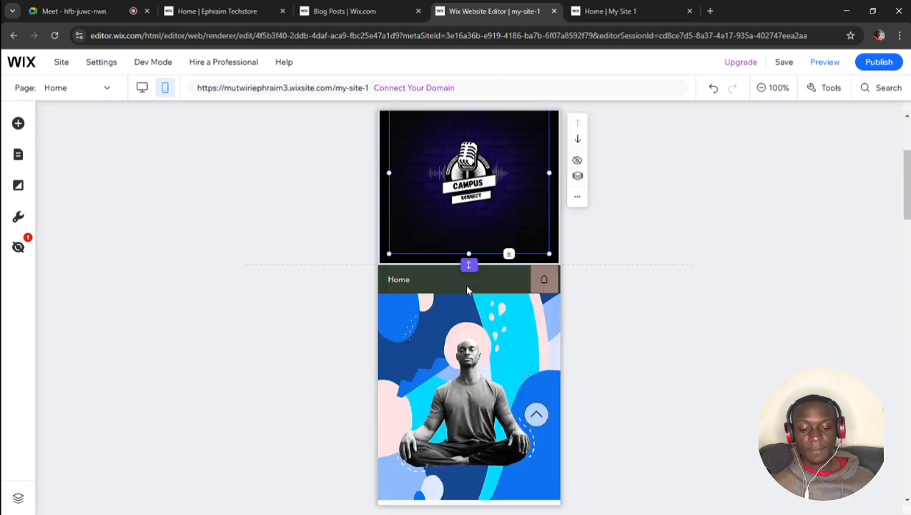
scroll(472, 291, up, 2)
scroll(473, 292, up, 1)
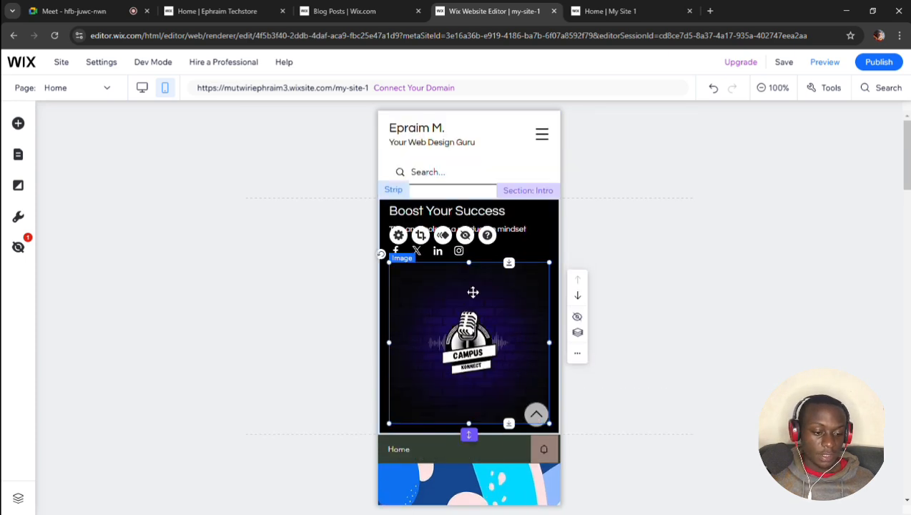
click(213, 10)
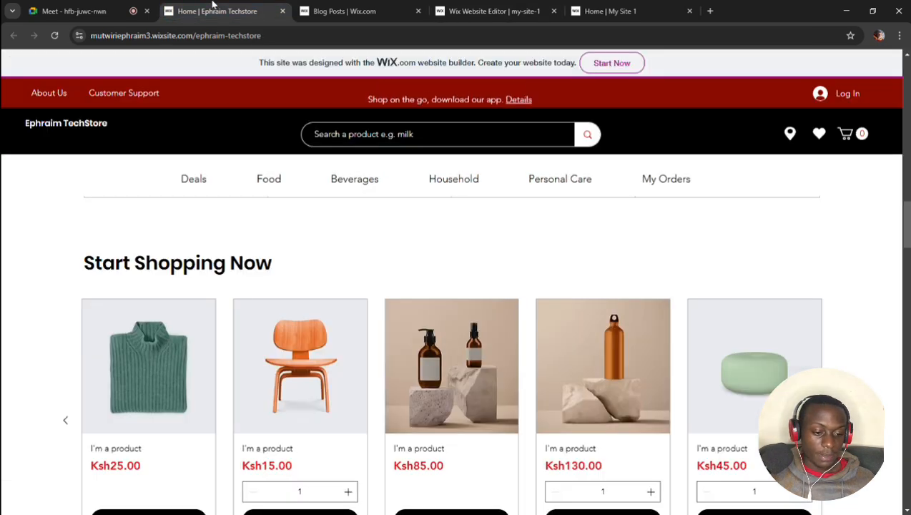
Switch to the Wix blog dashboard and start a new blank post for My Site 1
click(343, 12)
click(535, 374)
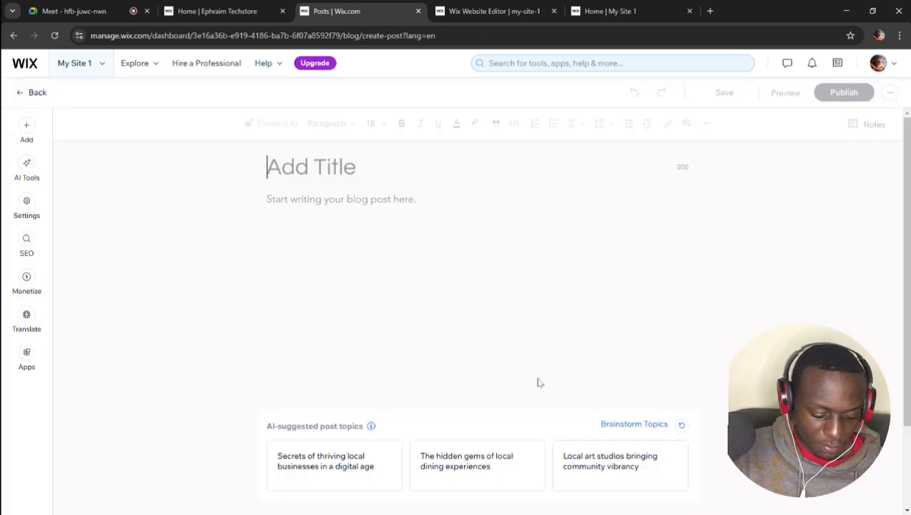
mouse_move(297, 468)
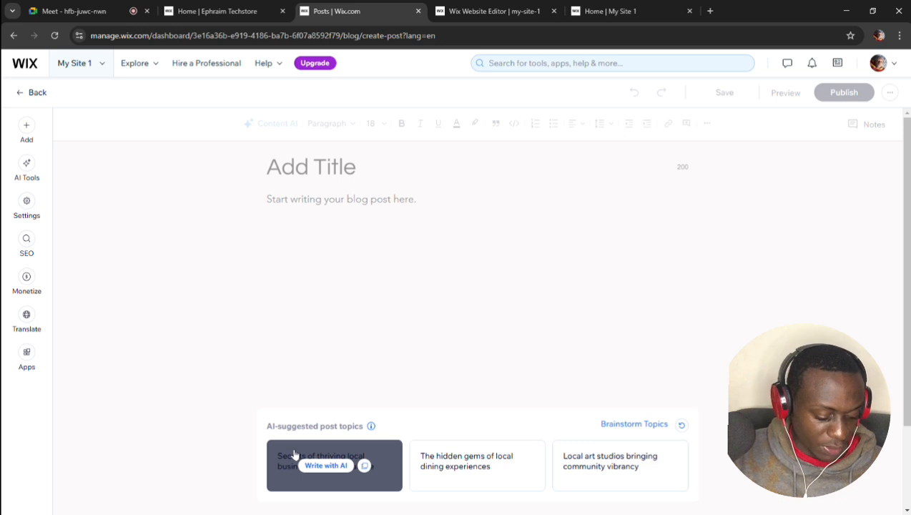
Check the published site's All Posts section and the home page's mobile layout in the site editor
click(600, 16)
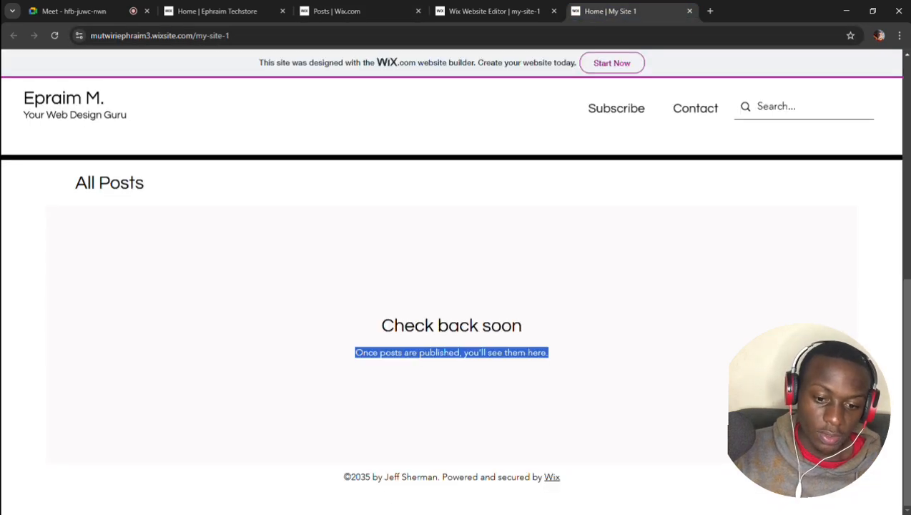
click(454, 5)
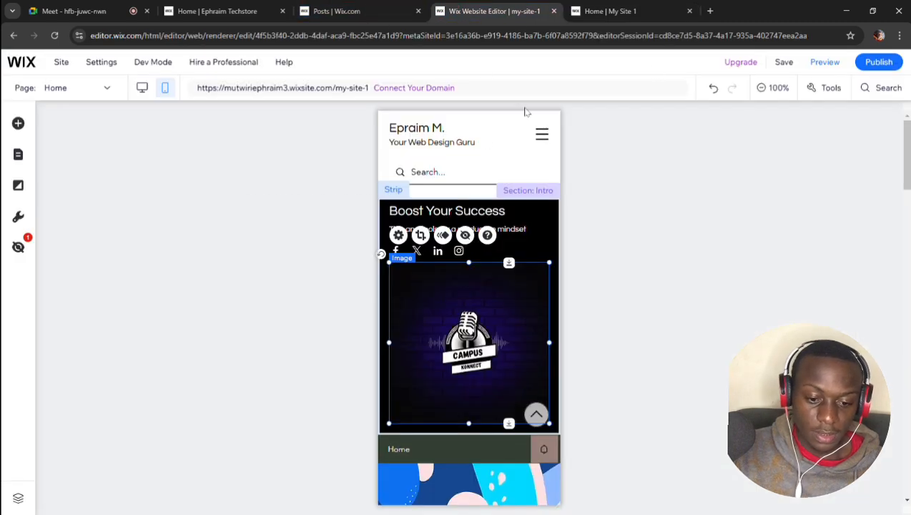
scroll(533, 305, down, 5)
scroll(534, 306, up, 5)
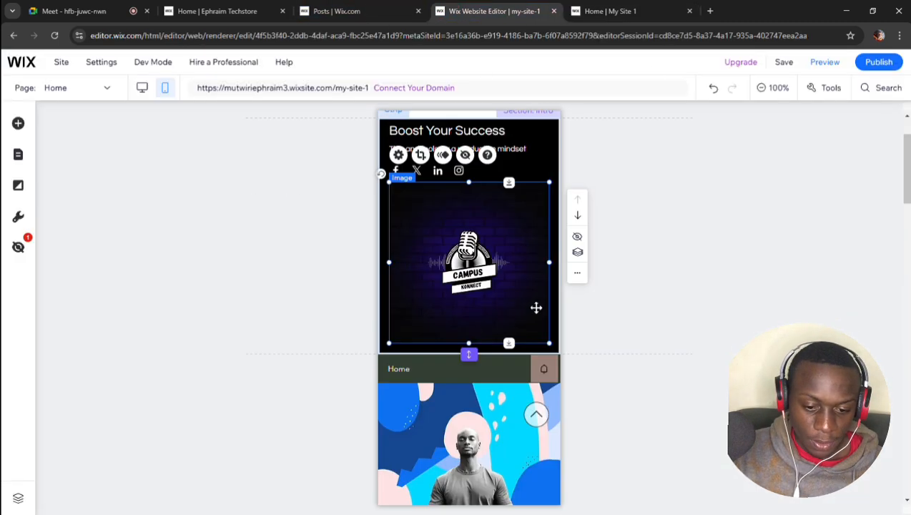
scroll(472, 301, down, 5)
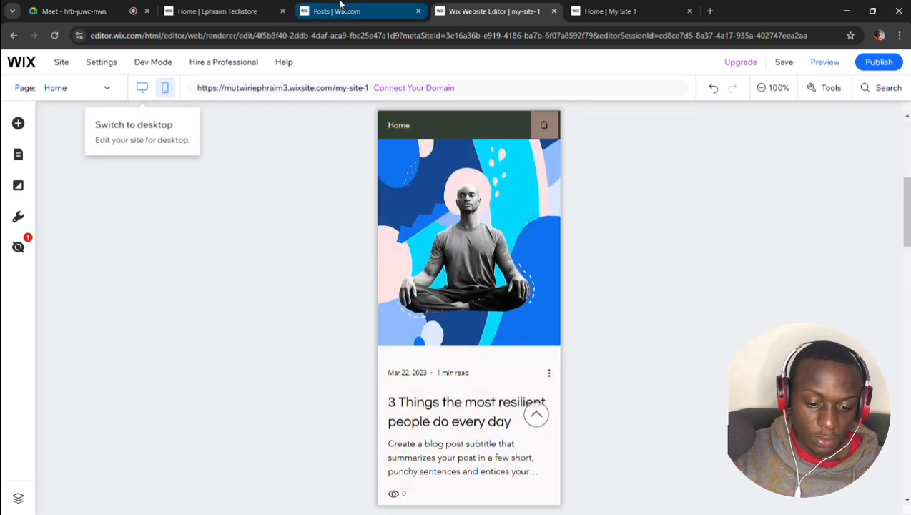
Generate an AI post from the local businesses topic, titled "Unveiling the Strategies Behind the Success of Local Businesses in the Digital Era"
click(340, 7)
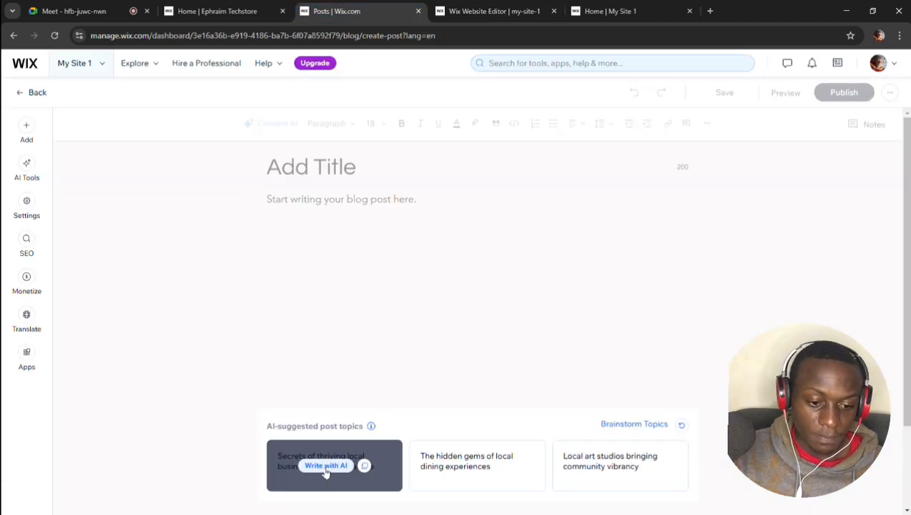
click(325, 465)
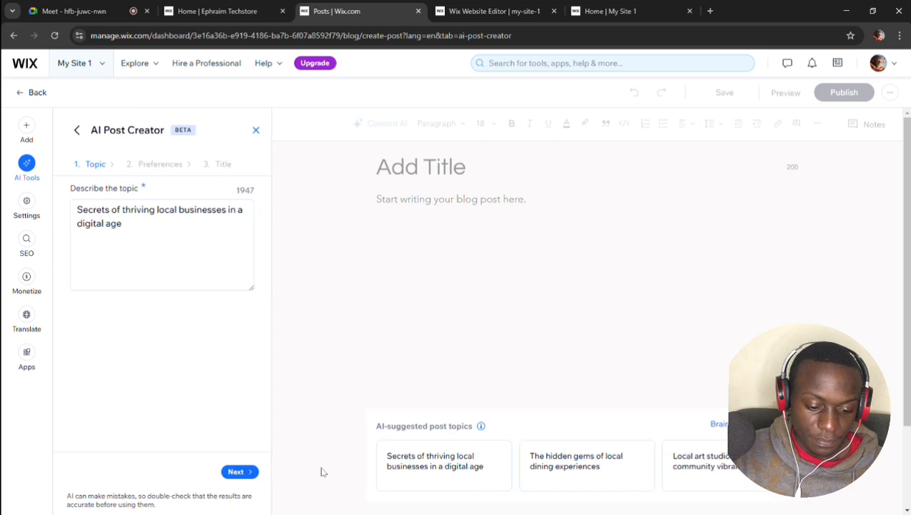
click(241, 473)
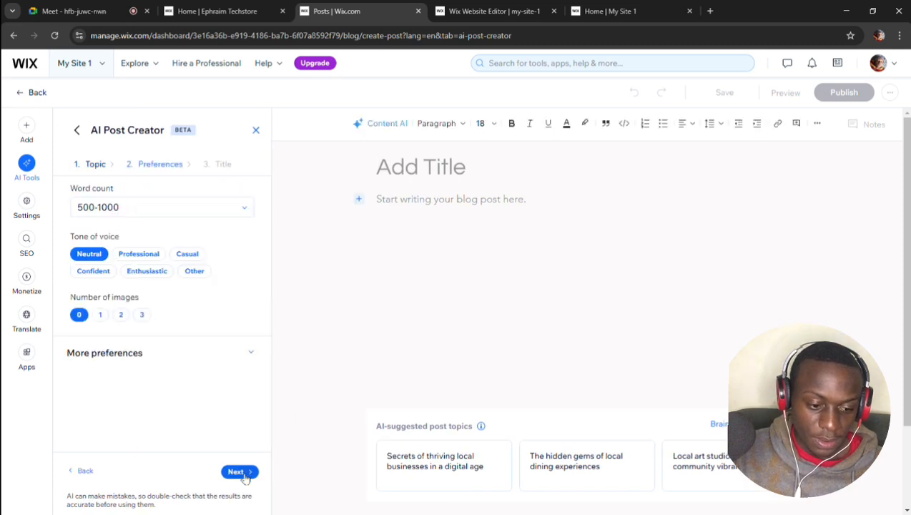
click(240, 472)
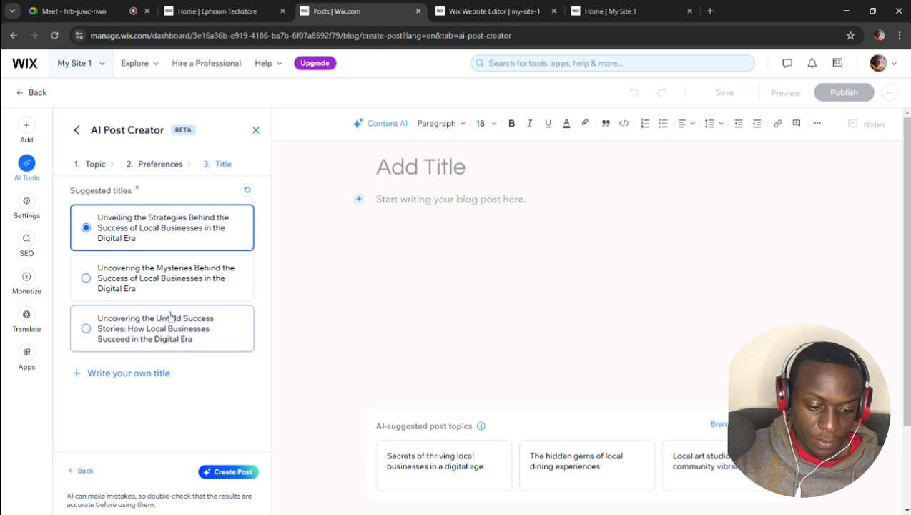
click(226, 473)
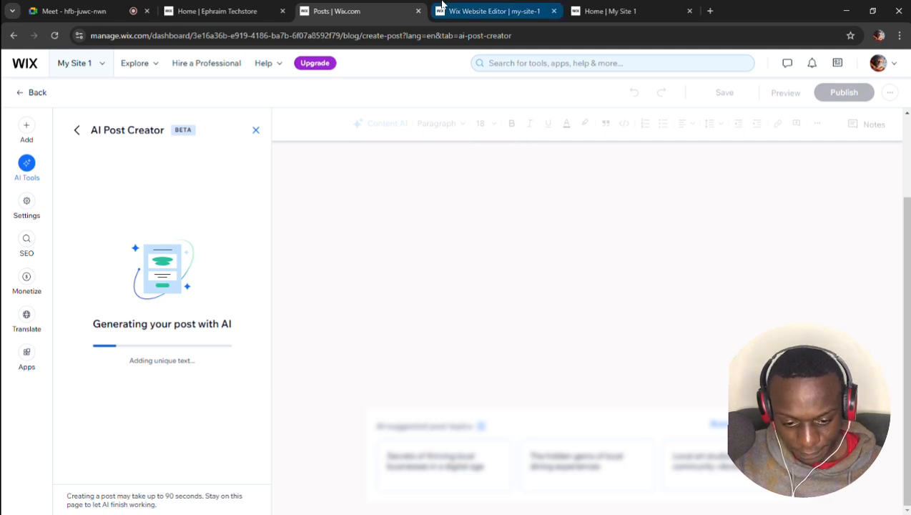
Compare the home page in the site editor with the published version of My Site 1
click(483, 10)
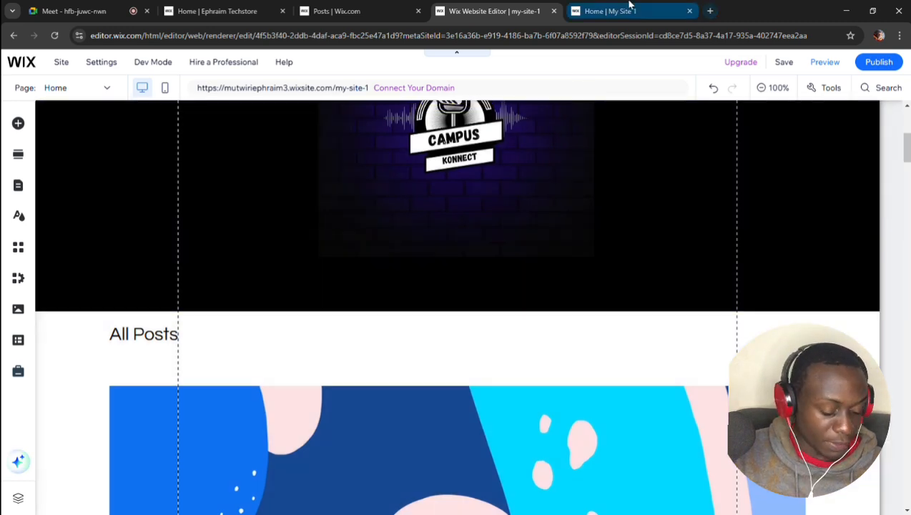
click(629, 8)
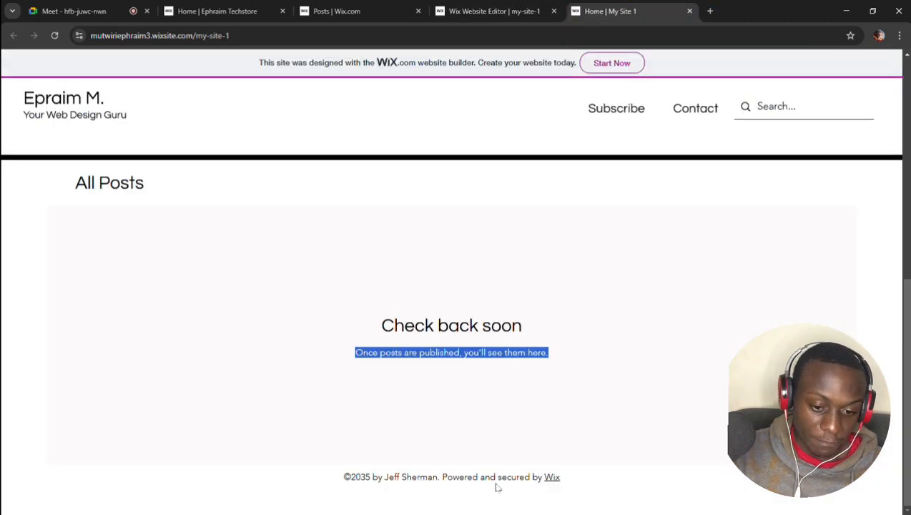
scroll(548, 372, up, 5)
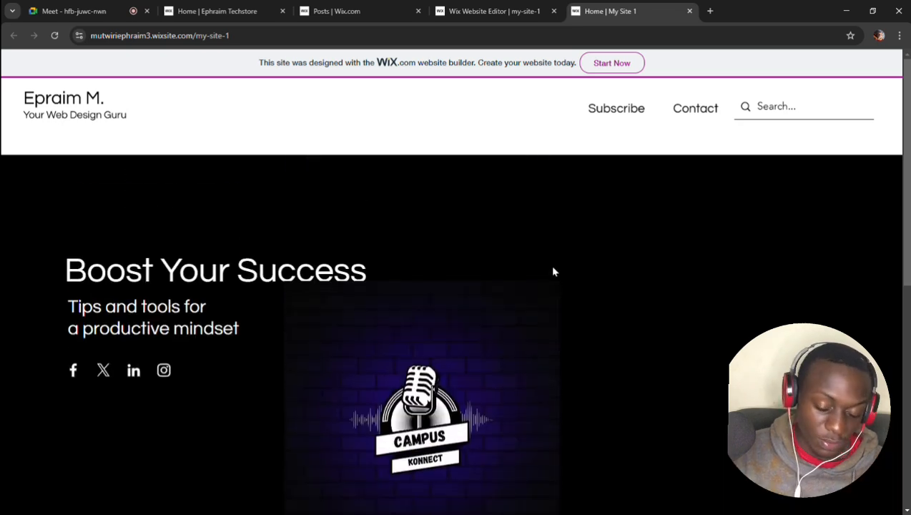
Return to the site editor and review its page list and the posts shown under All Posts on the home page
click(465, 8)
click(212, 140)
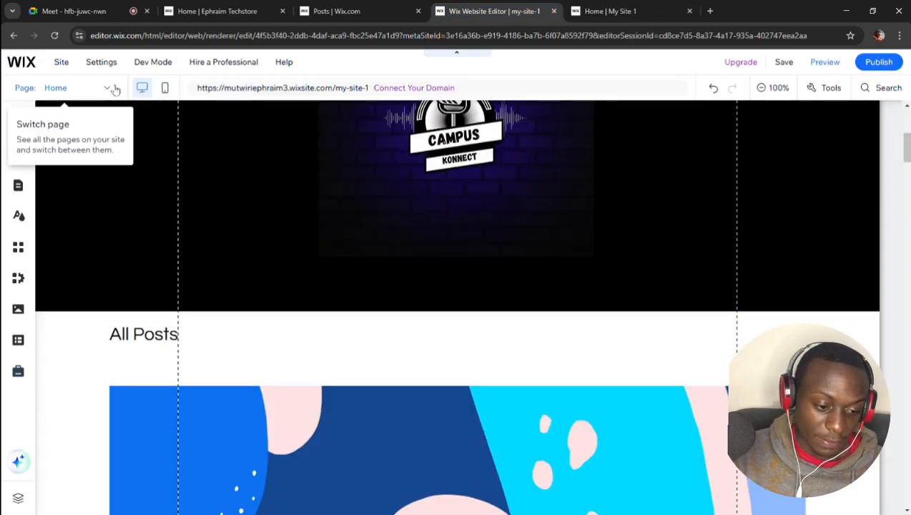
click(107, 87)
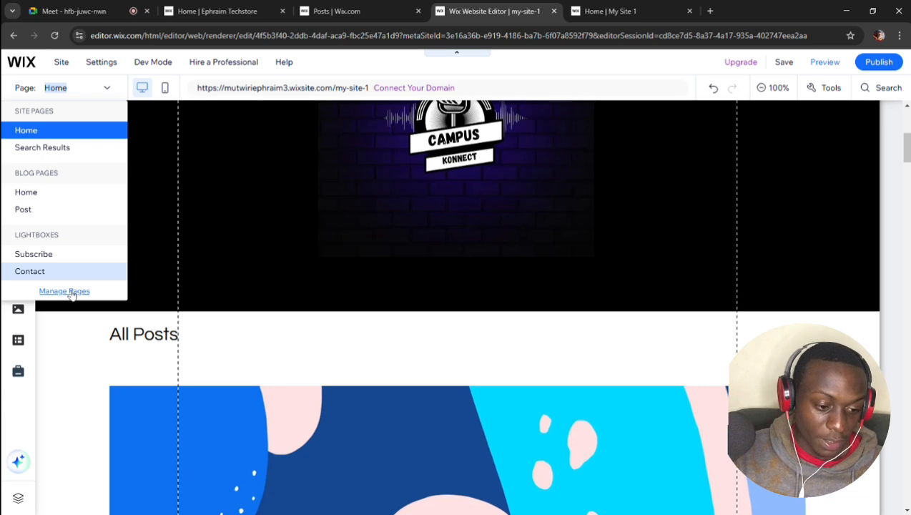
click(247, 333)
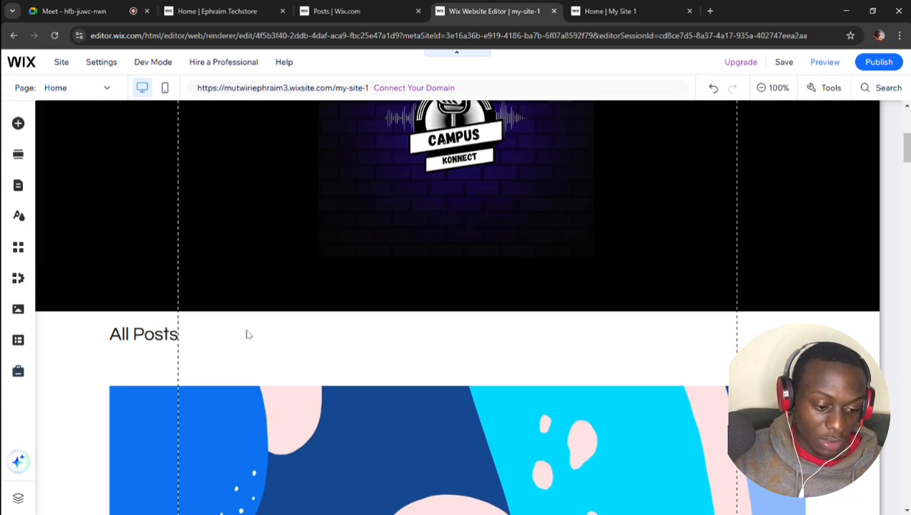
scroll(247, 334, down, 10)
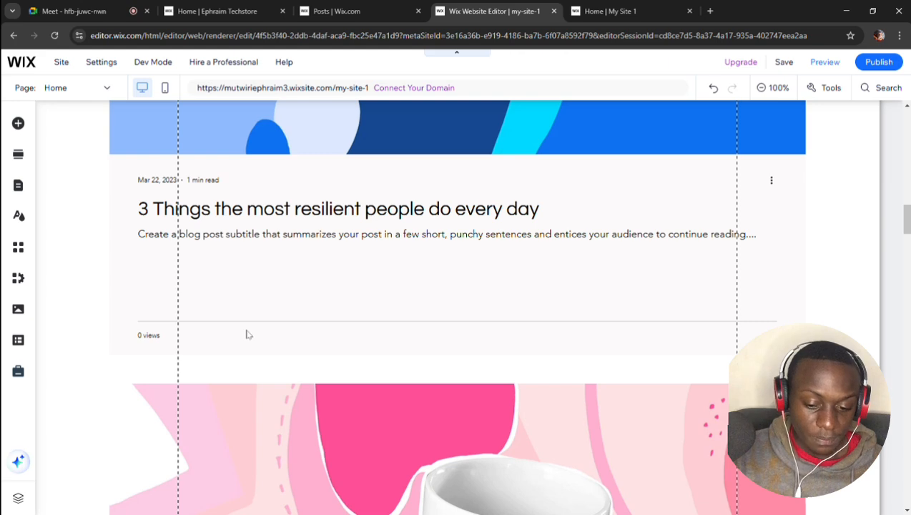
scroll(247, 333, up, 8)
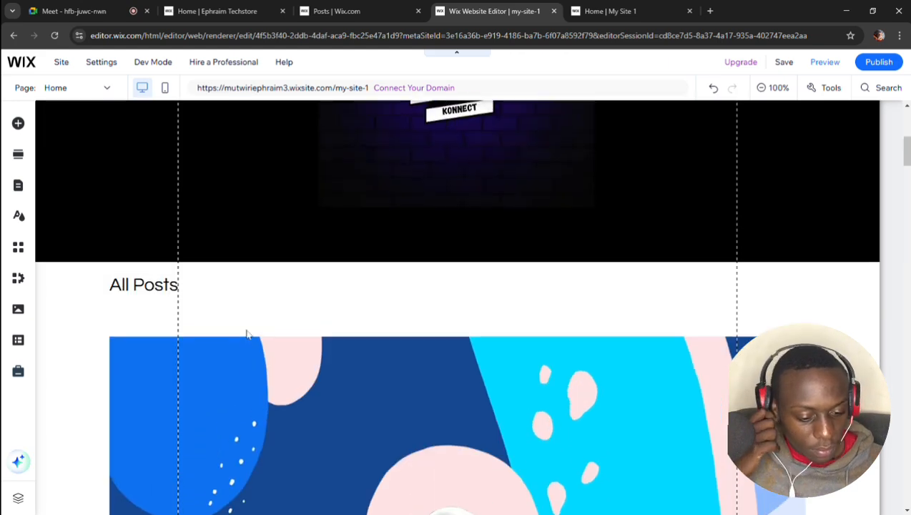
scroll(214, 329, up, 1)
Try to delete the home page's Blog Feed section and the Blog element inside it
click(187, 325)
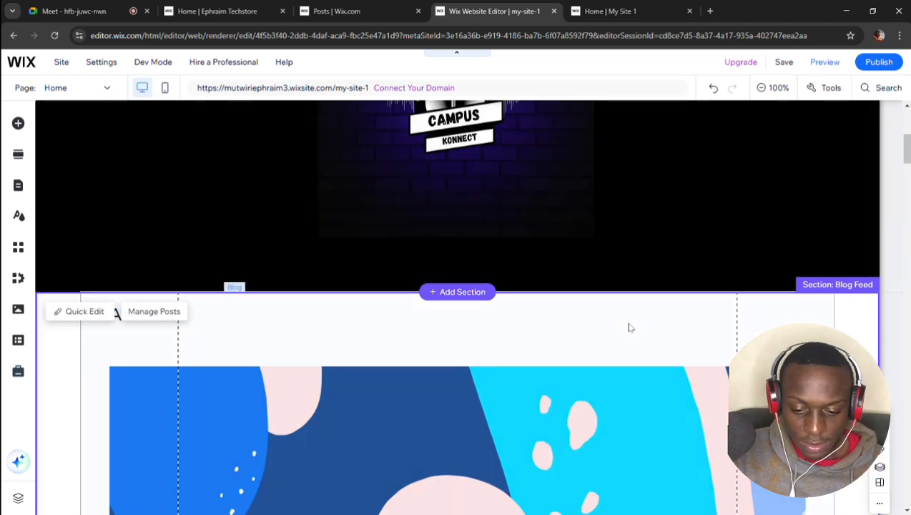
key(Delete)
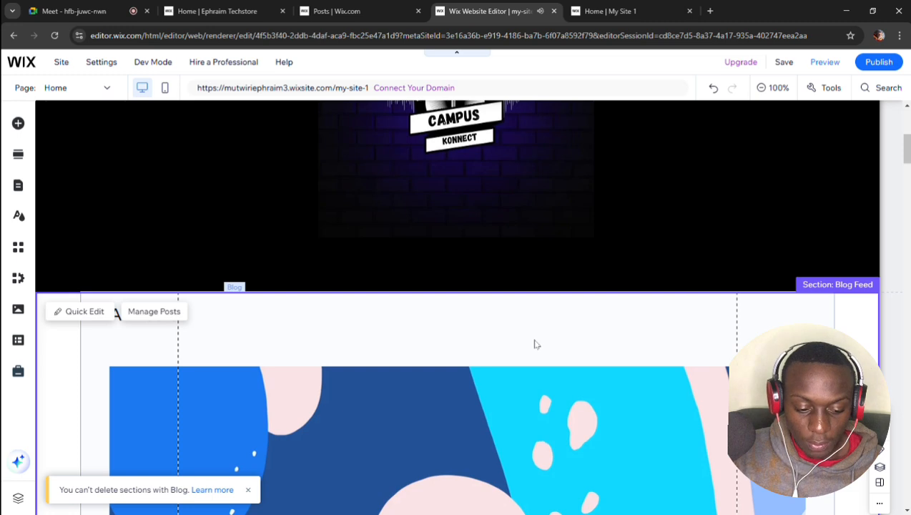
click(536, 343)
key(Delete)
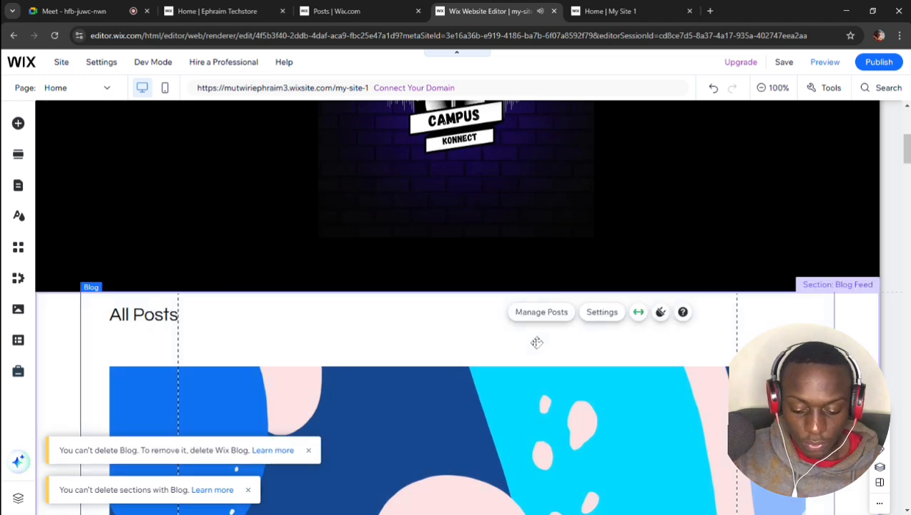
right_click(536, 343)
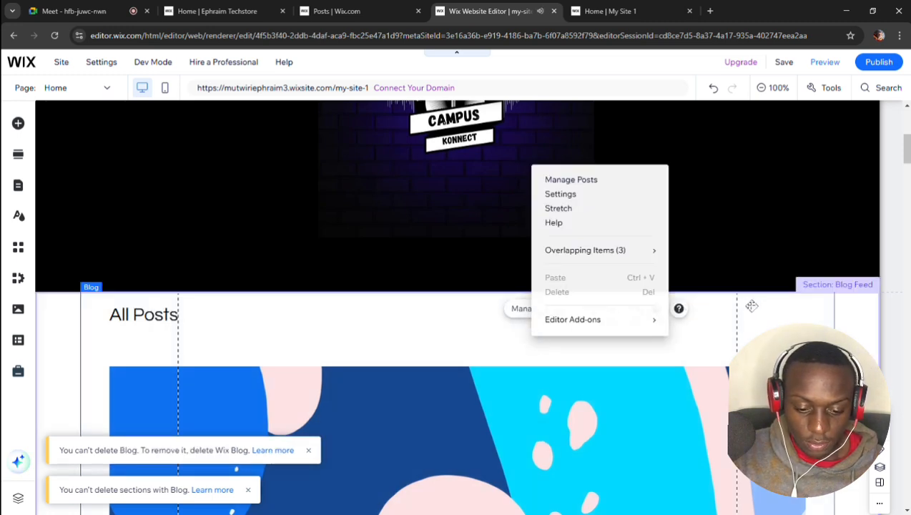
click(829, 301)
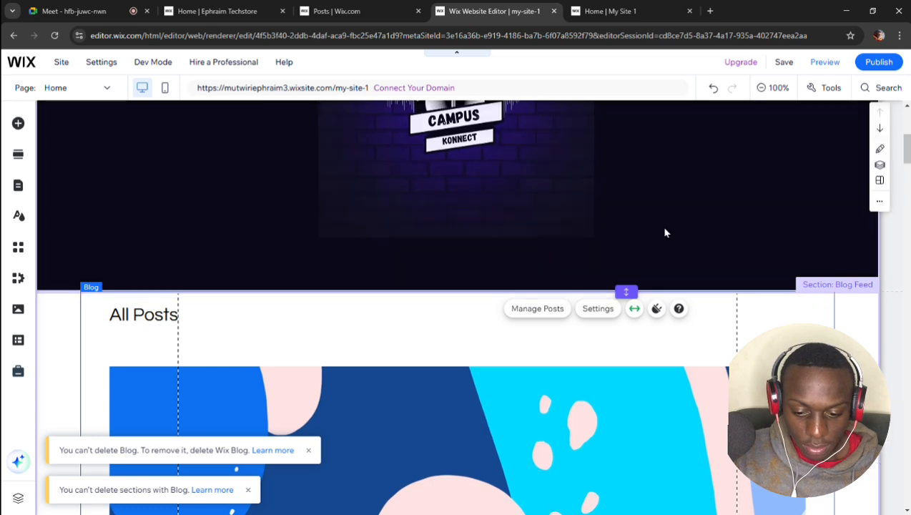
Try deleting the Intro section above the blog feed and undo the deletion
click(665, 232)
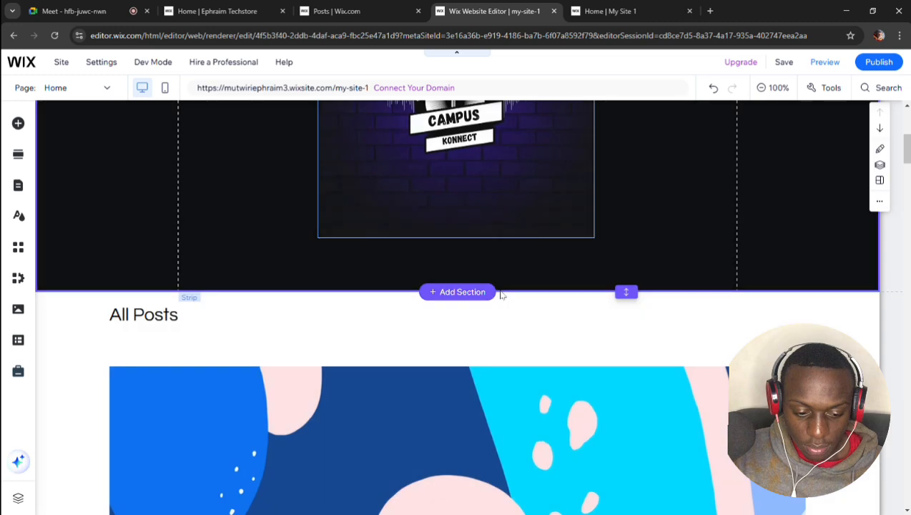
click(503, 297)
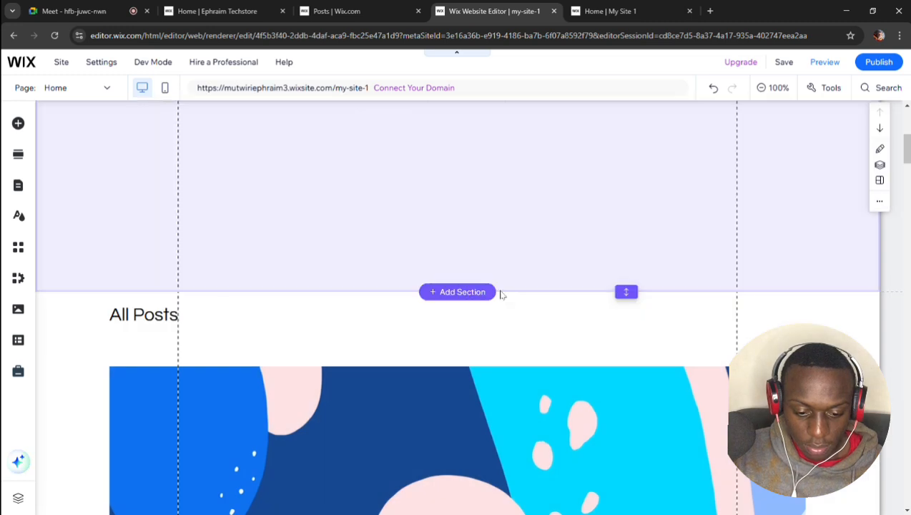
key(Delete)
scroll(500, 294, up, 4)
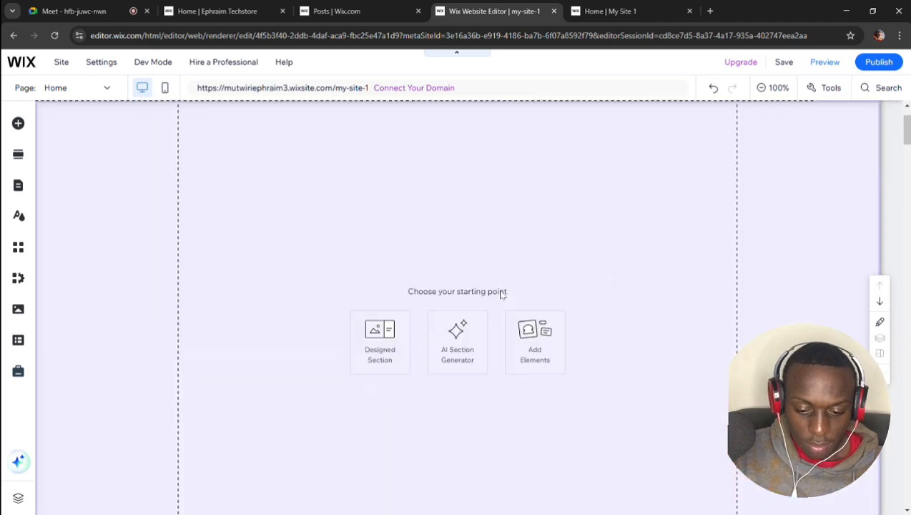
key(ctrl+z)
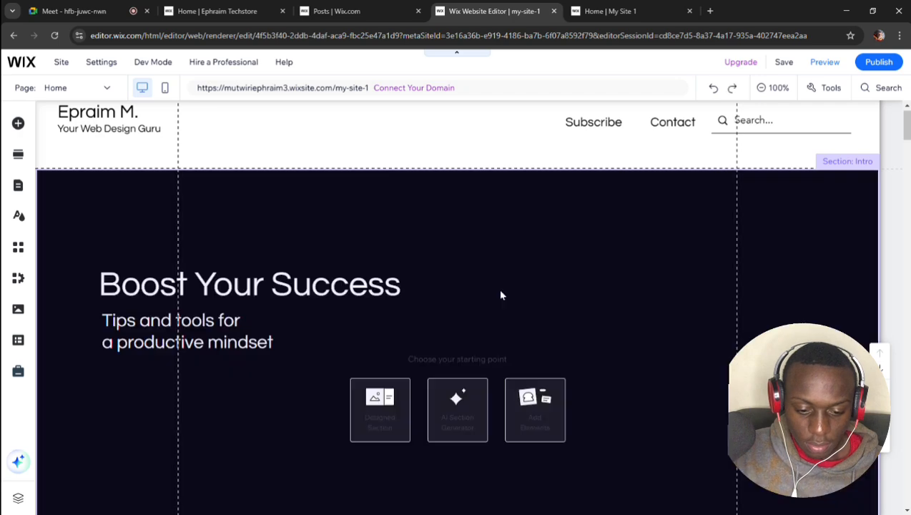
Try again to delete the Blog Feed section containing All Posts
scroll(319, 390, down, 6)
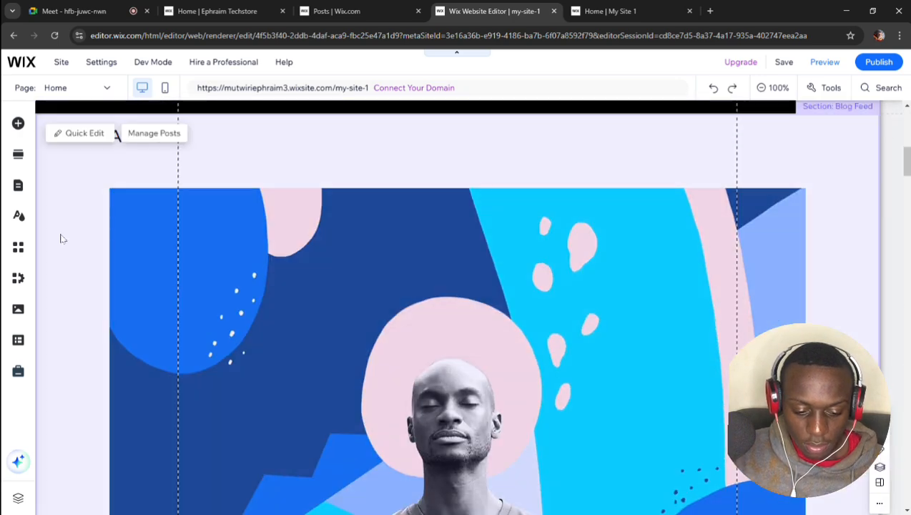
click(61, 239)
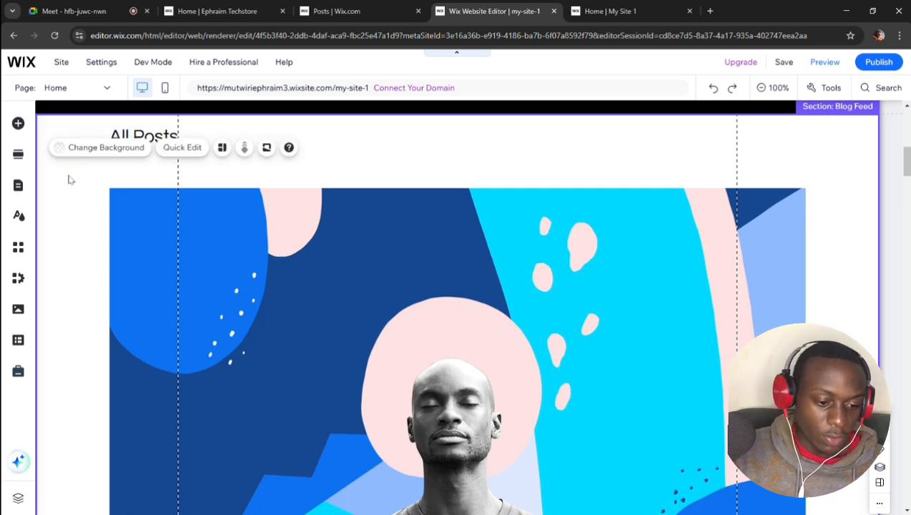
key(Delete)
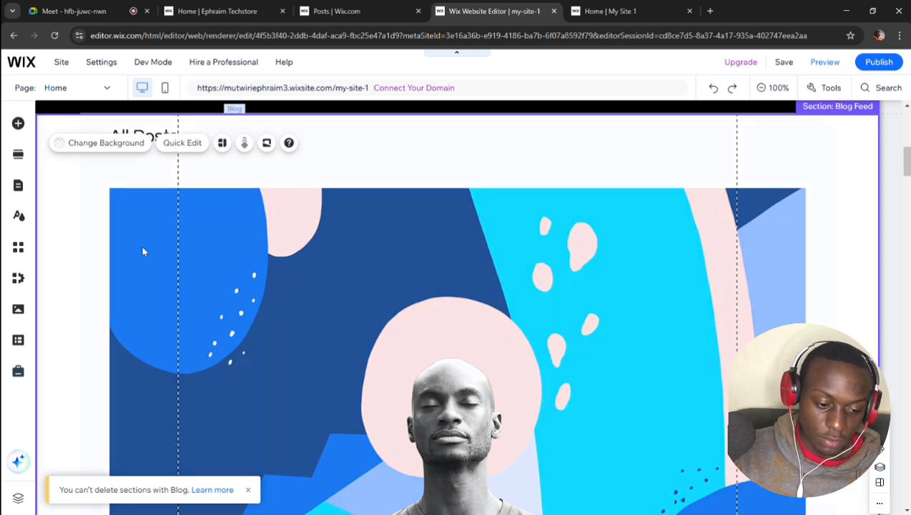
Look through the sample posts displayed in the home page's Blog Feed section
scroll(142, 252, down, 7)
scroll(142, 252, down, 5)
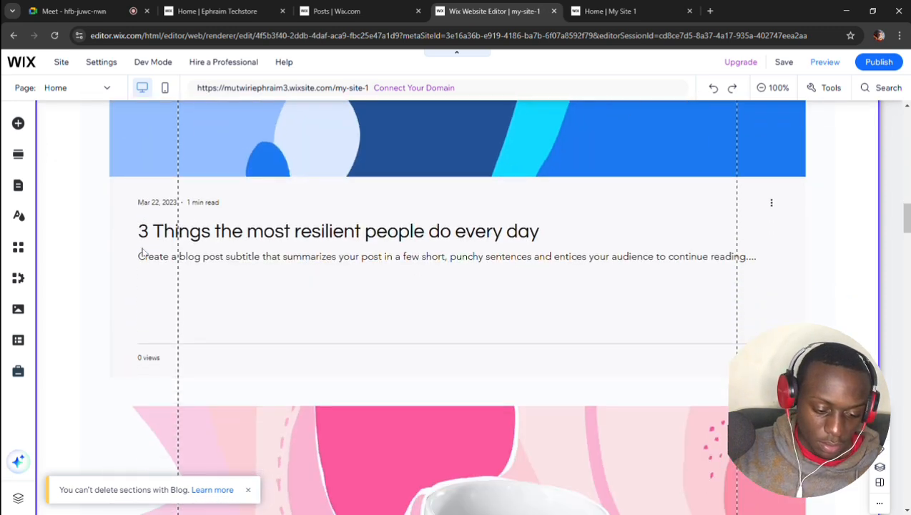
scroll(142, 251, down, 2)
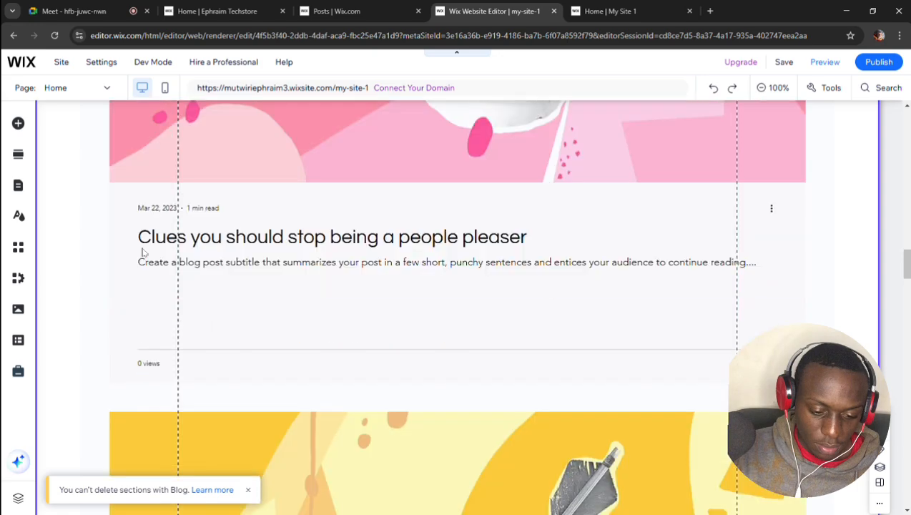
scroll(142, 252, down, 15)
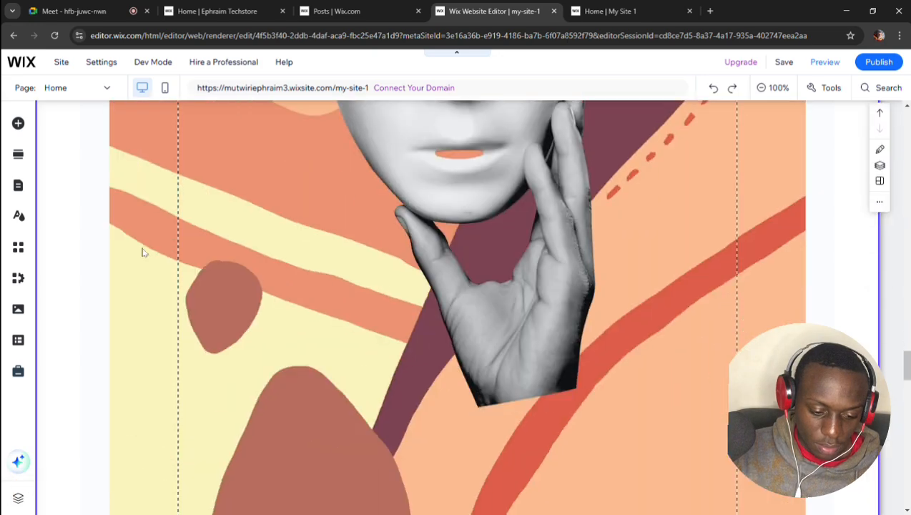
scroll(142, 251, down, 8)
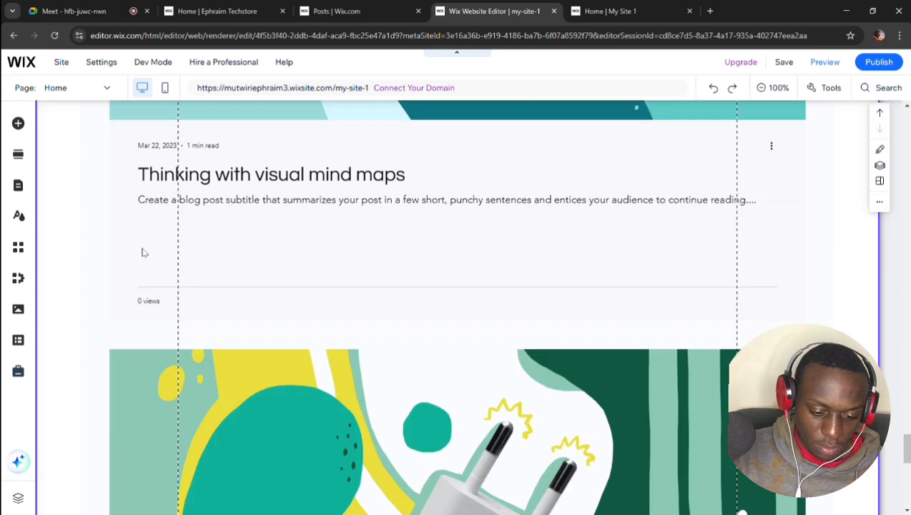
Return to the AI-generated blog post, publish it and dismiss the offer to promote it
click(314, 13)
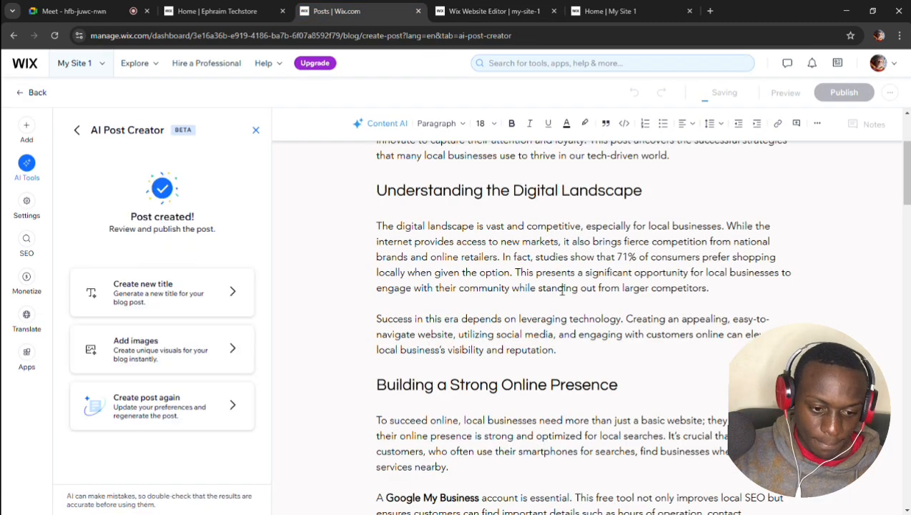
scroll(562, 334, down, 1)
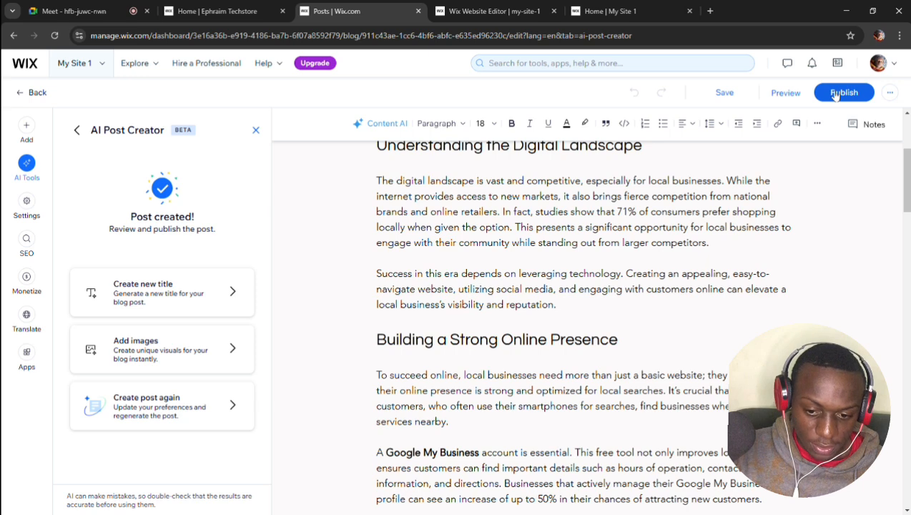
click(835, 94)
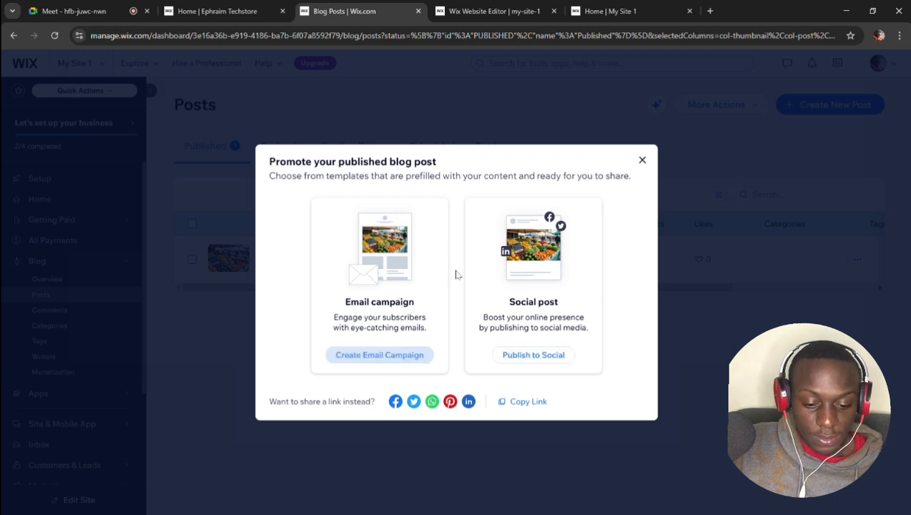
click(642, 162)
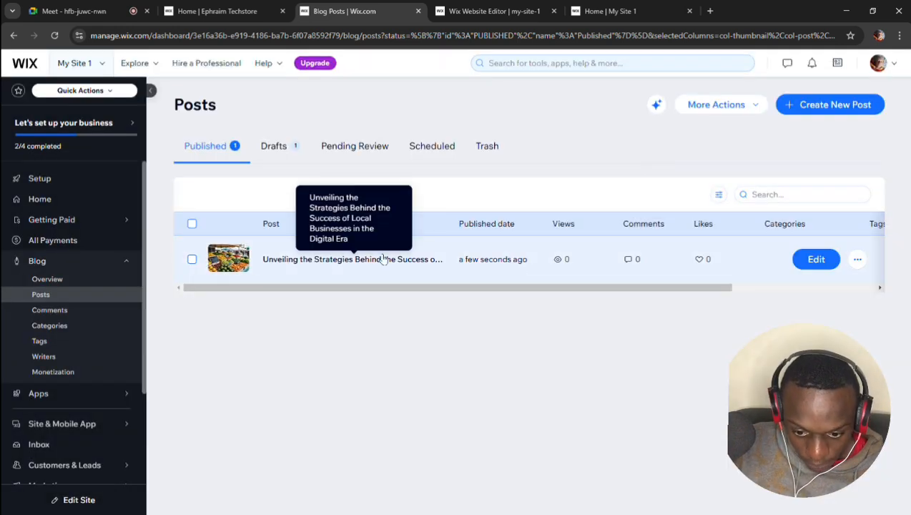
Examine the All Posts section of My Site 1's live home page for the newly published blog post
click(607, 11)
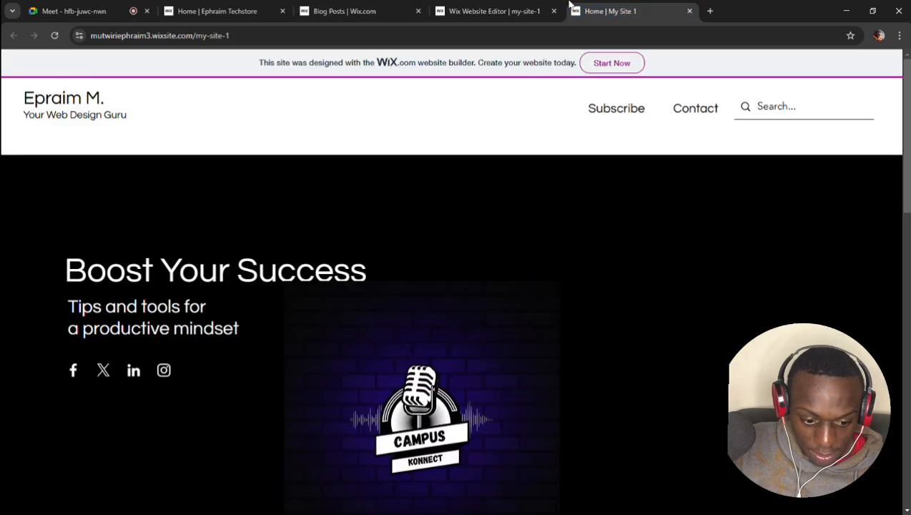
scroll(537, 333, down, 5)
scroll(540, 336, down, 3)
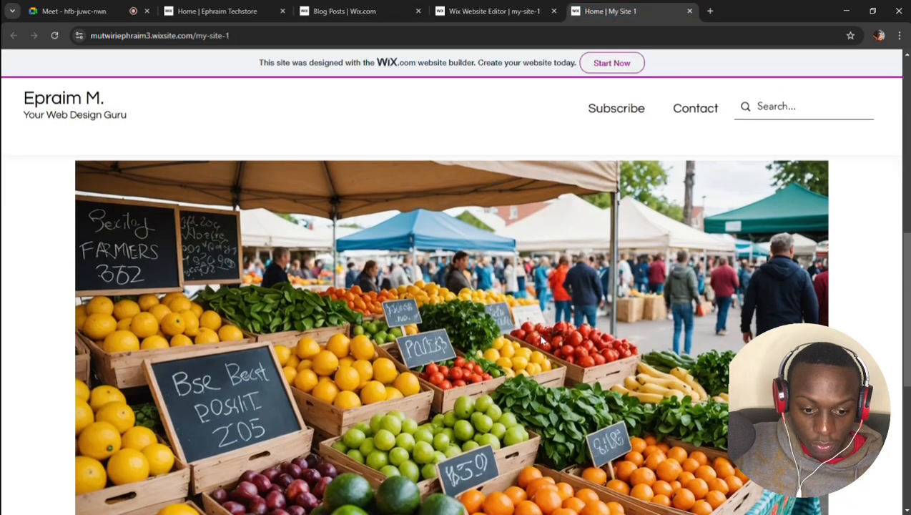
scroll(544, 337, up, 2)
scroll(545, 341, down, 6)
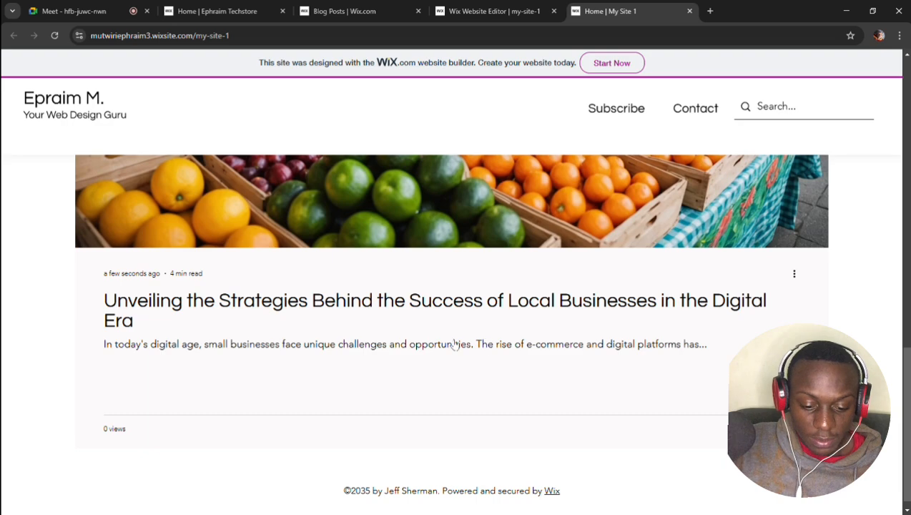
scroll(455, 346, up, 2)
scroll(453, 346, down, 2)
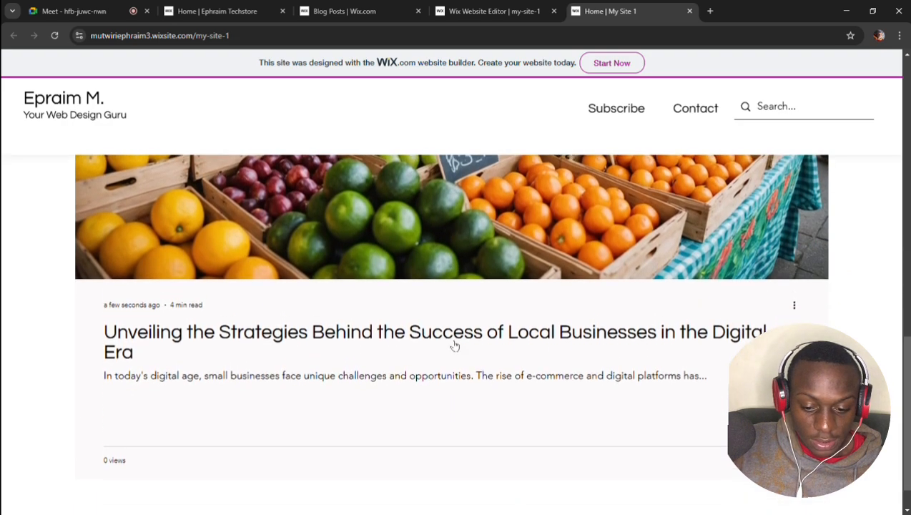
scroll(454, 346, up, 4)
scroll(454, 346, up, 3)
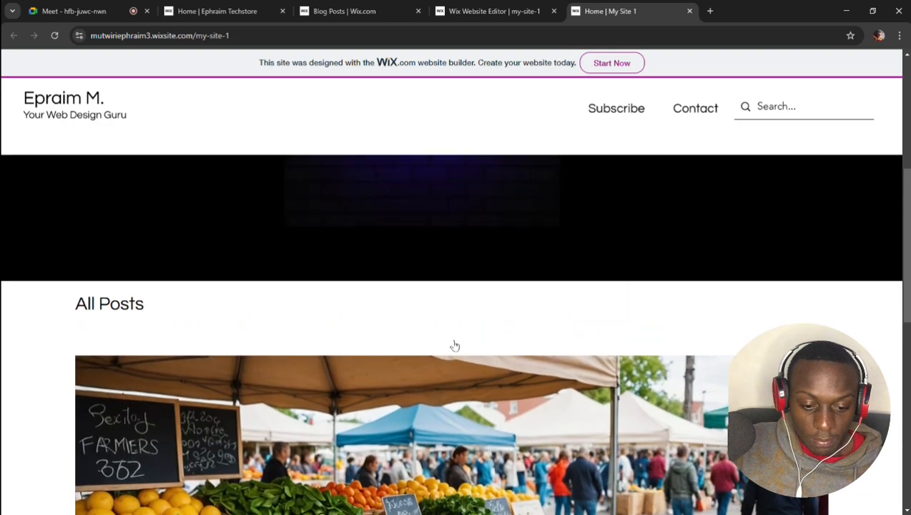
scroll(450, 345, down, 1)
scroll(450, 345, down, 4)
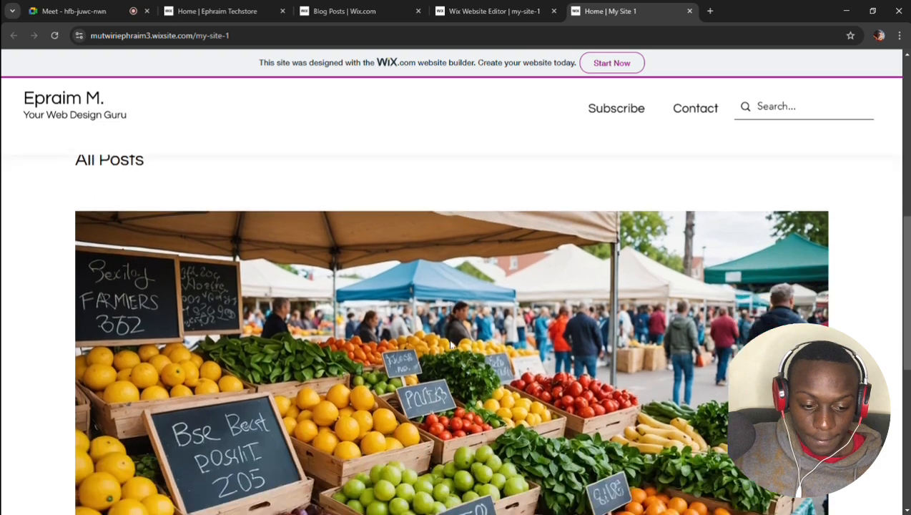
scroll(450, 345, down, 4)
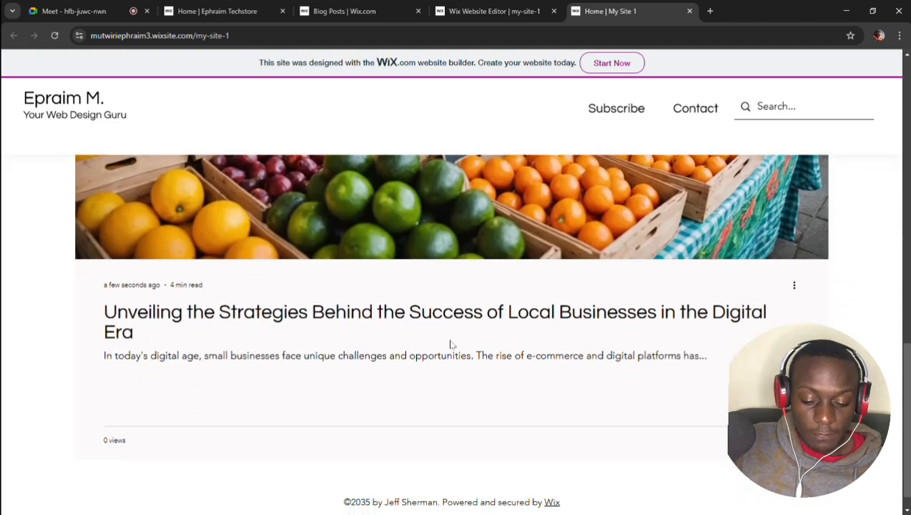
Return to the website editor and look through the site's menu pages, blog pages and lightboxes
click(482, 7)
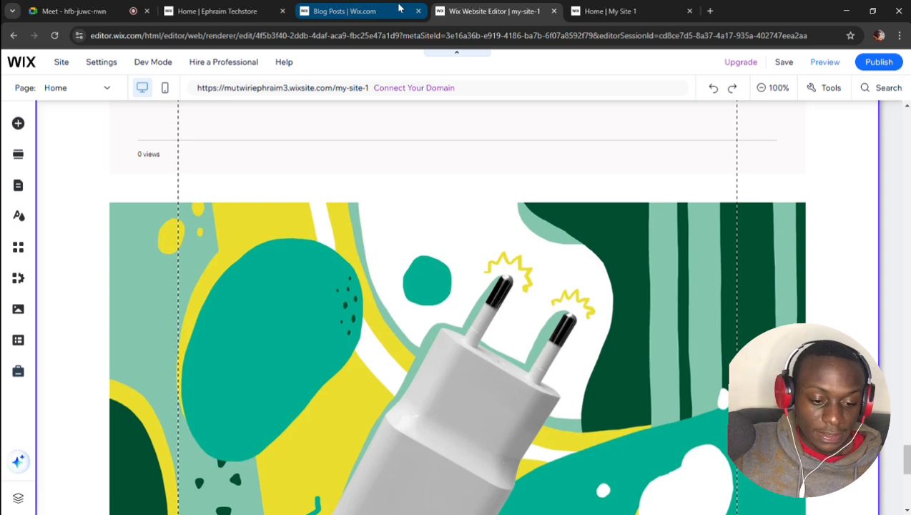
click(109, 87)
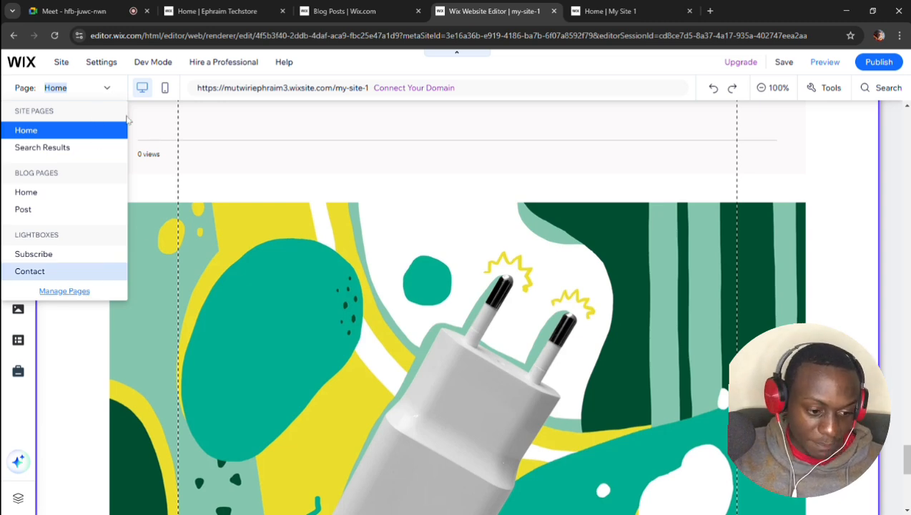
click(105, 89)
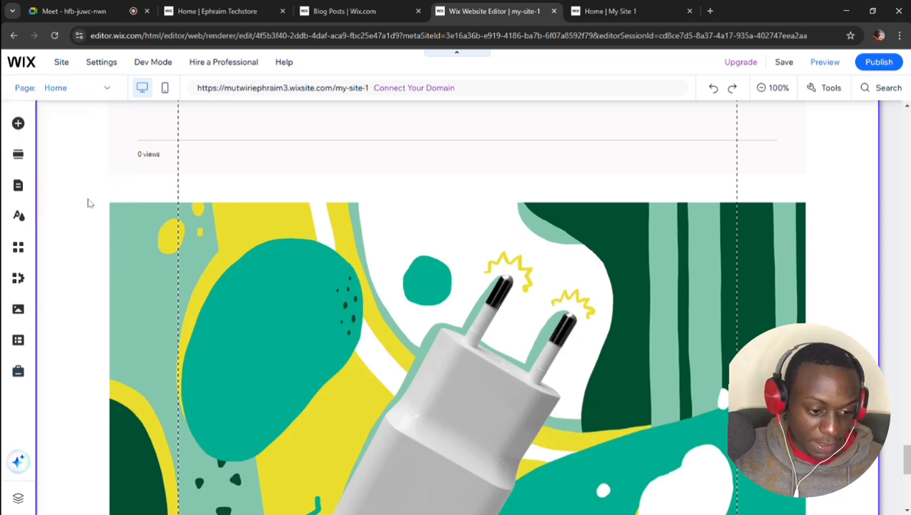
click(103, 89)
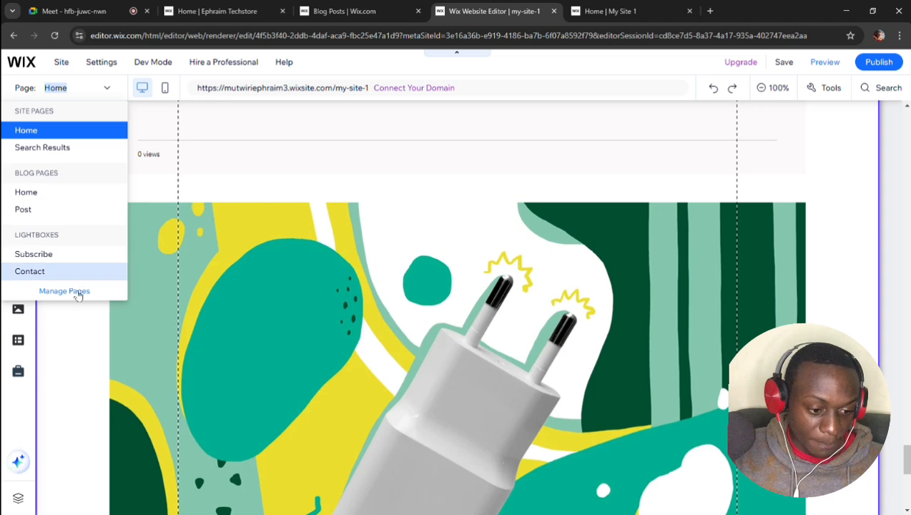
click(74, 292)
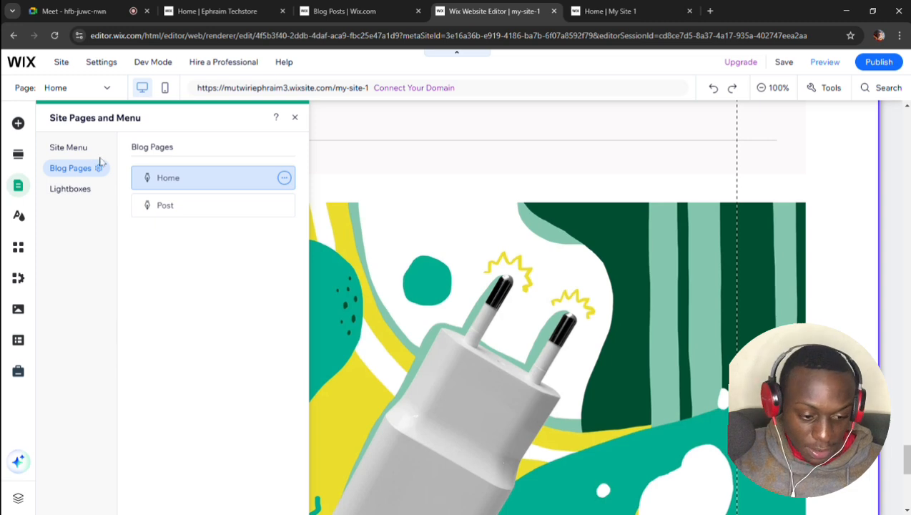
click(80, 193)
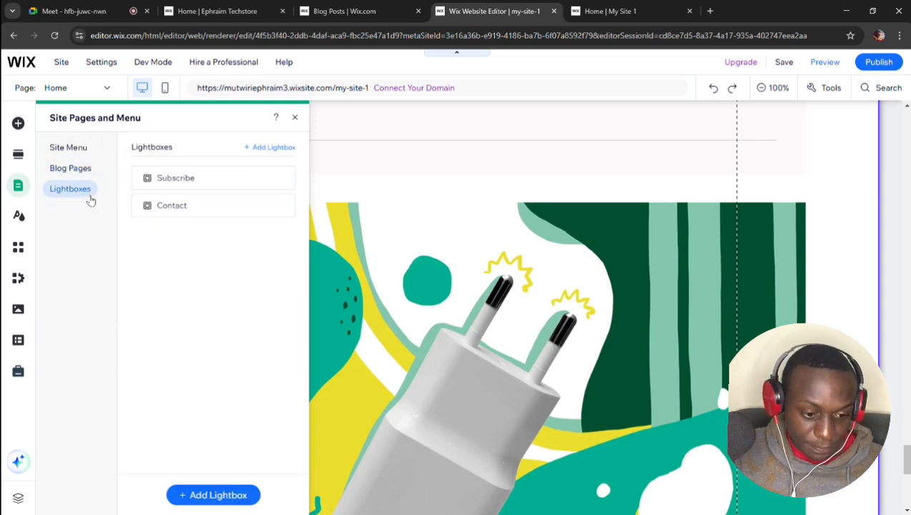
click(80, 168)
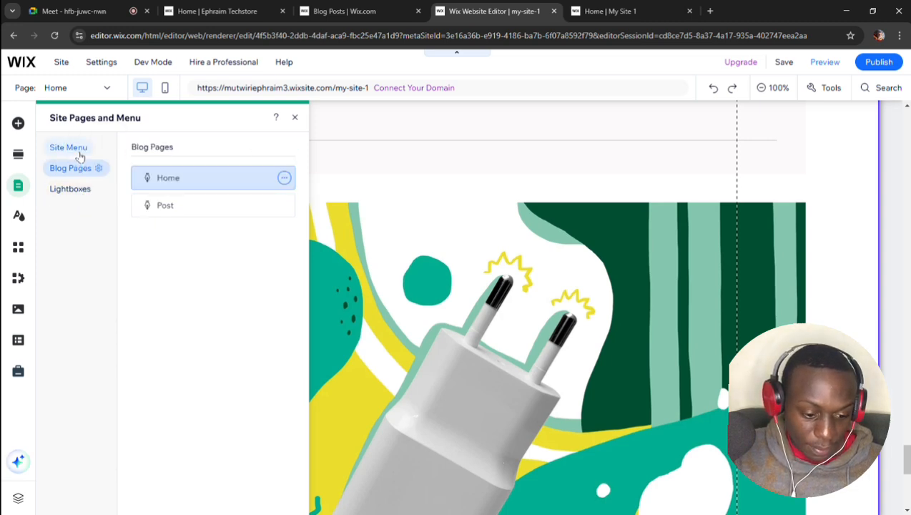
click(78, 150)
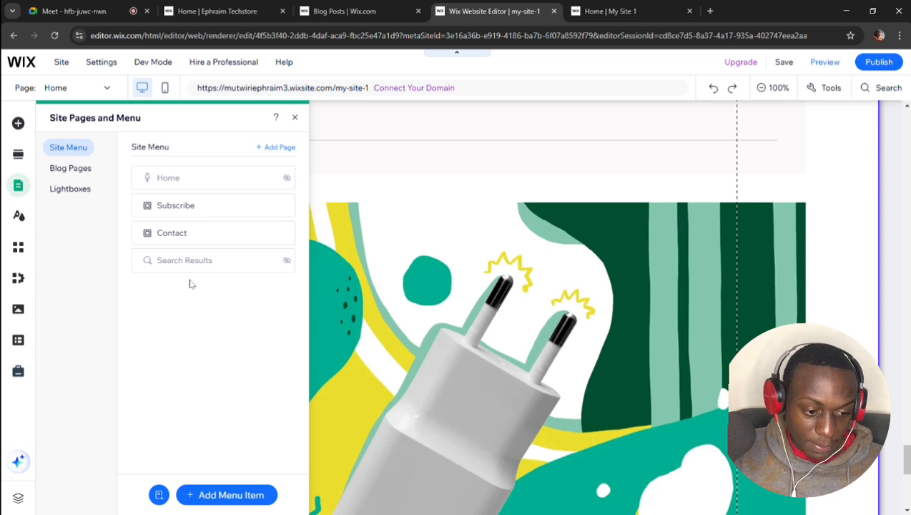
click(63, 170)
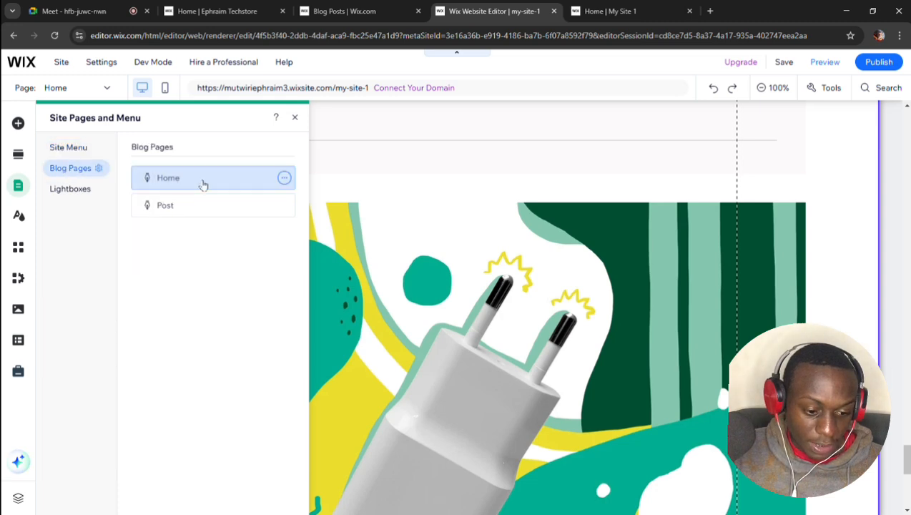
Check the available options for the Home blog page, then close the page manager
click(284, 178)
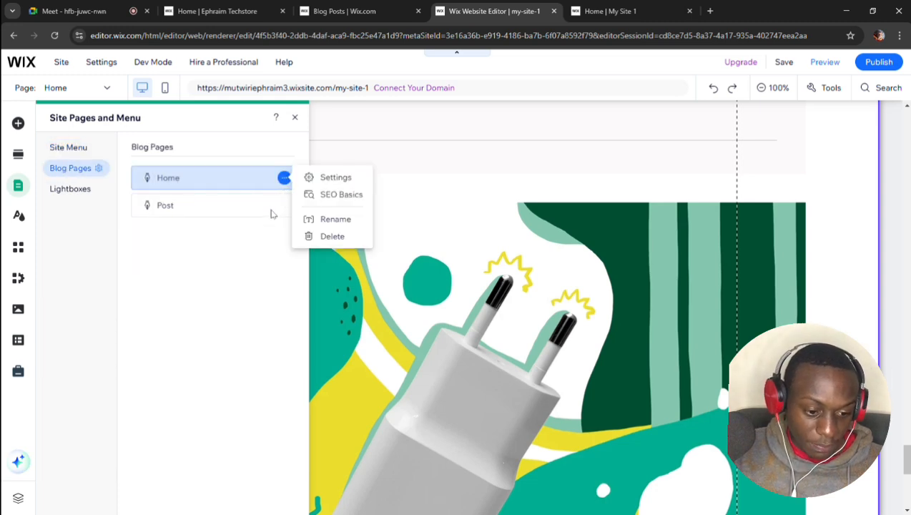
click(282, 212)
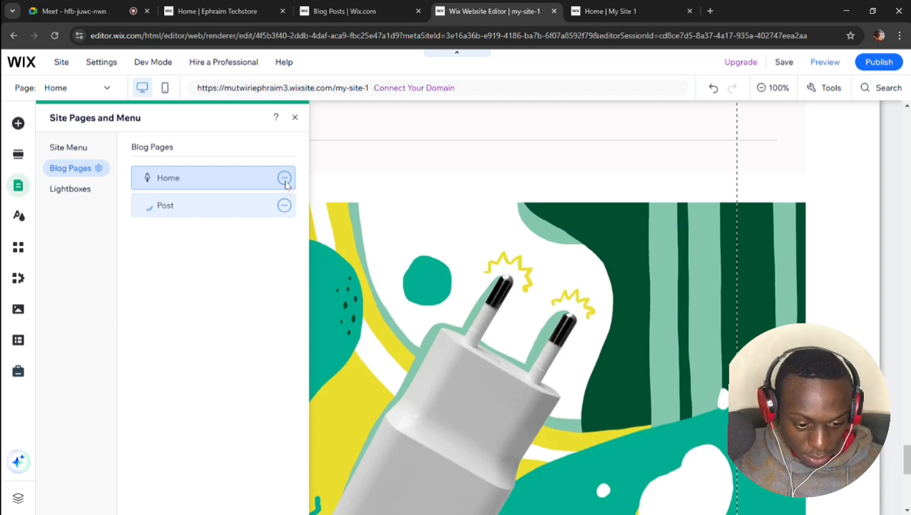
click(285, 179)
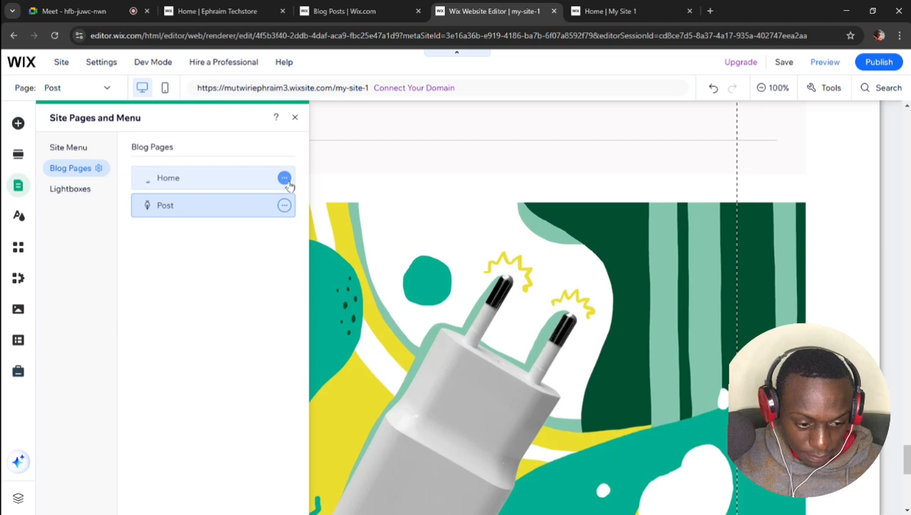
click(285, 179)
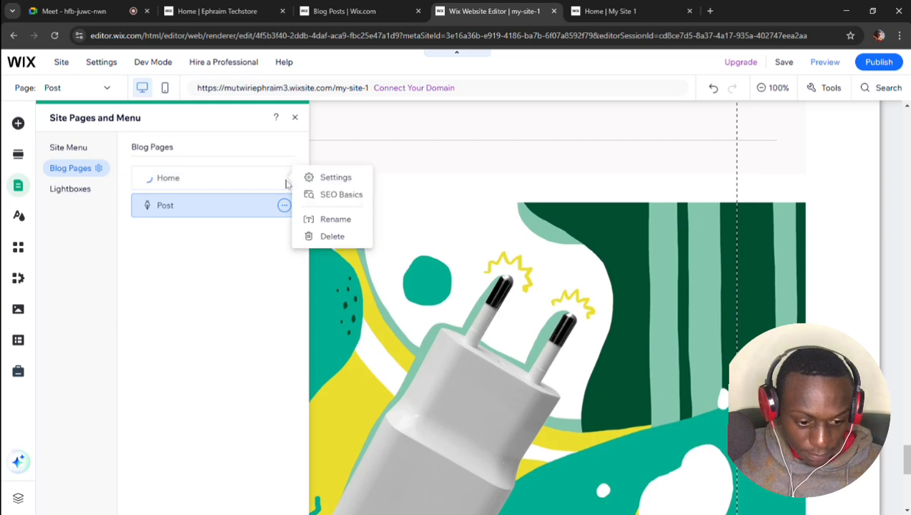
click(301, 135)
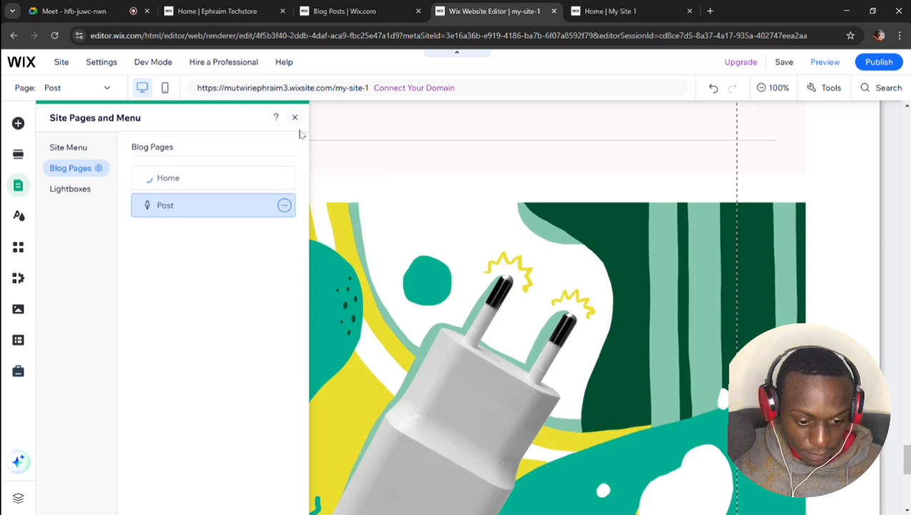
click(296, 118)
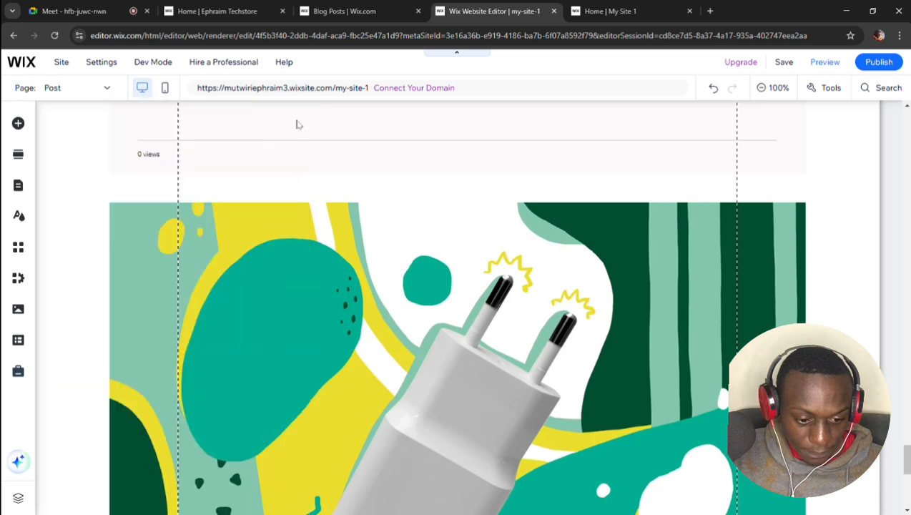
Browse the image and Video & Music elements that can be added to the page, then close the element library
scroll(249, 206, up, 3)
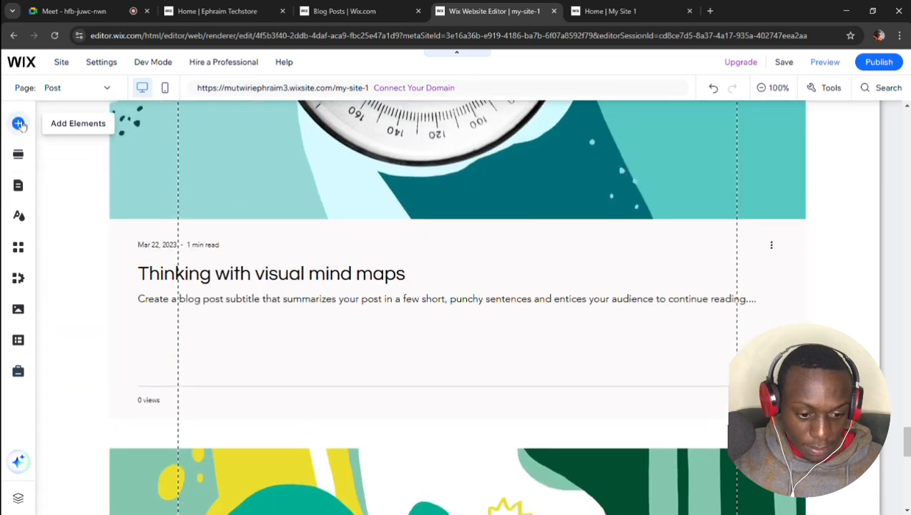
click(20, 123)
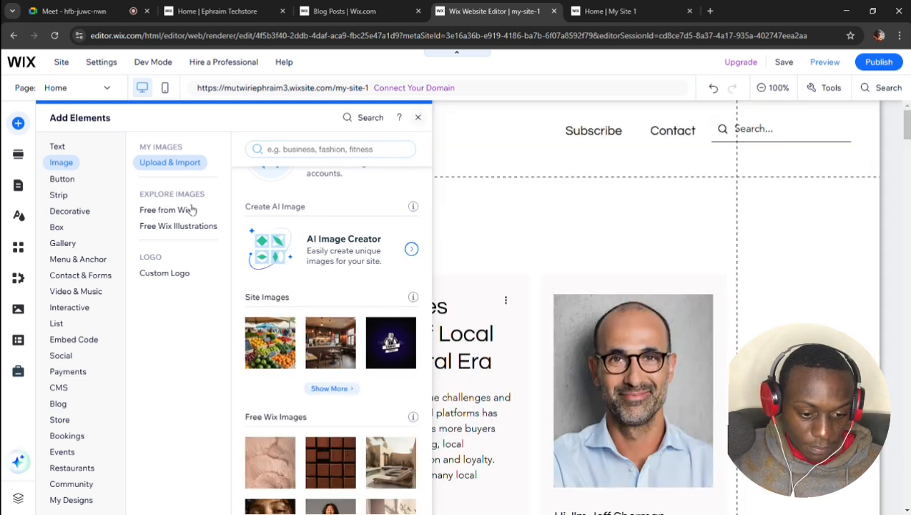
click(88, 290)
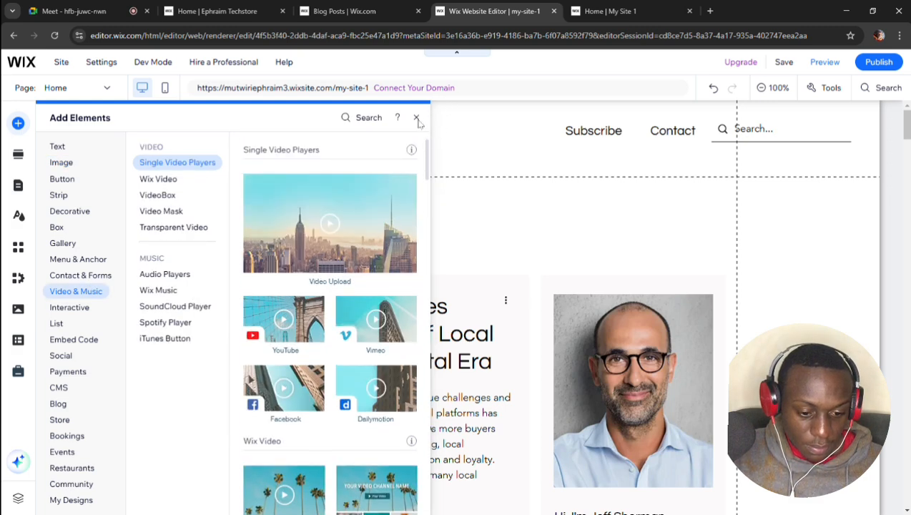
click(416, 117)
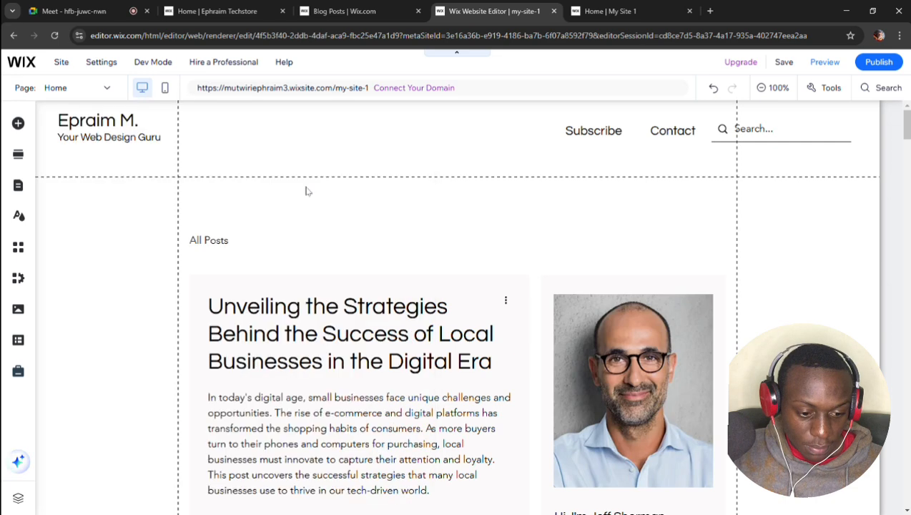
Reopen the page manager and inspect the pages listed in the Site Menu
key(ctrl+z)
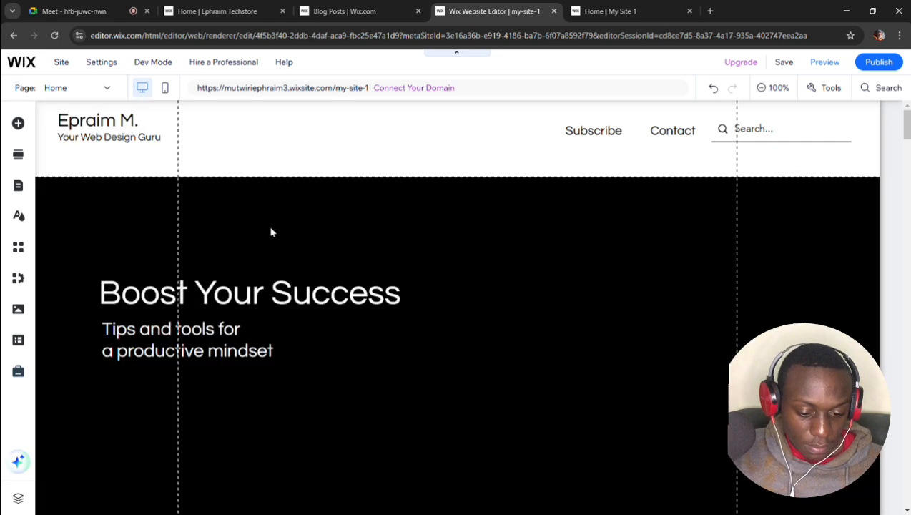
scroll(200, 205, down, 1)
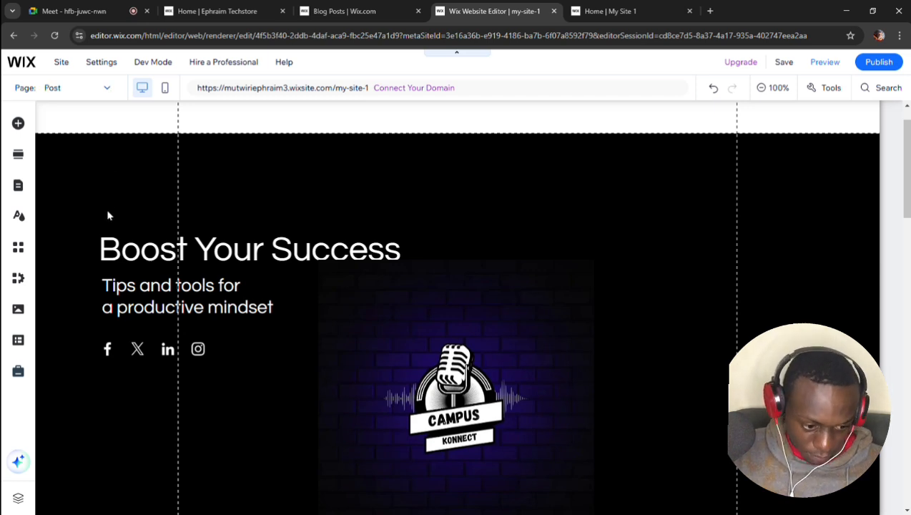
click(108, 90)
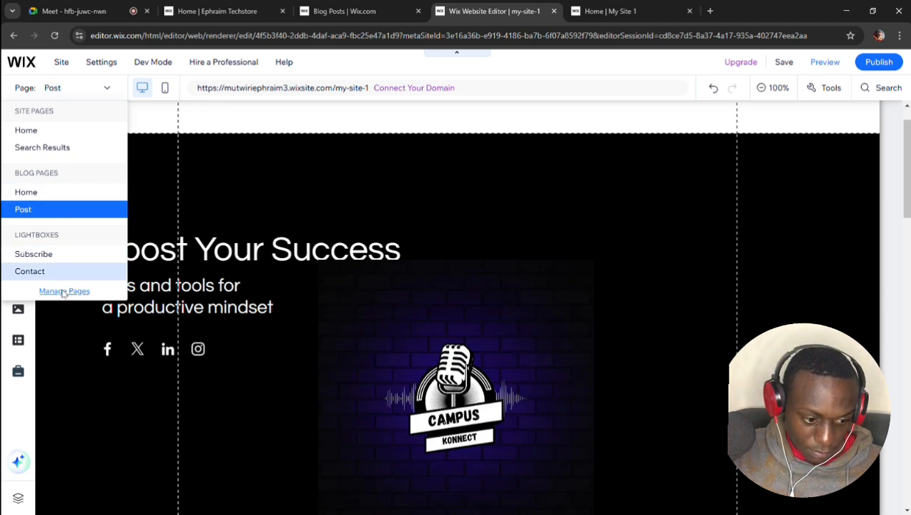
click(63, 291)
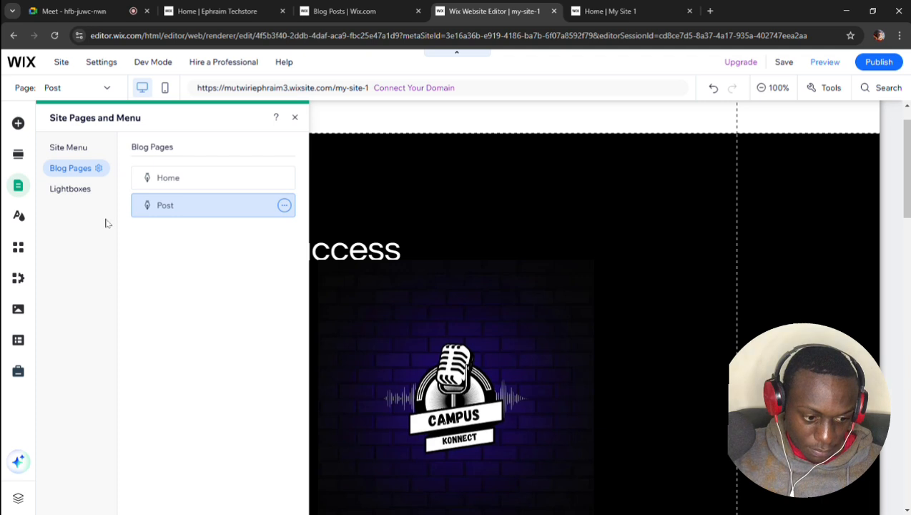
click(69, 150)
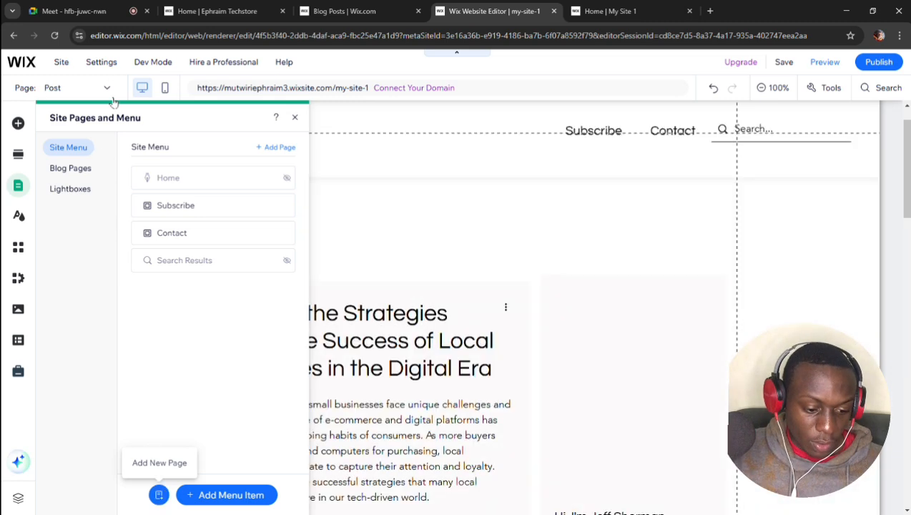
Open the gallery for adding a new page from the Site Menu and browse the About page templates
click(159, 496)
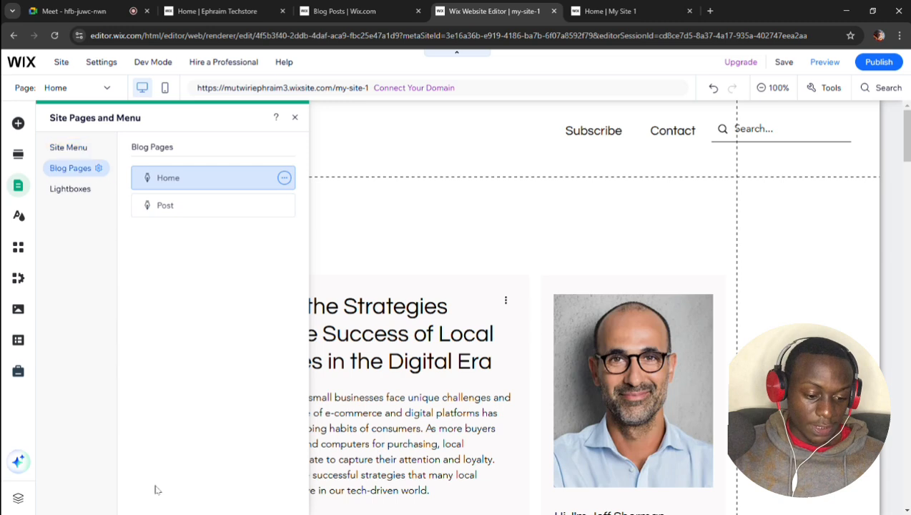
click(72, 149)
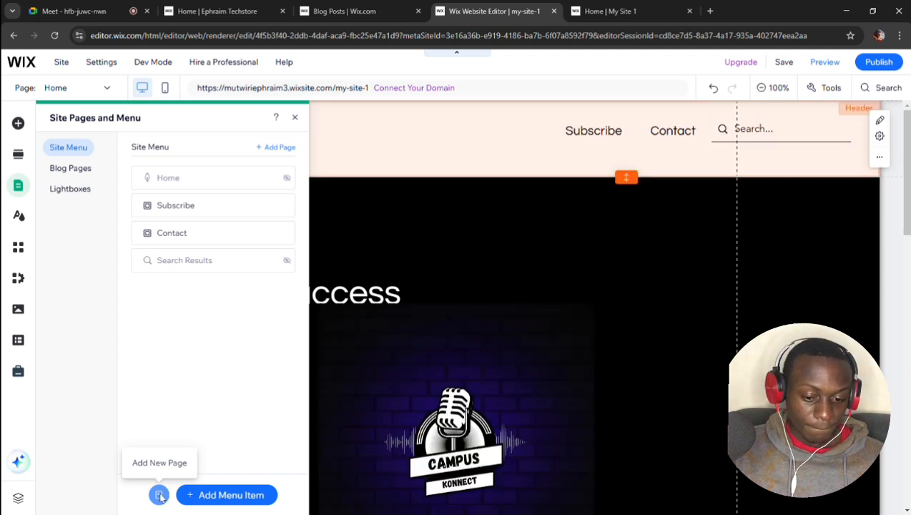
click(158, 495)
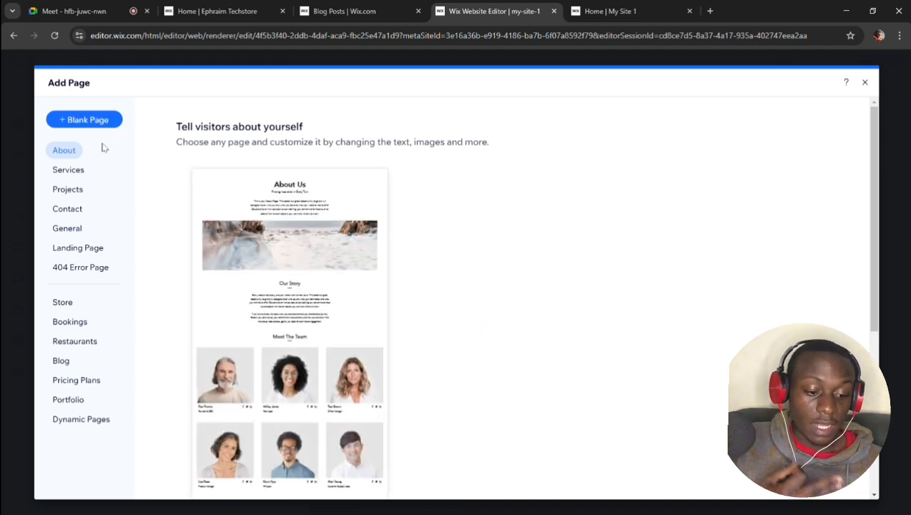
mouse_move(241, 180)
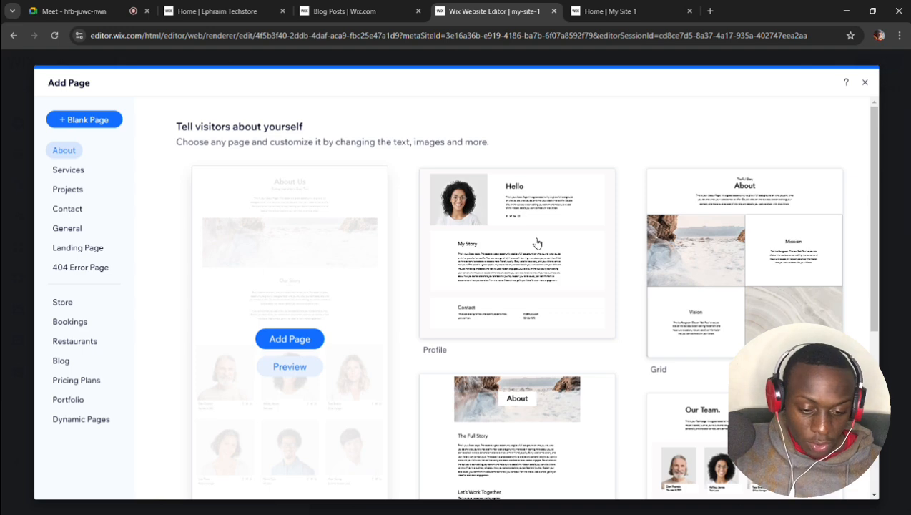
mouse_move(537, 243)
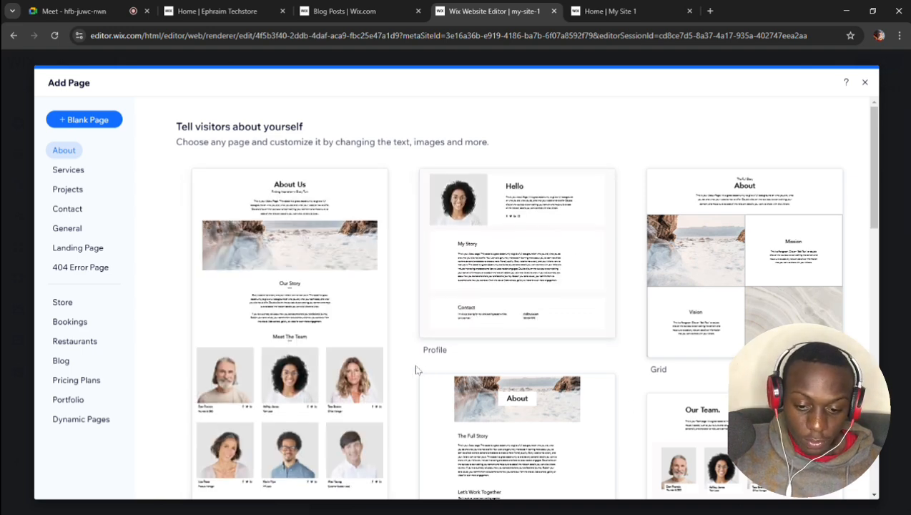
scroll(417, 370, down, 2)
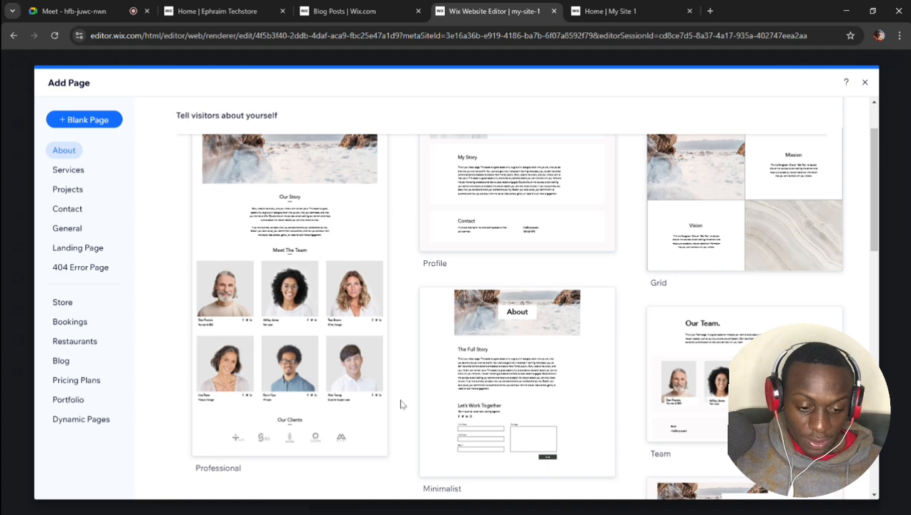
scroll(400, 403, down, 1)
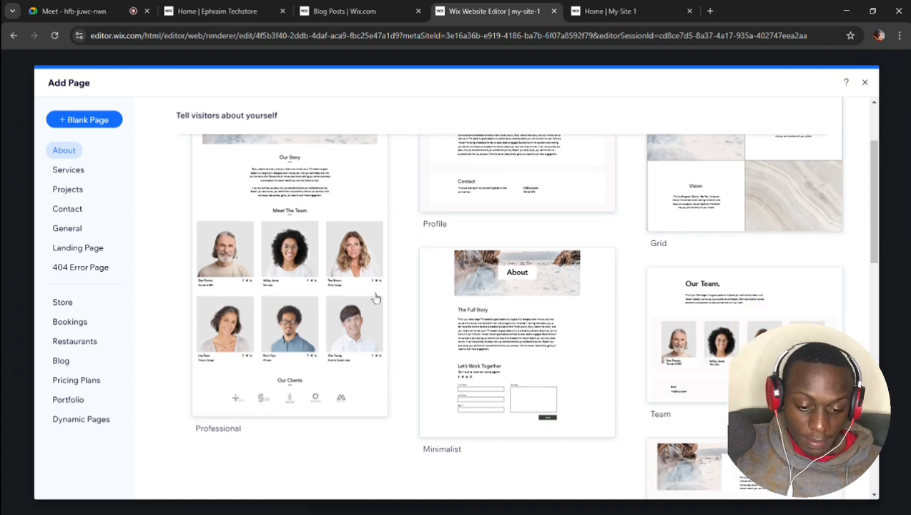
scroll(372, 297, up, 1)
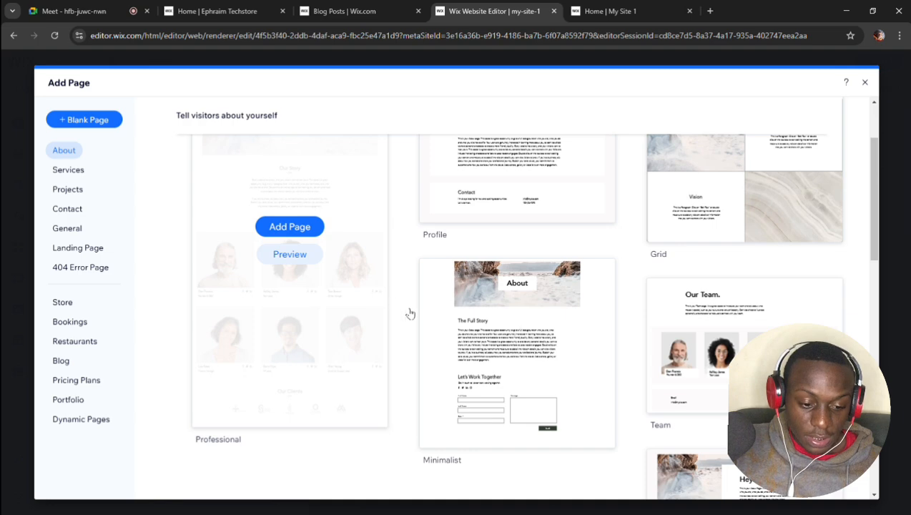
scroll(422, 316, up, 1)
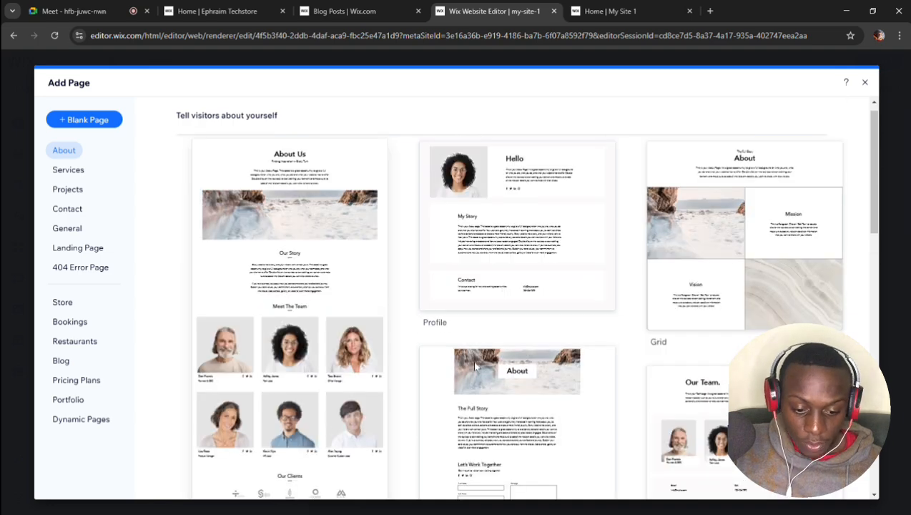
scroll(476, 366, down, 2)
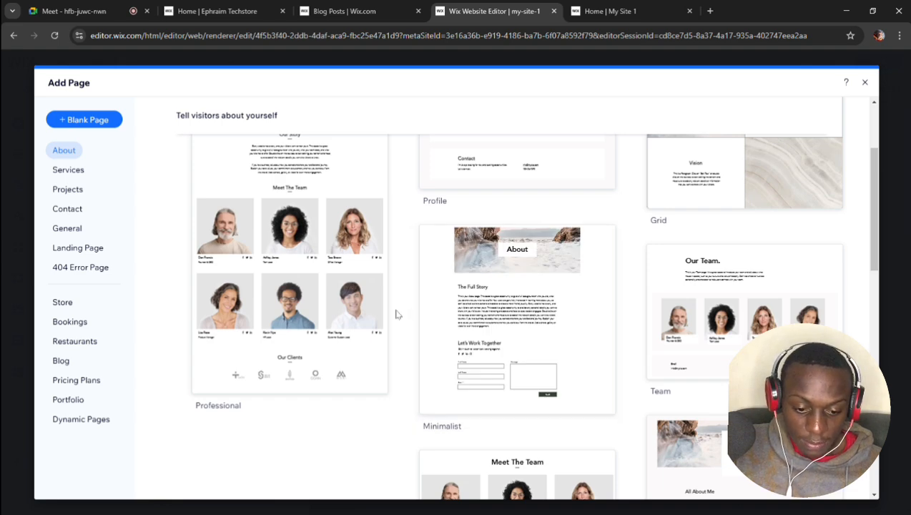
scroll(398, 314, down, 3)
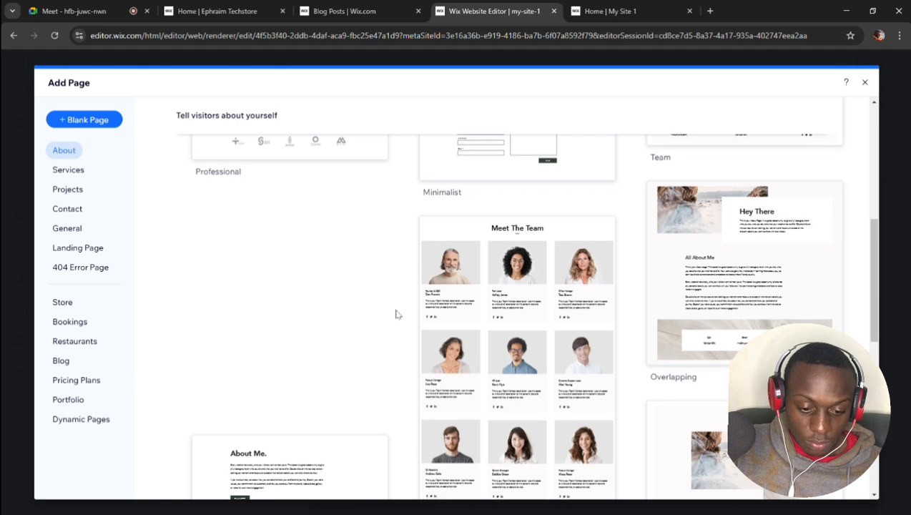
scroll(398, 314, down, 1)
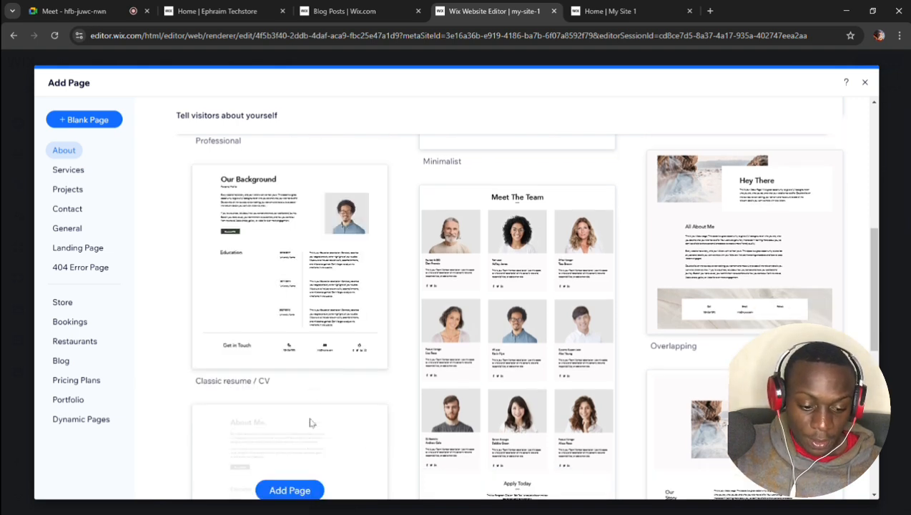
Add a page from the Basic resume / CV template, keep the name About, and close the page manager
mouse_move(315, 433)
scroll(285, 422, down, 5)
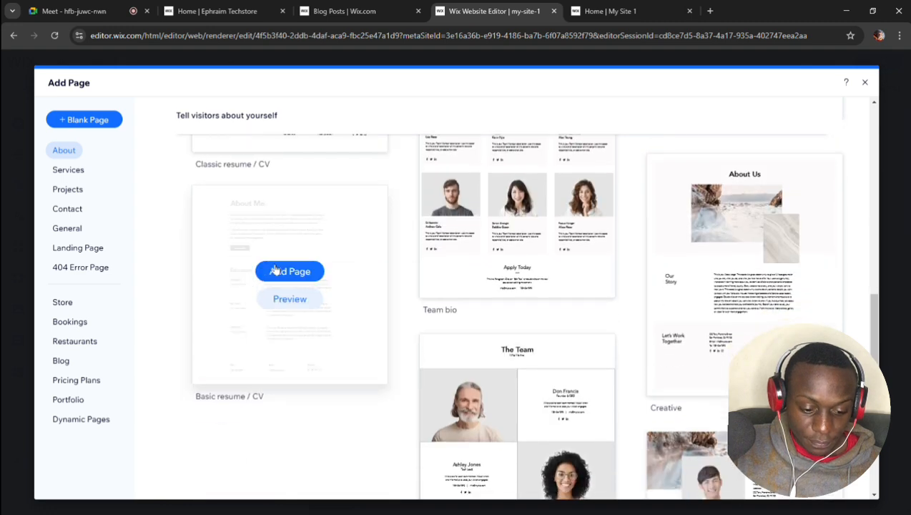
click(278, 270)
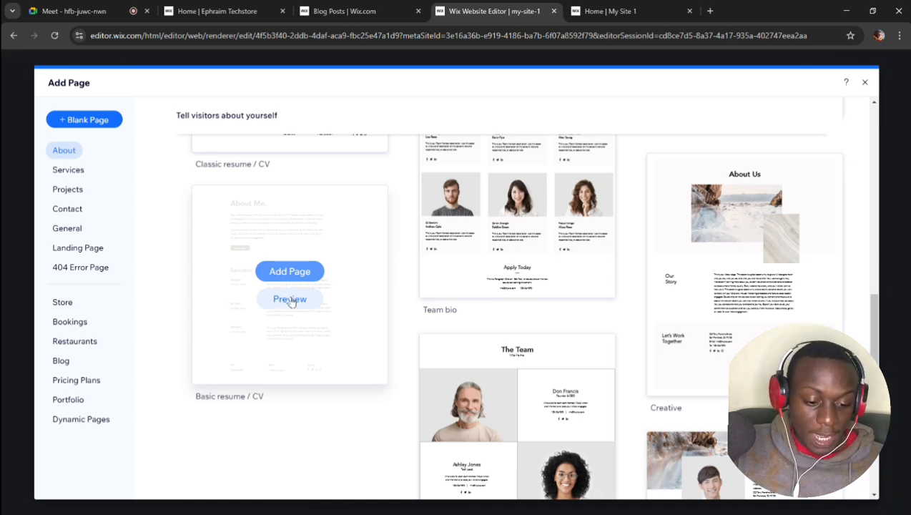
click(290, 300)
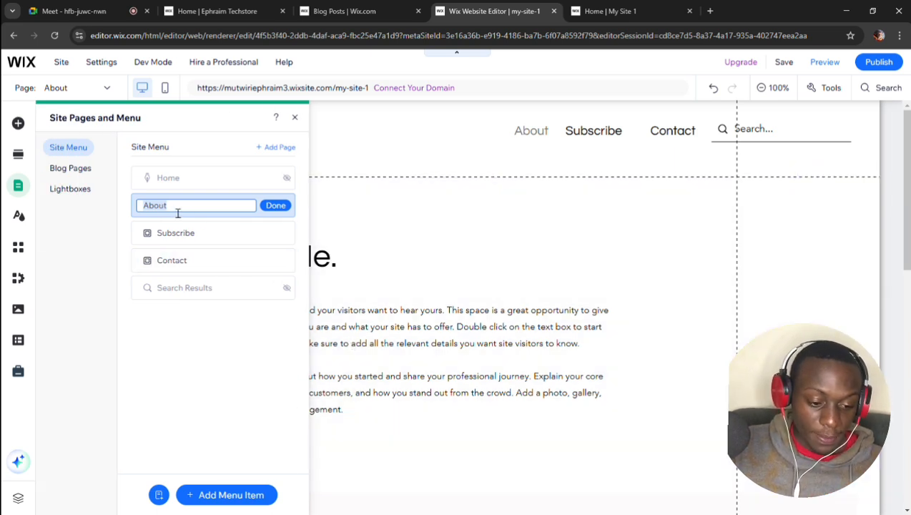
click(275, 205)
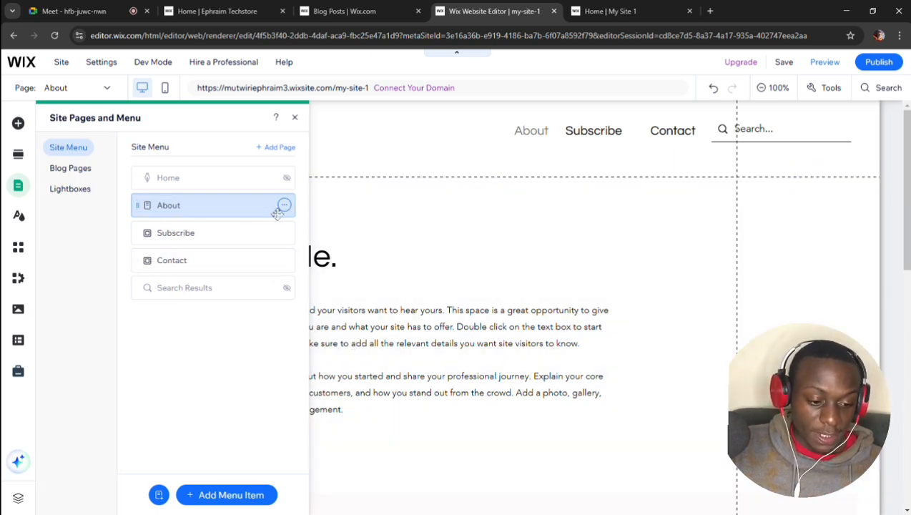
click(296, 118)
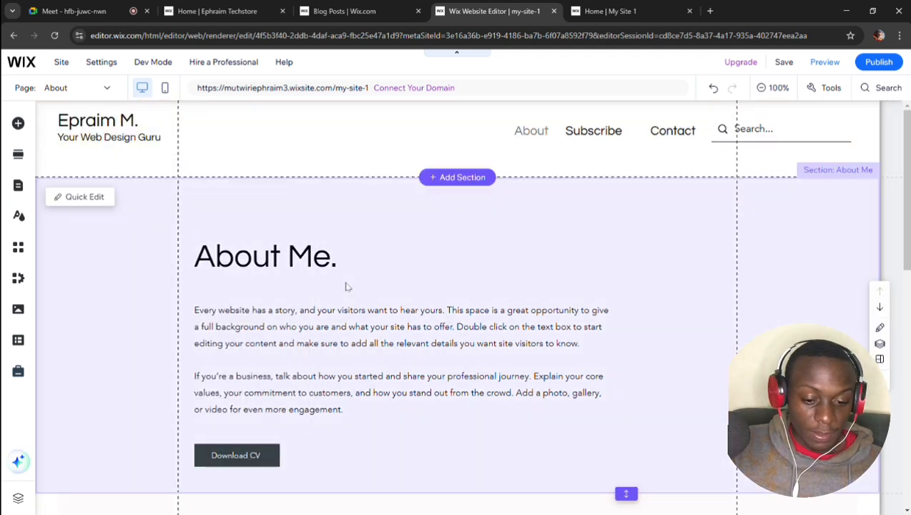
Set the year in the About page's footer copyright text to 2025
scroll(345, 286, down, 3)
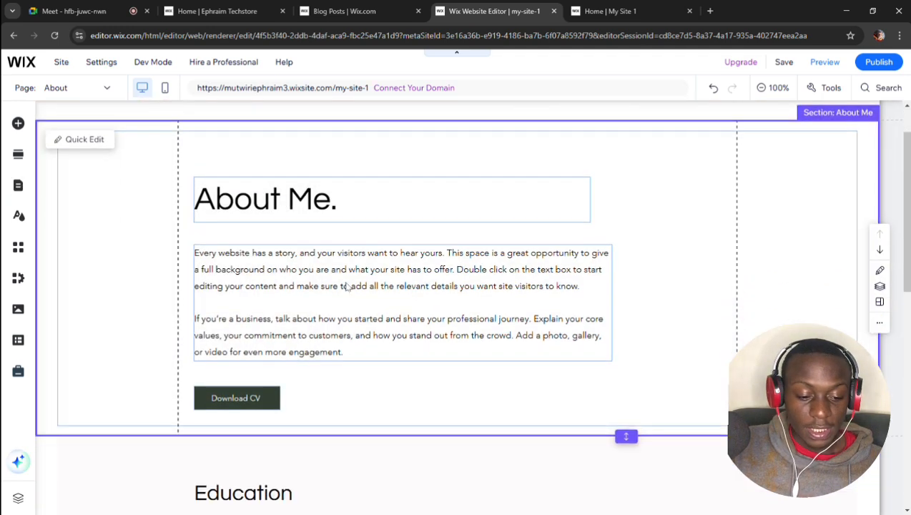
scroll(346, 286, down, 3)
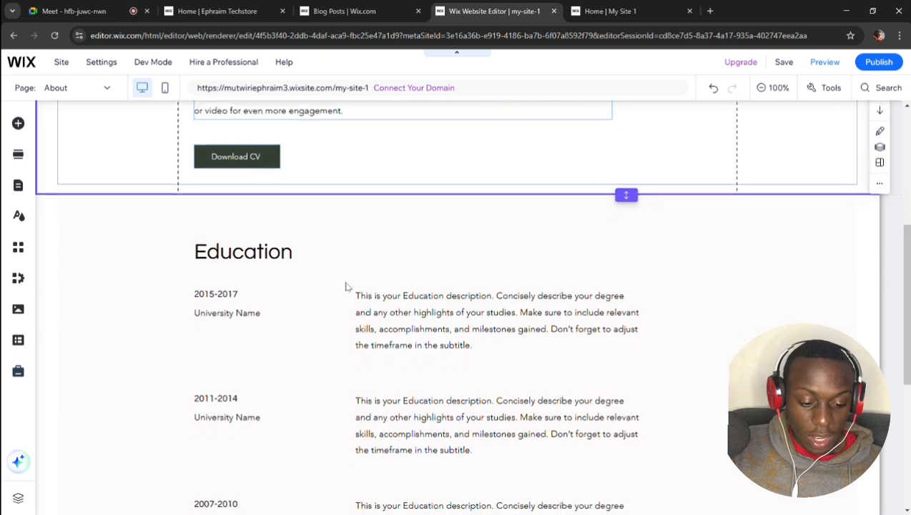
scroll(402, 324, down, 3)
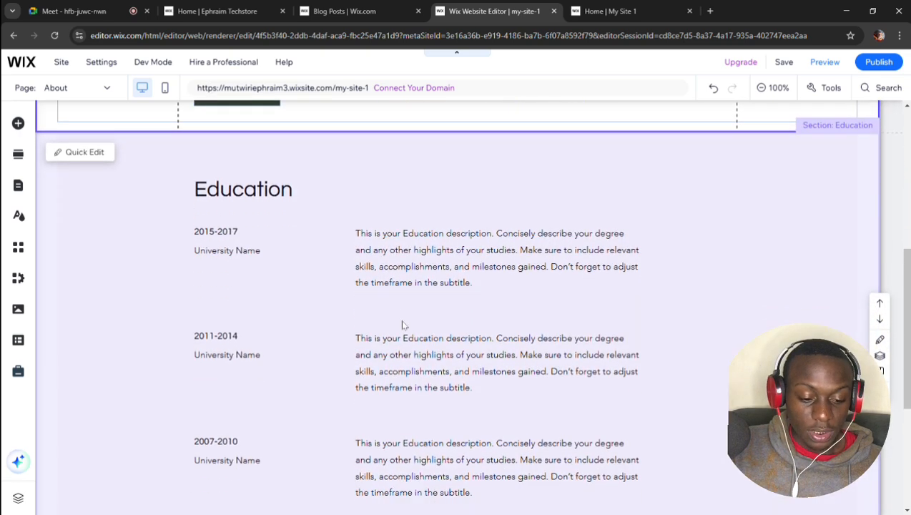
scroll(403, 323, down, 2)
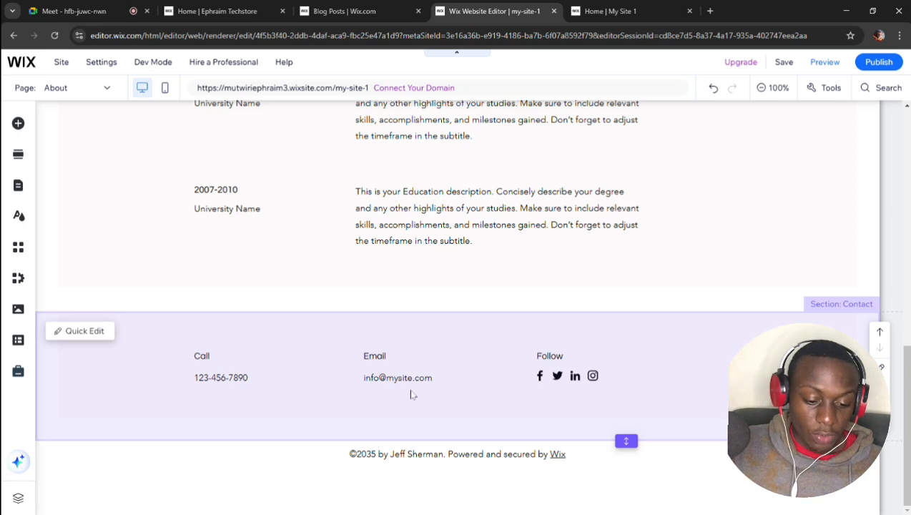
click(423, 459)
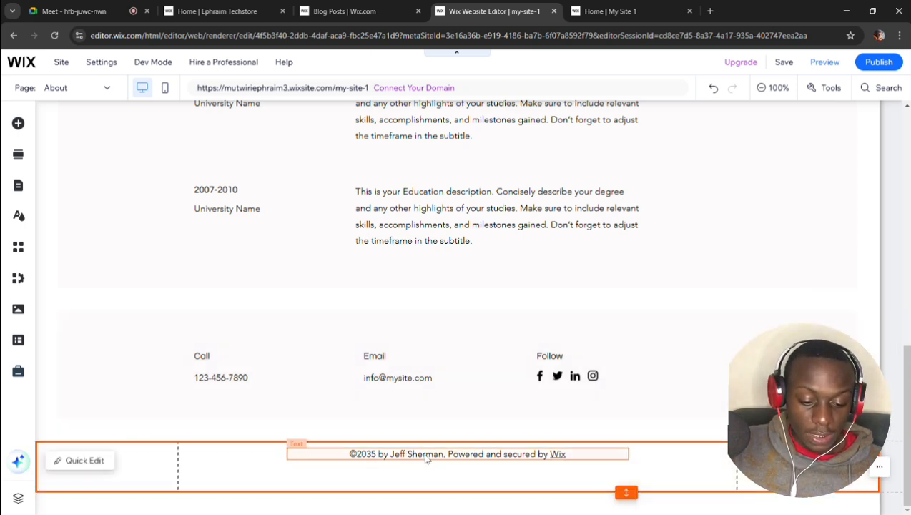
click(427, 459)
double_click(431, 459)
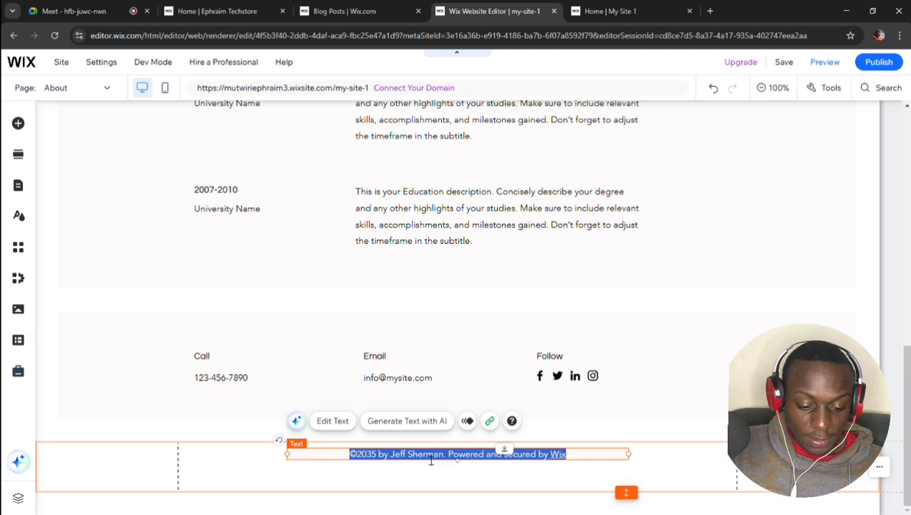
click(377, 456)
key(BackSpace)
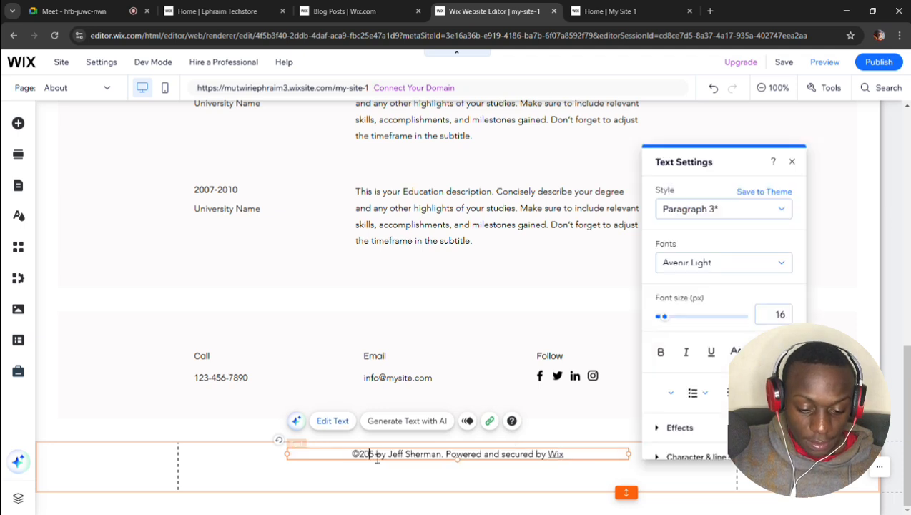
text(2)
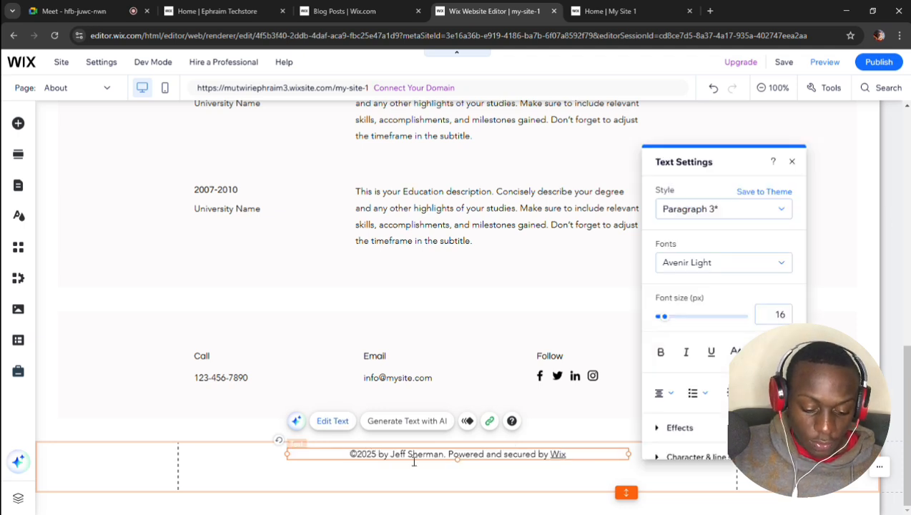
Replace the name in the footer copyright with the site owner's first name and remove "Powered and secured by Wix"
drag(444, 458, 397, 461)
text(Ephr)
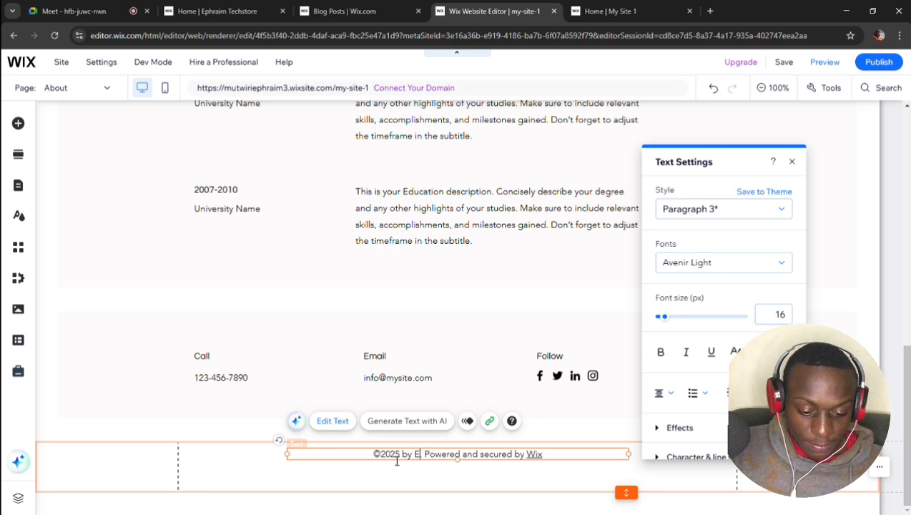
text(aim.)
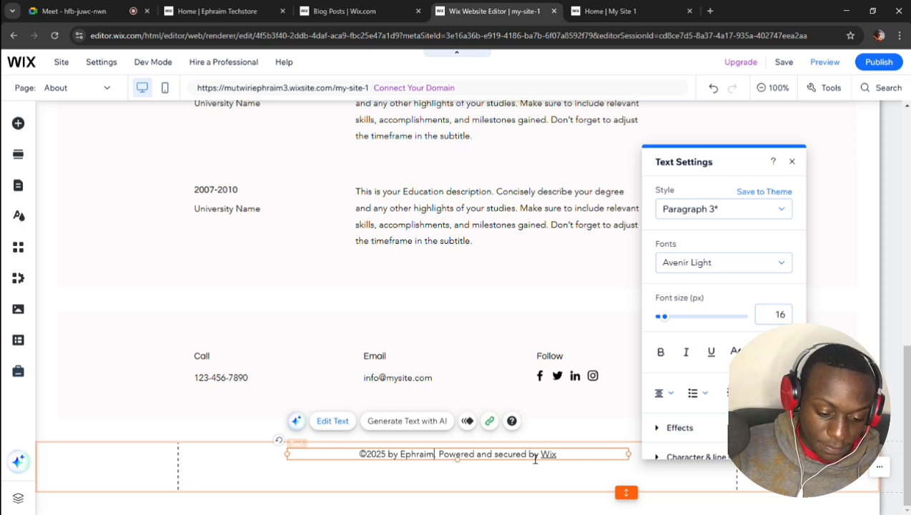
drag(566, 459, 446, 458)
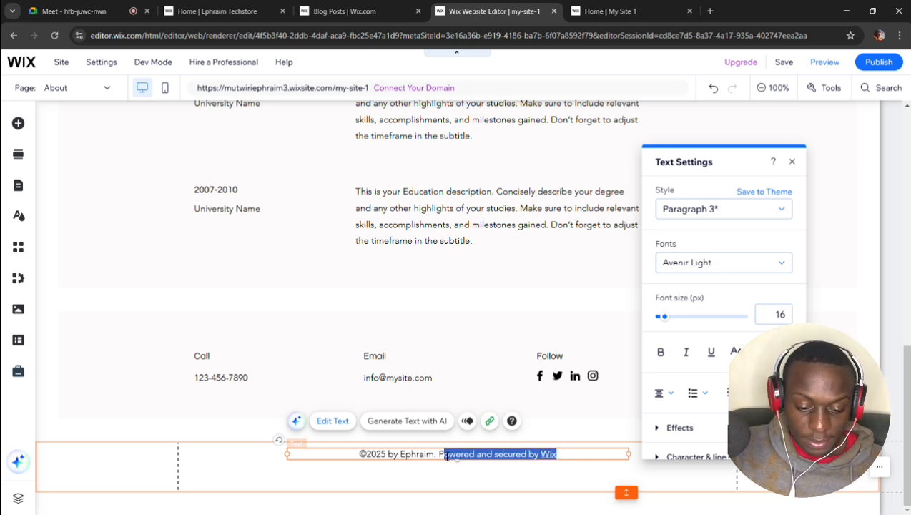
key(BackSpace)
key(BackSpace)
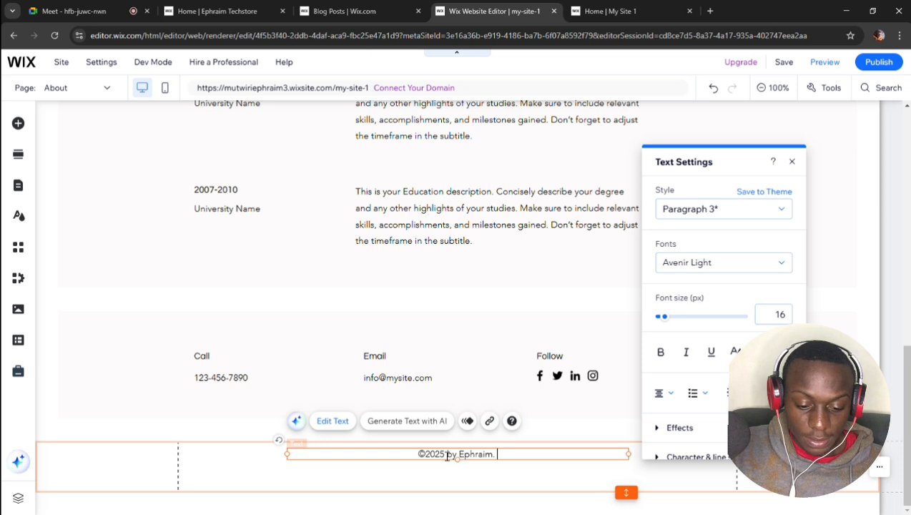
key(BackSpace)
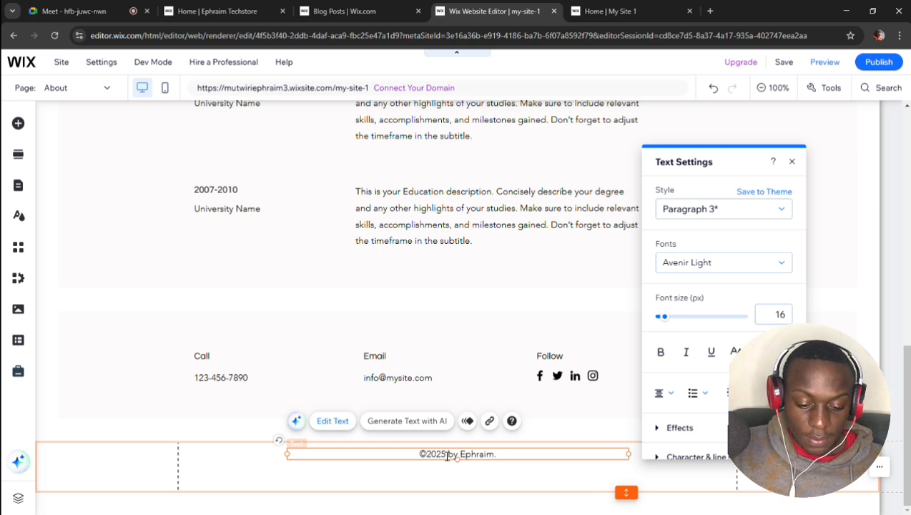
click(461, 318)
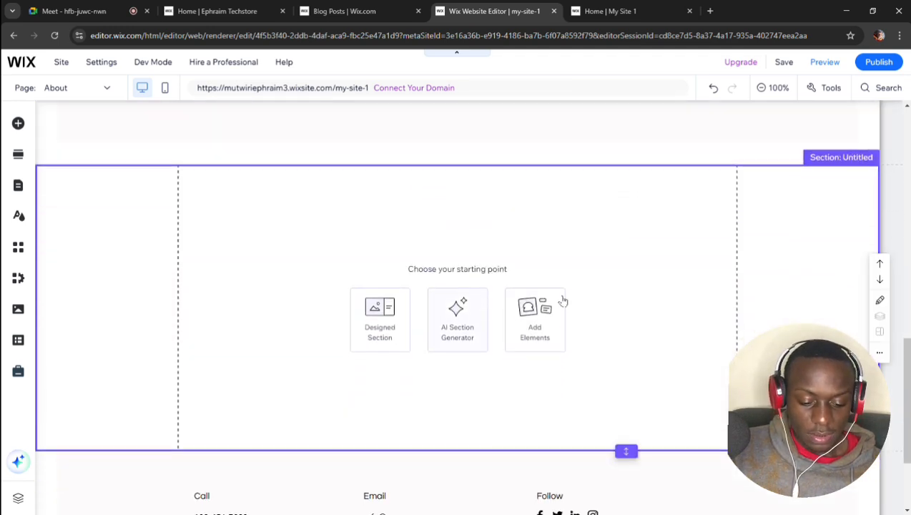
scroll(563, 301, down, 2)
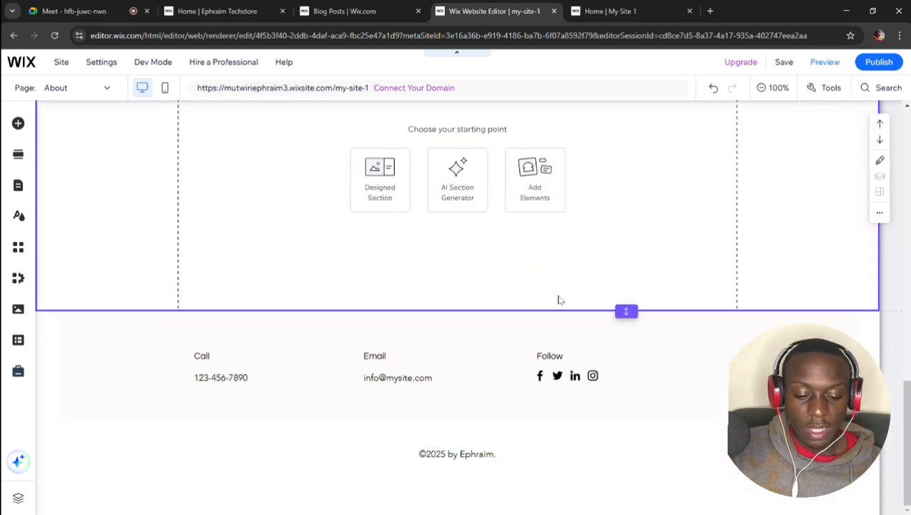
scroll(560, 301, up, 2)
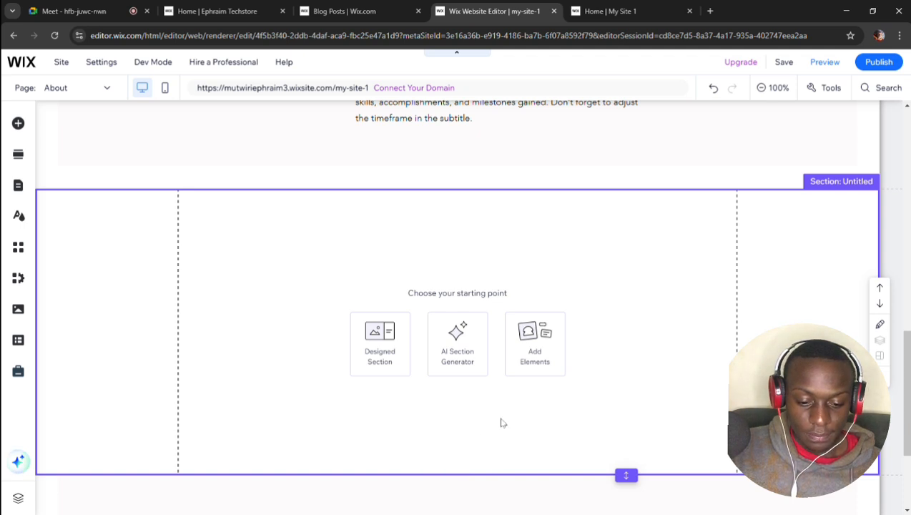
scroll(503, 422, down, 1)
scroll(503, 423, up, 1)
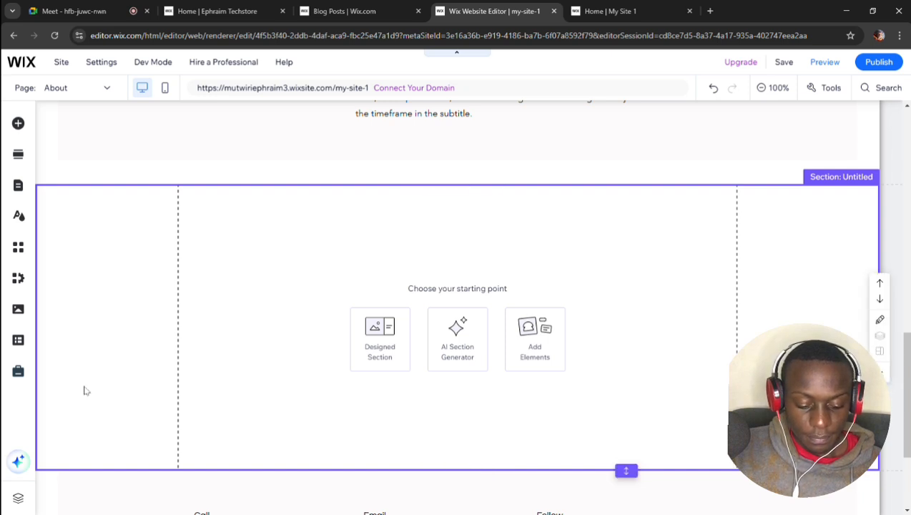
click(717, 96)
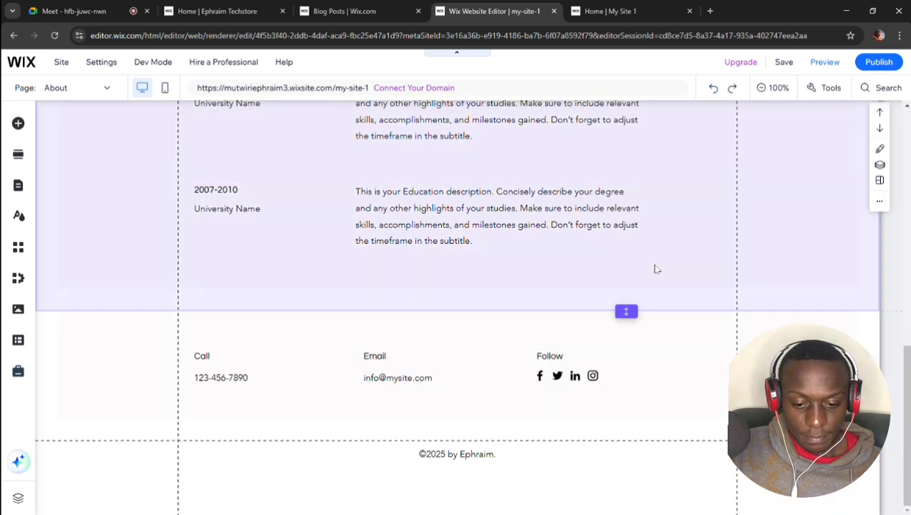
Publish the site with the new About page and the edited footer
scroll(656, 269, up, 3)
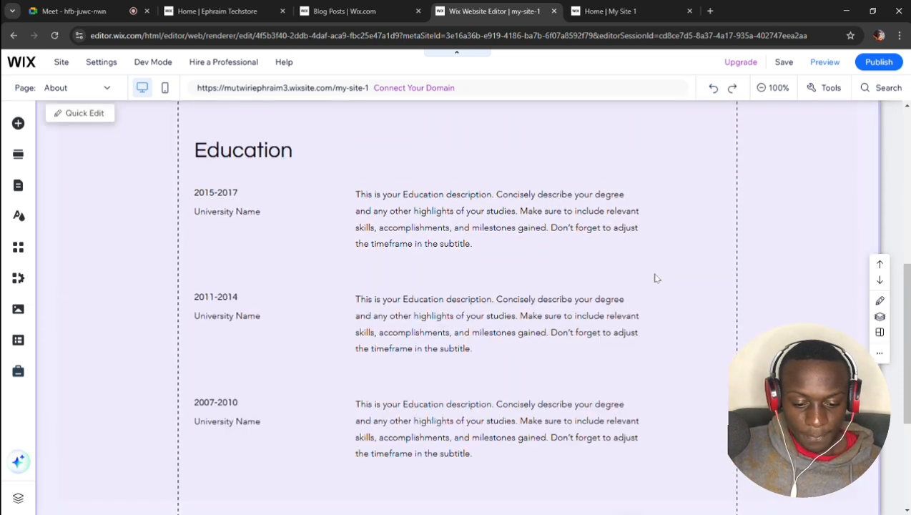
scroll(657, 277, up, 2)
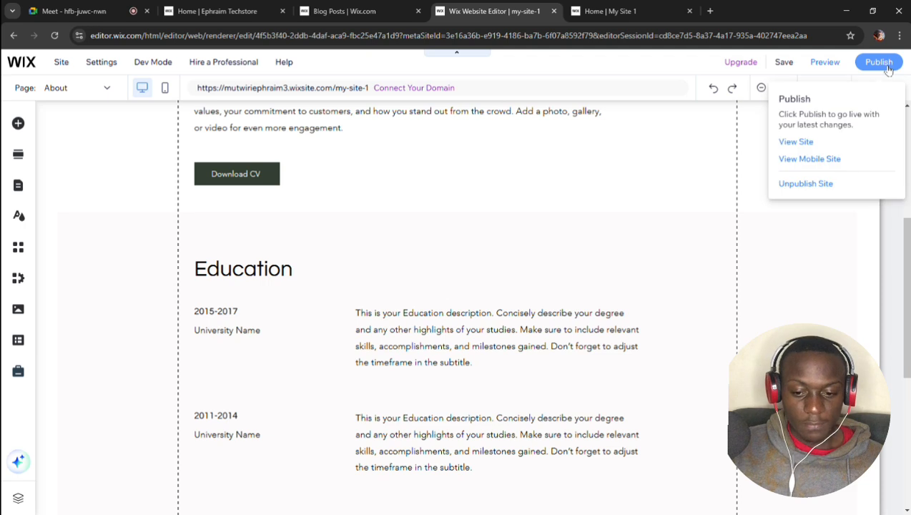
scroll(565, 218, up, 4)
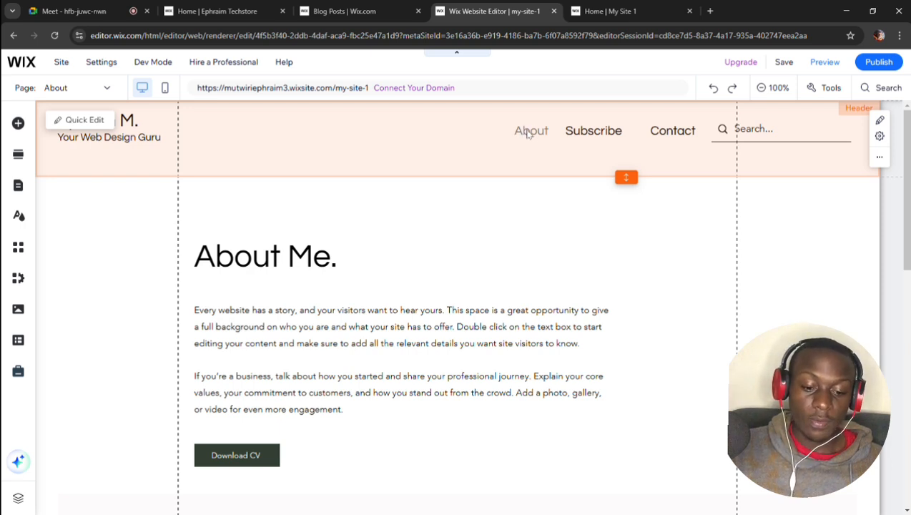
click(893, 64)
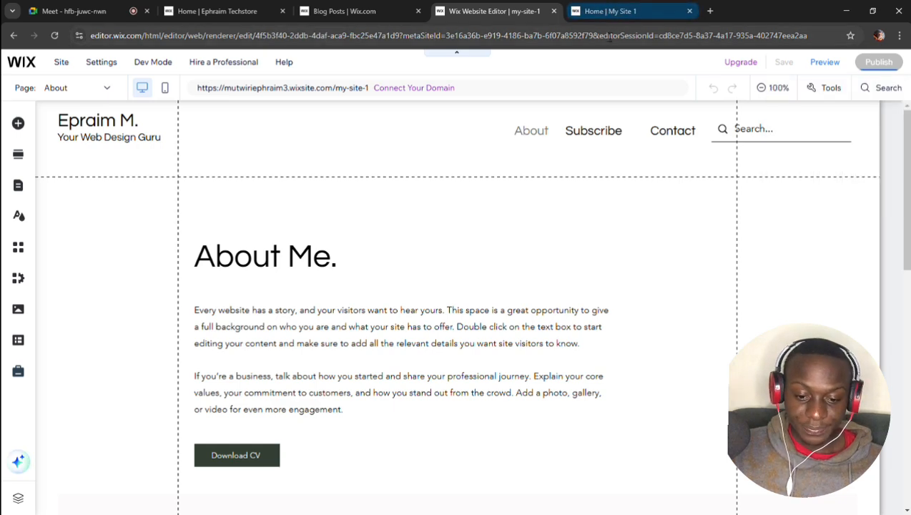
Reload the live My Site 1 home page, look it over, and open its About page from the site navigation
click(613, 9)
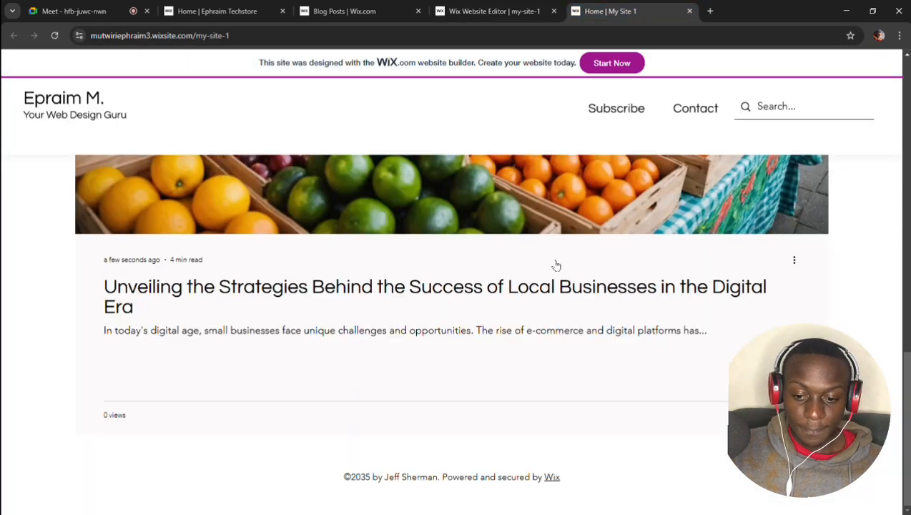
key(F5)
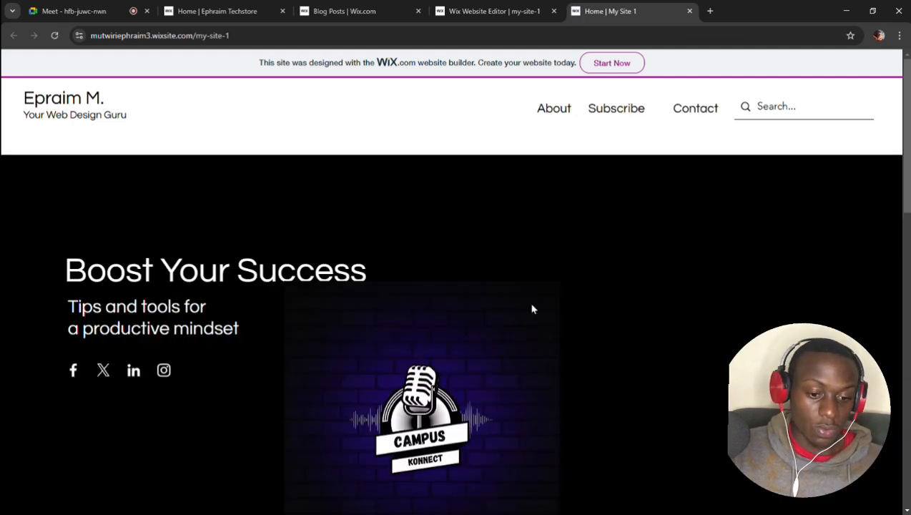
scroll(531, 309, down, 7)
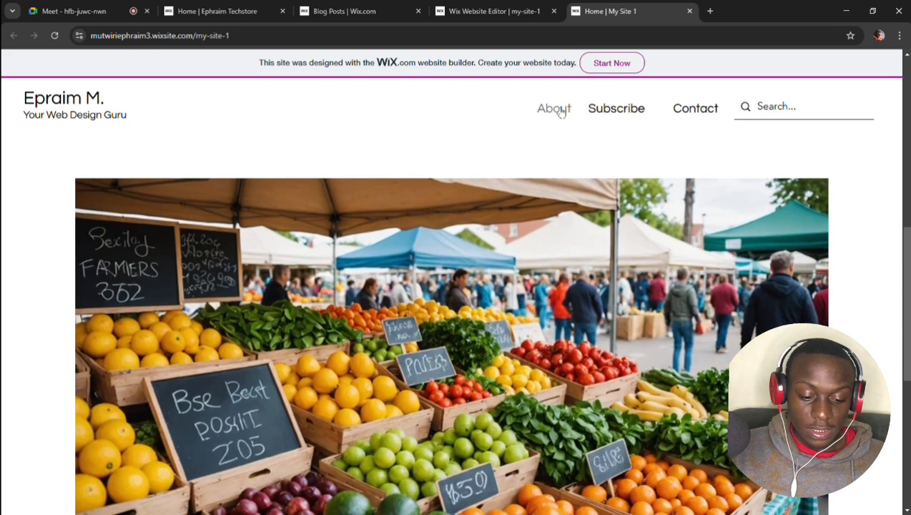
click(562, 113)
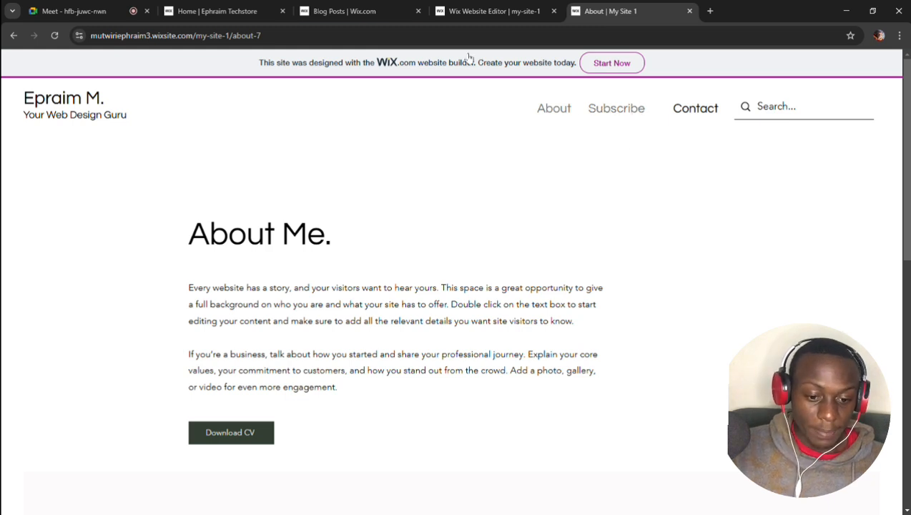
Return to the website editor, dismiss the publishing confirmation, and open the page manager
click(458, 11)
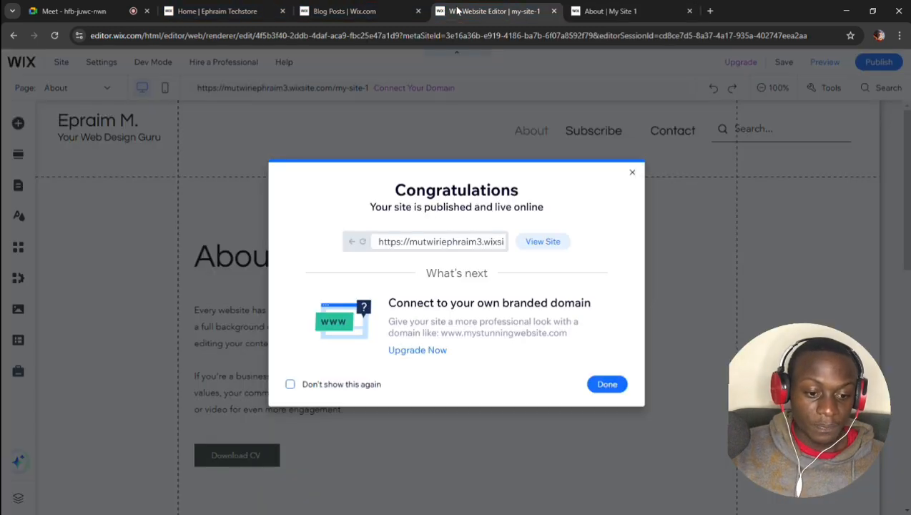
click(632, 173)
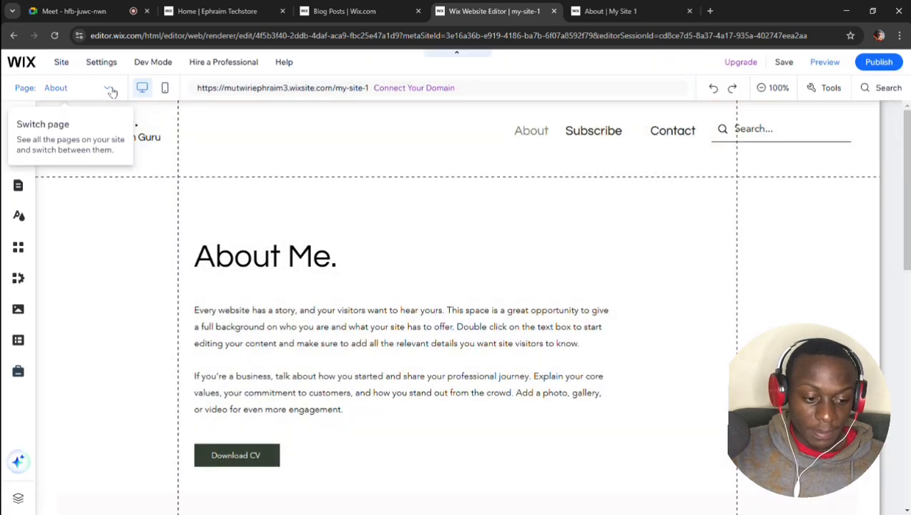
click(108, 89)
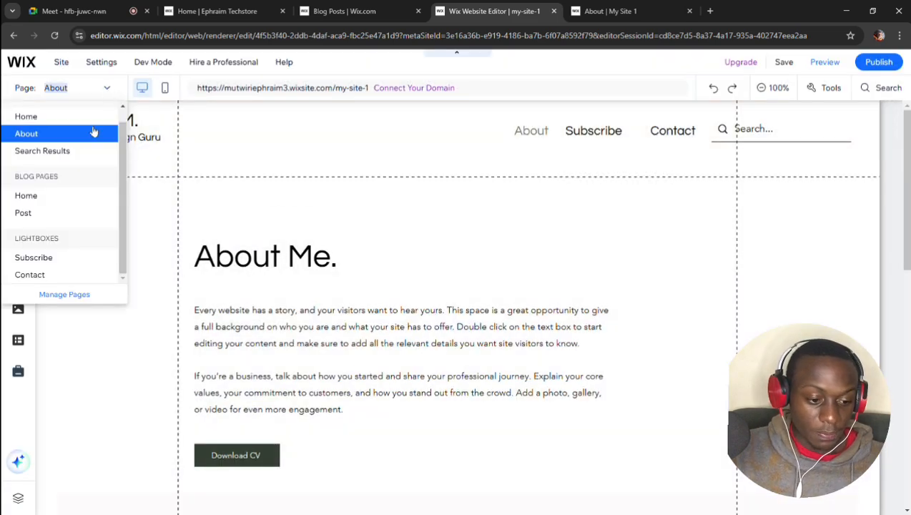
click(65, 294)
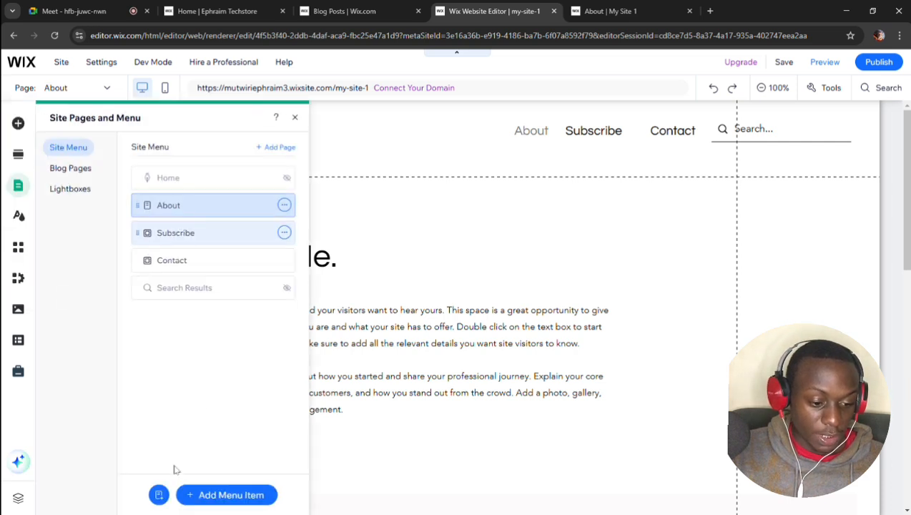
Open the gallery for adding another page and look through the Services page templates
click(158, 494)
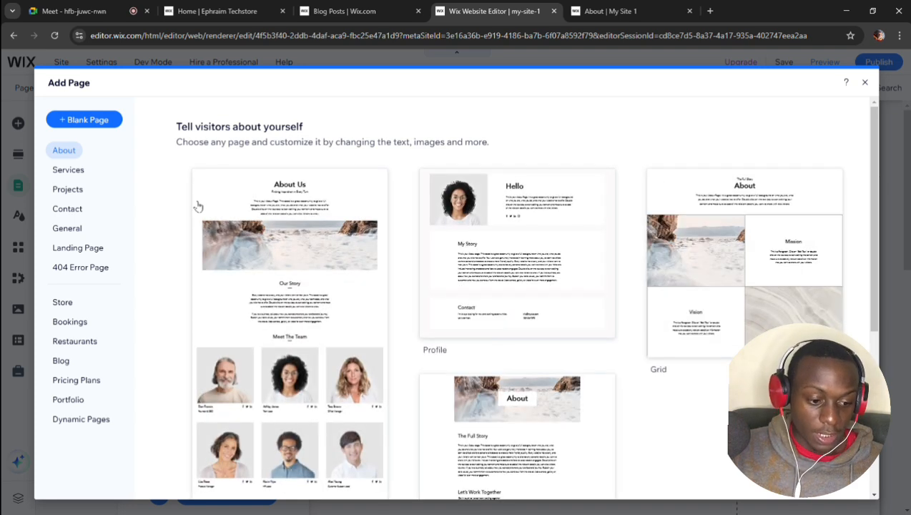
click(69, 171)
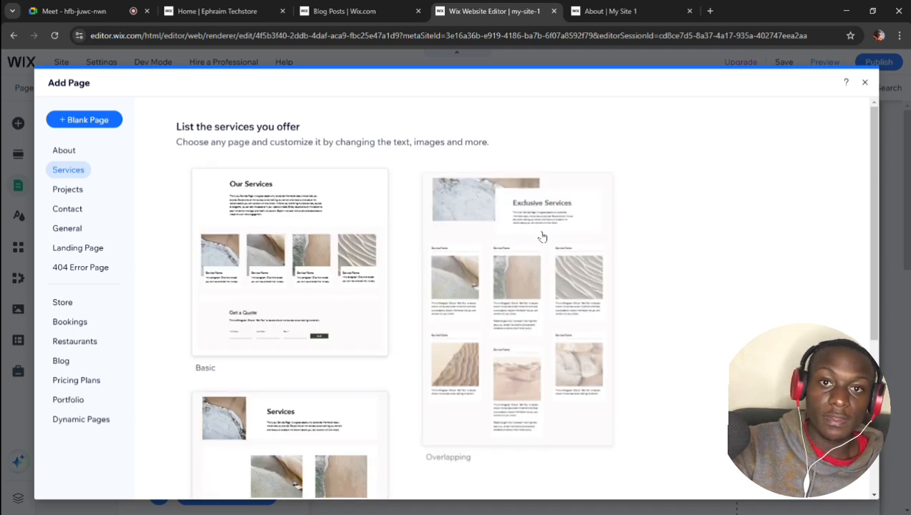
mouse_move(538, 294)
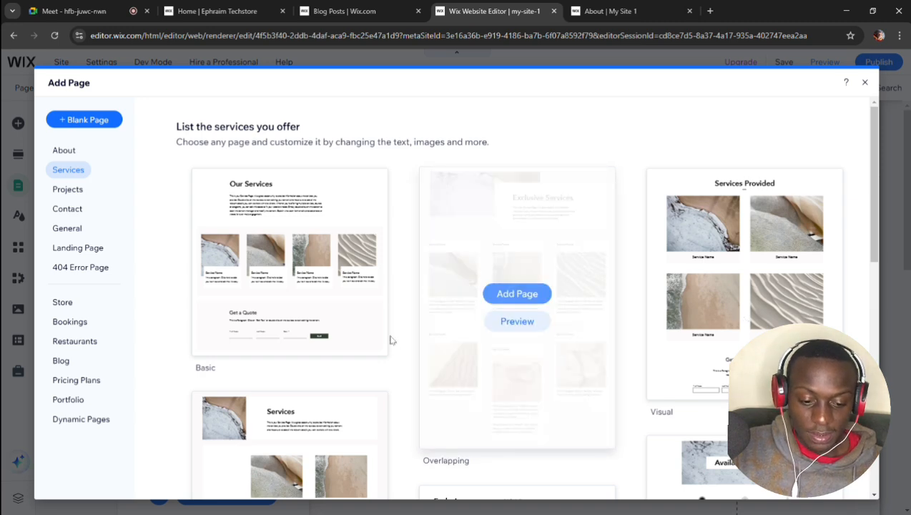
scroll(390, 340, down, 1)
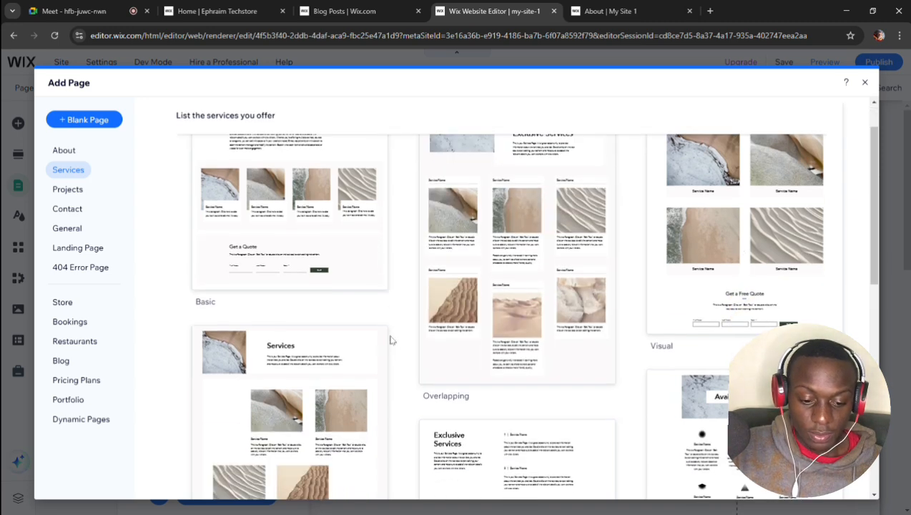
Add a blank page to the Site Menu, name it Homepage, and close the page manager
click(84, 120)
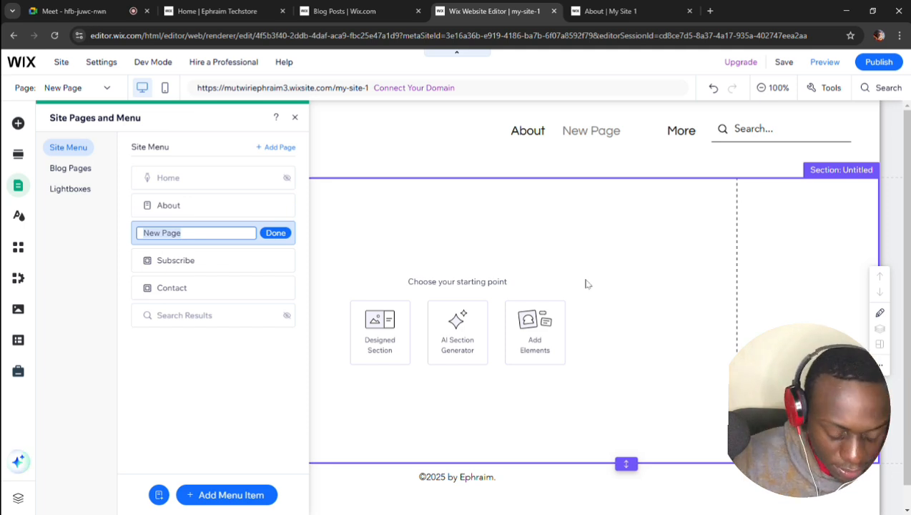
text(Home)
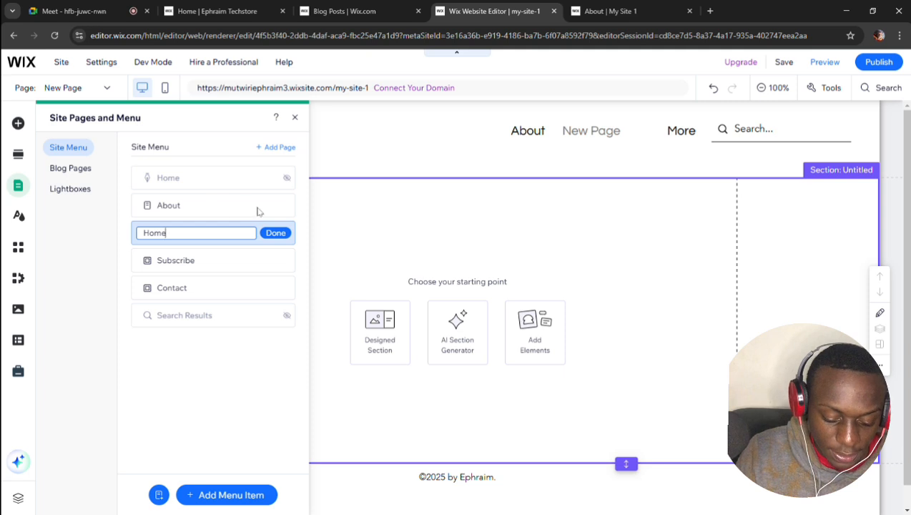
text(page)
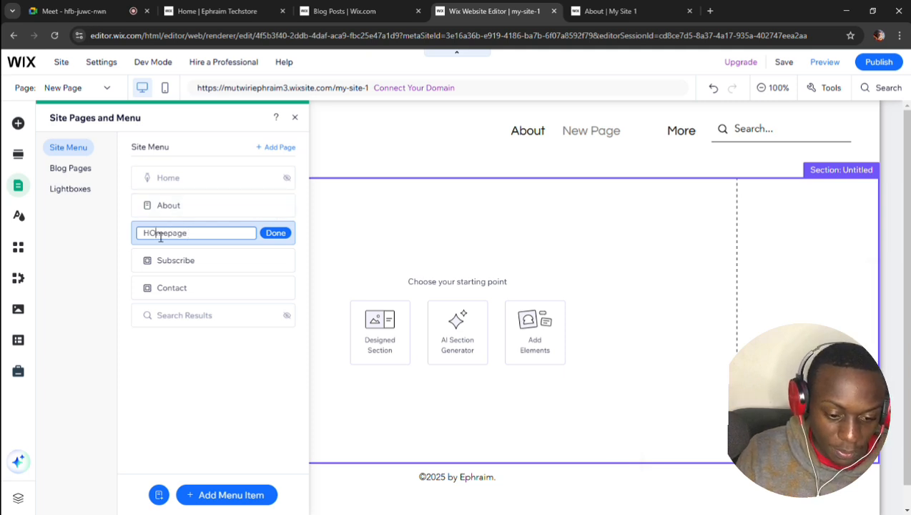
key(BackSpace)
text(o)
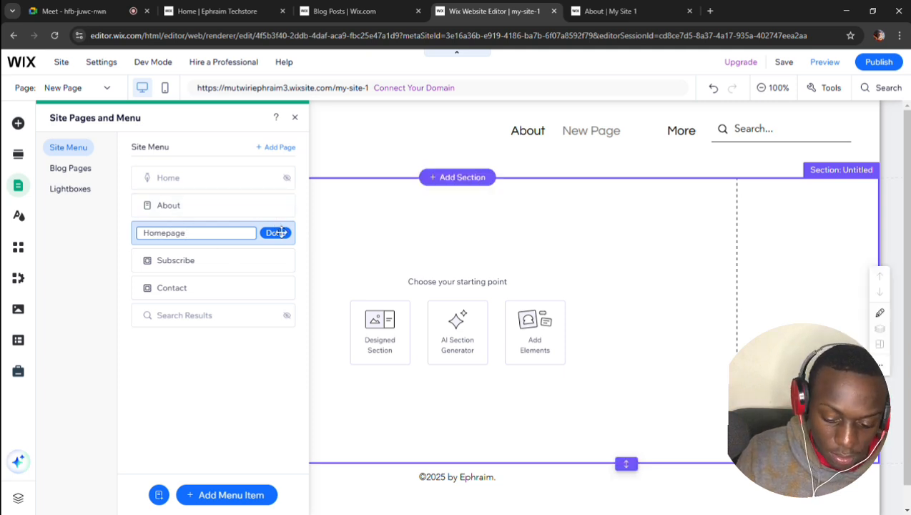
click(275, 233)
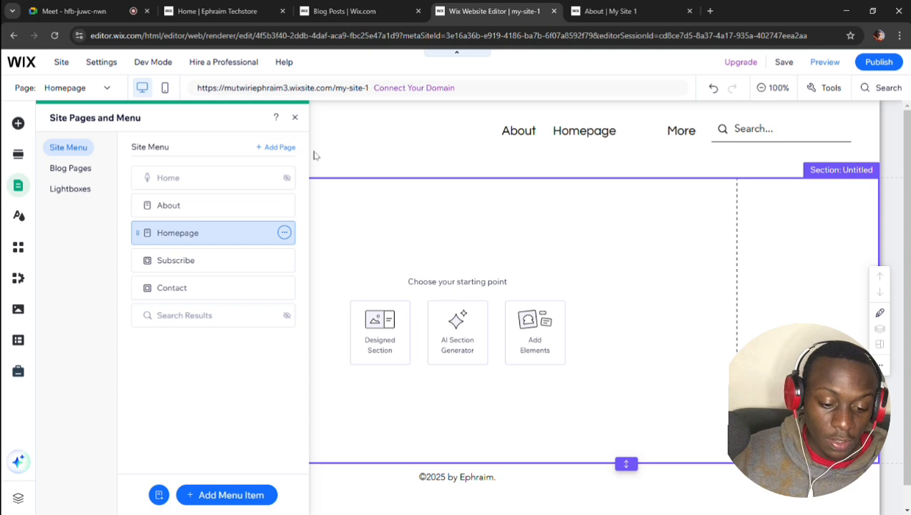
click(294, 117)
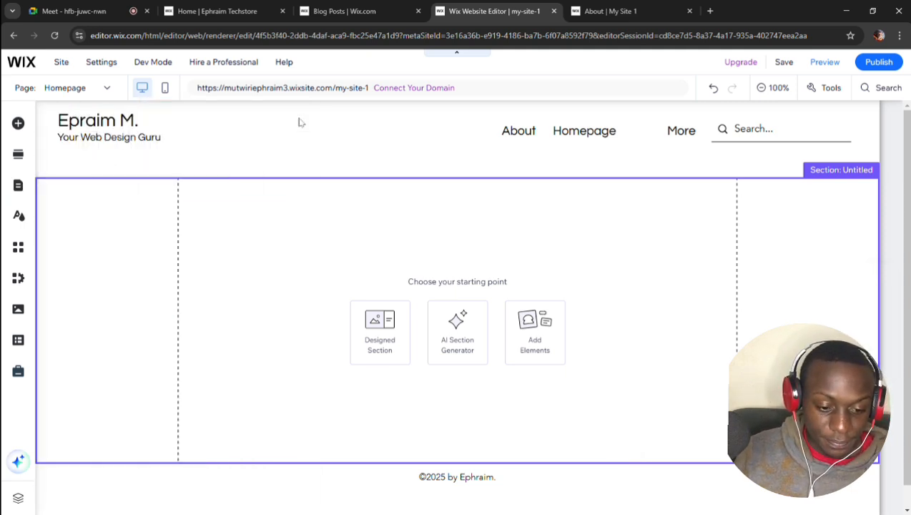
Browse the image elements that can be added to the blank Homepage, including free images, illustrations, custom logo and related apps
scroll(350, 392, down, 1)
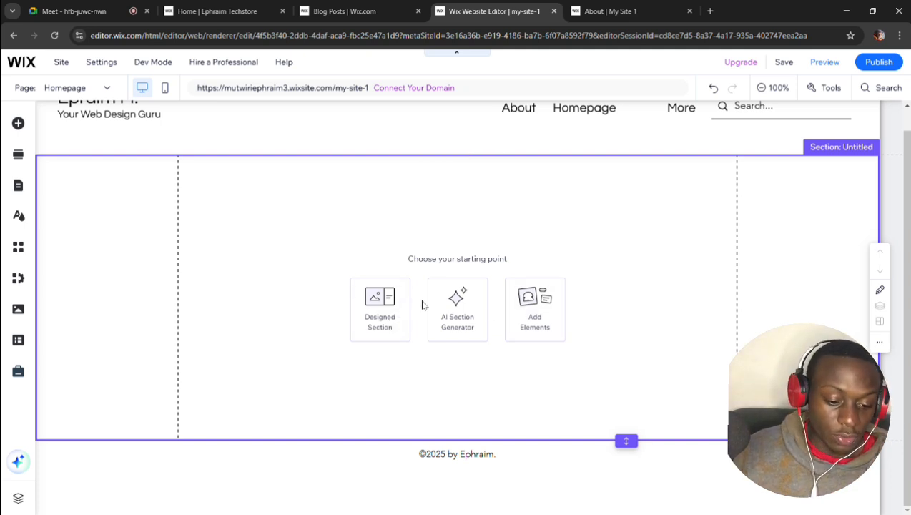
click(23, 130)
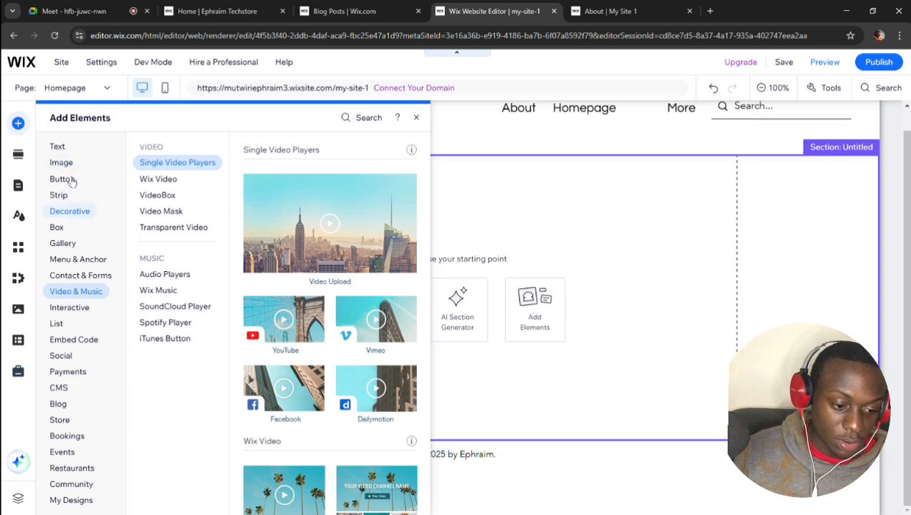
click(72, 292)
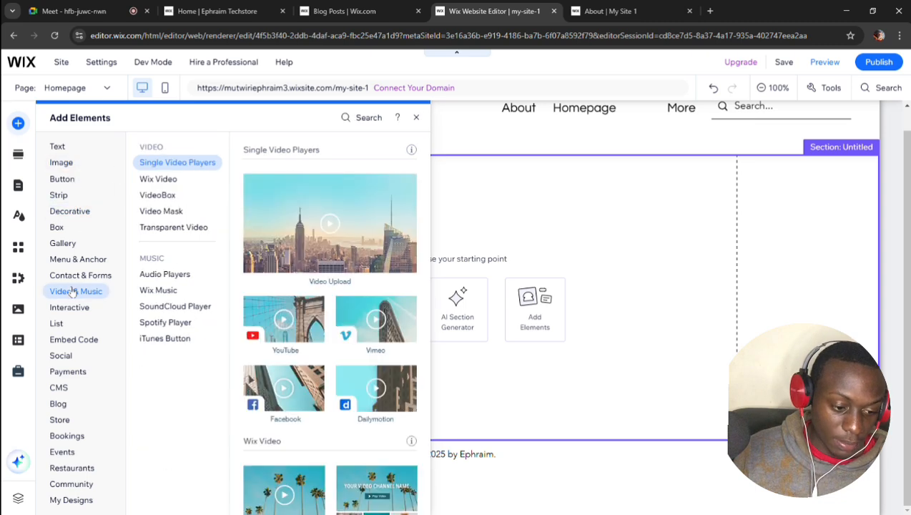
click(62, 163)
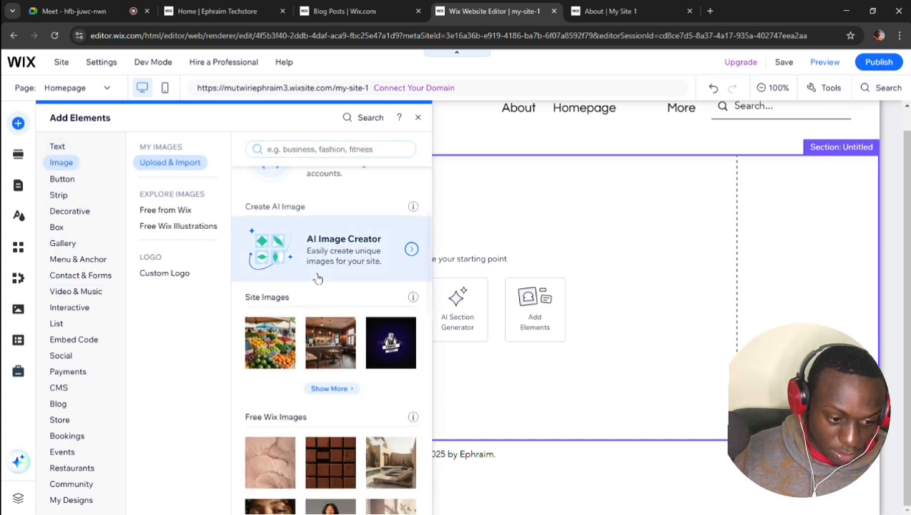
scroll(318, 279, down, 6)
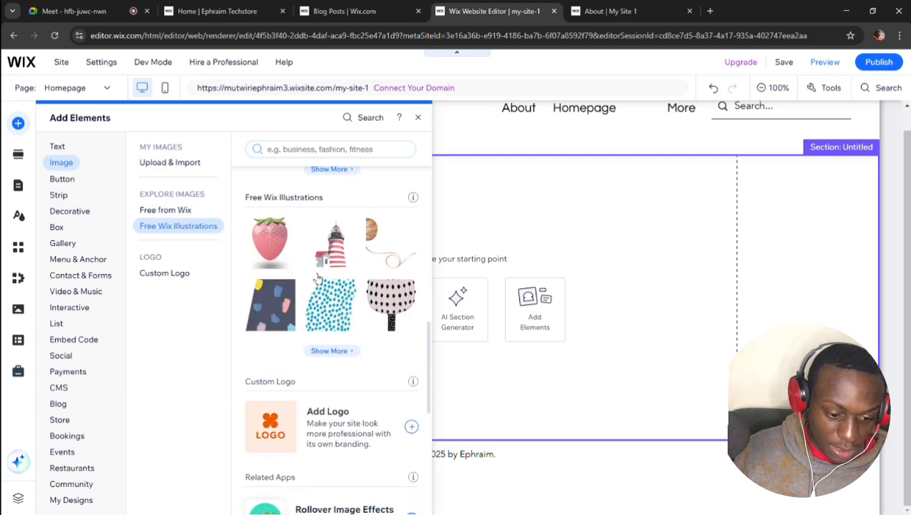
scroll(318, 278, down, 3)
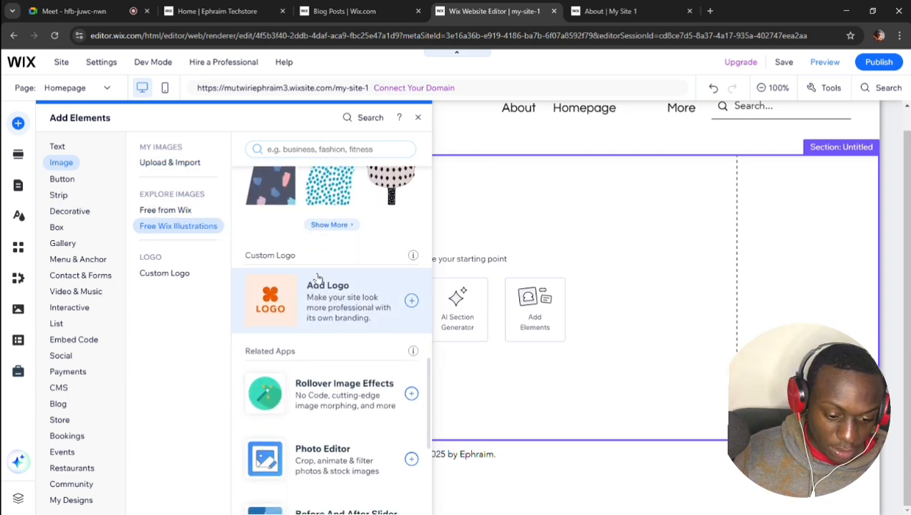
scroll(318, 279, down, 3)
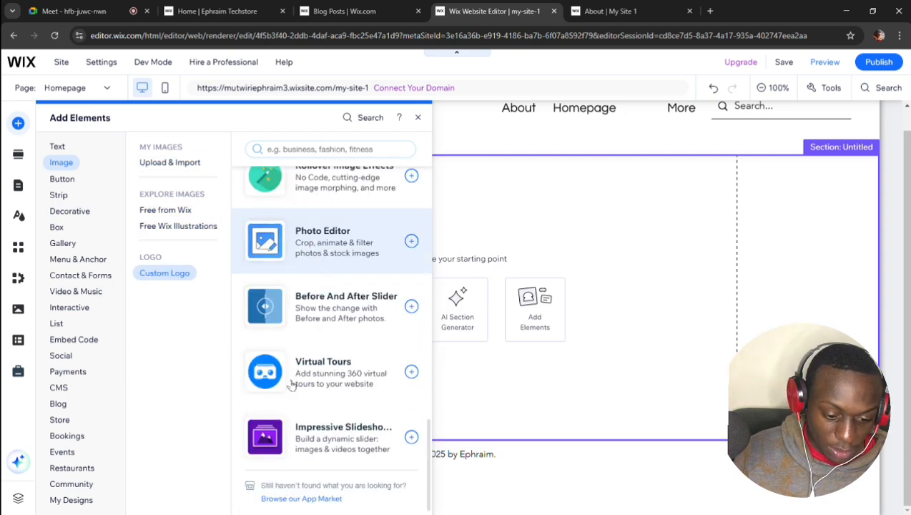
scroll(319, 361, up, 3)
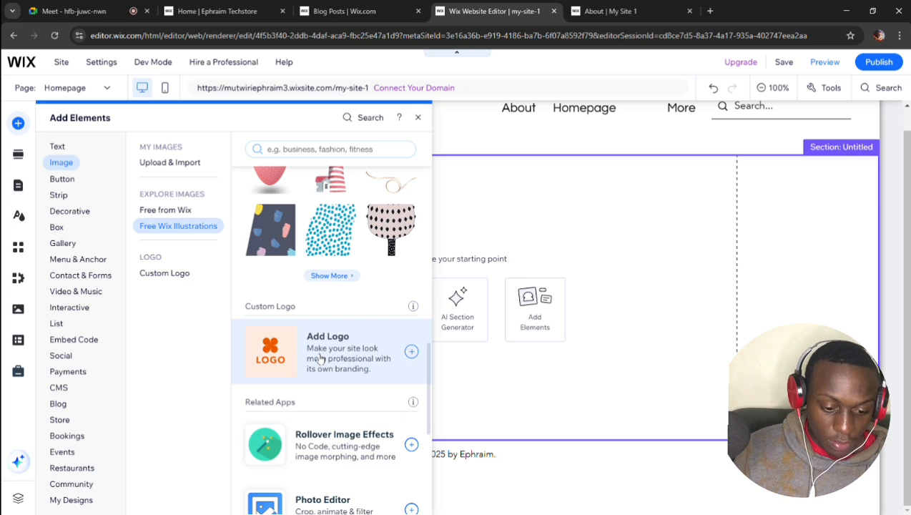
Search the free Wix media for laptop and add the image of the purple-lit laptop to the blank Homepage section
click(165, 210)
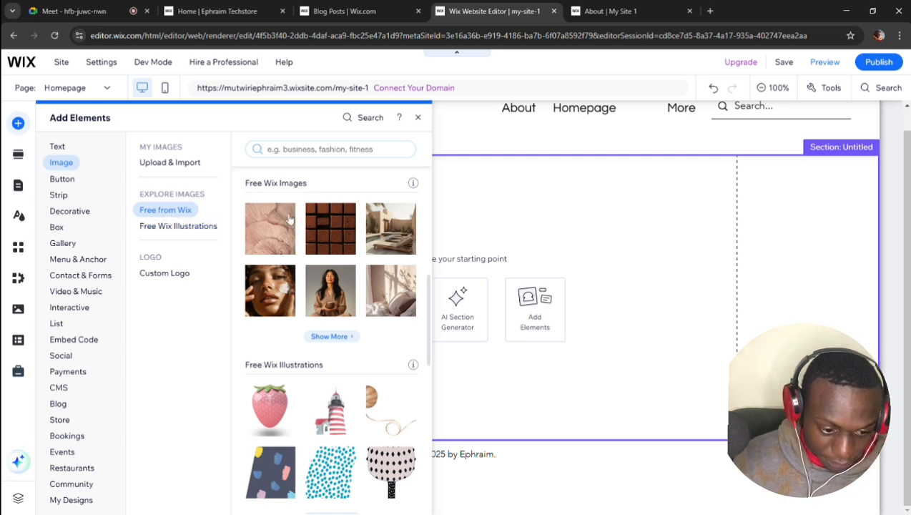
click(348, 339)
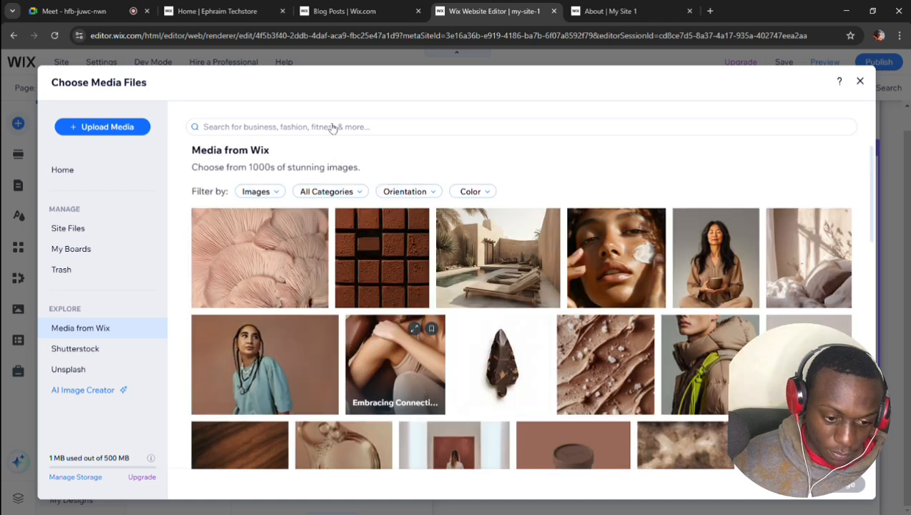
click(279, 128)
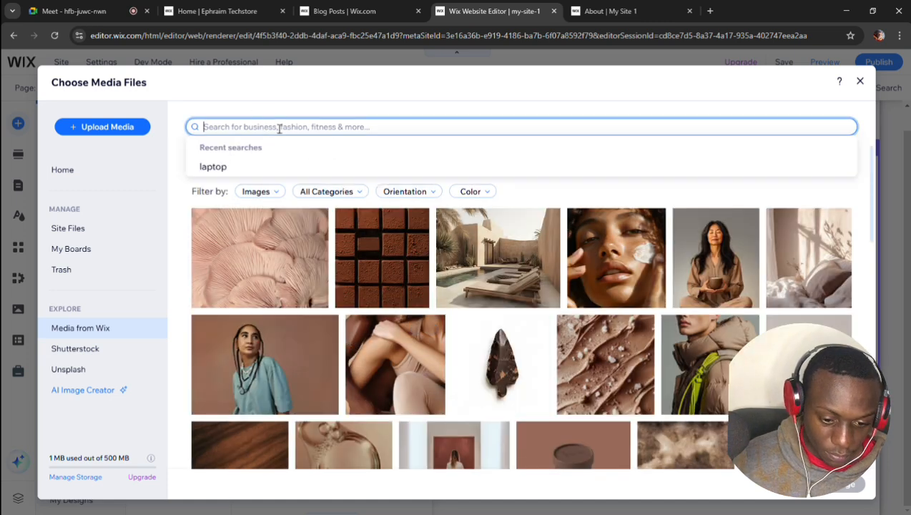
click(240, 171)
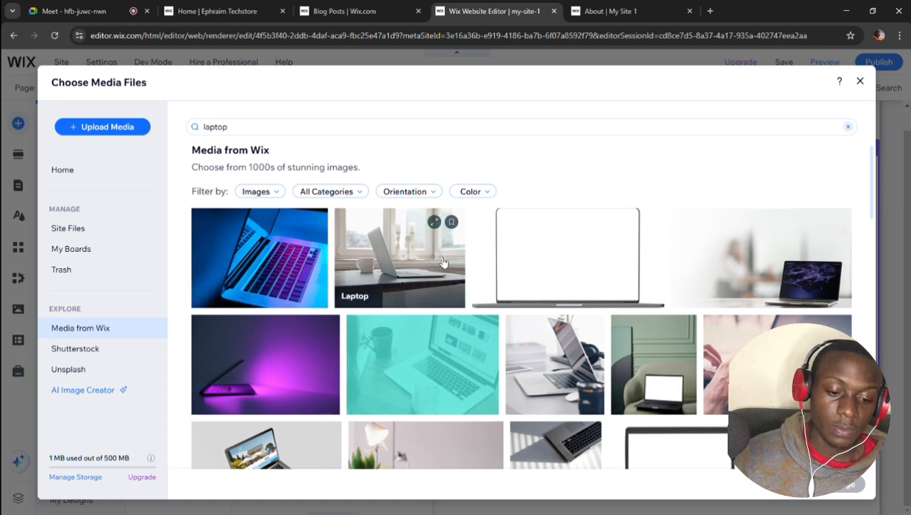
click(276, 360)
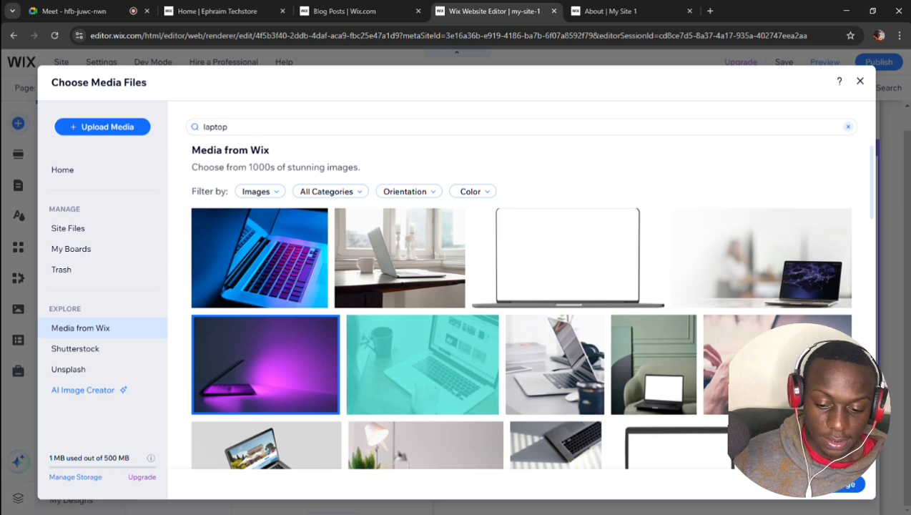
click(843, 484)
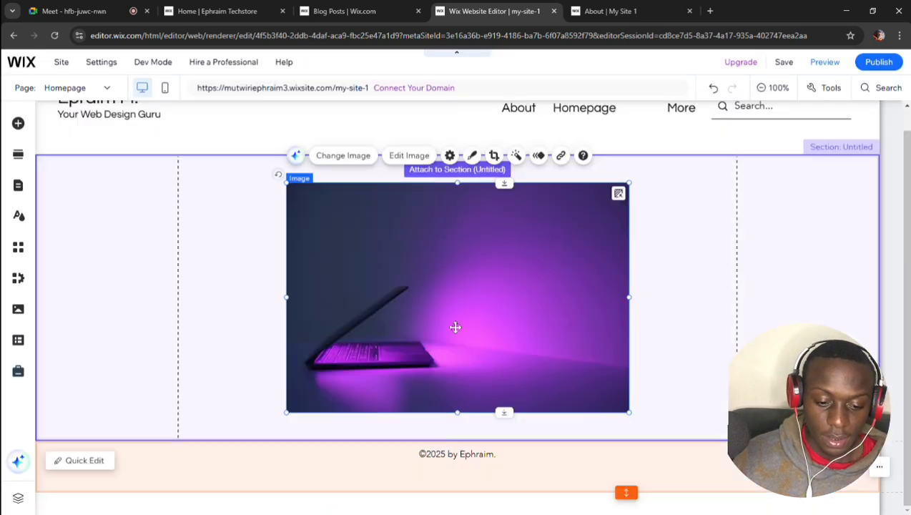
Widen the laptop image, reposition it within the section's guide lines, and delete it from the Homepage
drag(294, 300, 155, 260)
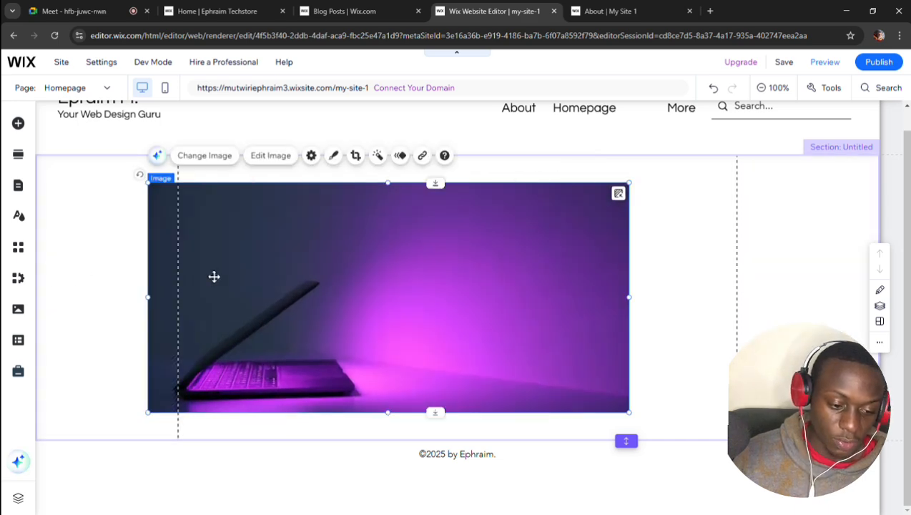
drag(260, 277, 245, 250)
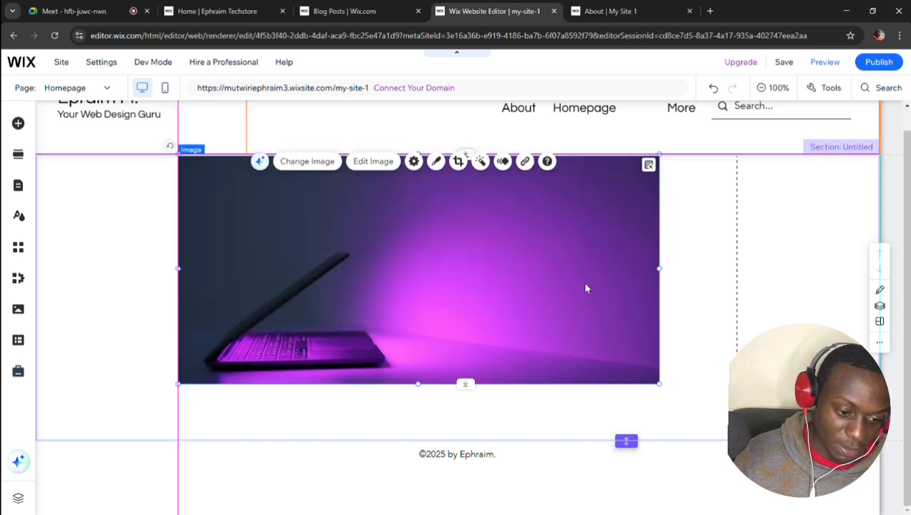
drag(677, 275, 737, 278)
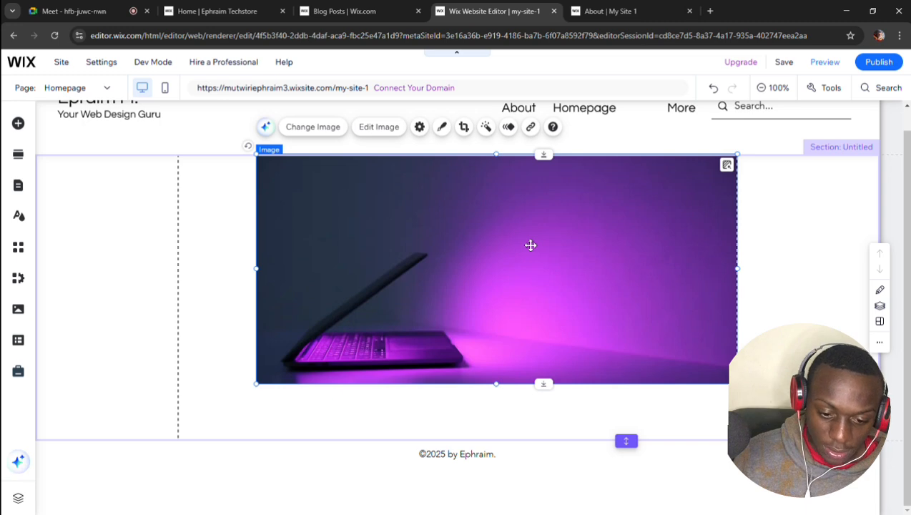
key(Delete)
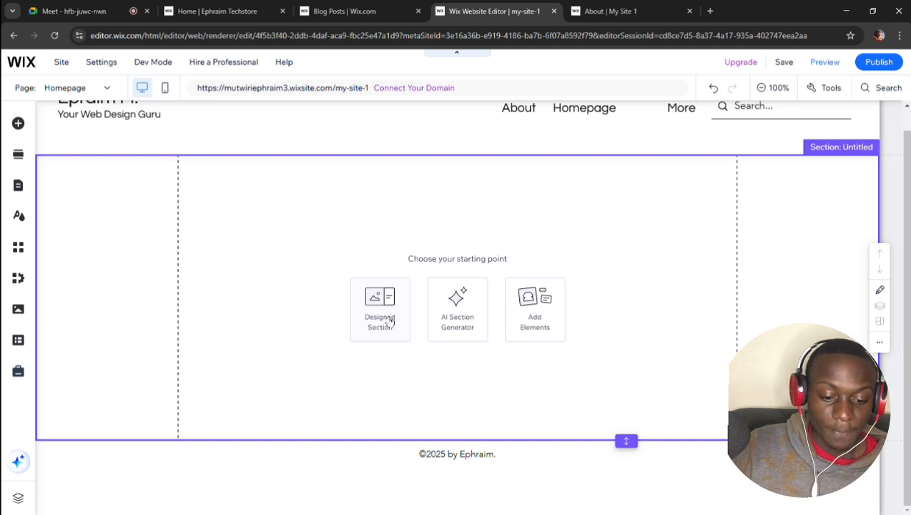
Start the AI section generator for the blank Homepage section and set the section type to Welcome
click(455, 309)
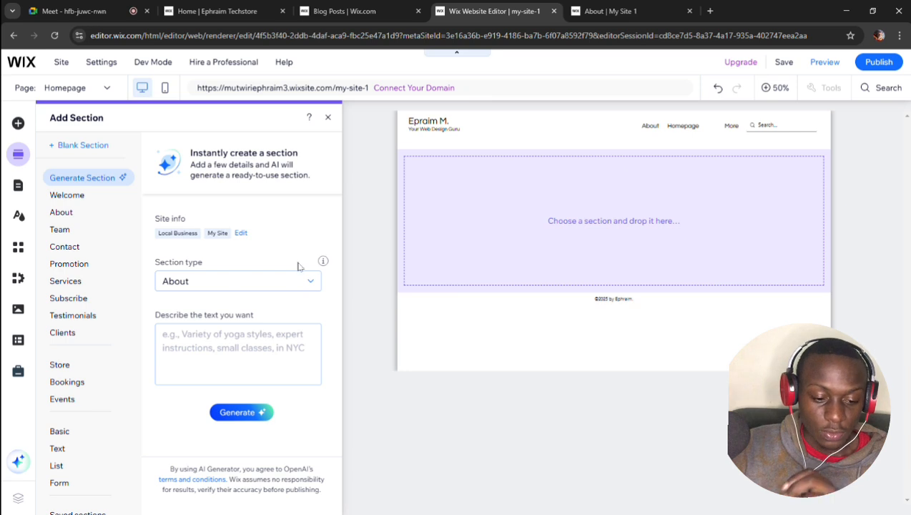
click(315, 285)
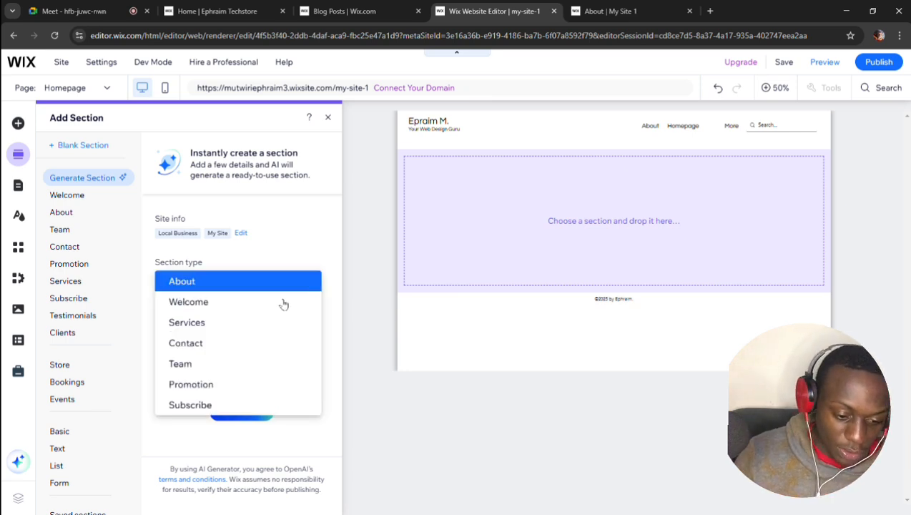
click(281, 303)
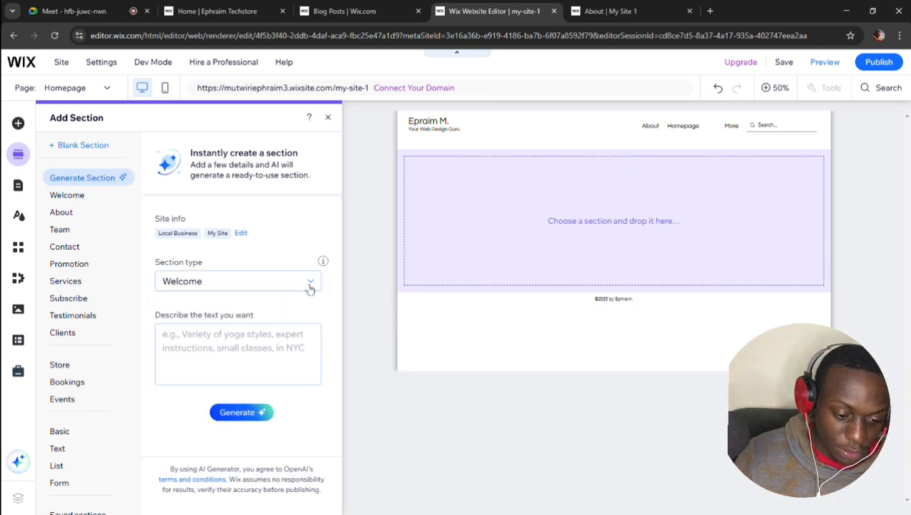
click(313, 284)
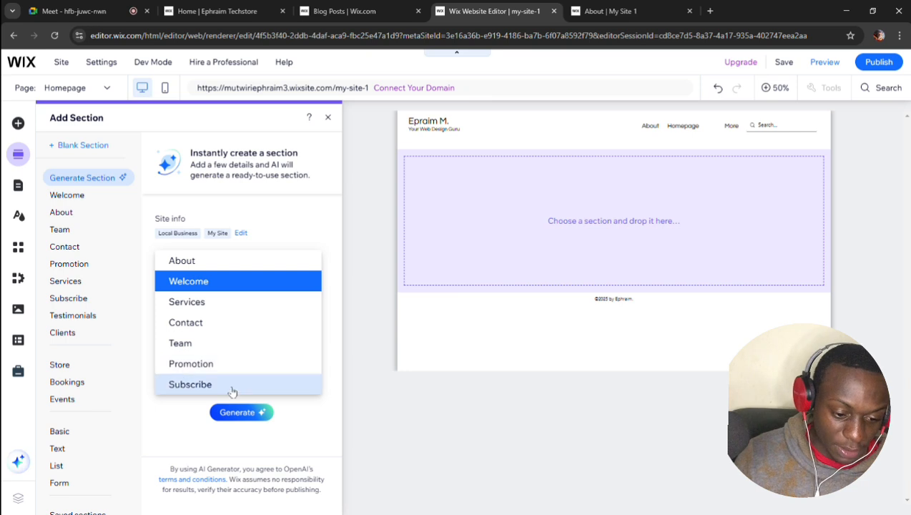
click(244, 284)
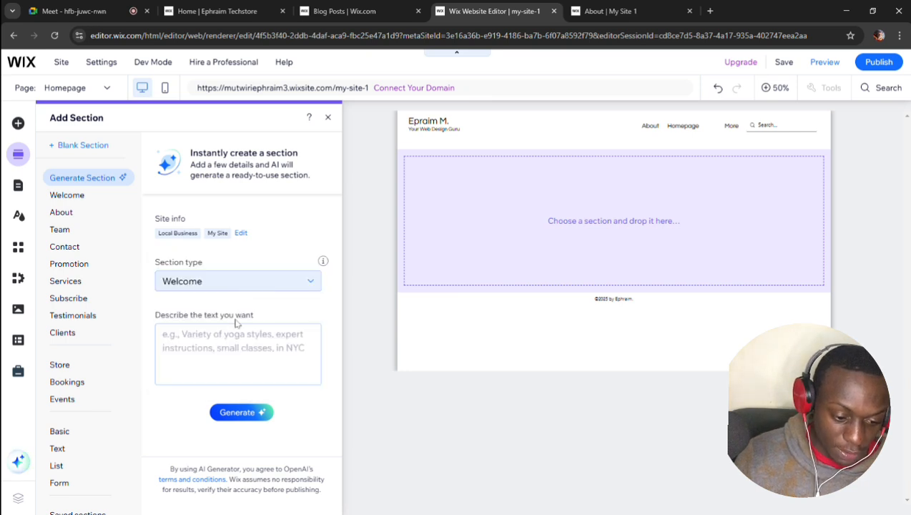
Describe the section text as tell people "welcome to my website" and generate the sections
click(233, 350)
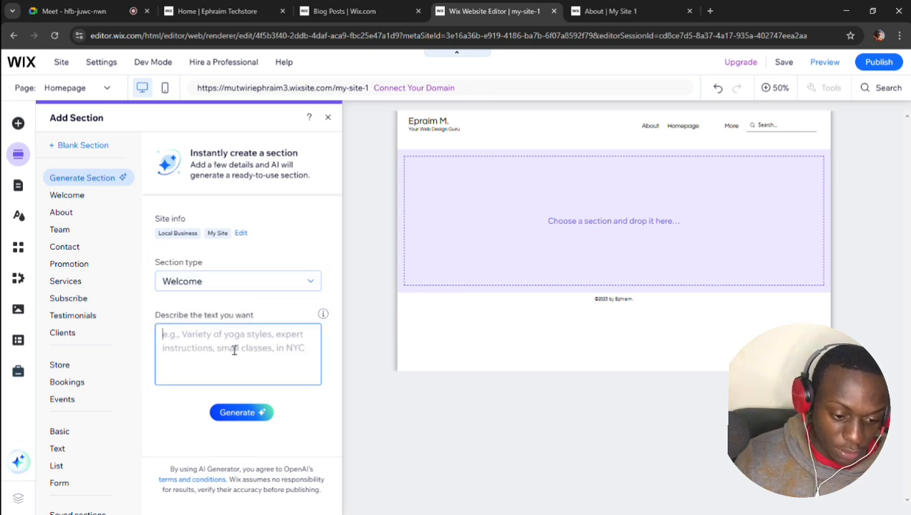
text(tel)
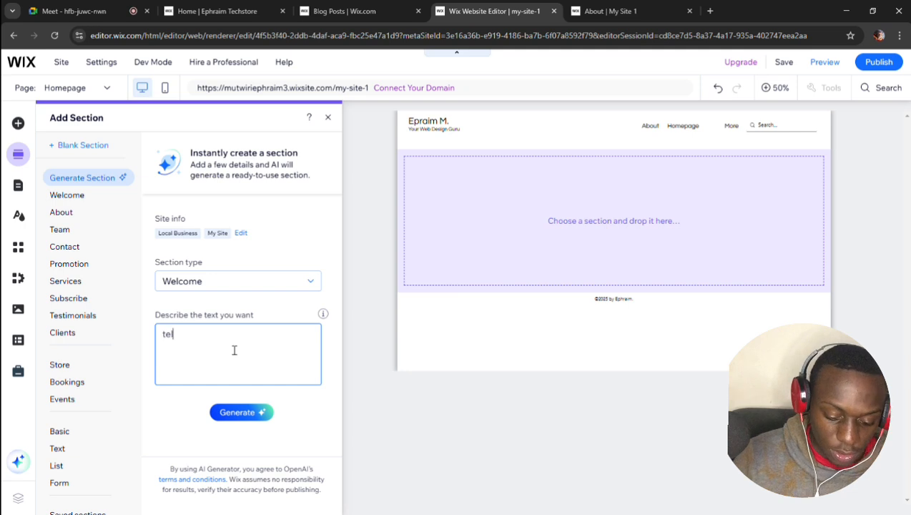
text(l peop)
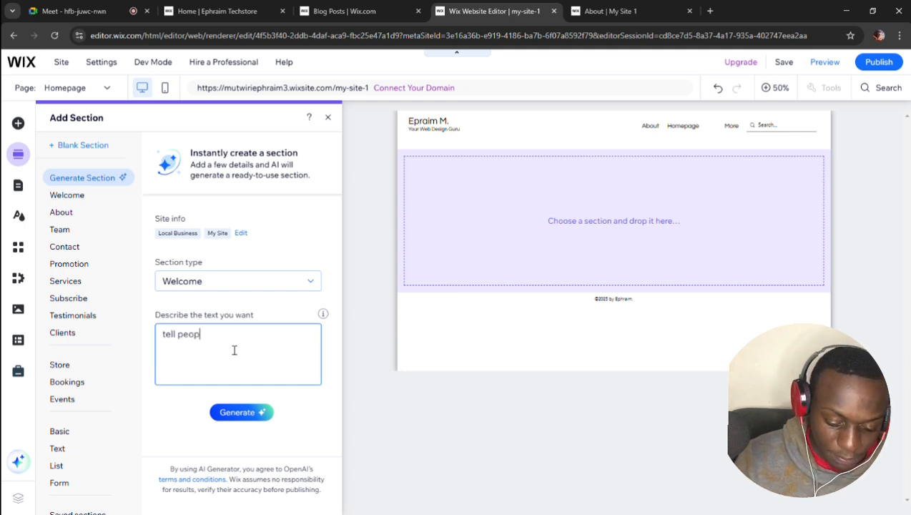
text(le abo)
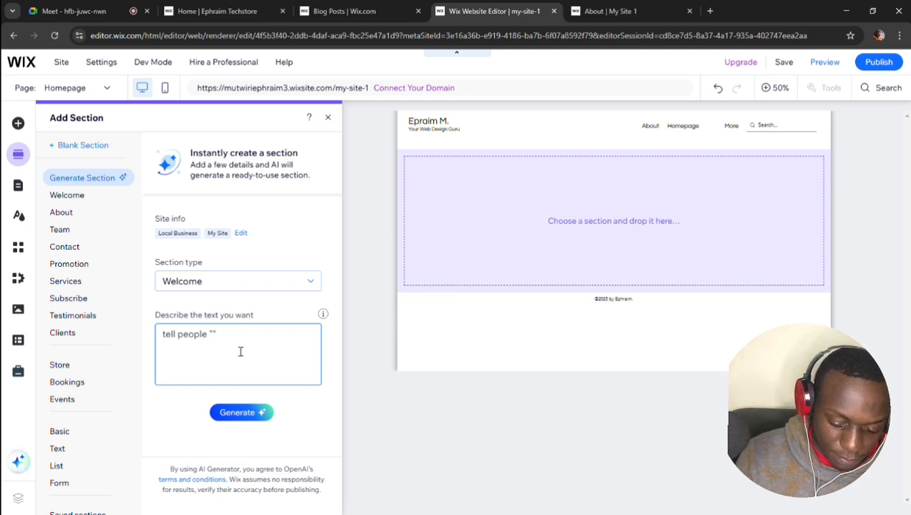
text(welcome)
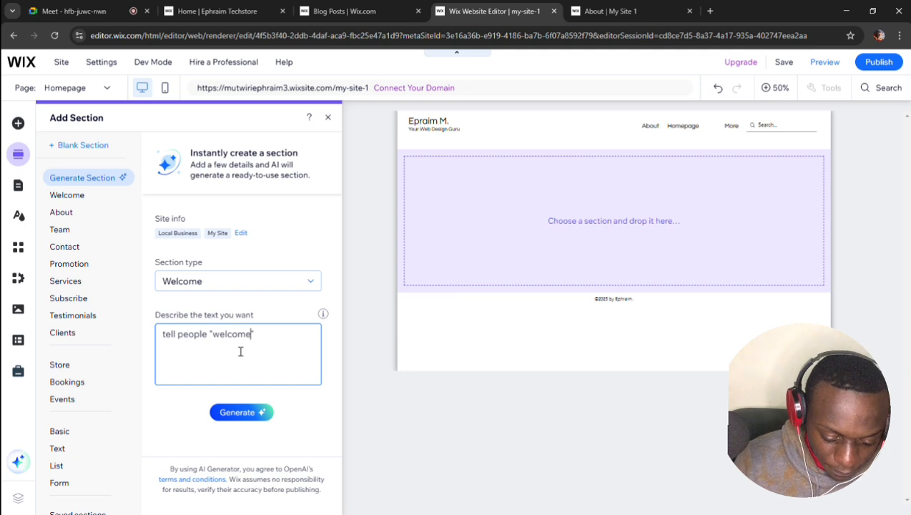
text( to my)
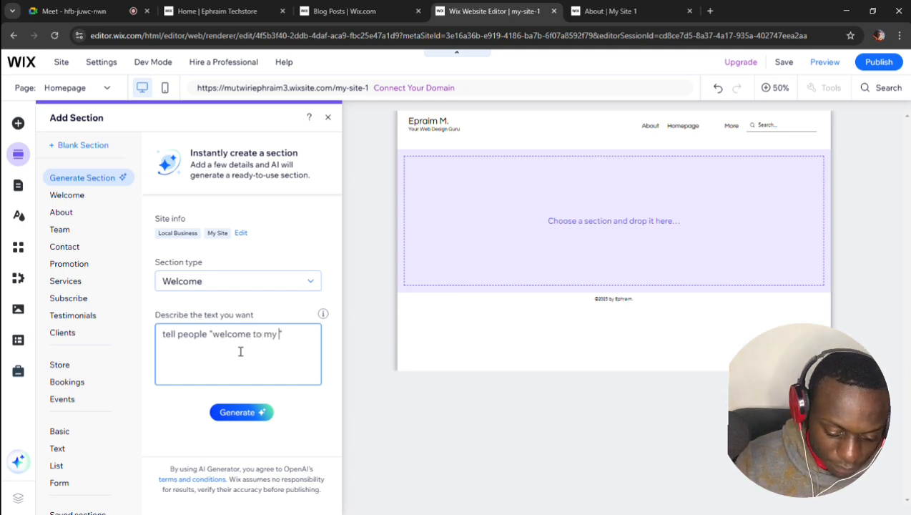
text( website)
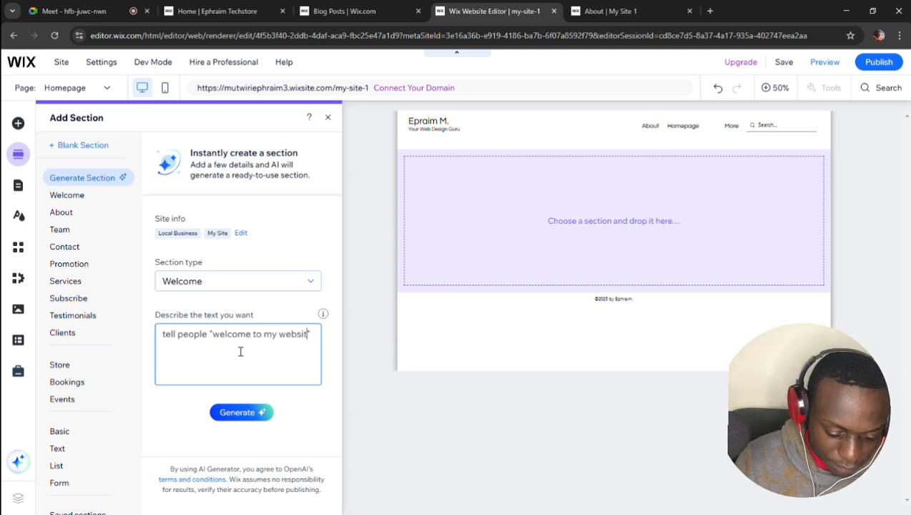
click(238, 411)
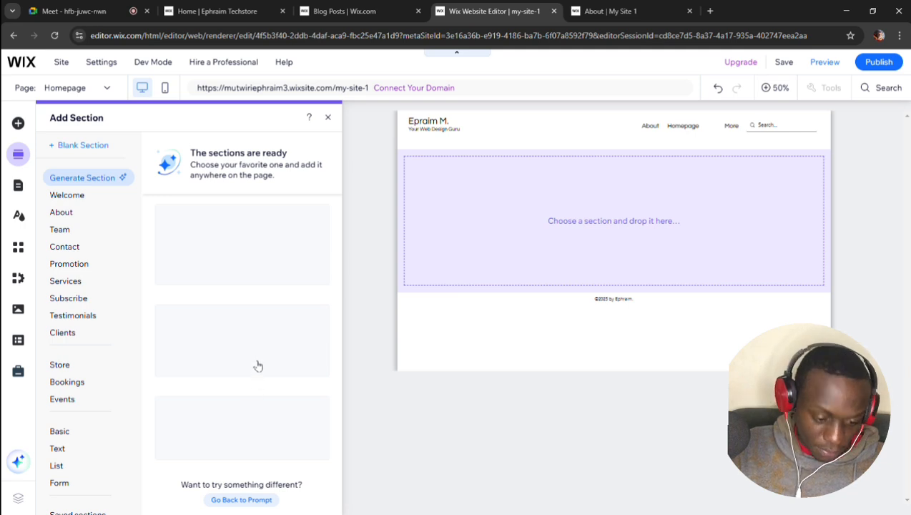
Return to the prompt, regenerate the Welcome sections, and place the first suggestion in the Homepage's blank section
scroll(258, 366, down, 1)
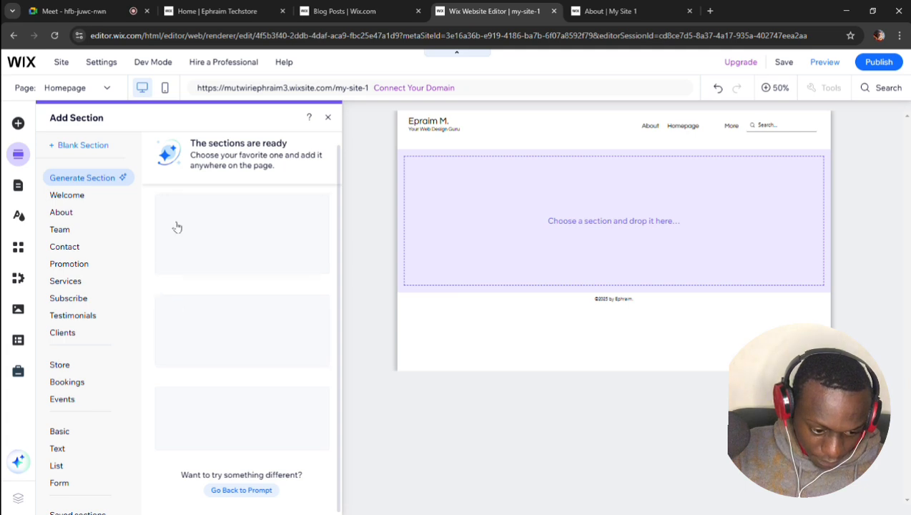
click(230, 491)
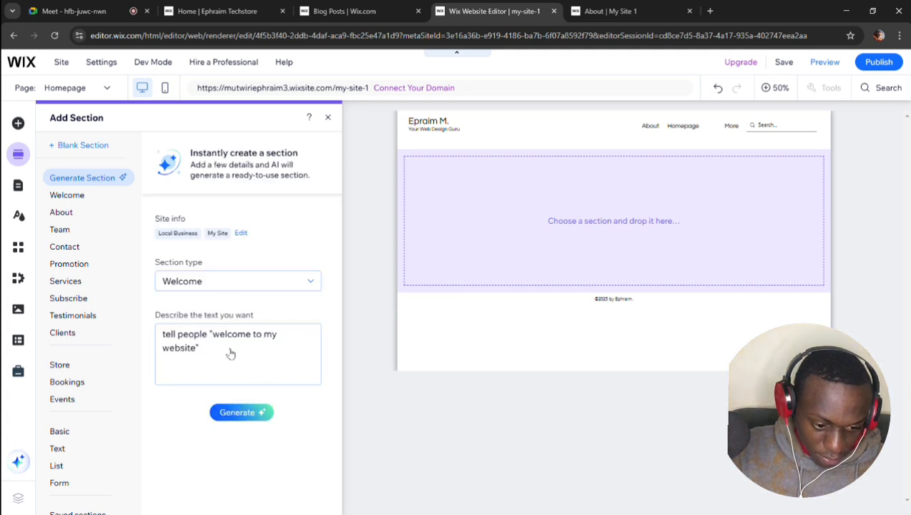
click(236, 410)
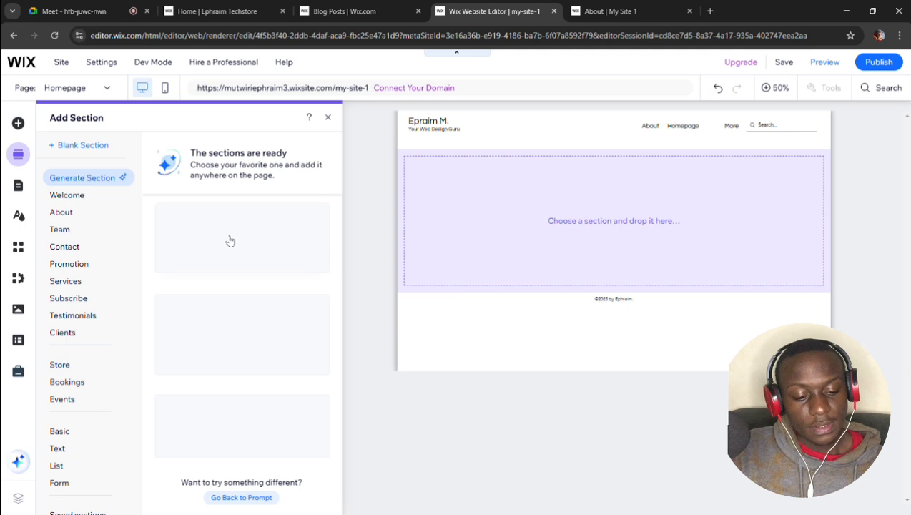
drag(324, 254, 545, 220)
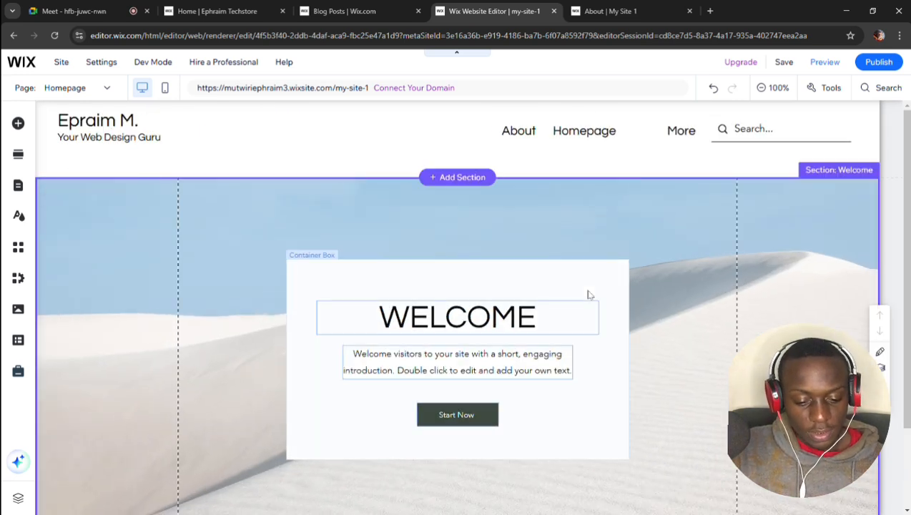
Open the AI text generator for the introductory paragraph below the WELCOME heading in the Homepage's Welcome section
scroll(422, 361, down, 2)
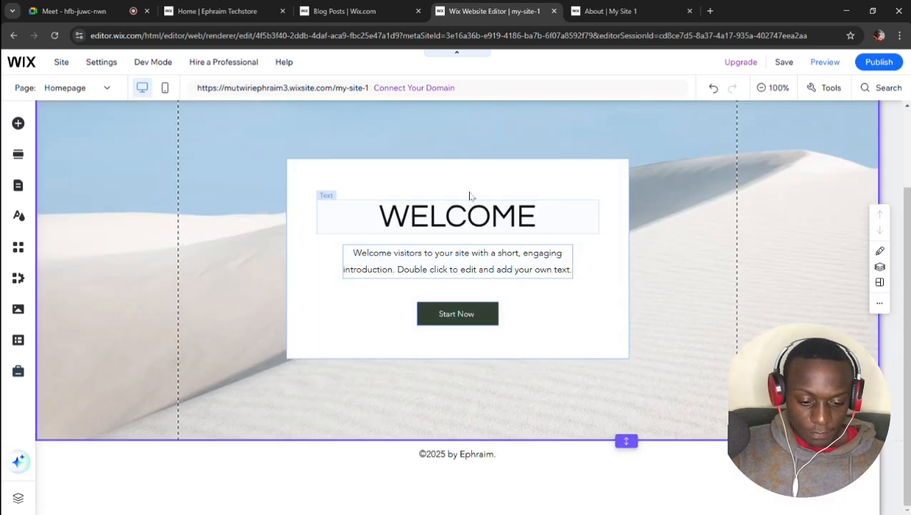
scroll(470, 196, up, 1)
scroll(470, 196, up, 1)
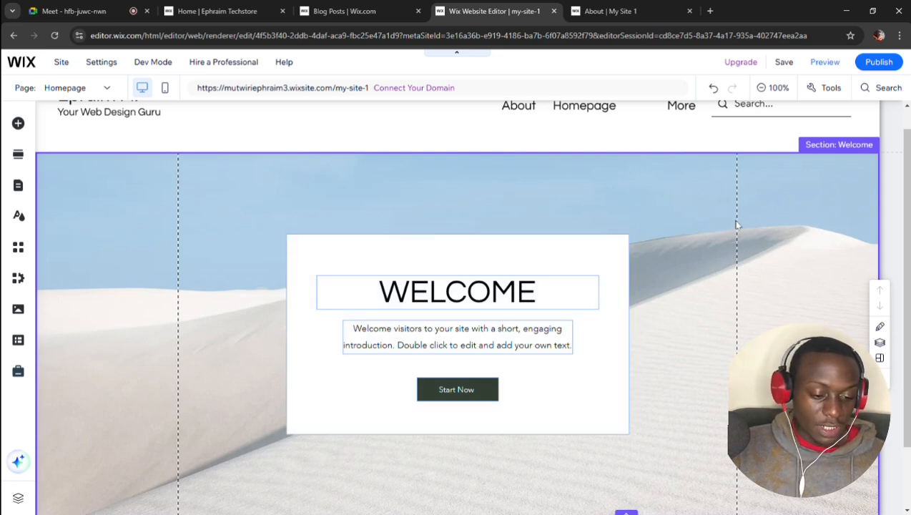
click(546, 296)
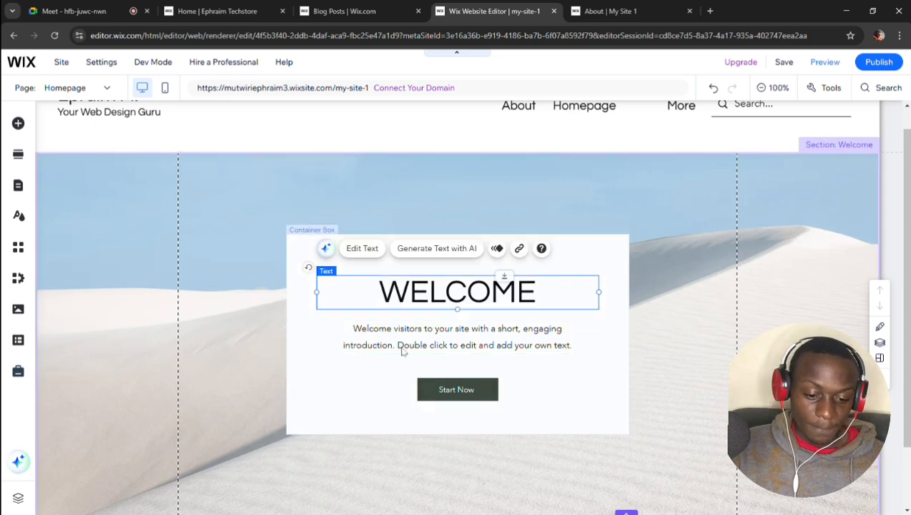
click(433, 342)
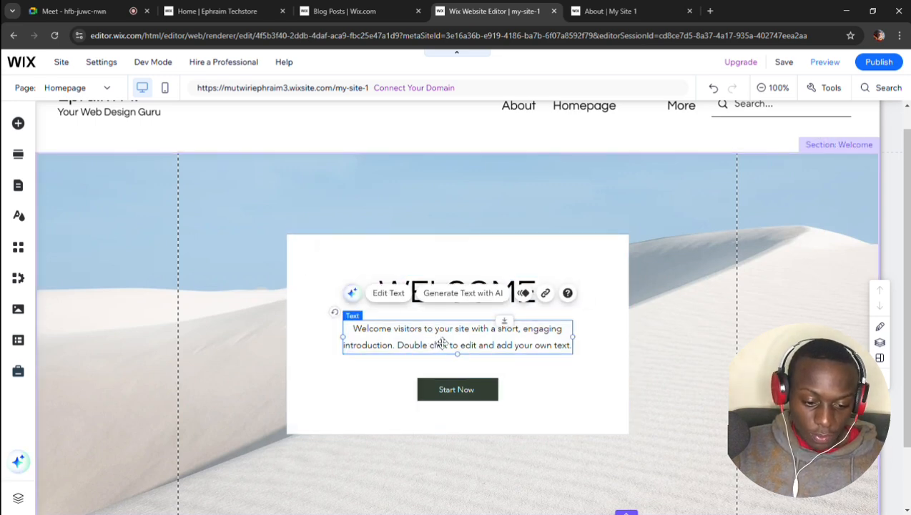
click(353, 294)
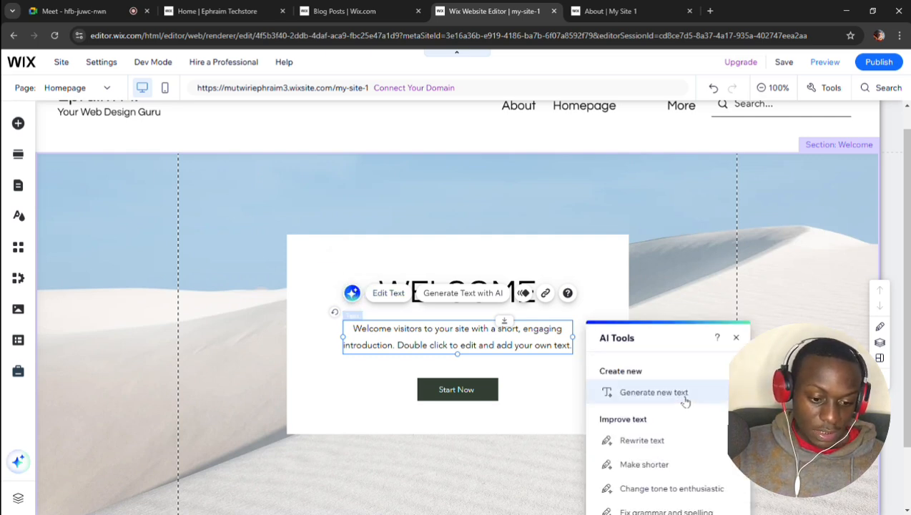
click(685, 402)
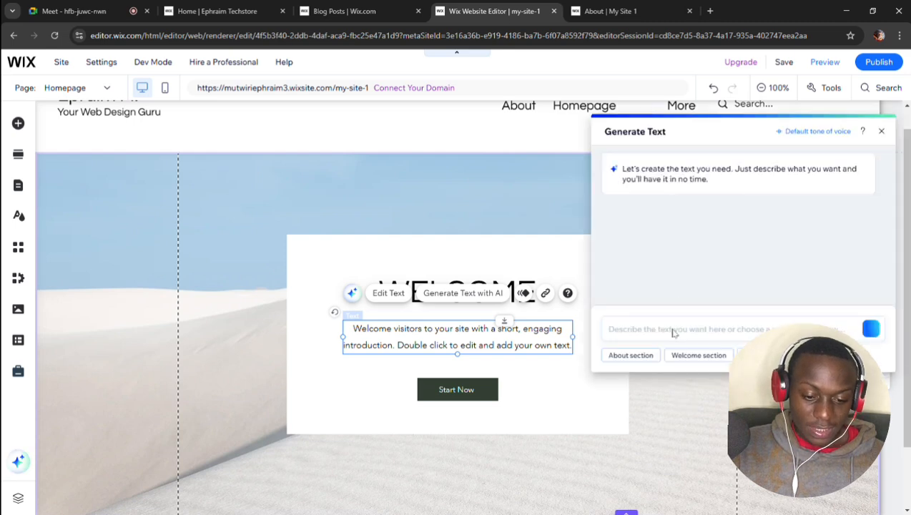
click(676, 330)
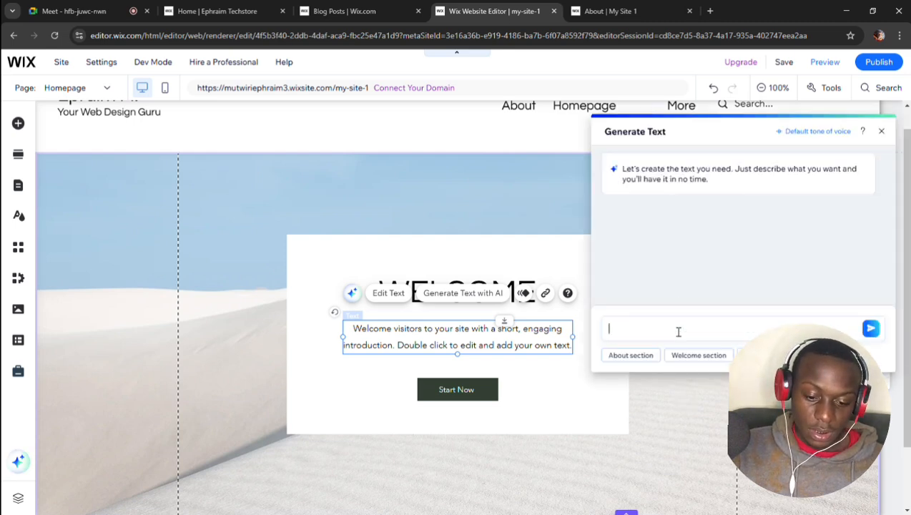
Generate text from the prompt "welcome users to y blog website" and use the result as the Welcome section's introductory paragraph
text(welcome)
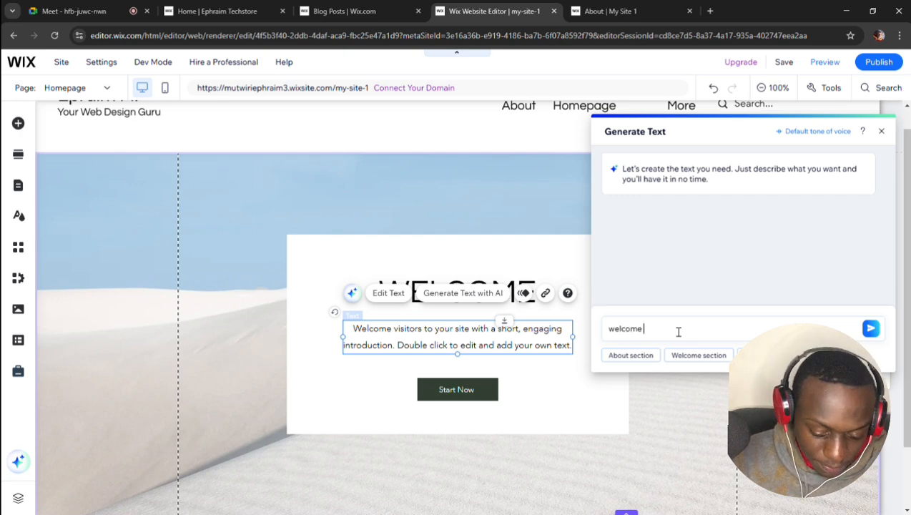
text( users )
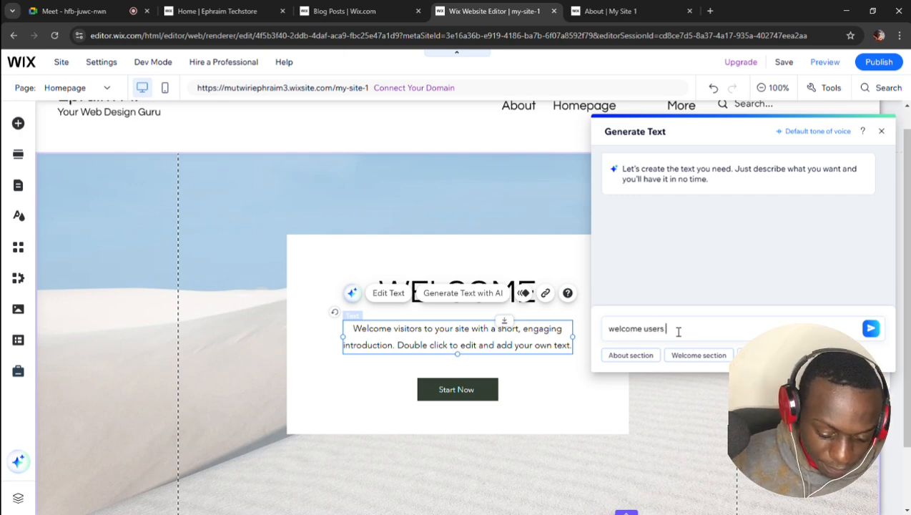
text(to er)
key(BackSpace)
key(BackSpace)
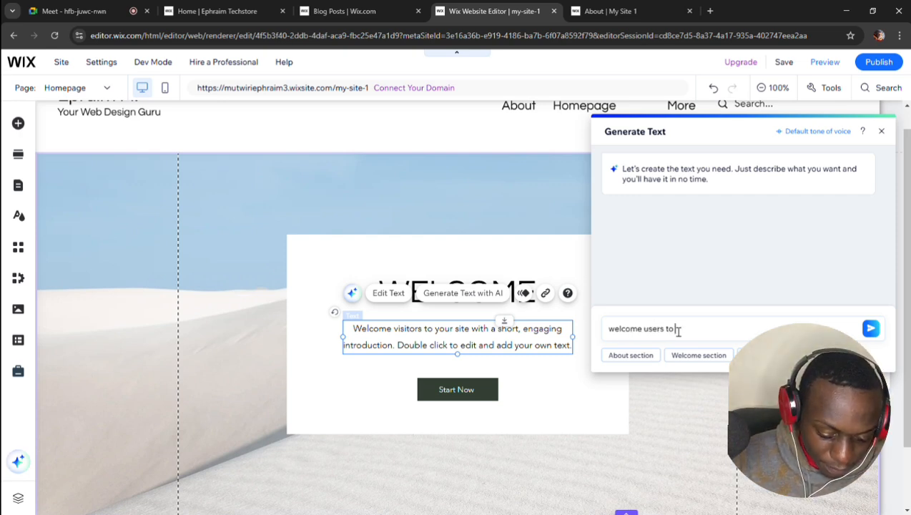
text(wblog)
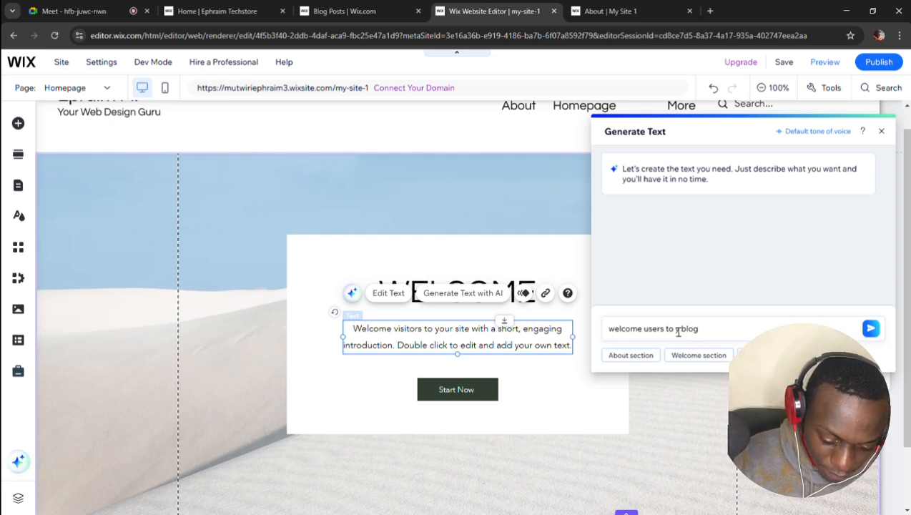
text( website)
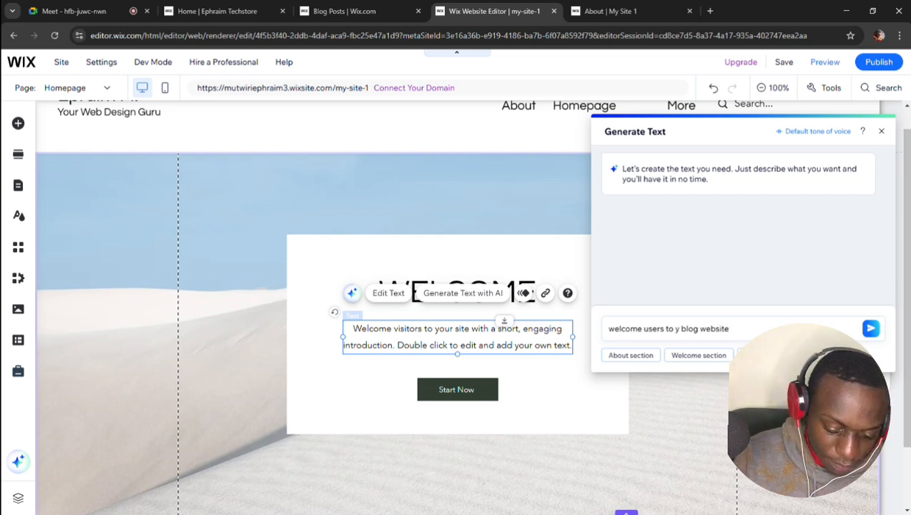
click(871, 329)
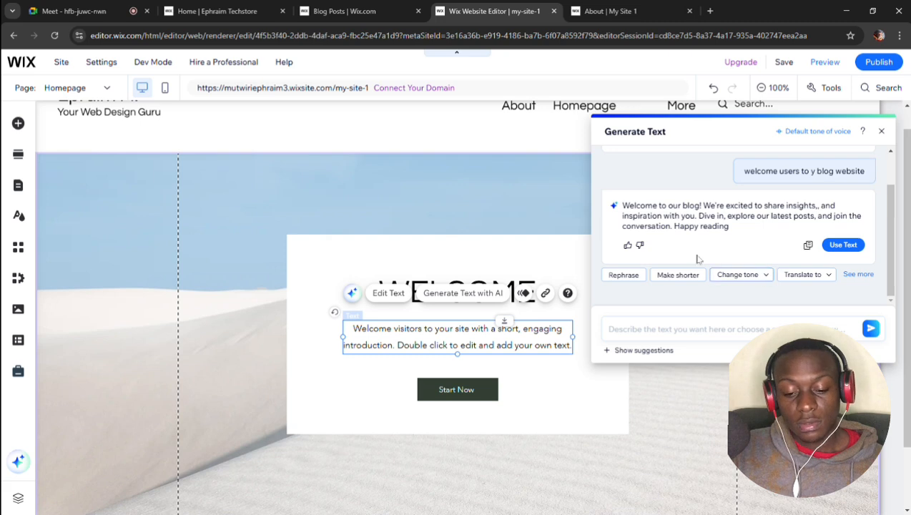
click(843, 247)
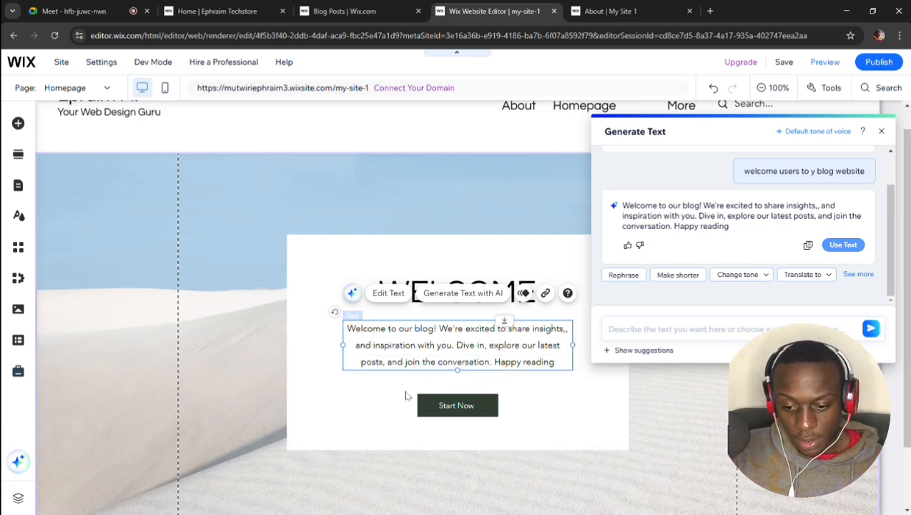
Change the Start Now button's text in the Welcome section to "Read blogs"
scroll(340, 387, down, 1)
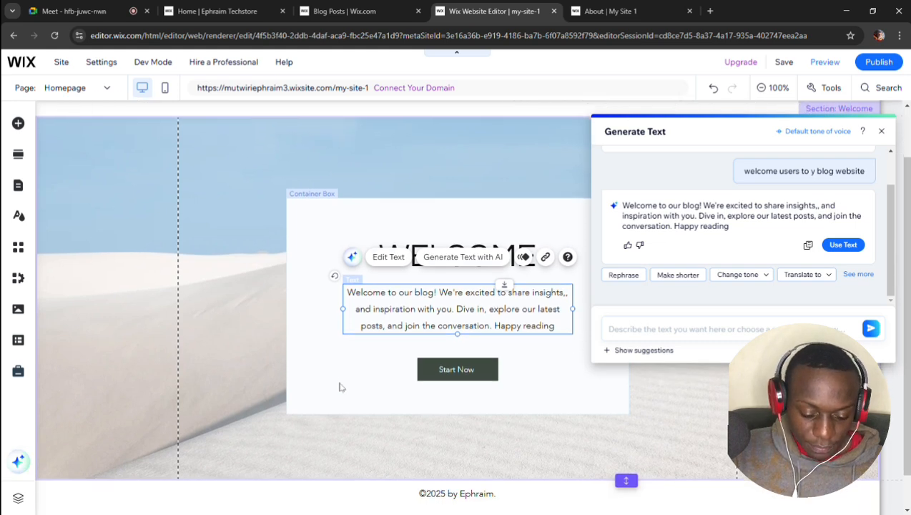
scroll(237, 226, up, 2)
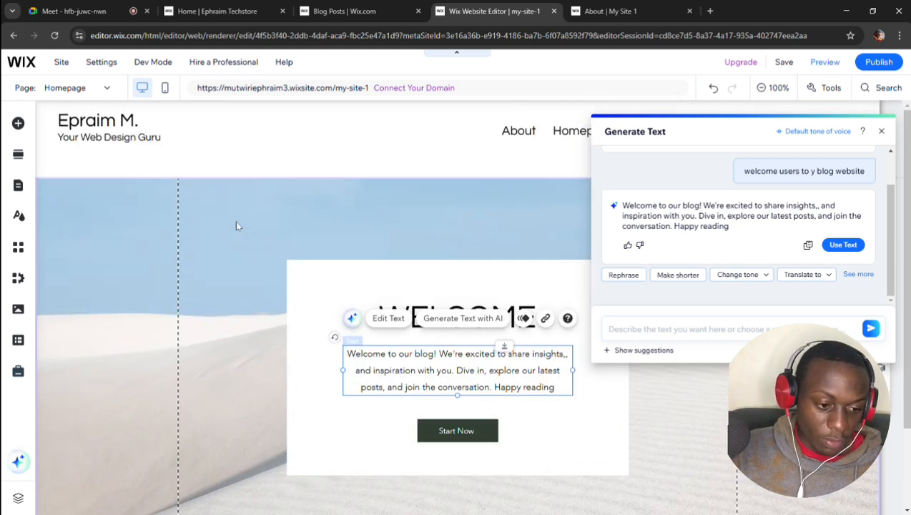
scroll(237, 225, down, 3)
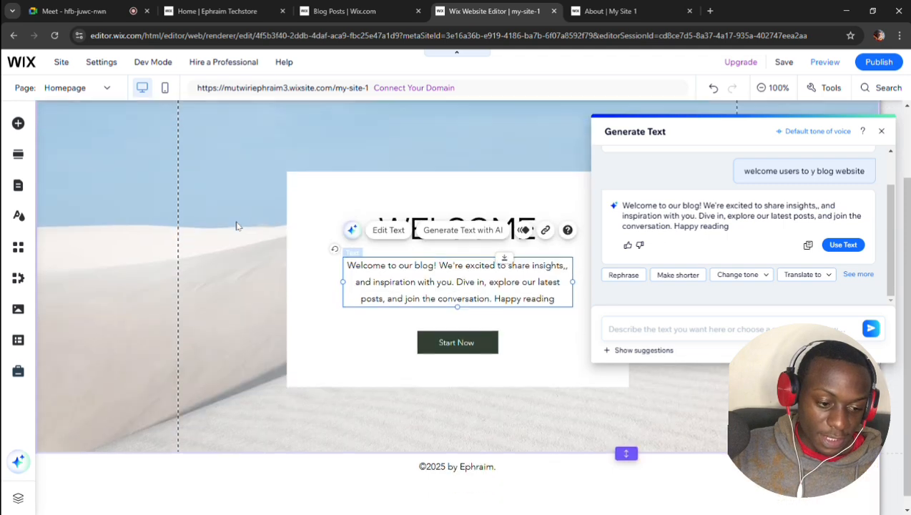
click(455, 331)
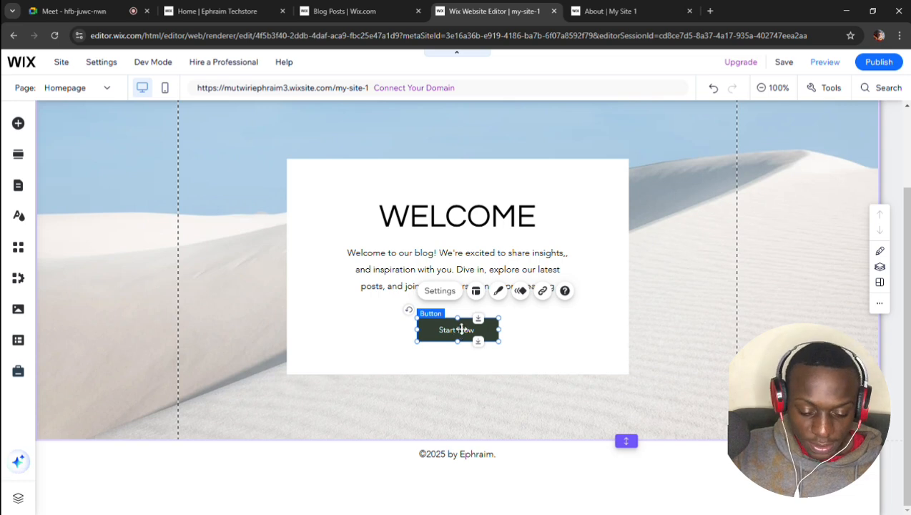
click(439, 291)
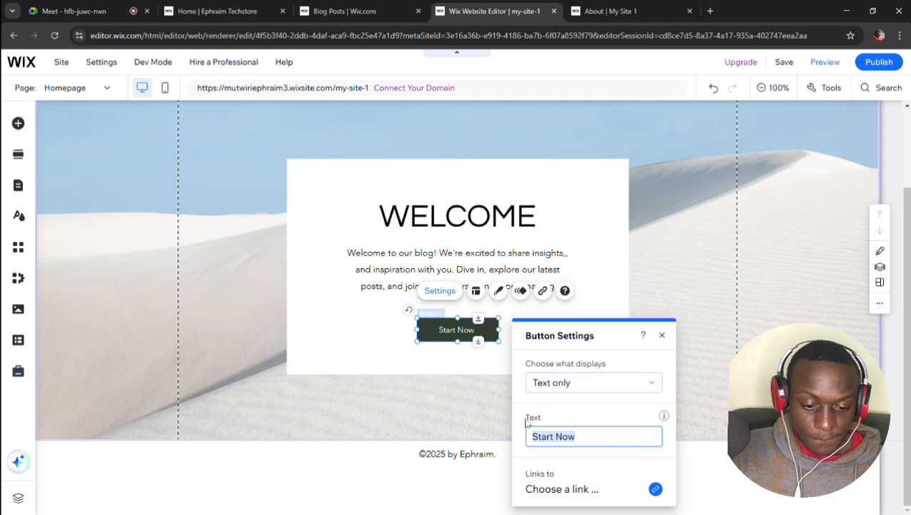
click(584, 440)
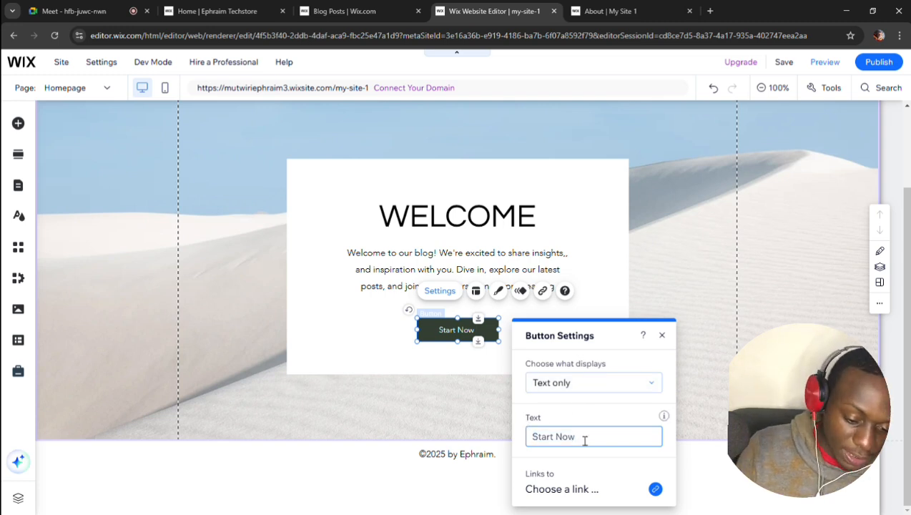
key(ctrl+a)
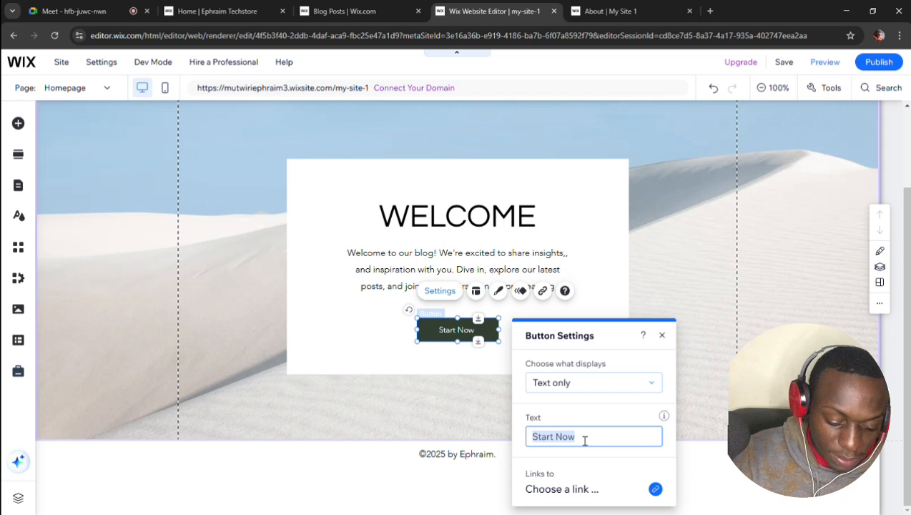
text(R)
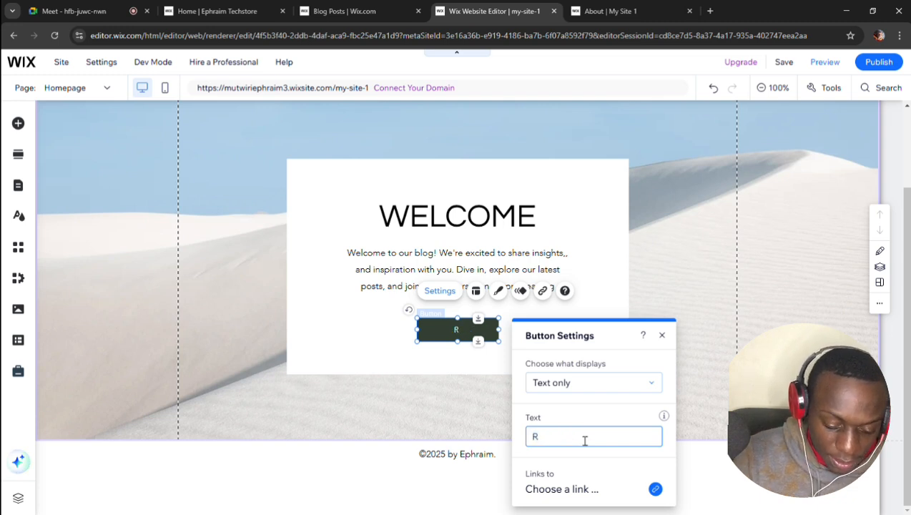
text(ead )
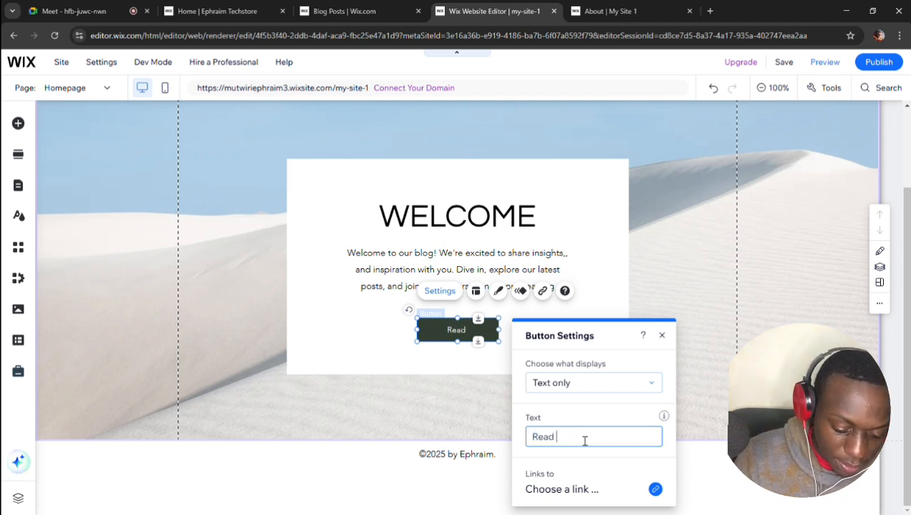
text(blo)
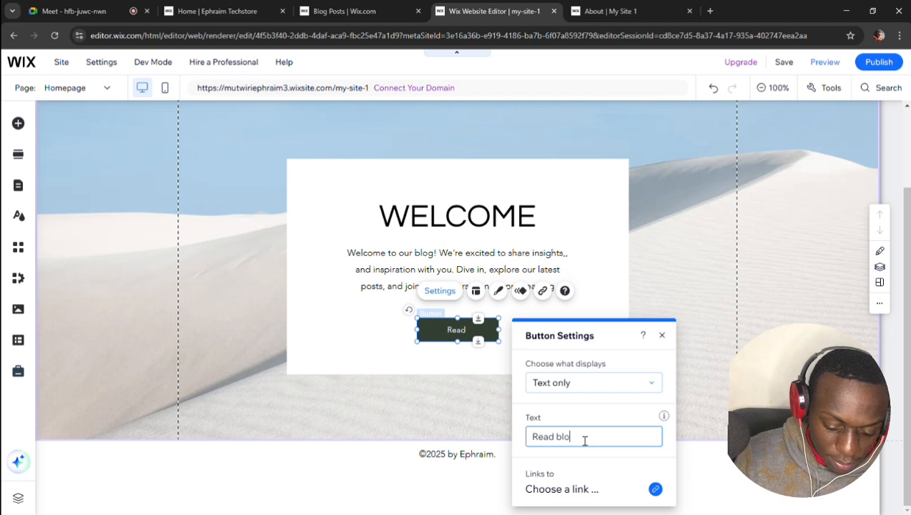
text(s)
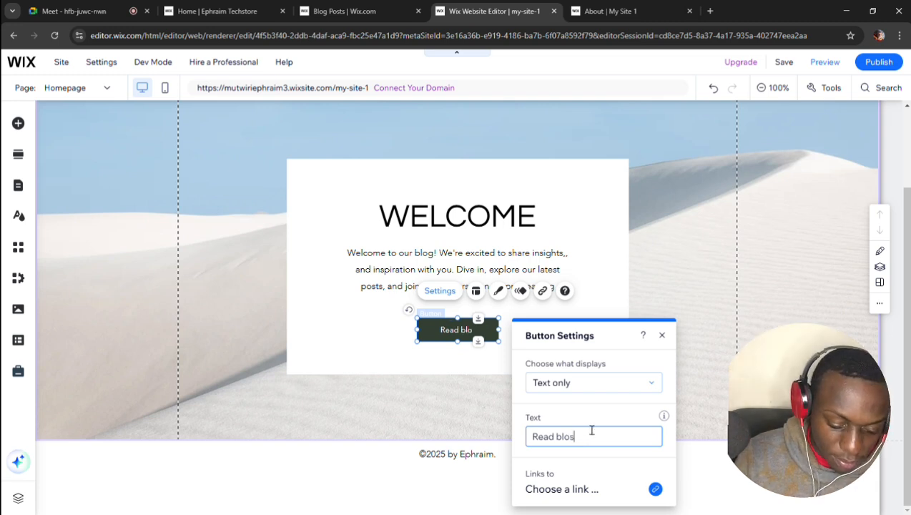
text(blogs)
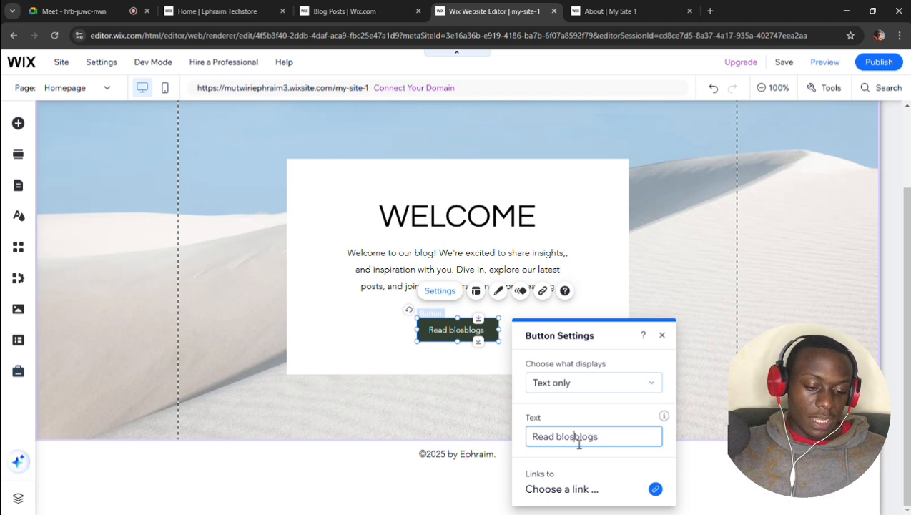
drag(575, 438, 557, 439)
key(BackSpace)
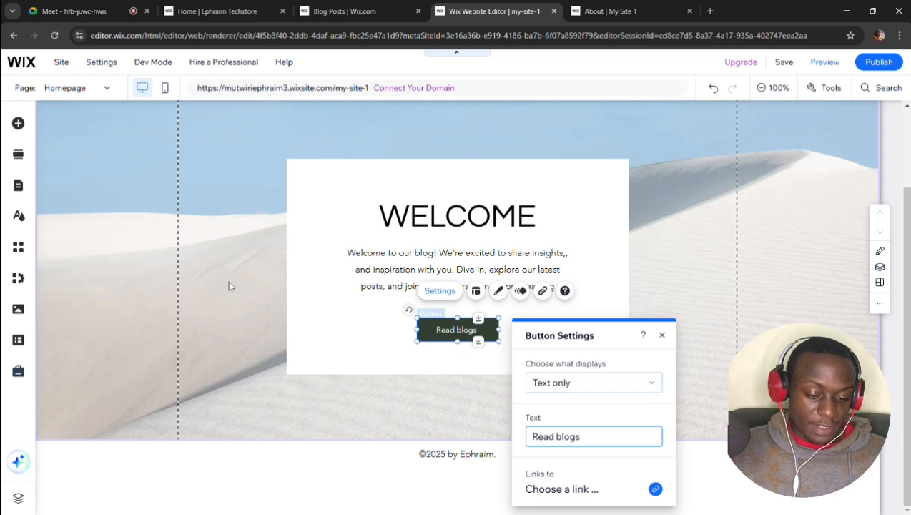
Review the edited Welcome section, including its heading, container box and Read blogs button, together with the page header
scroll(227, 280, up, 2)
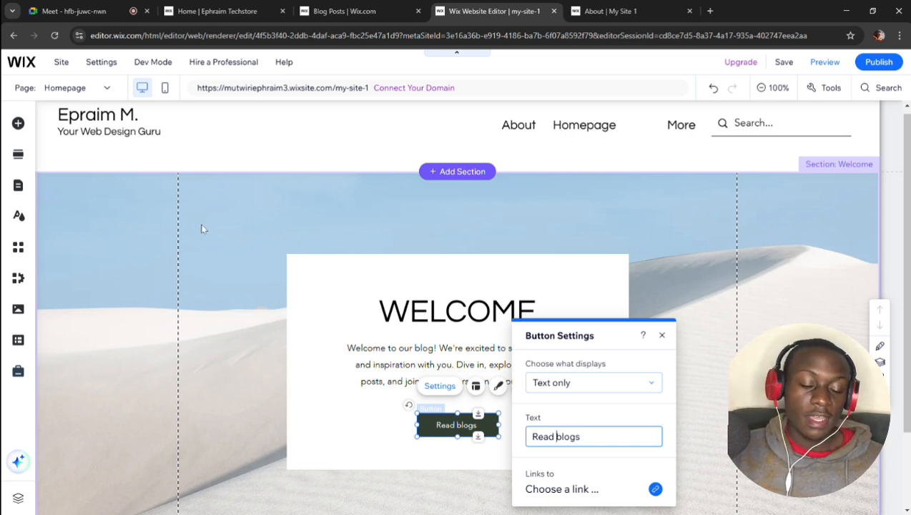
scroll(202, 229, down, 1)
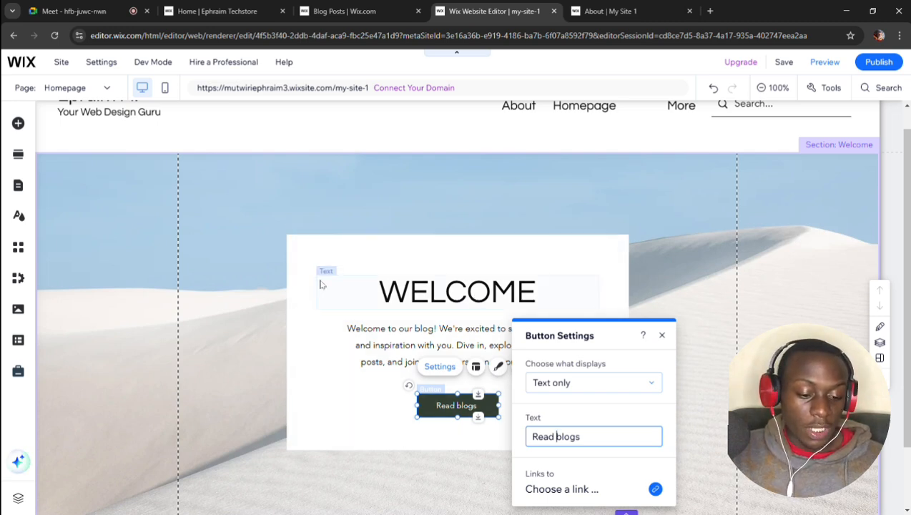
right_click(400, 295)
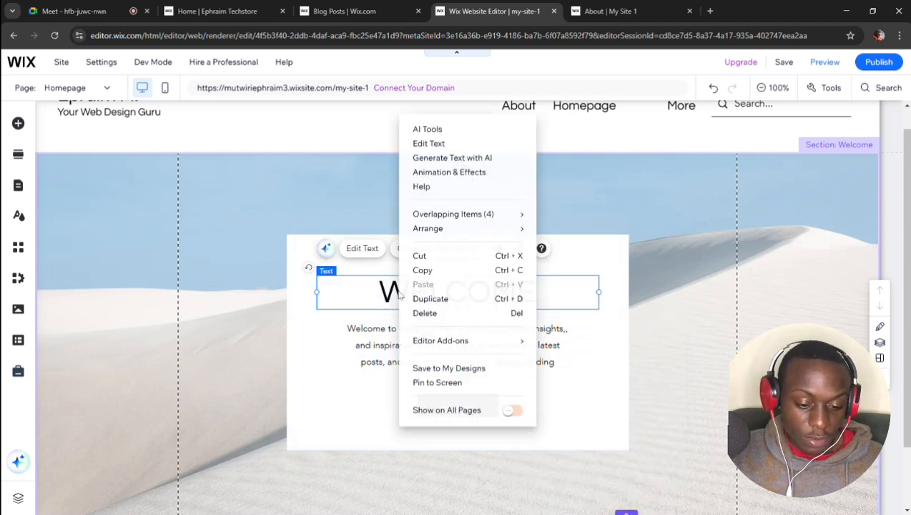
click(330, 356)
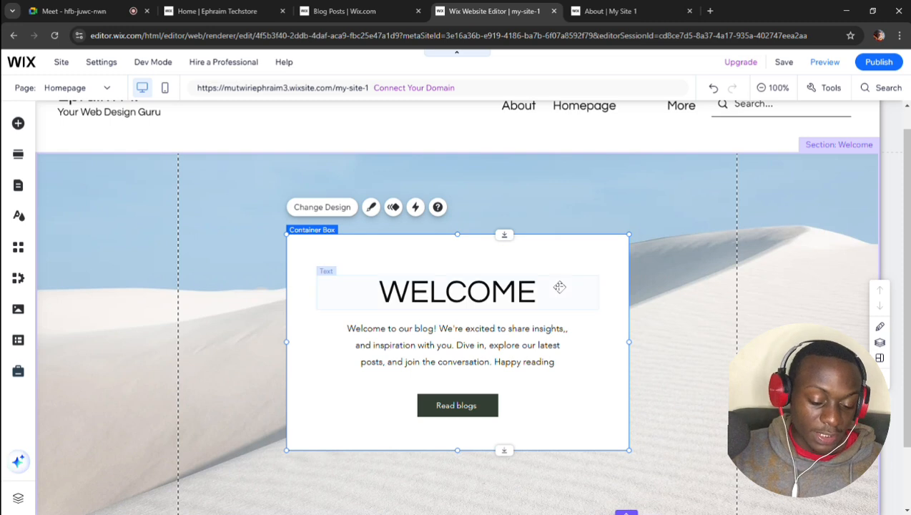
scroll(559, 287, up, 1)
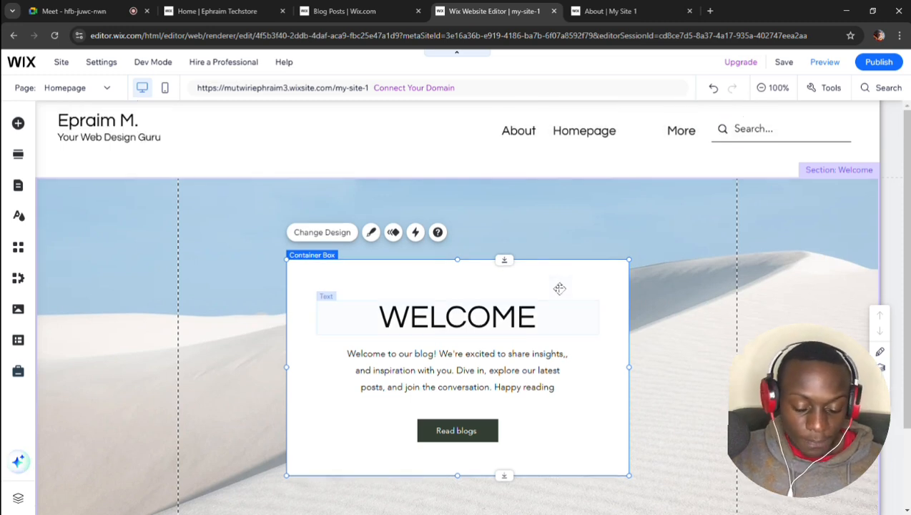
scroll(555, 331, down, 1)
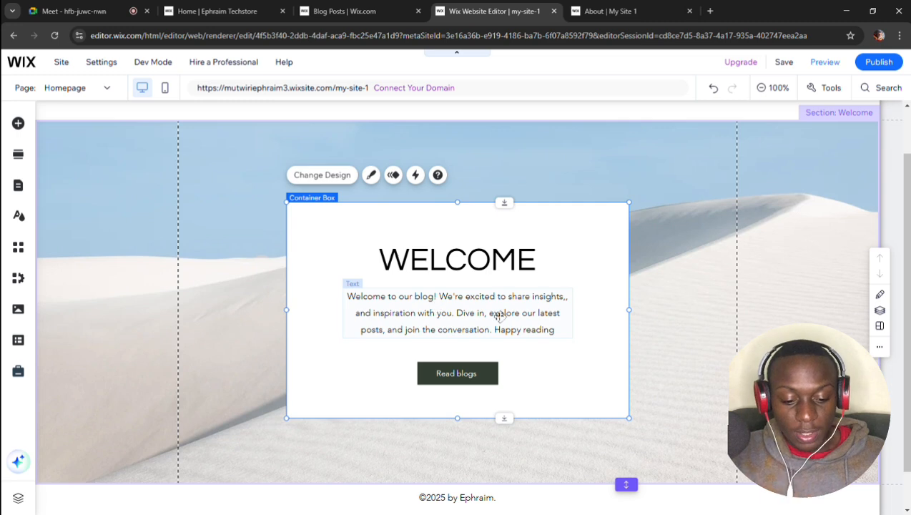
click(456, 376)
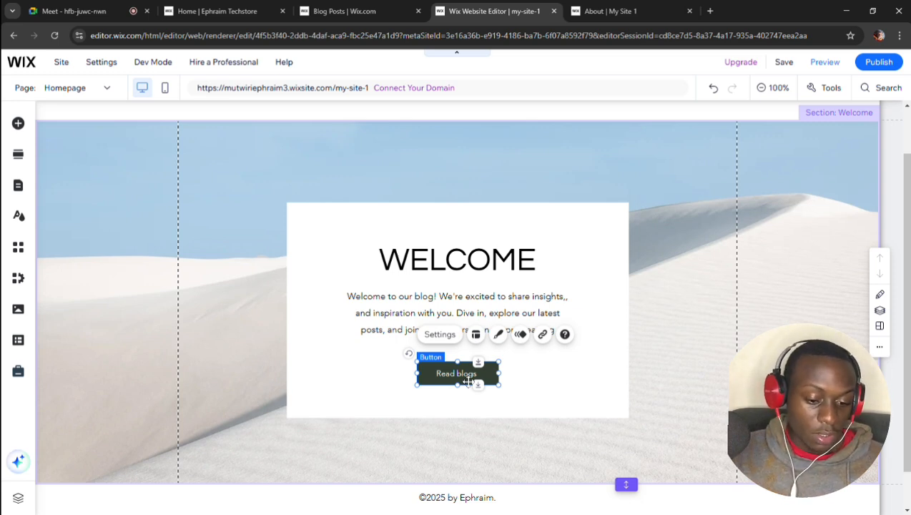
scroll(575, 248, up, 2)
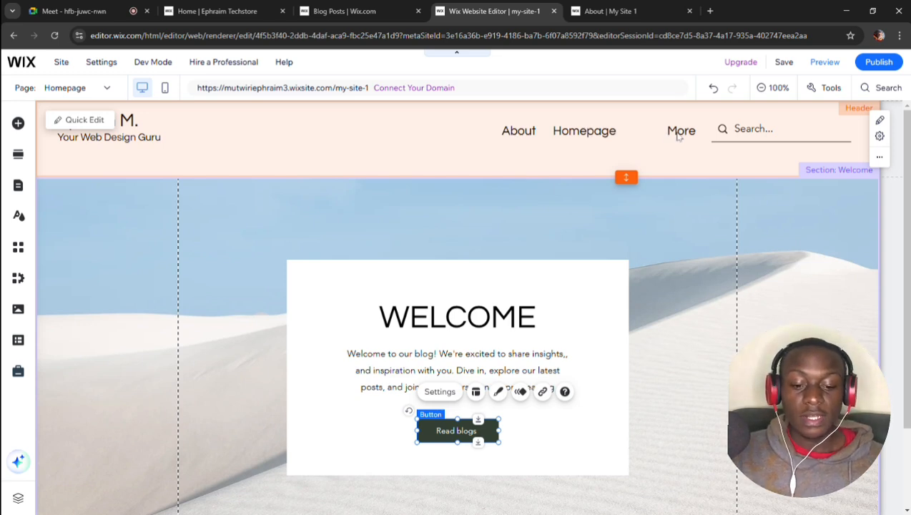
Widen the header's horizontal menu until all four page links fit, and move it below the search bar
click(563, 129)
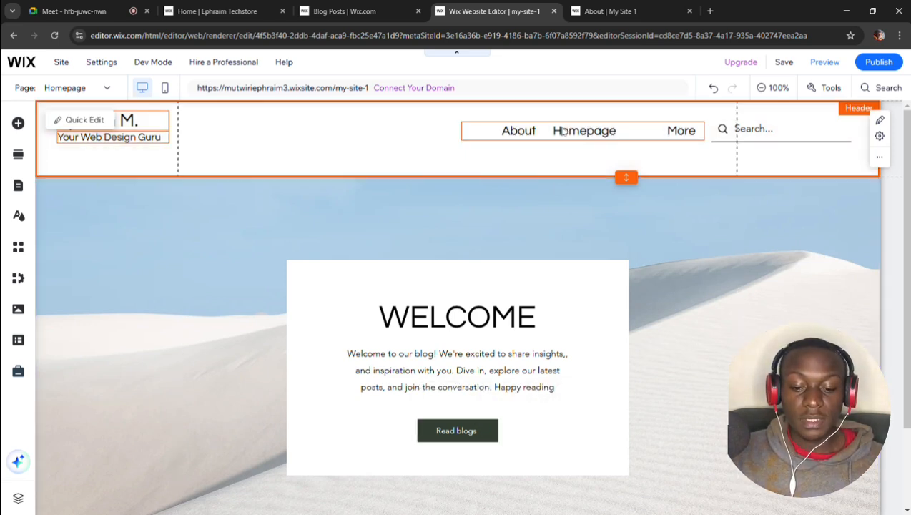
click(465, 133)
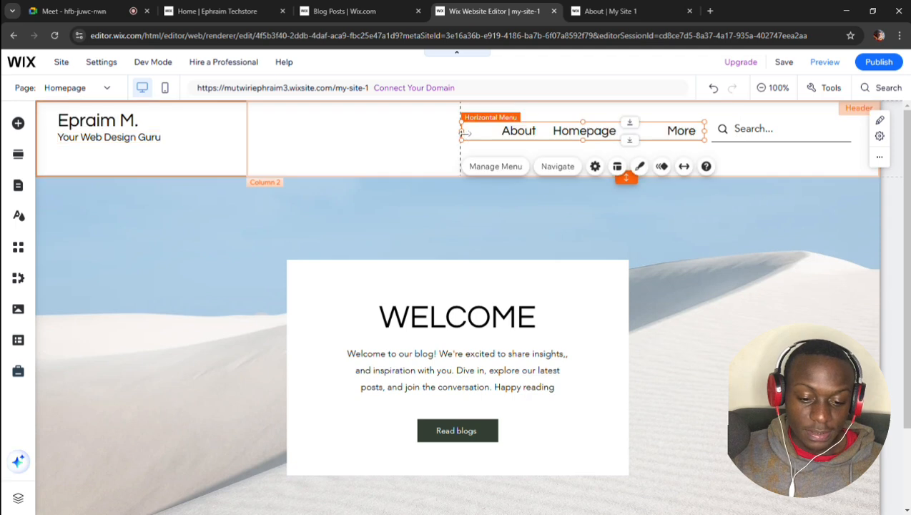
drag(465, 134, 356, 134)
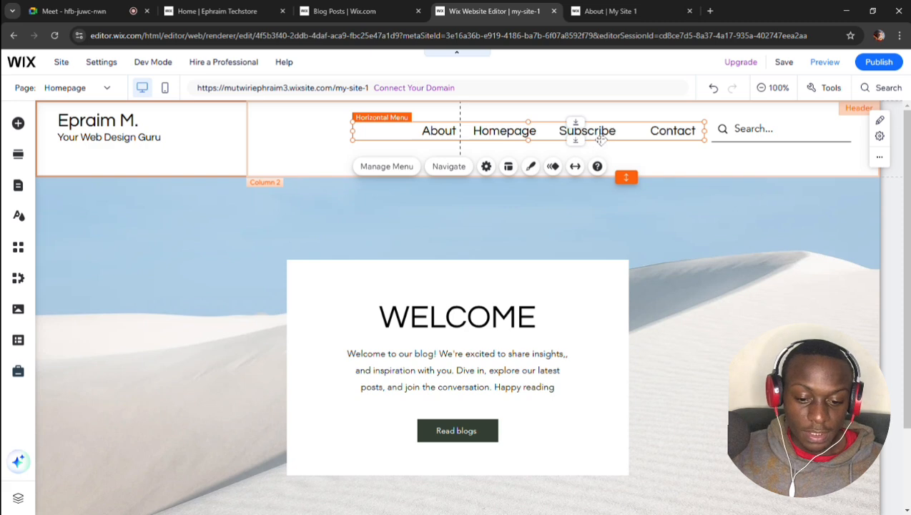
drag(598, 139, 680, 161)
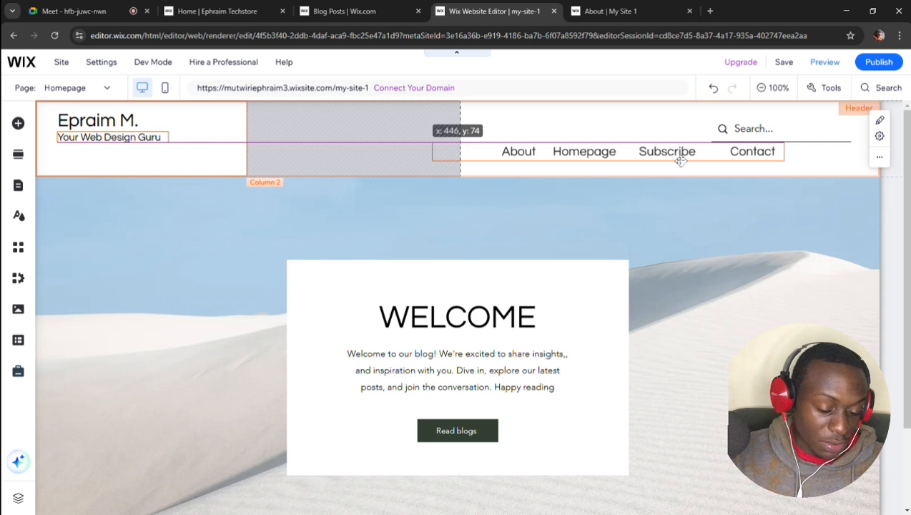
drag(680, 161, 728, 163)
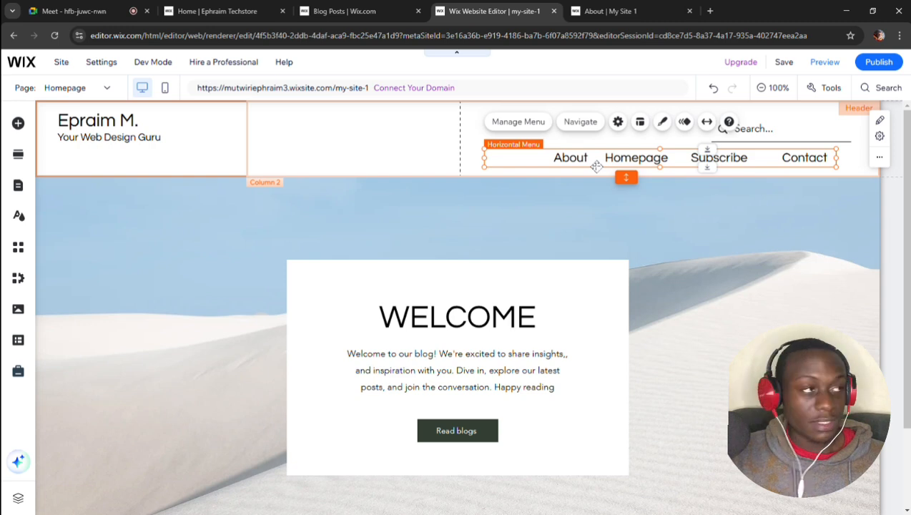
Reorder the site menu so that Homepage is the first item, above Home and About
click(535, 125)
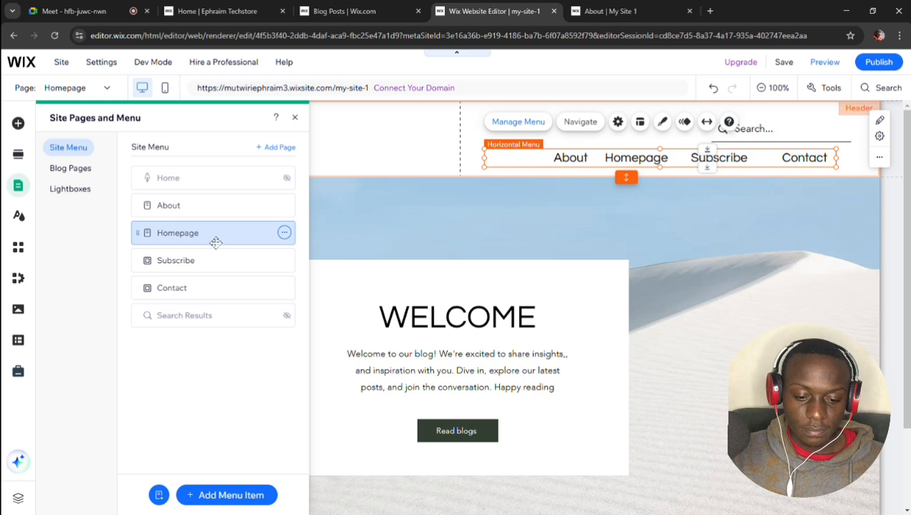
drag(215, 243, 216, 192)
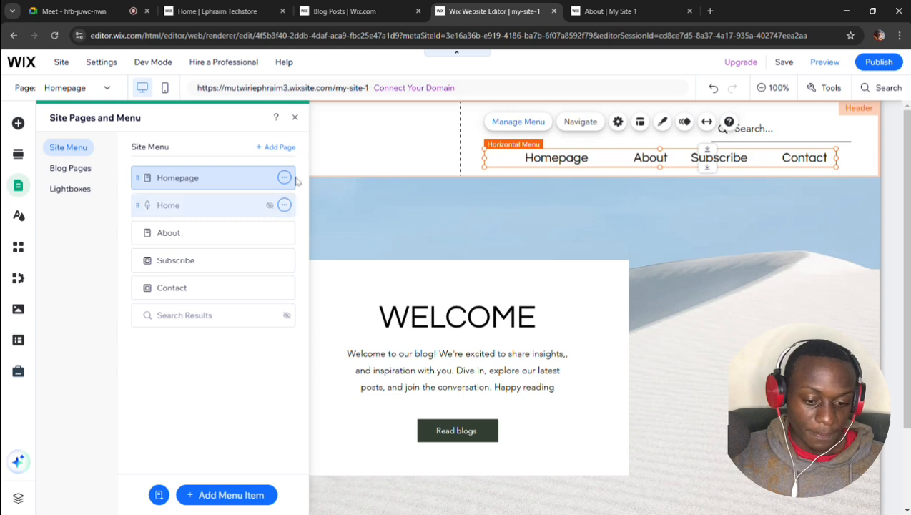
click(295, 118)
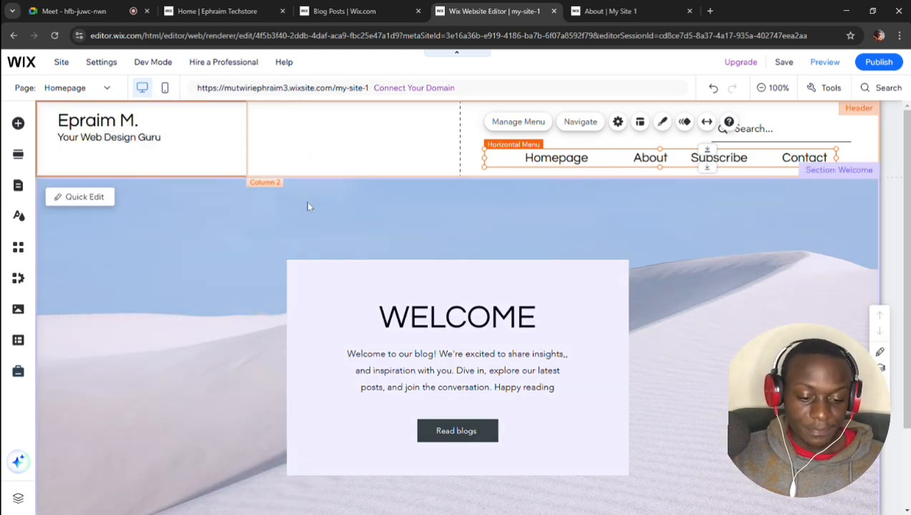
Replace the Welcome section's background with the Sunlit Mountain Landscape image from Media from Wix
click(194, 202)
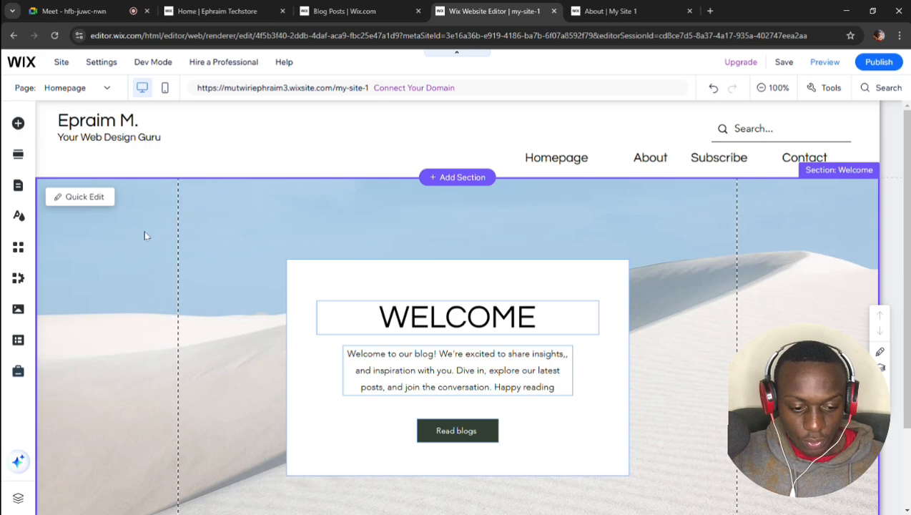
click(145, 235)
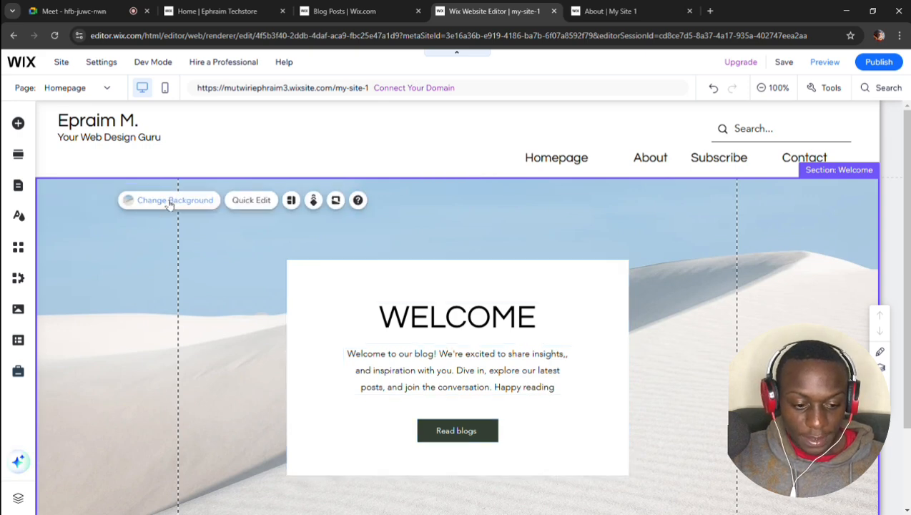
click(170, 203)
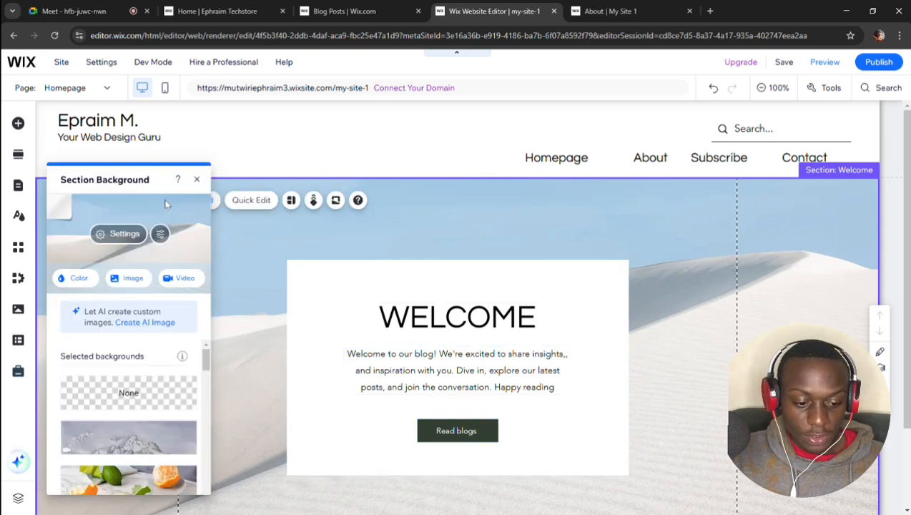
click(125, 279)
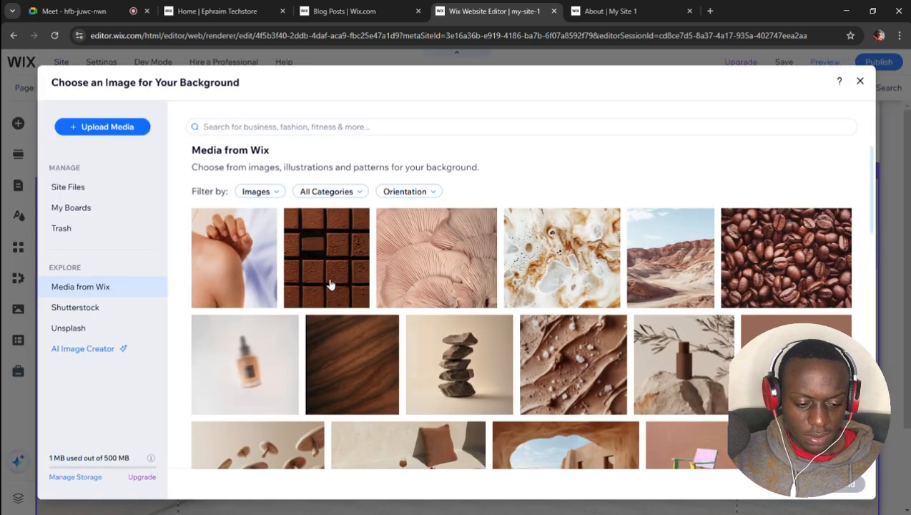
scroll(467, 345, down, 5)
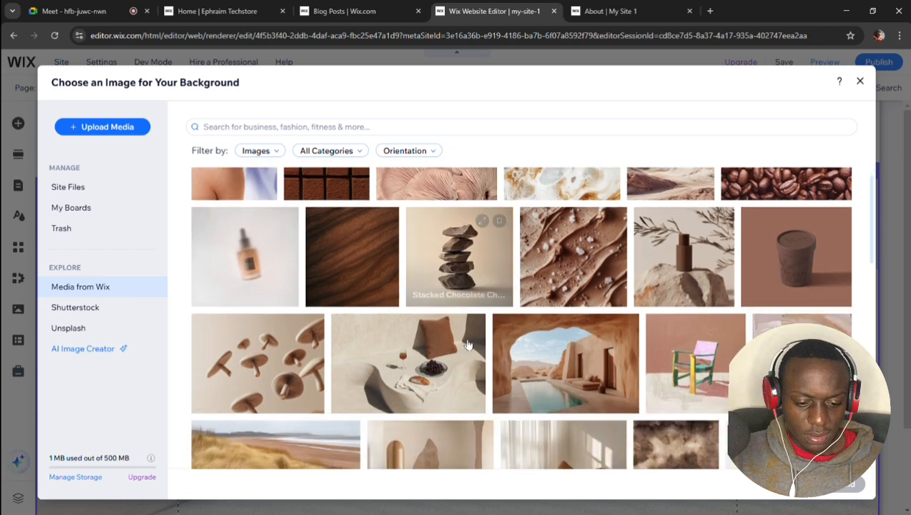
scroll(467, 344, down, 10)
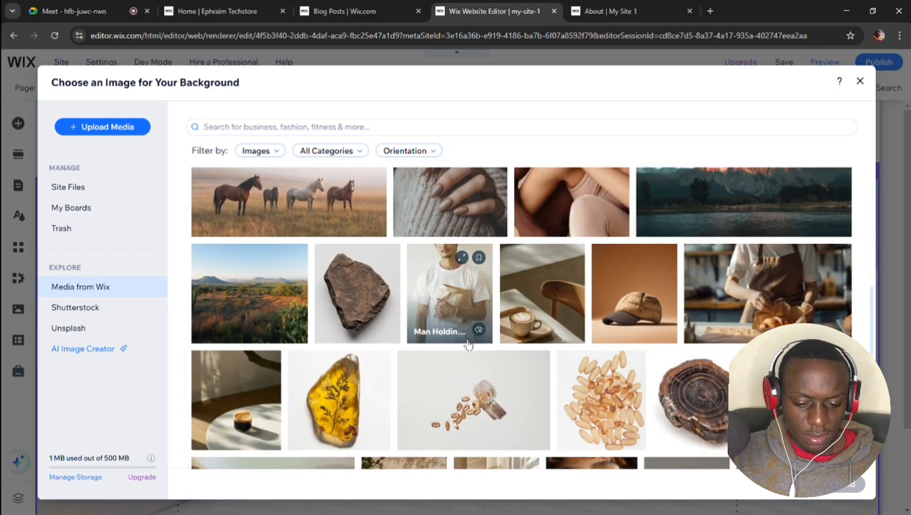
scroll(467, 345, up, 2)
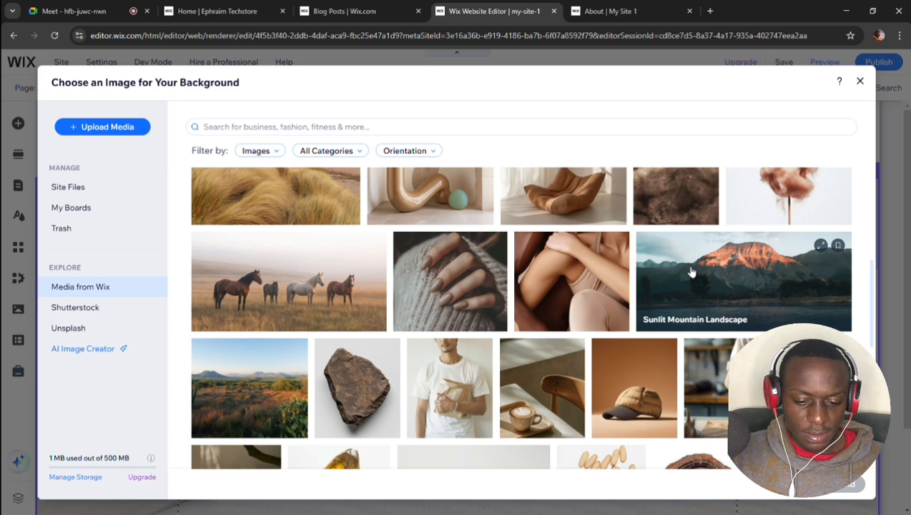
click(691, 272)
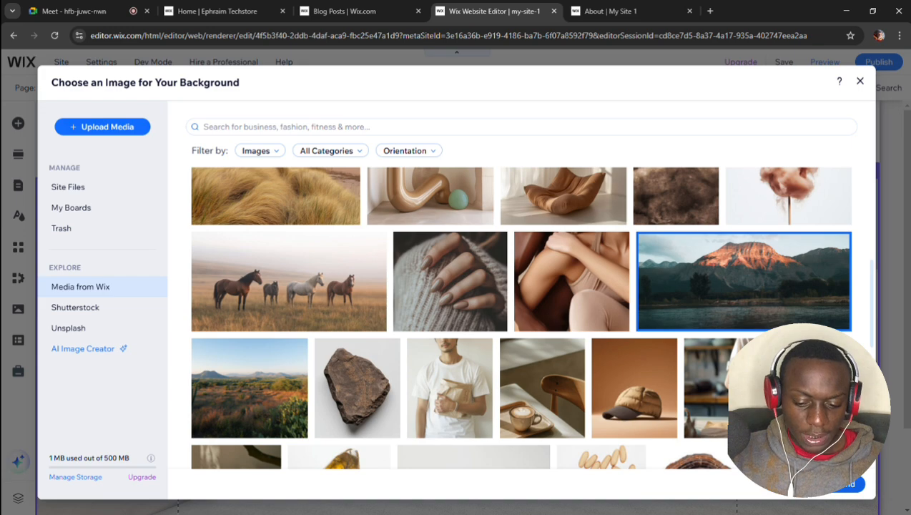
click(822, 484)
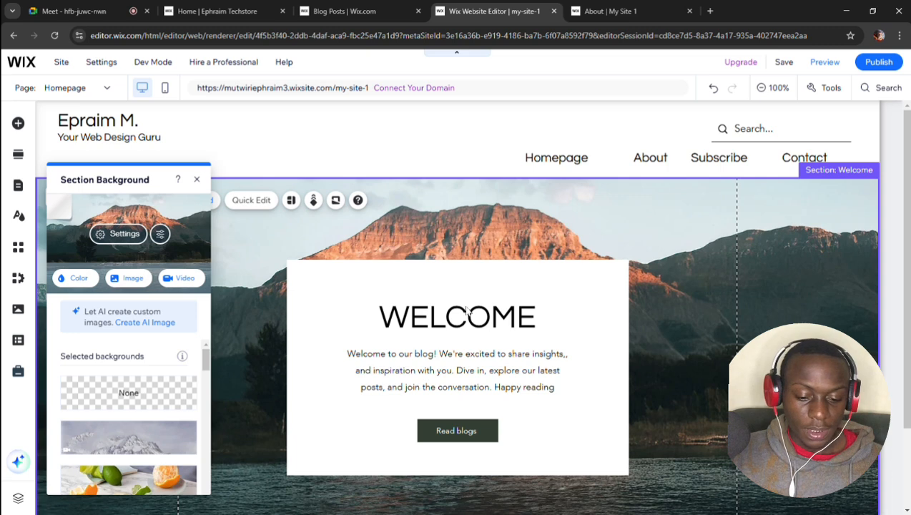
click(197, 180)
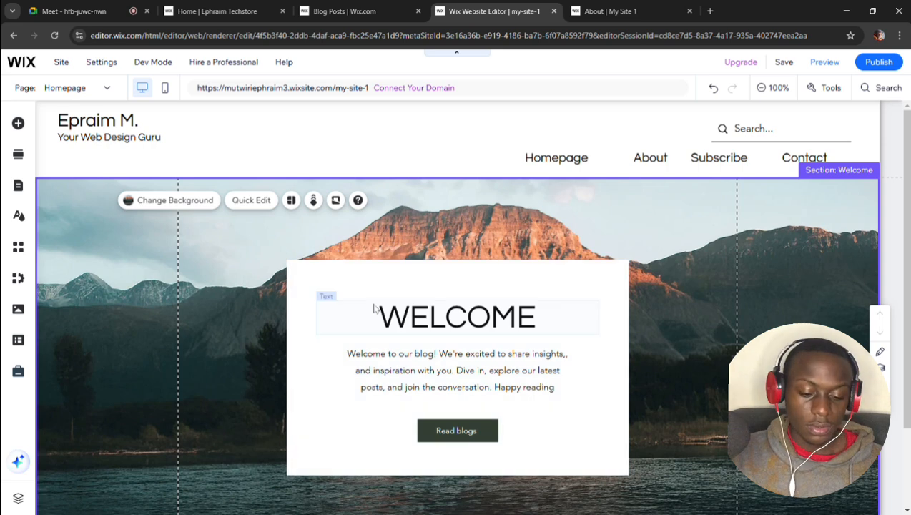
Add a new section between the Welcome section and the footer, choosing a designed section as its starting point
scroll(373, 307, down, 2)
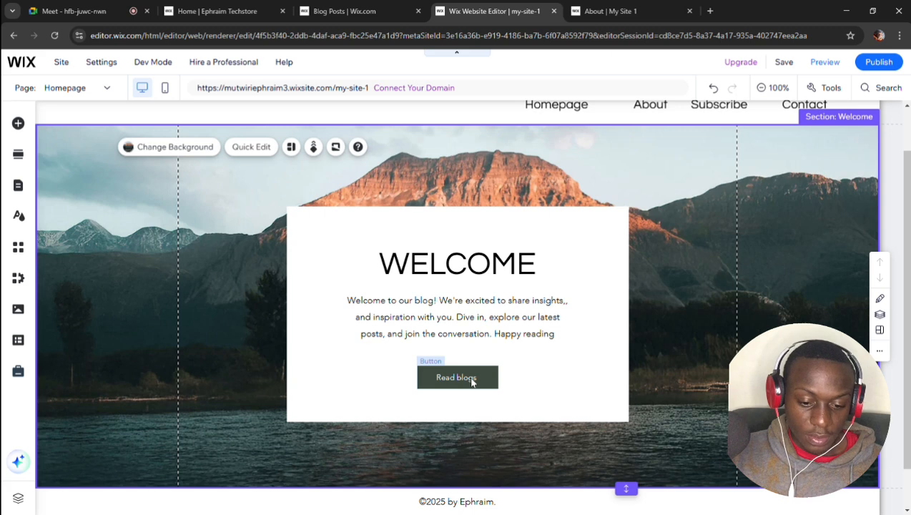
scroll(471, 382, down, 1)
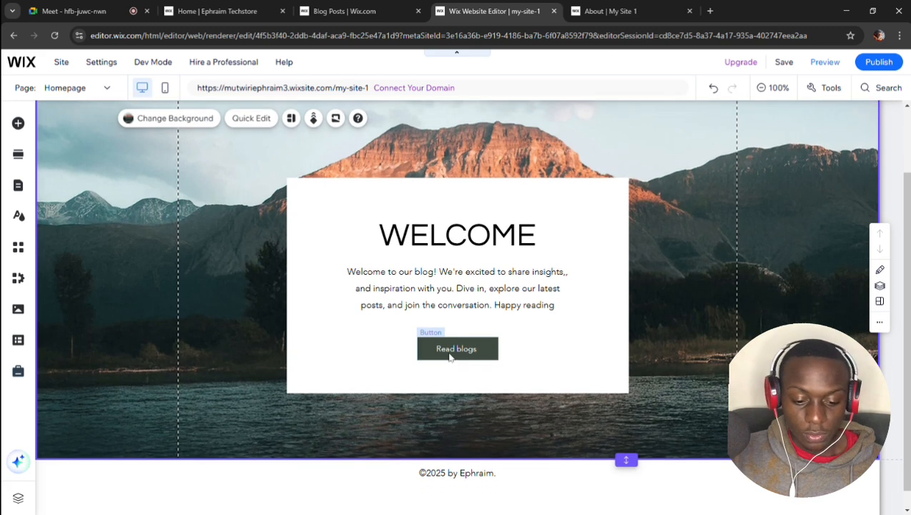
scroll(460, 349, down, 1)
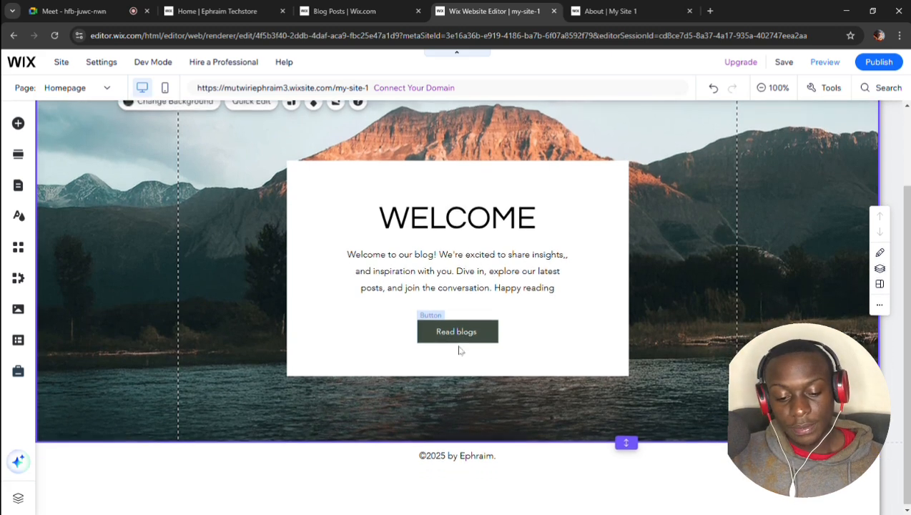
scroll(460, 350, up, 3)
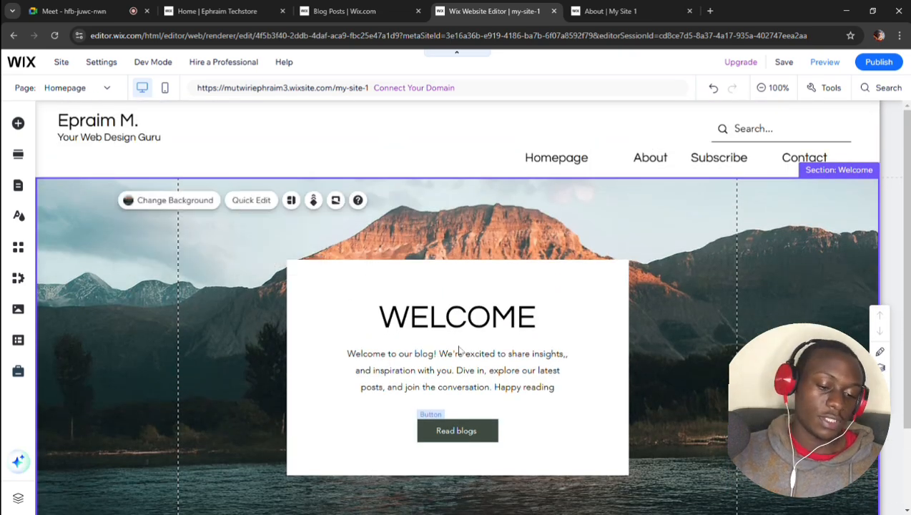
scroll(460, 349, down, 3)
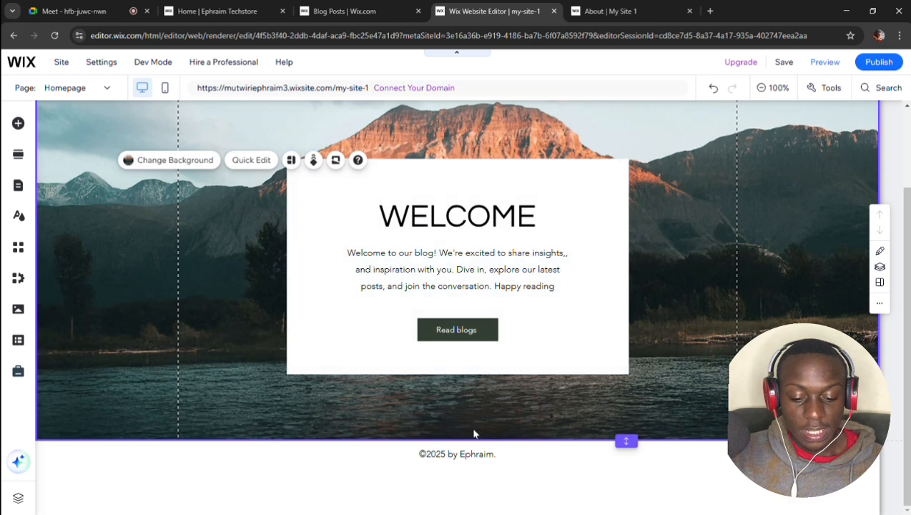
mouse_move(470, 444)
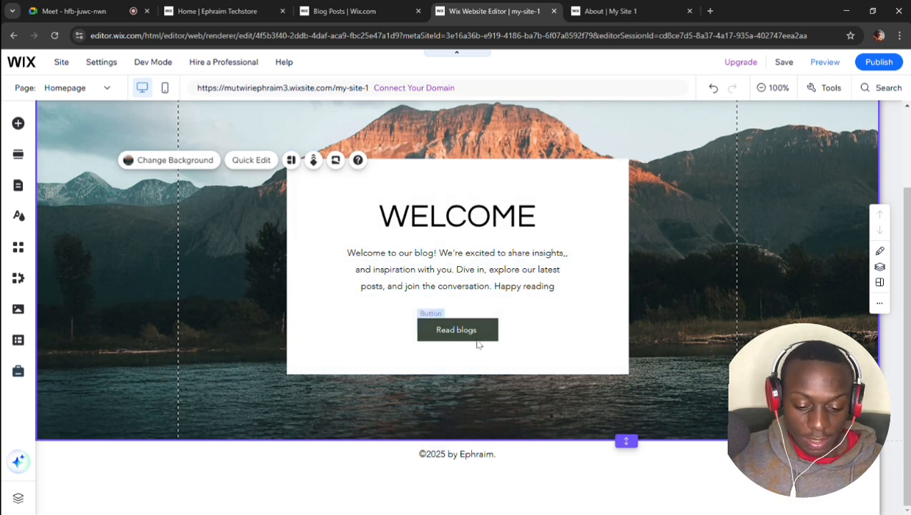
mouse_move(443, 442)
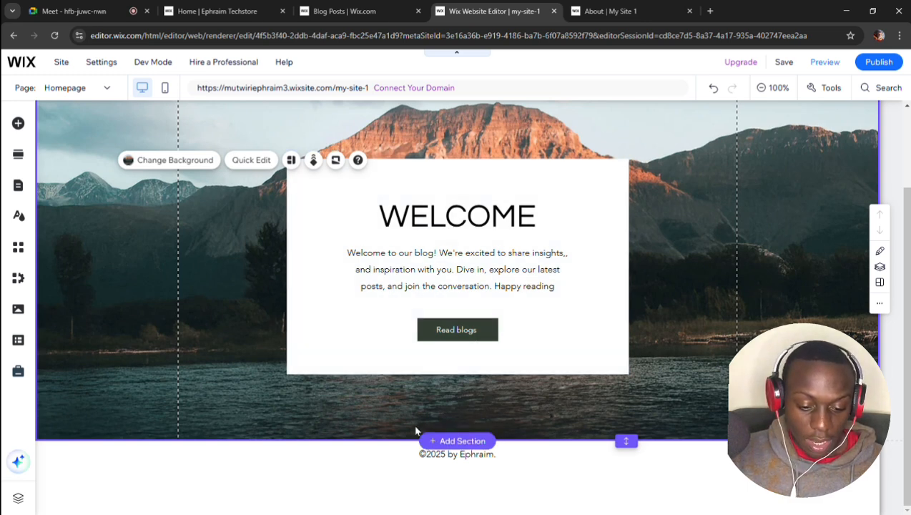
click(451, 442)
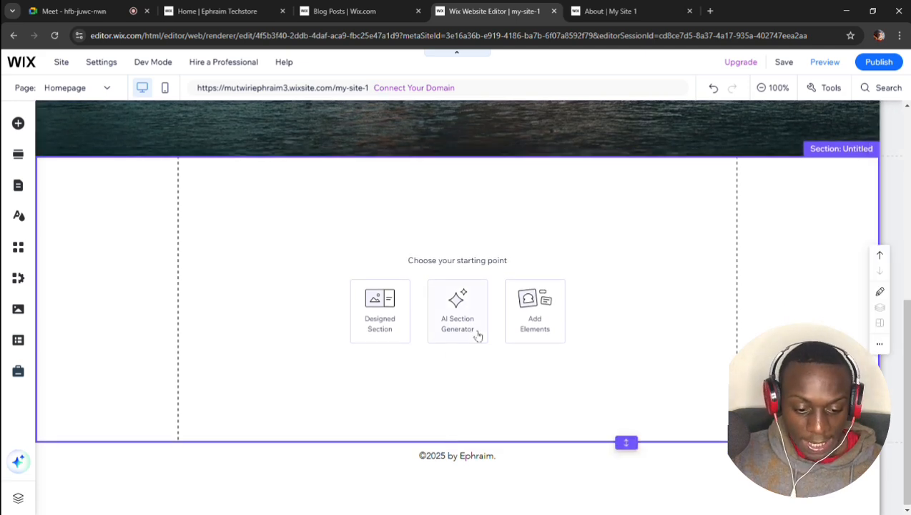
click(394, 323)
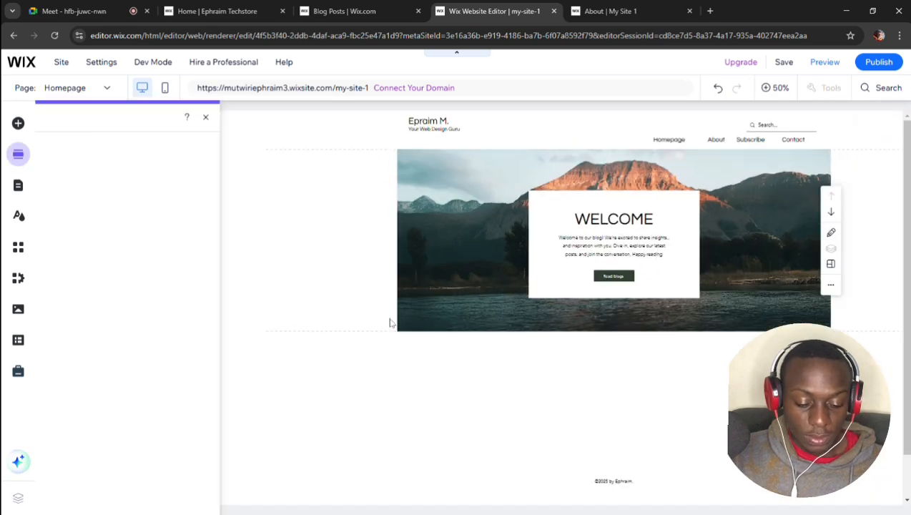
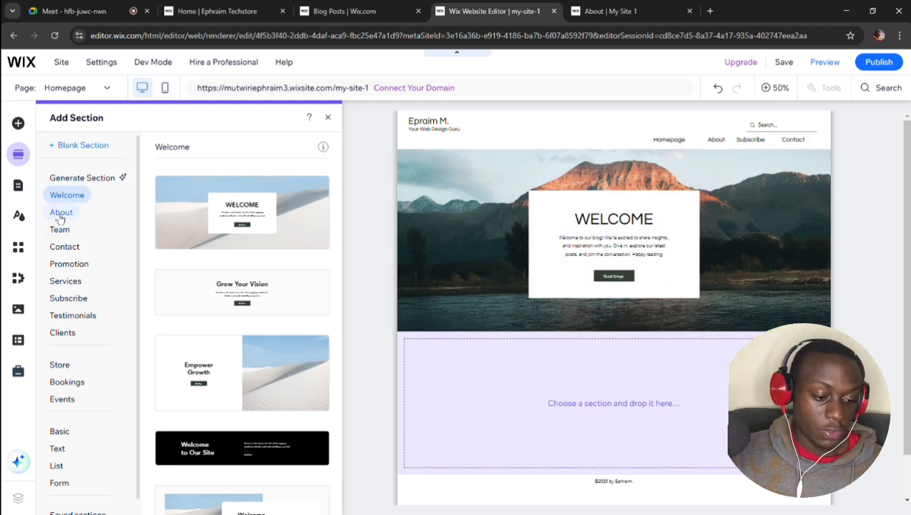
Insert the black-and-white Our Story design from the About category into the space below the Welcome section
click(59, 216)
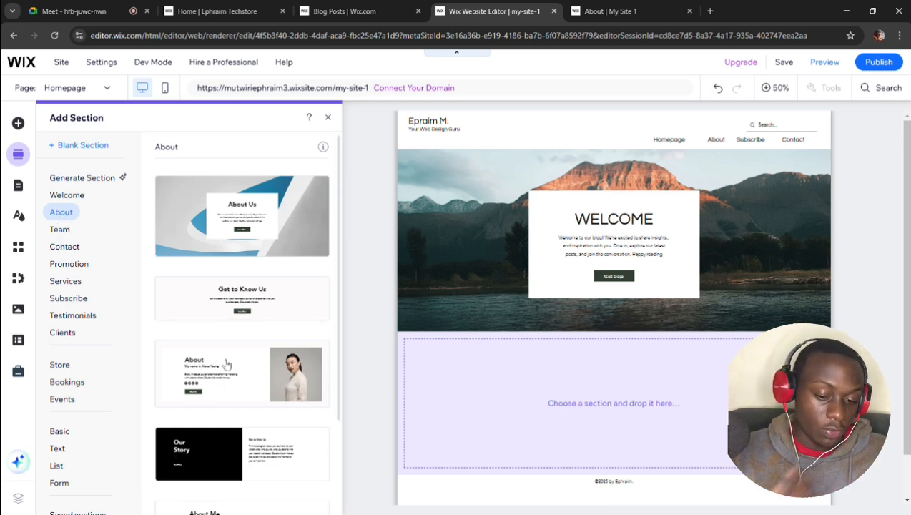
scroll(228, 364, down, 1)
scroll(228, 364, down, 3)
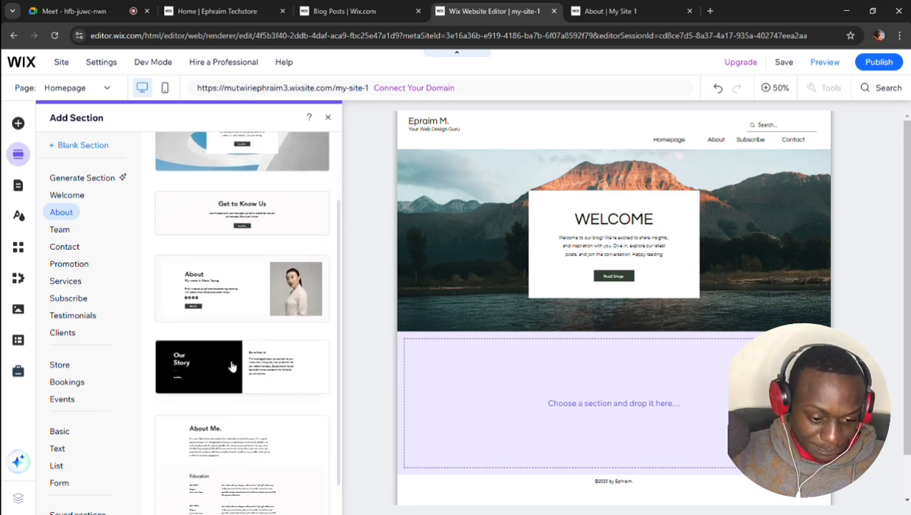
drag(241, 360, 576, 397)
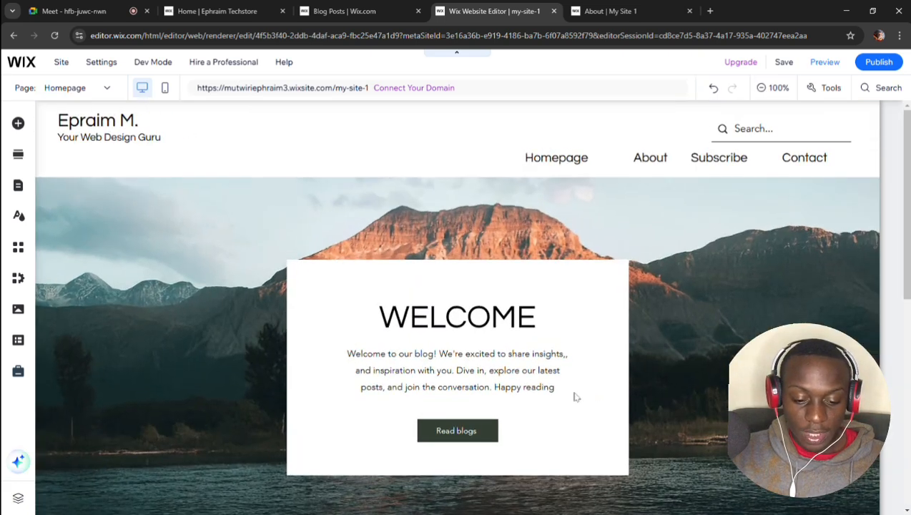
Link the Our Story section's Read More button to the About page, opening in the current window
scroll(722, 423, down, 2)
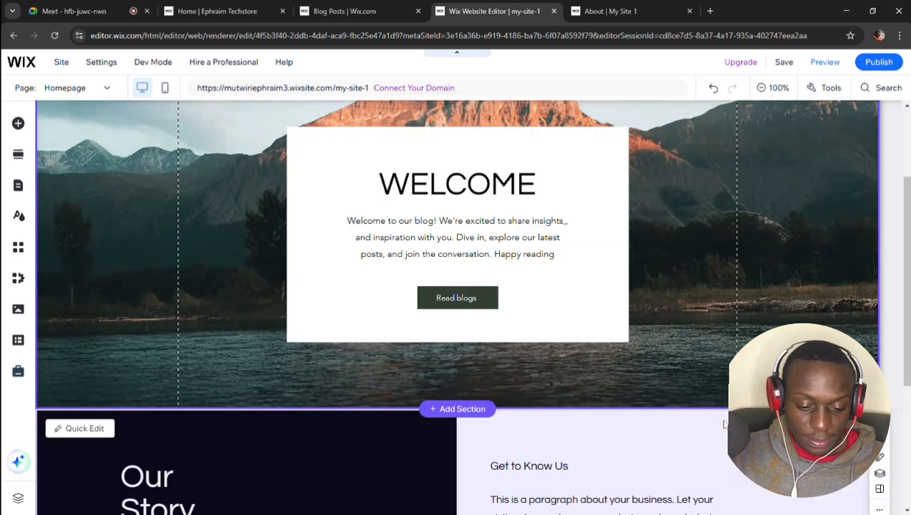
scroll(723, 424, down, 3)
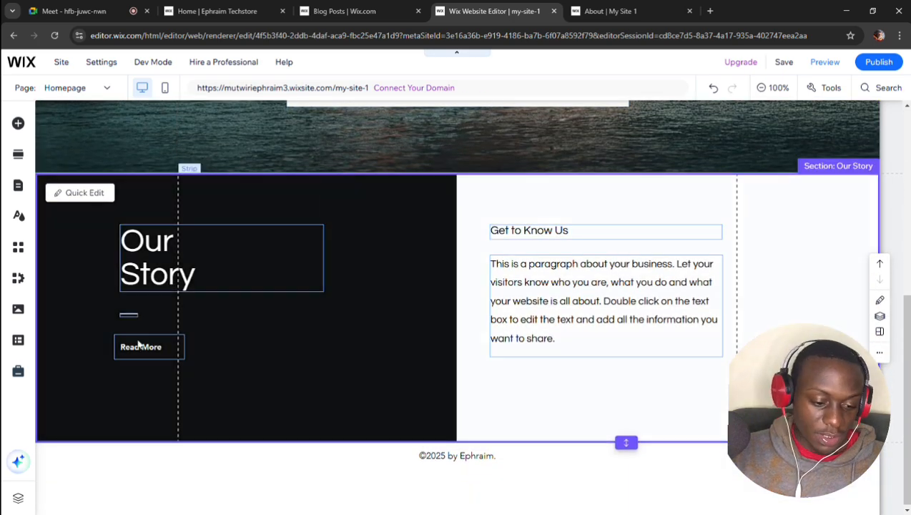
click(179, 348)
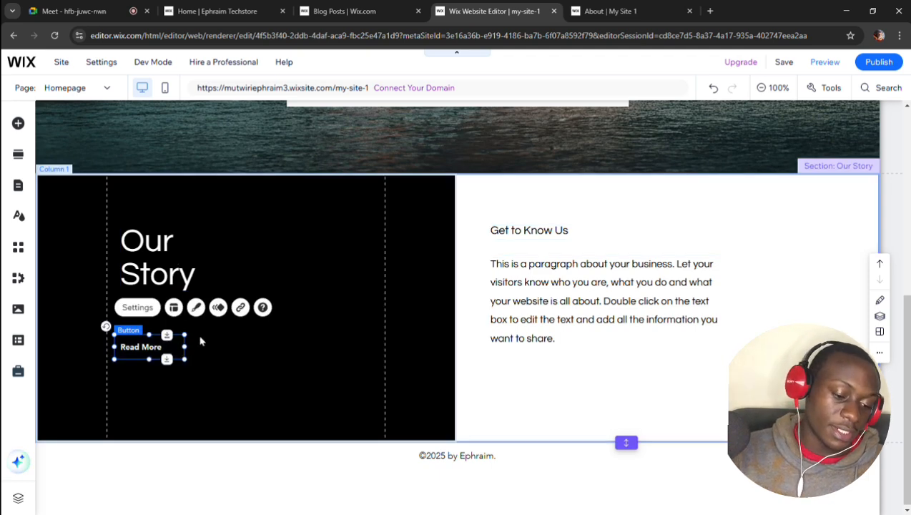
click(241, 308)
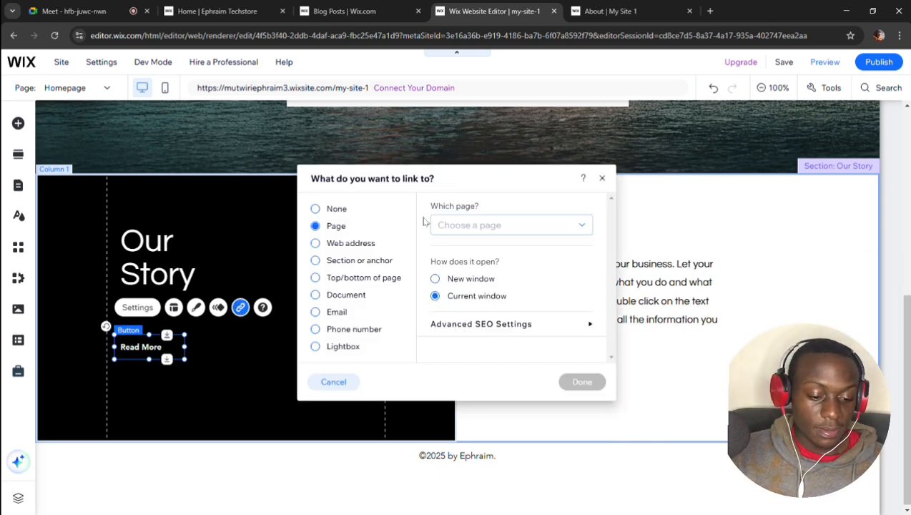
click(579, 223)
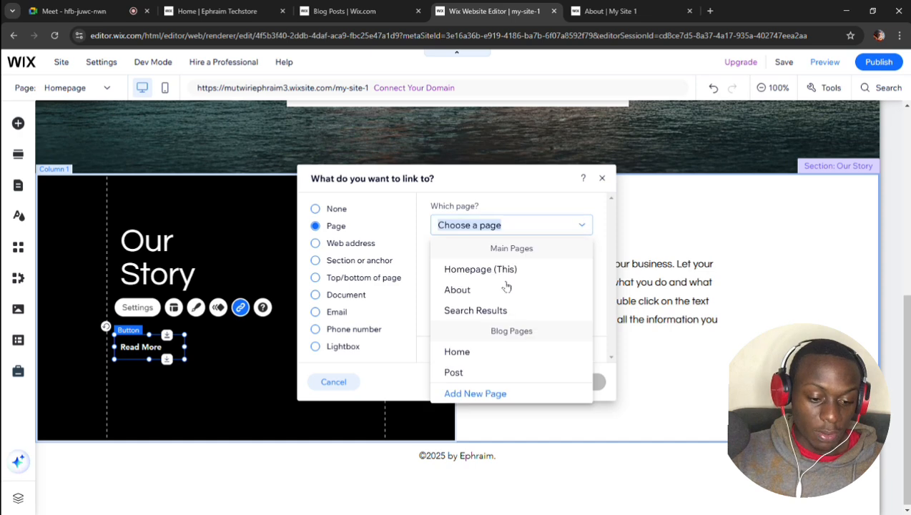
click(521, 289)
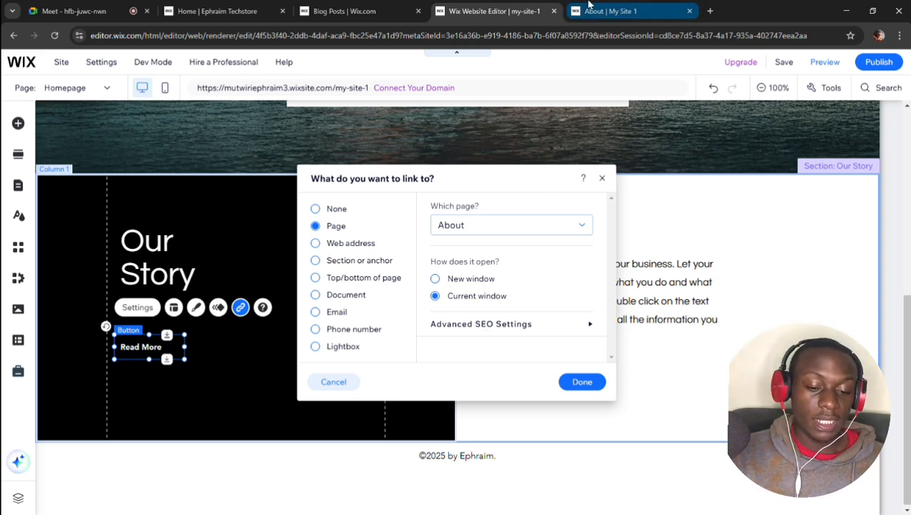
click(588, 6)
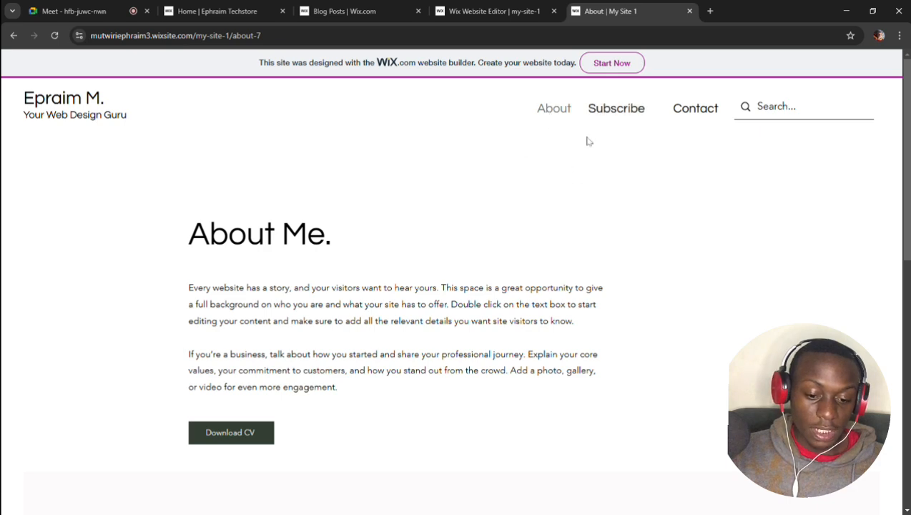
click(507, 7)
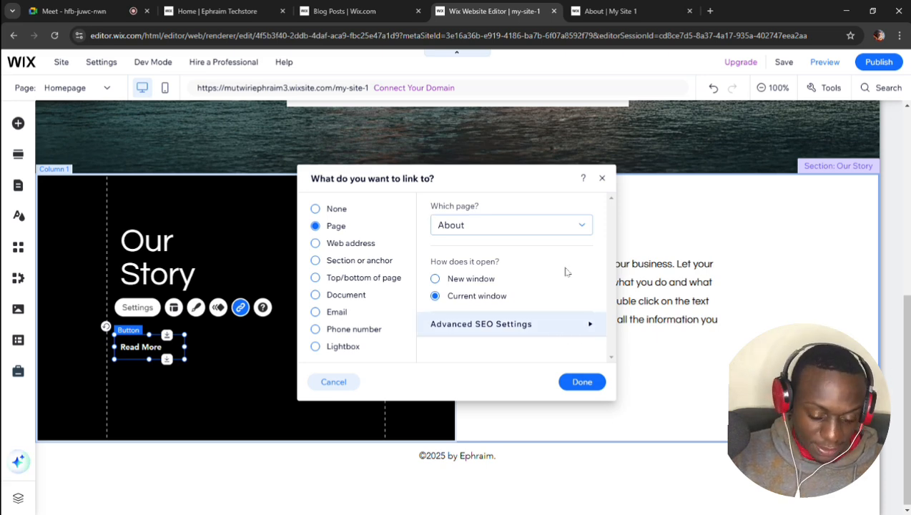
click(576, 232)
click(576, 230)
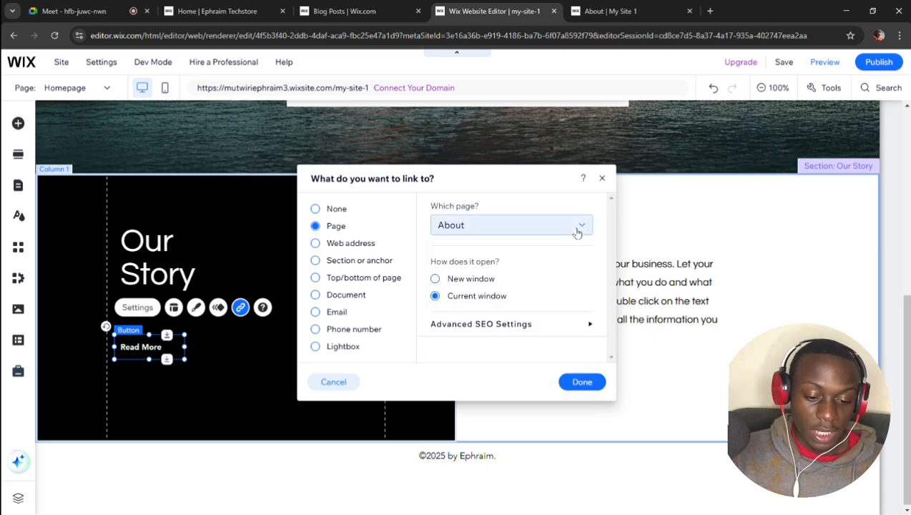
click(587, 386)
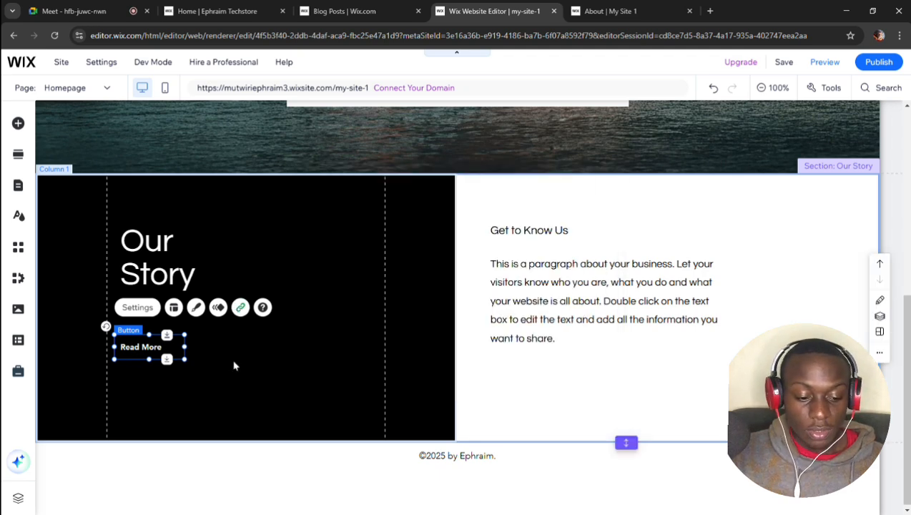
Try several preset designs on the Read More button and apply the white, blue-bordered Let's Go style
click(236, 366)
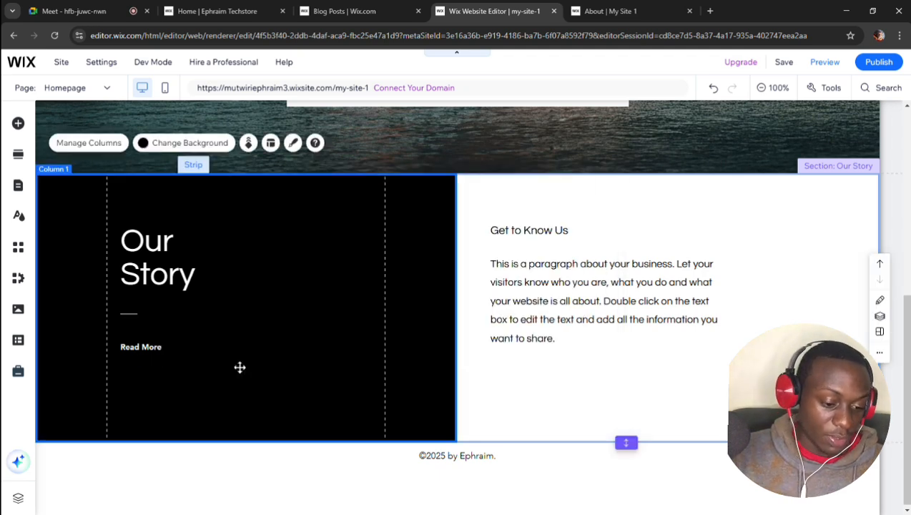
click(160, 360)
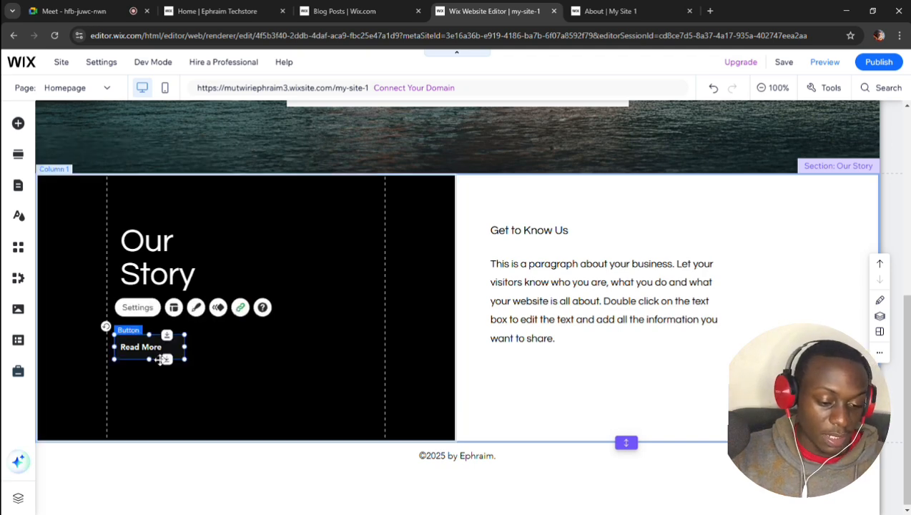
click(197, 308)
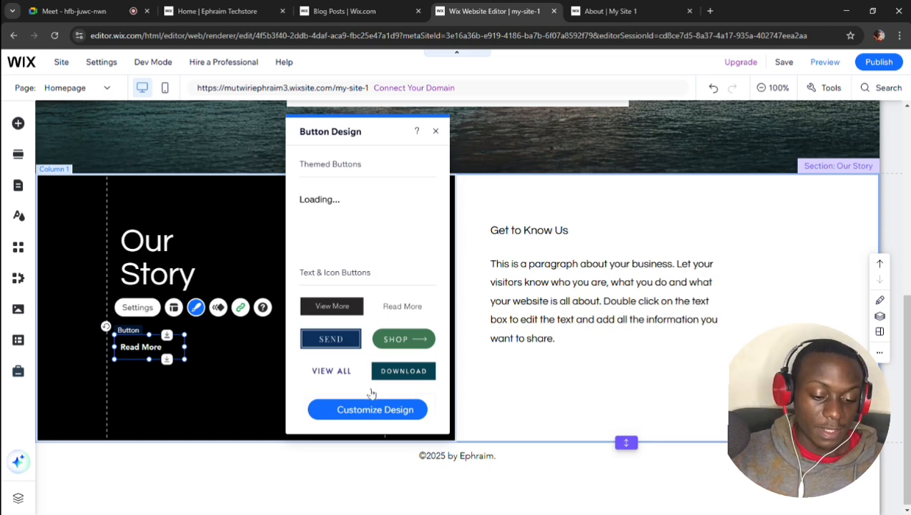
scroll(367, 411, down, 1)
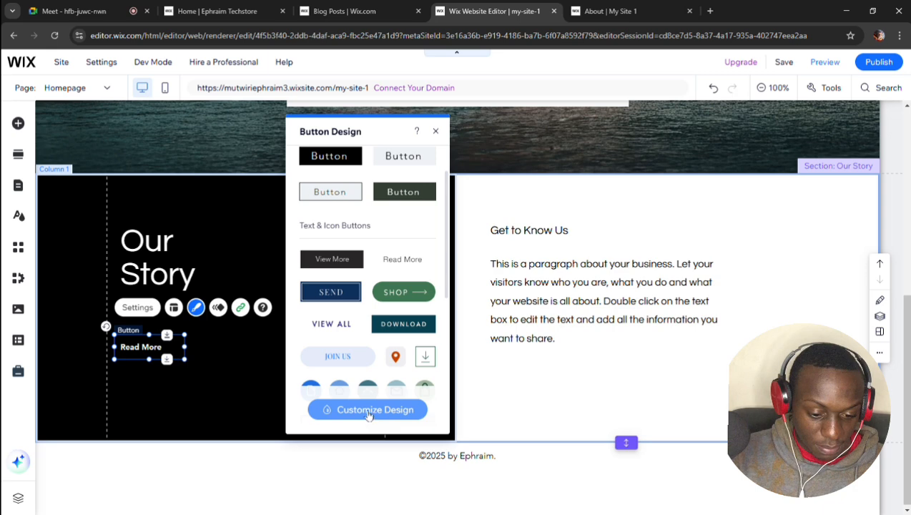
click(347, 361)
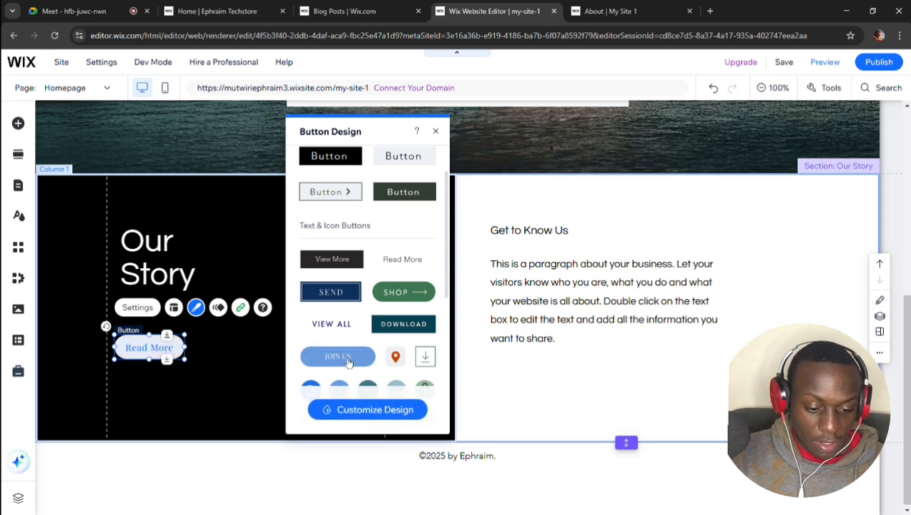
click(398, 292)
click(352, 294)
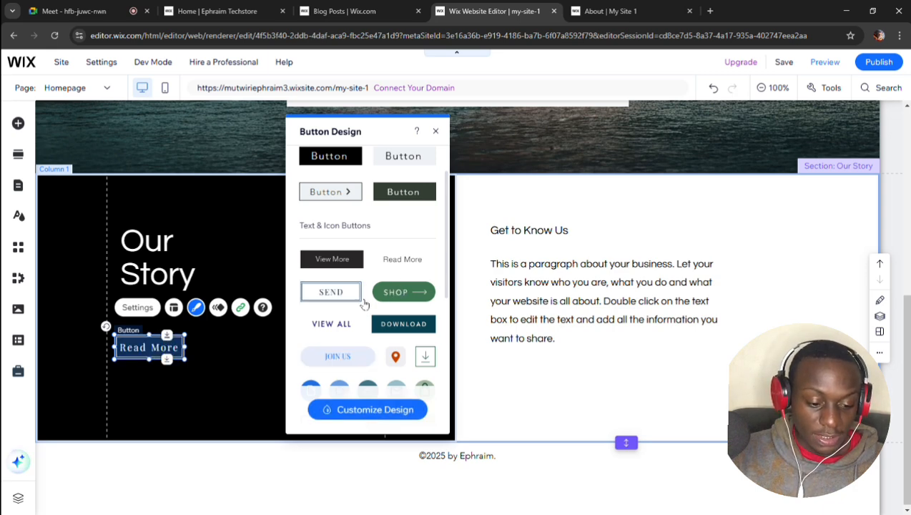
click(363, 358)
scroll(362, 359, down, 1)
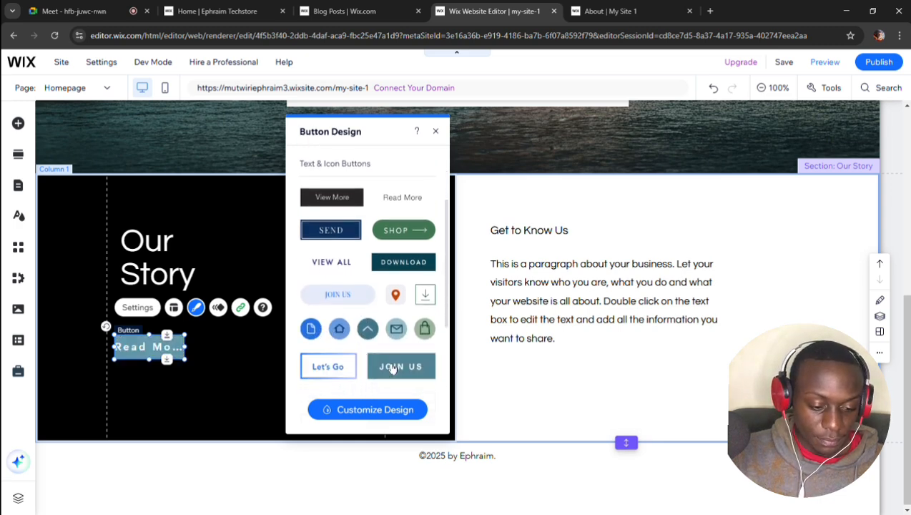
click(333, 366)
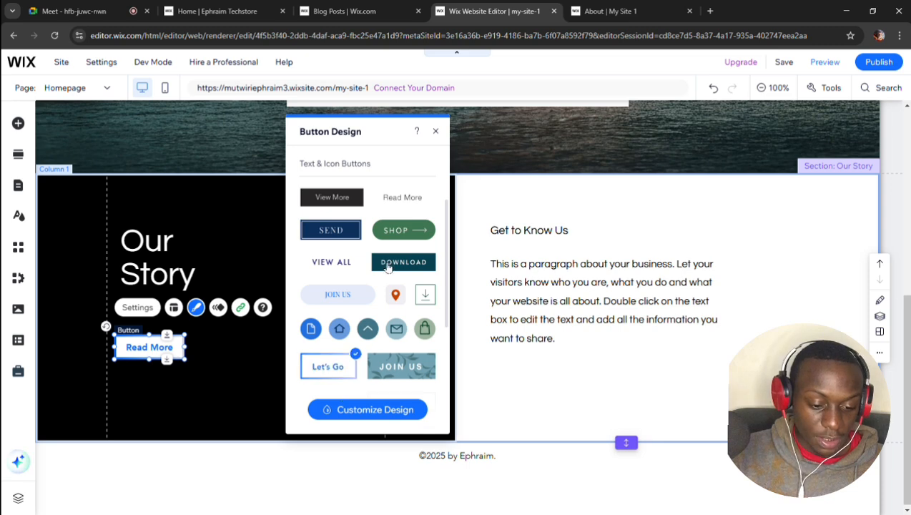
click(435, 131)
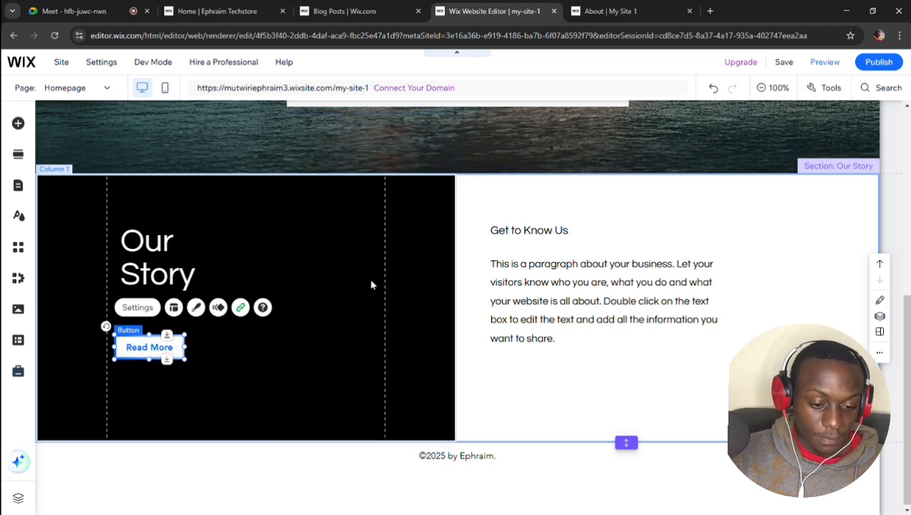
Move the Our Story heading slightly left to align its edge with the Read More button
click(371, 311)
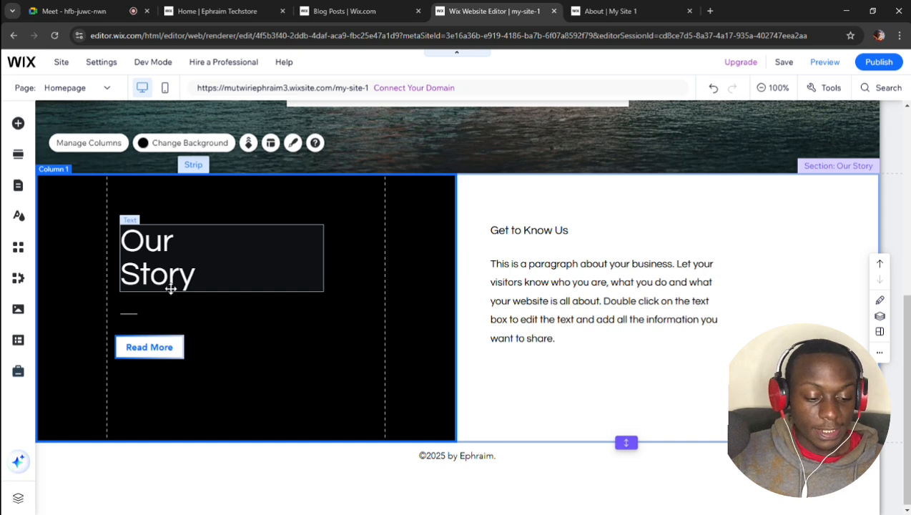
click(211, 277)
drag(215, 277, 209, 276)
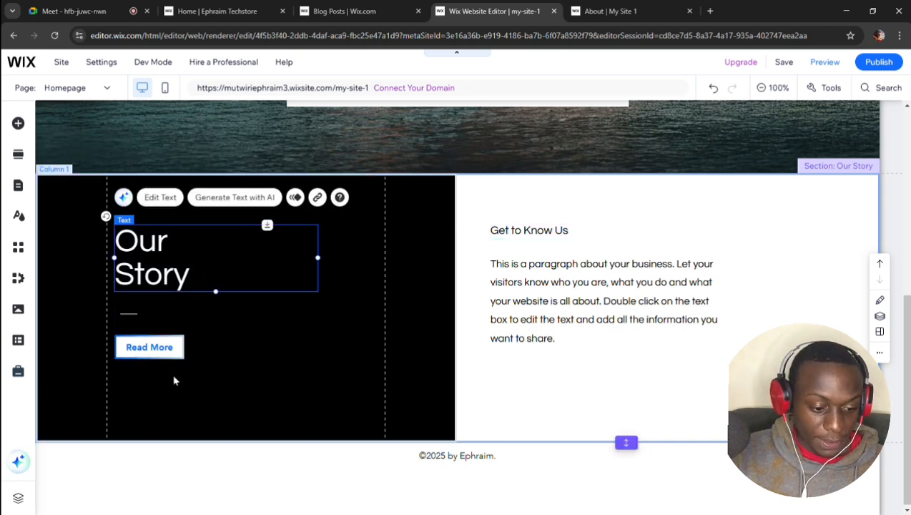
Customize the Read More button's regular background fill with the pink custom color #ED1566
click(173, 354)
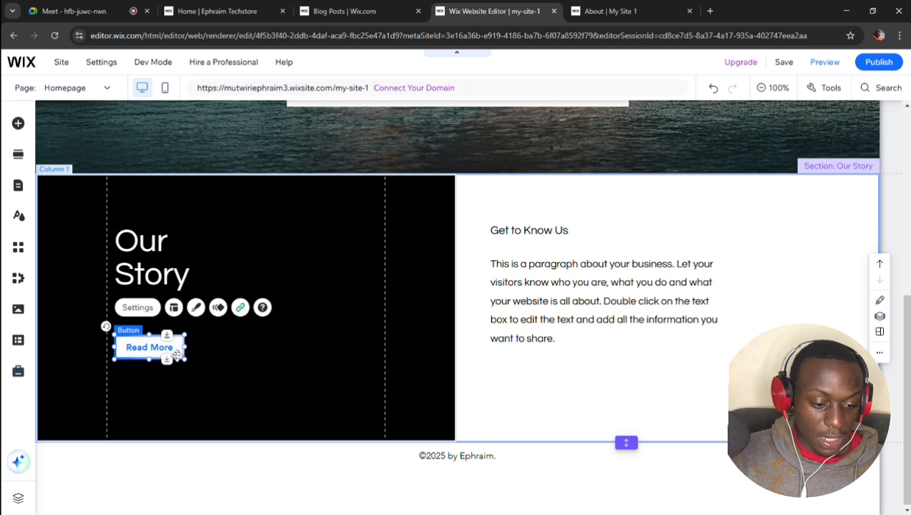
click(199, 311)
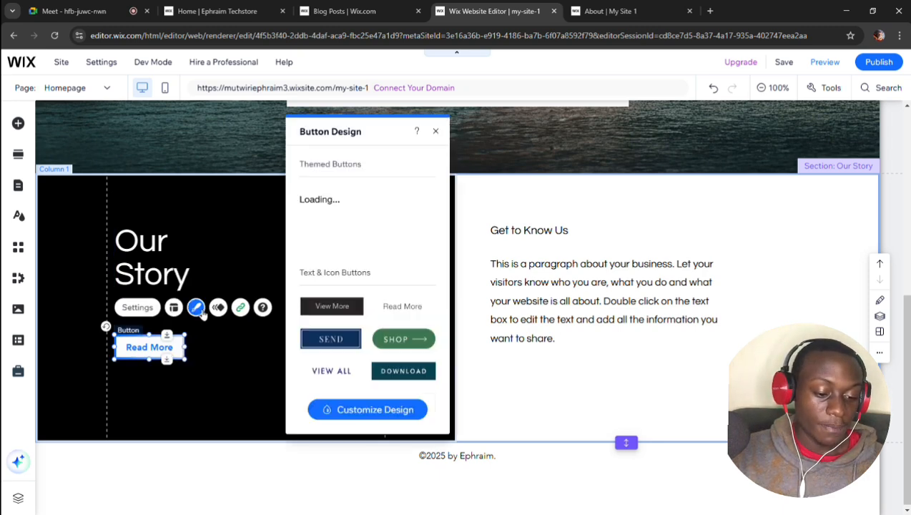
click(359, 415)
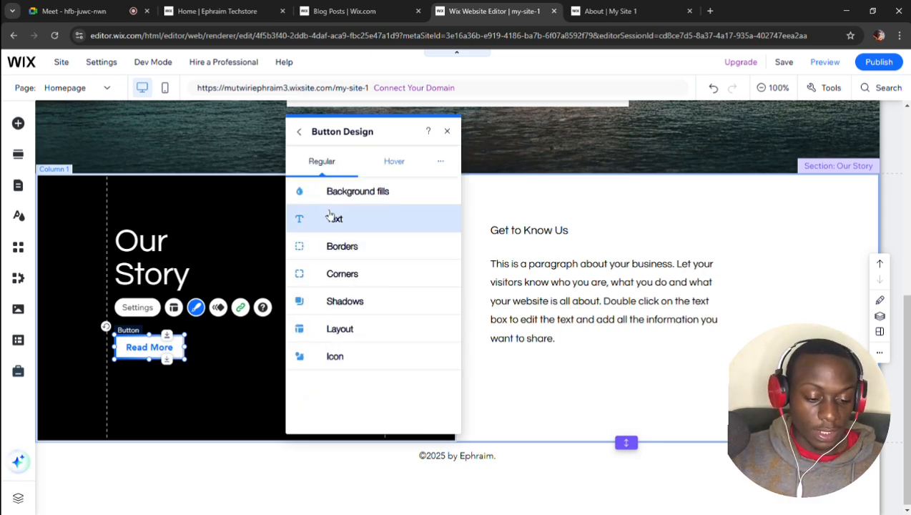
click(326, 193)
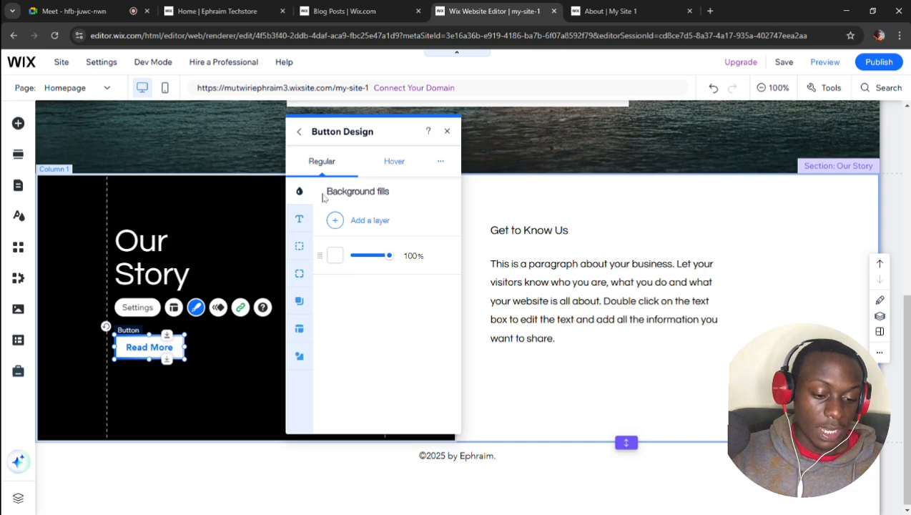
click(336, 255)
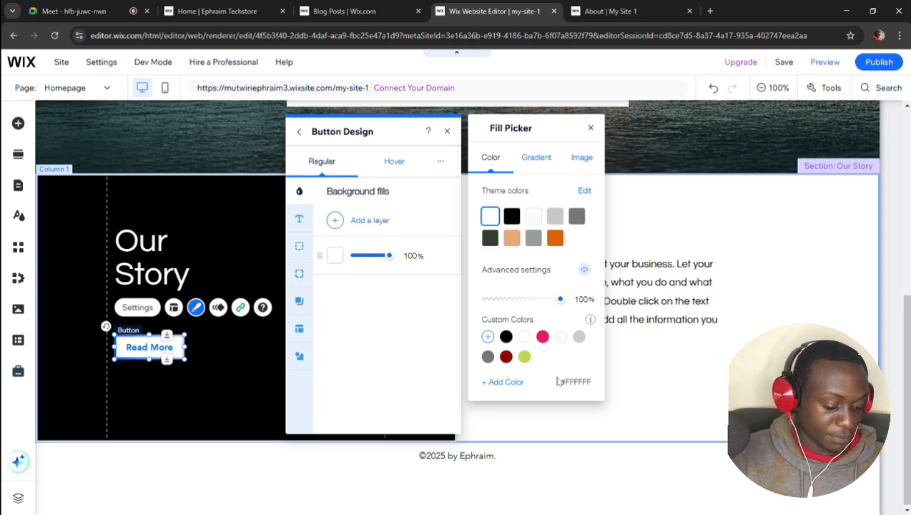
click(543, 337)
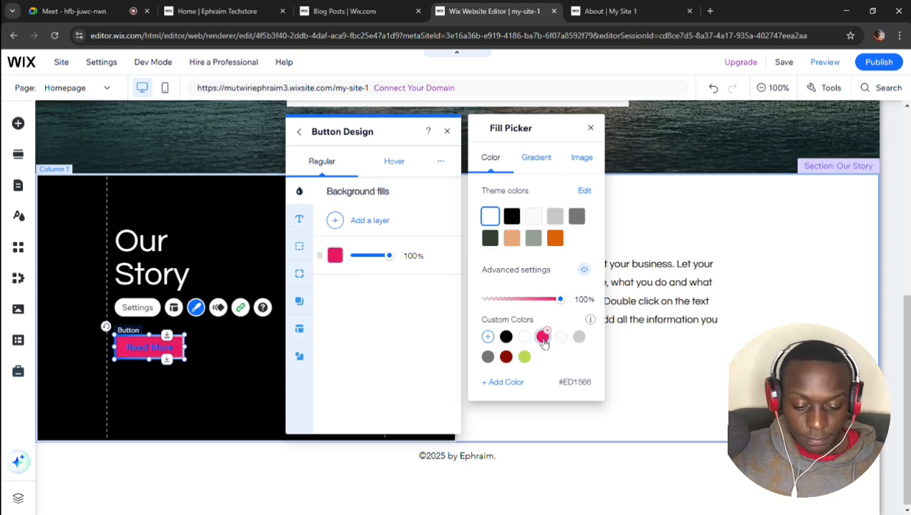
click(543, 341)
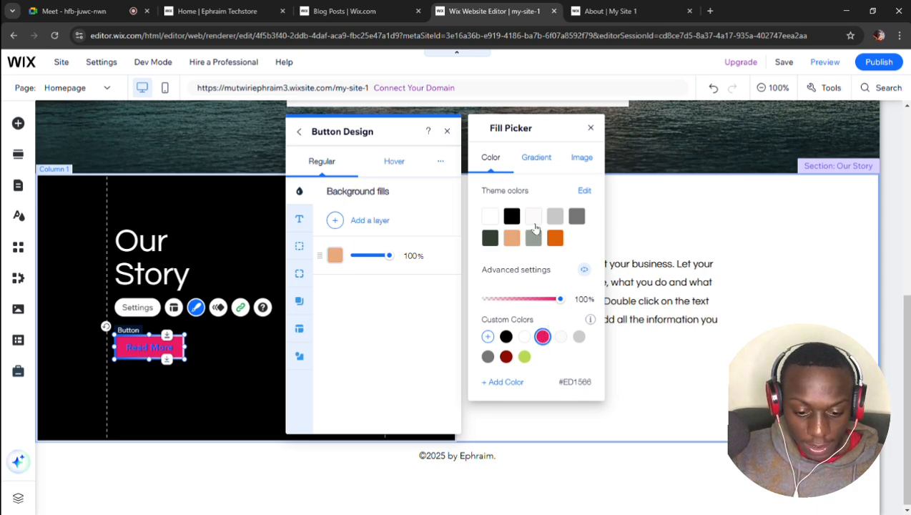
Add the custom red #FF0000 and apply it as the Read More button's regular background fill
click(516, 383)
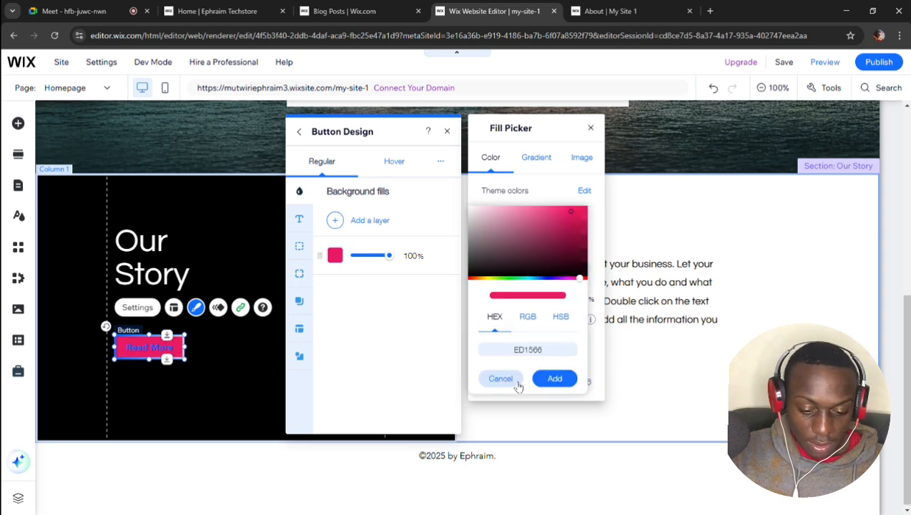
click(553, 350)
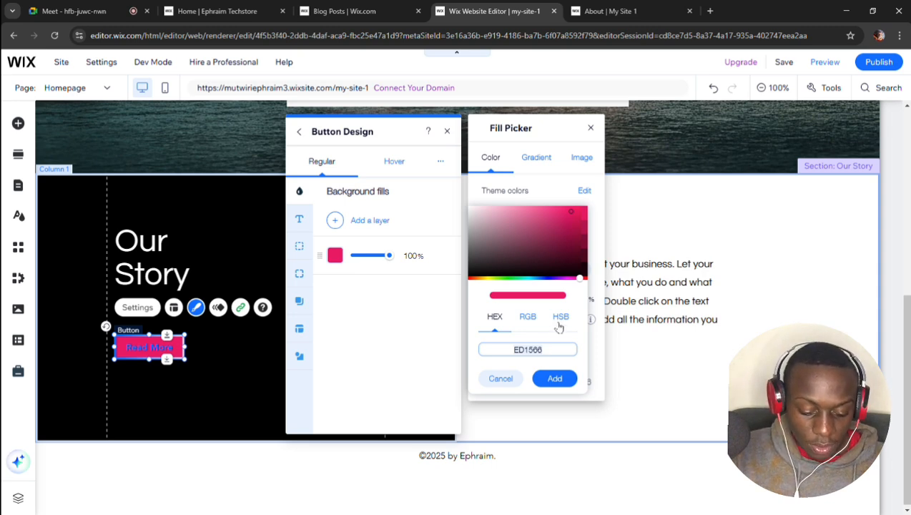
click(535, 319)
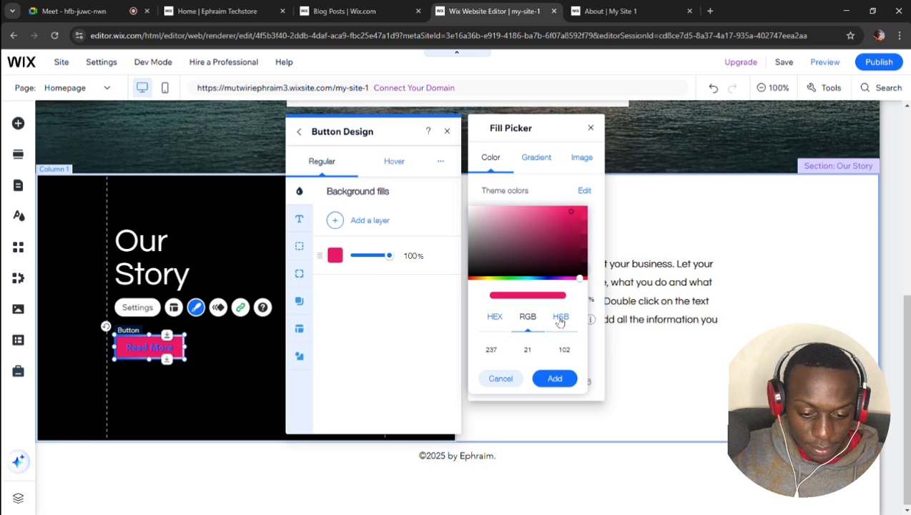
click(560, 317)
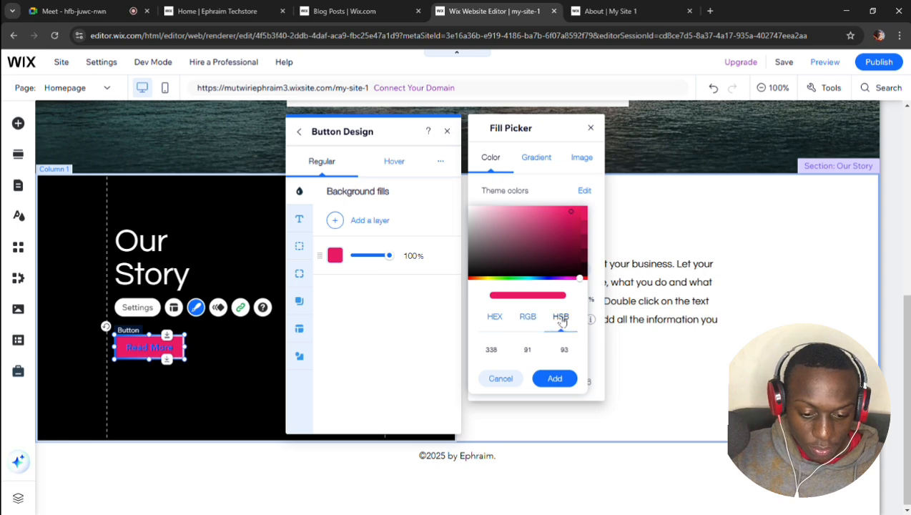
click(494, 316)
click(547, 354)
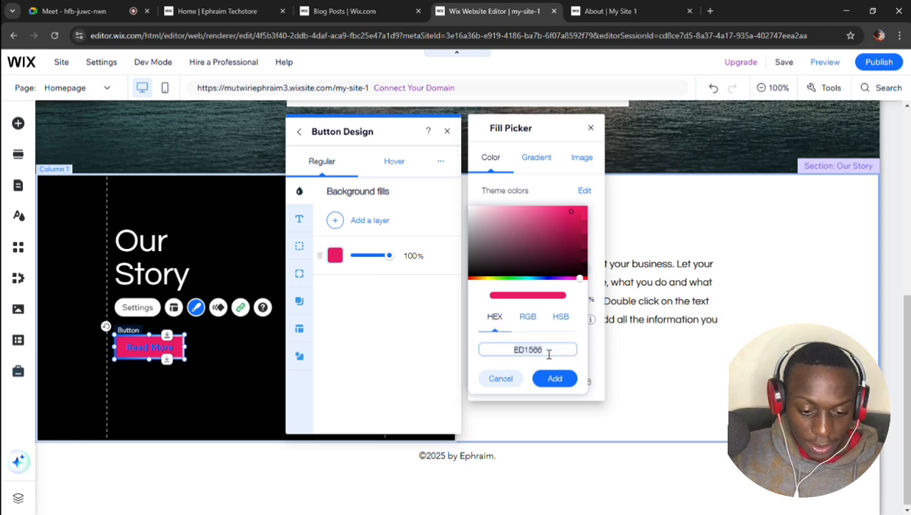
key(BackSpace)
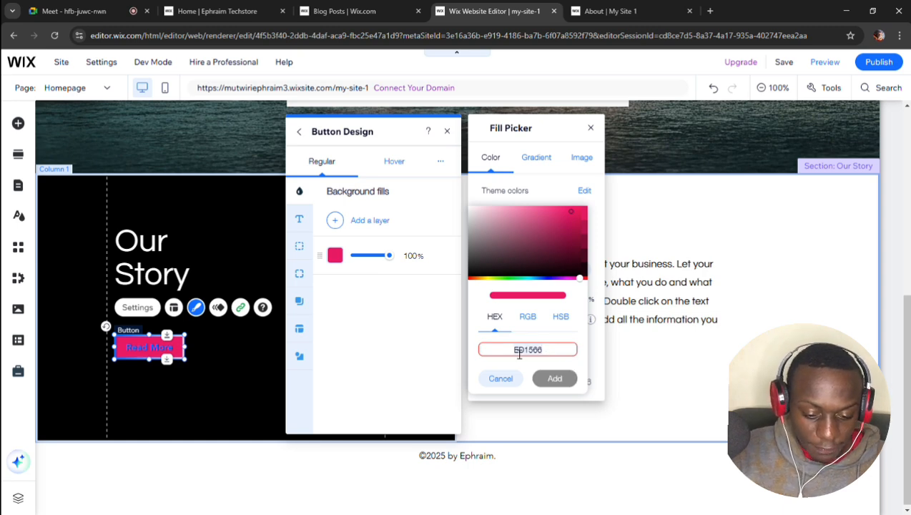
key(ctrl+a)
text(ff)
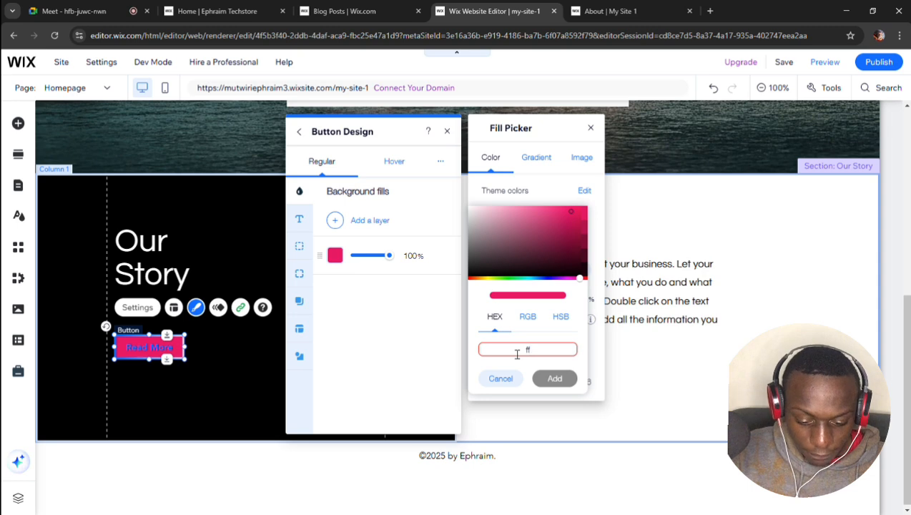
text(0000)
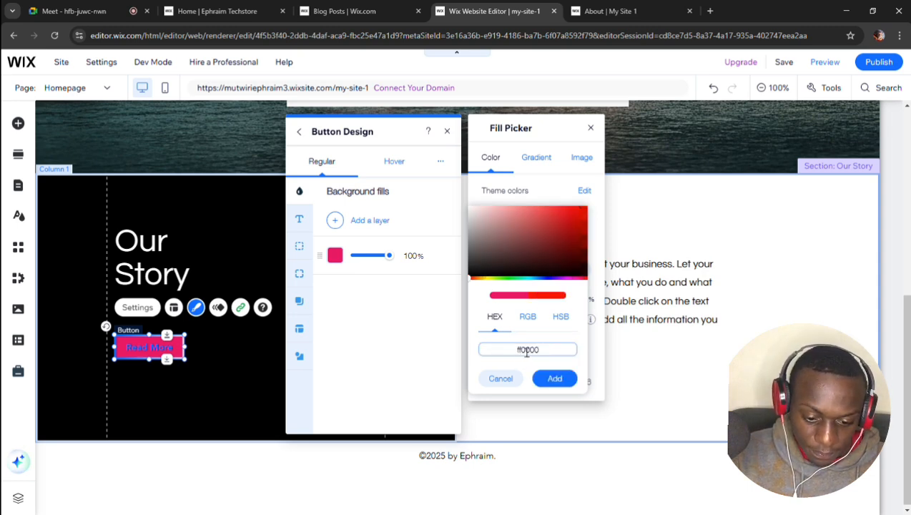
click(556, 378)
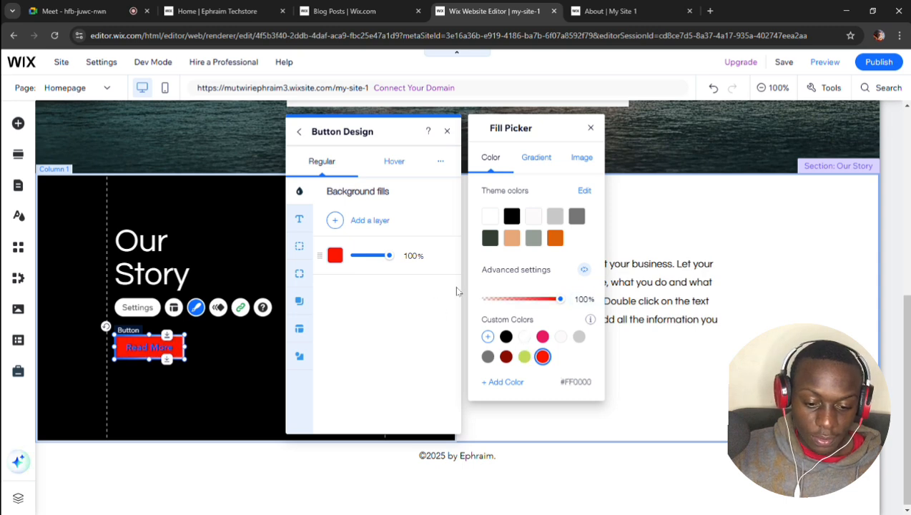
click(401, 317)
Change the Read More button's regular text color to the white theme color #FFFFFF
click(300, 218)
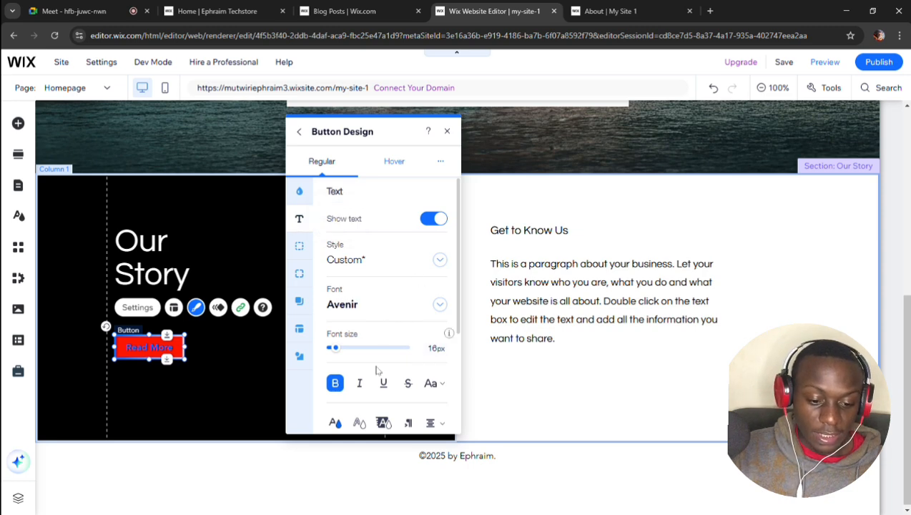
scroll(382, 383, down, 2)
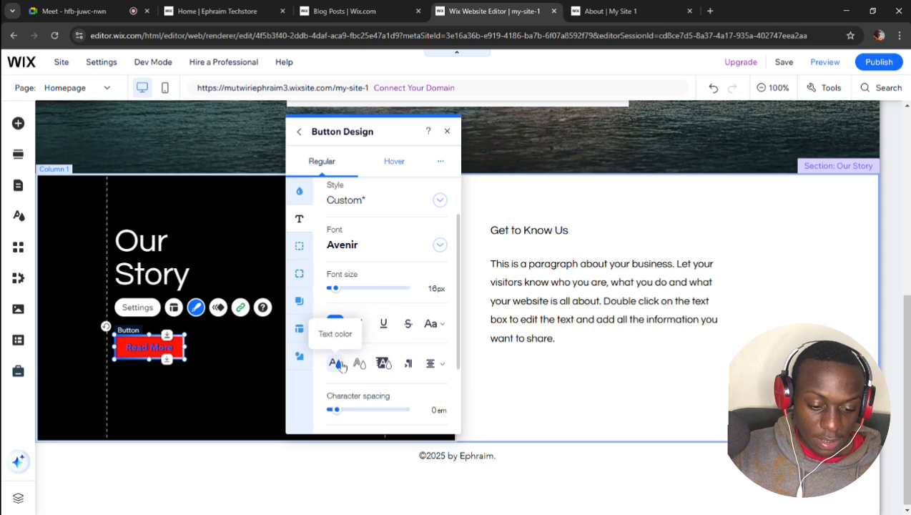
click(336, 364)
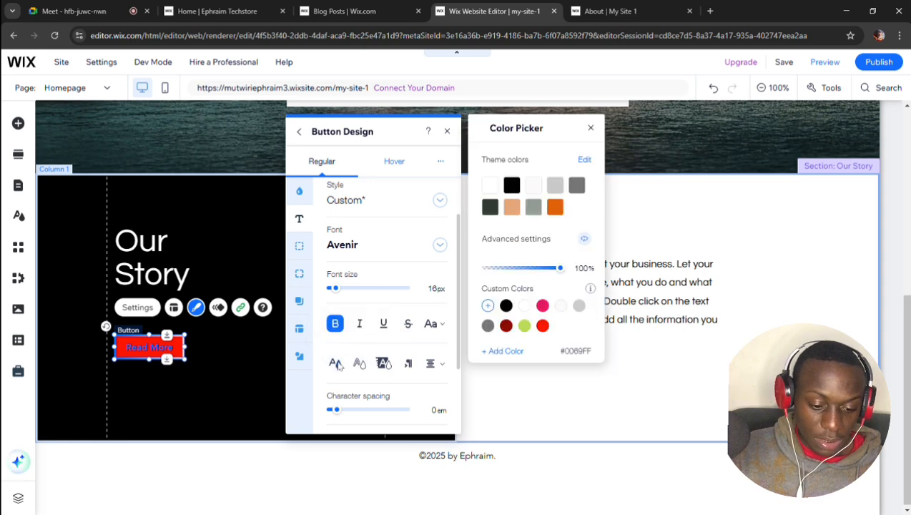
click(490, 208)
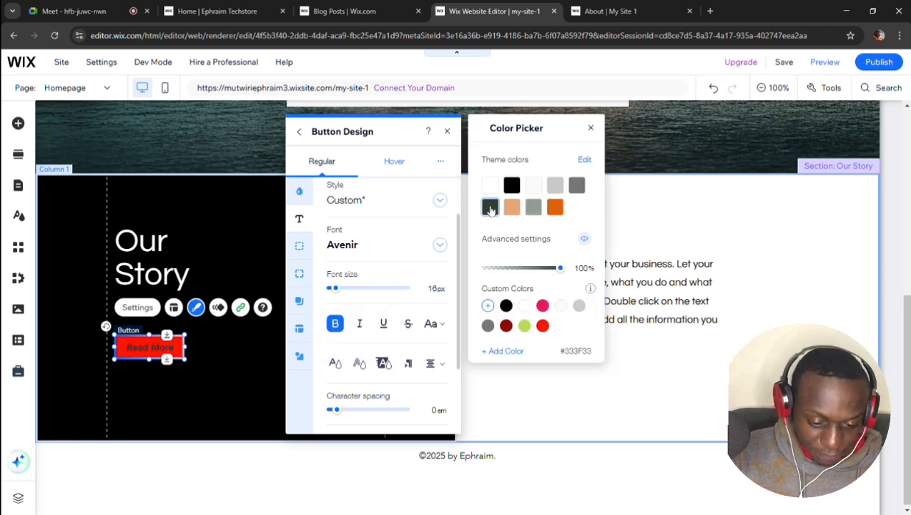
click(490, 189)
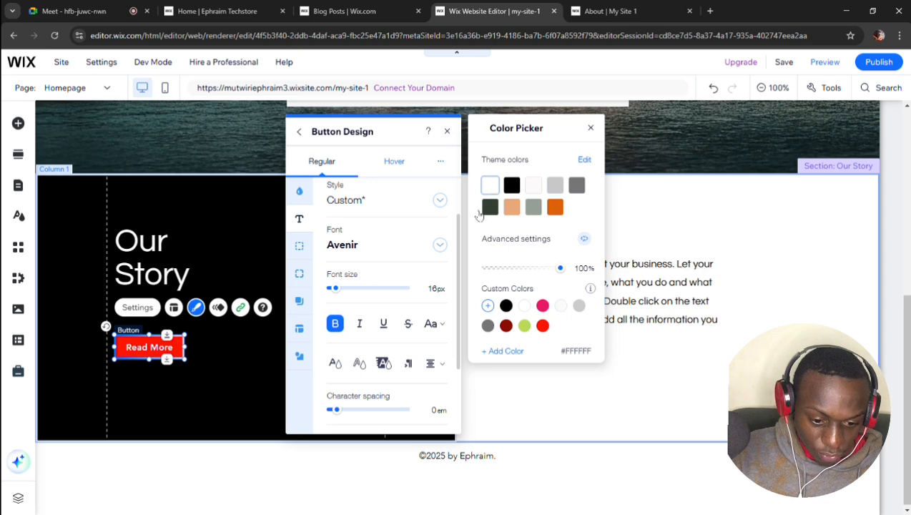
click(319, 390)
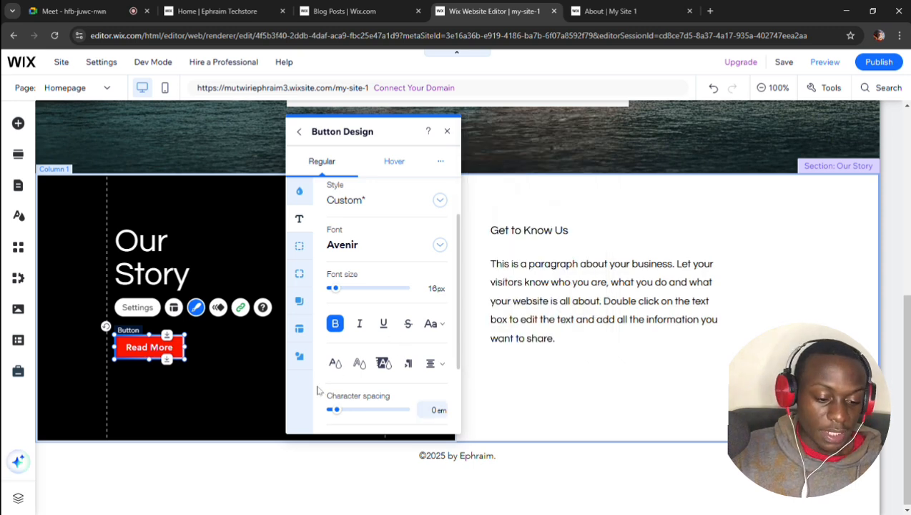
Set the Read More button's text color to black #000000 for its hover state
click(396, 163)
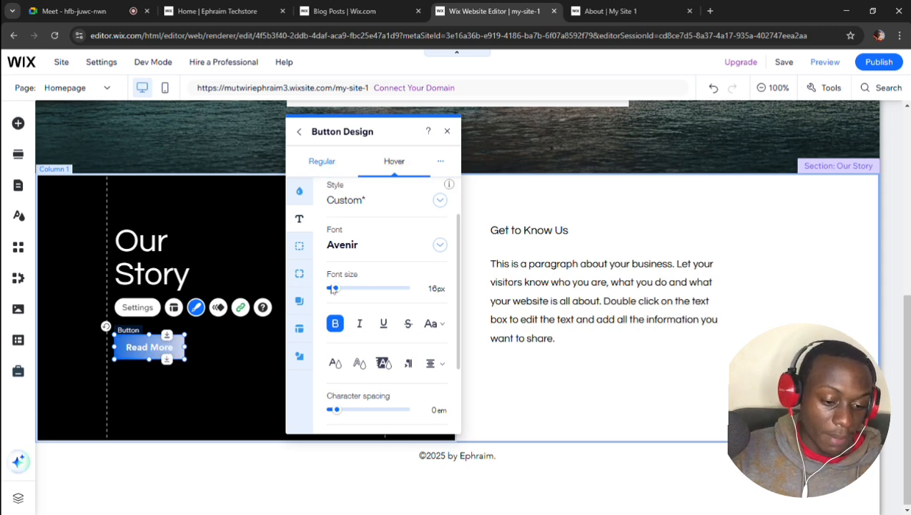
click(334, 364)
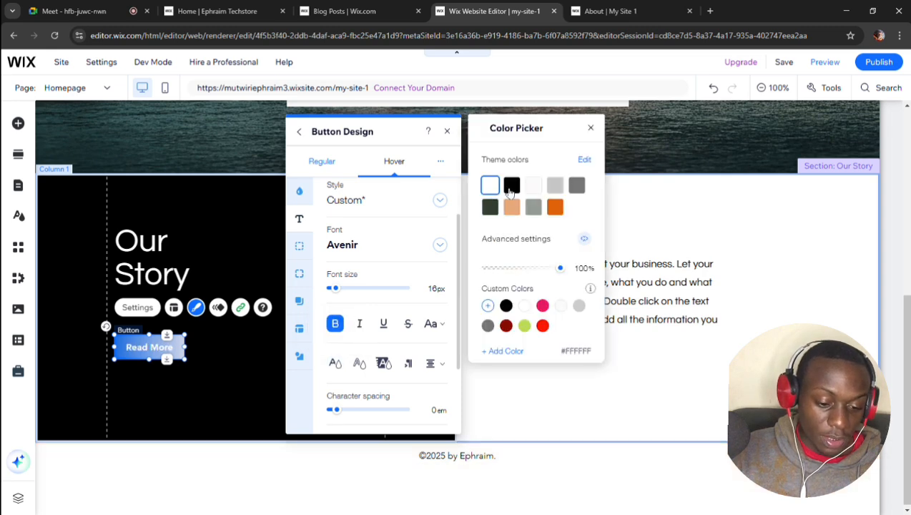
click(512, 186)
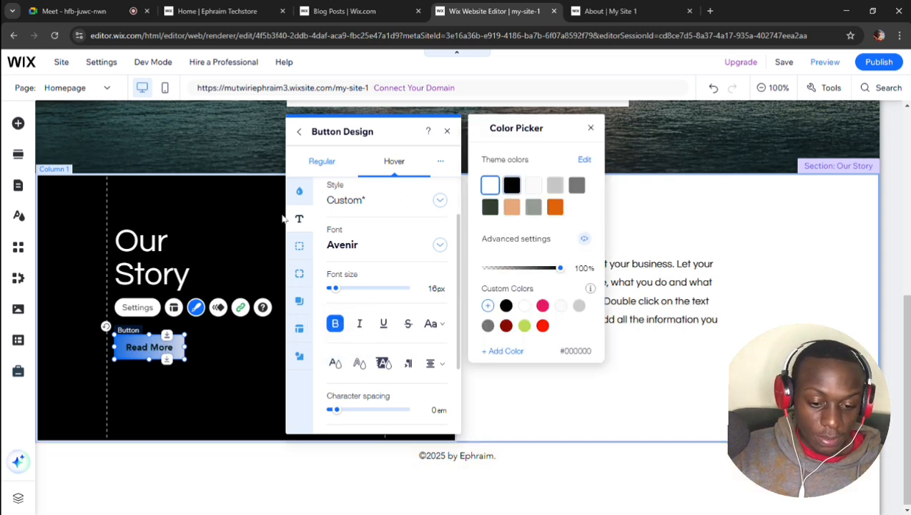
click(301, 196)
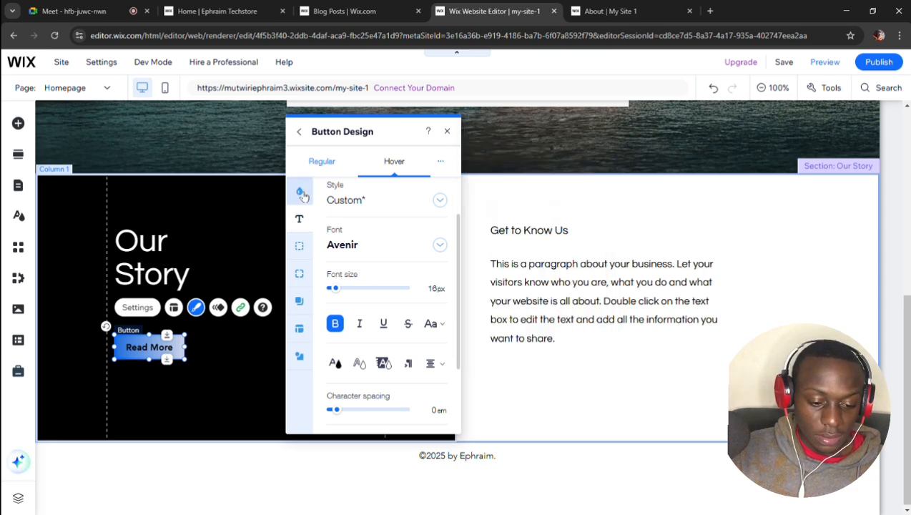
Replace the Read More button's hover gradient background with a solid white #FFFFFF fill
click(301, 193)
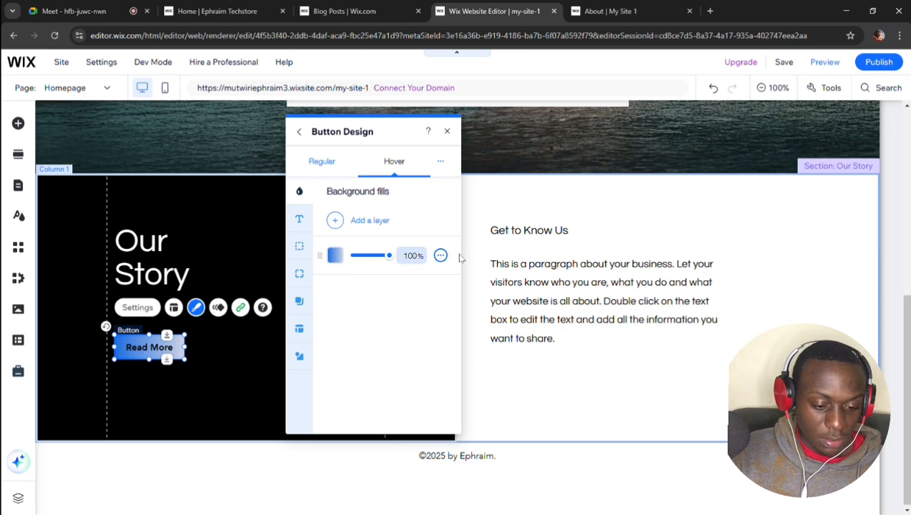
click(335, 255)
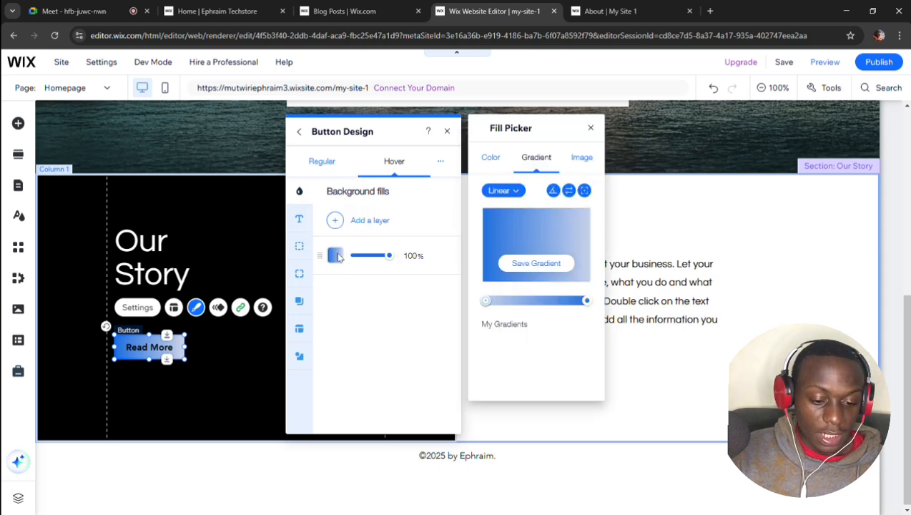
click(491, 158)
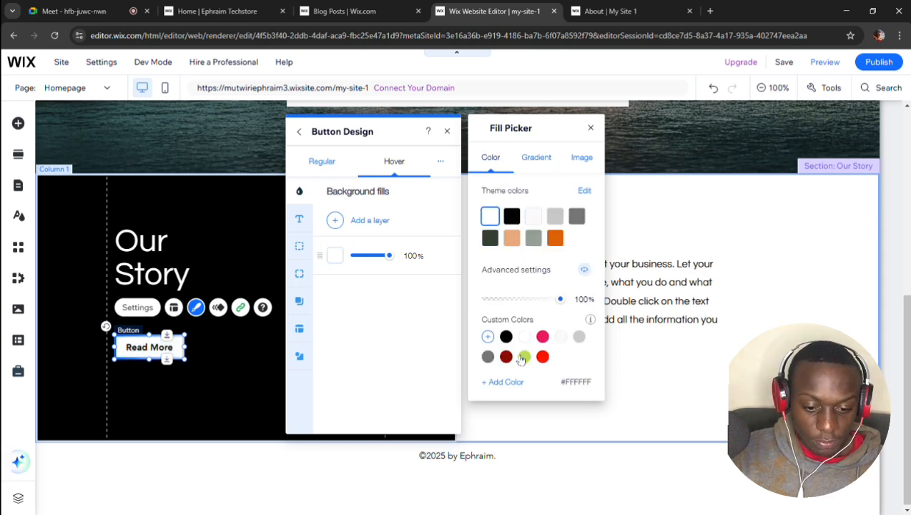
click(524, 356)
click(489, 218)
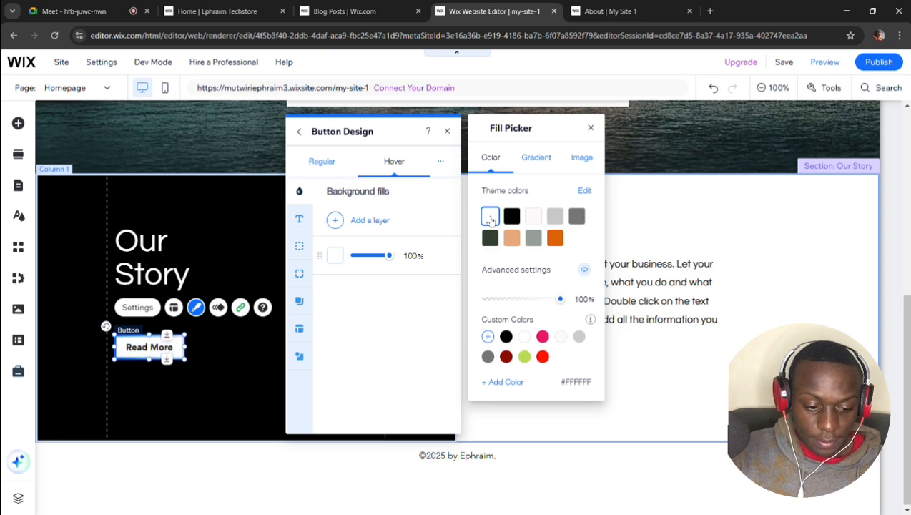
click(591, 127)
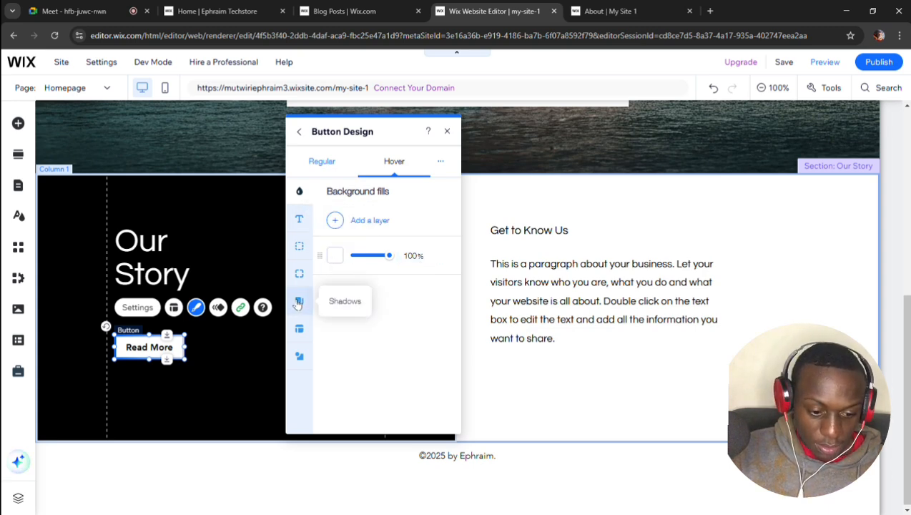
Set all of the Read More button's hover border widths to 0 px and close its design settings
click(301, 266)
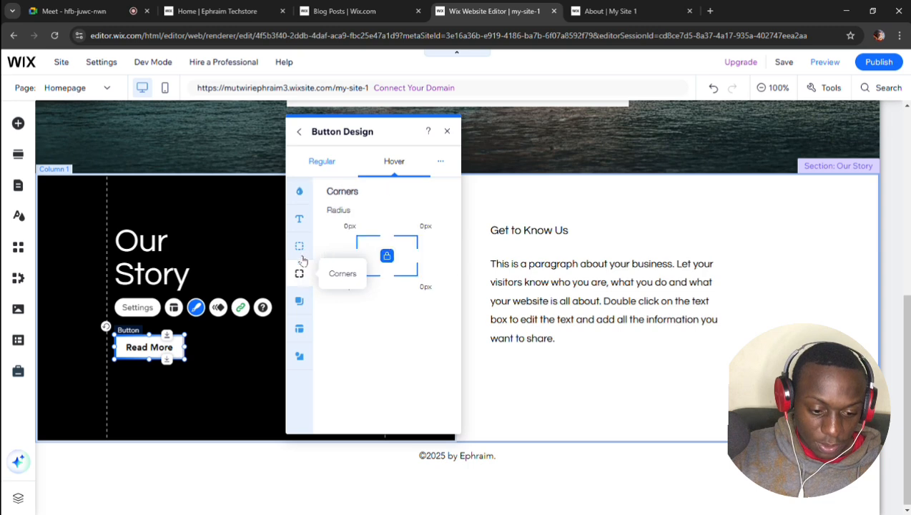
click(299, 247)
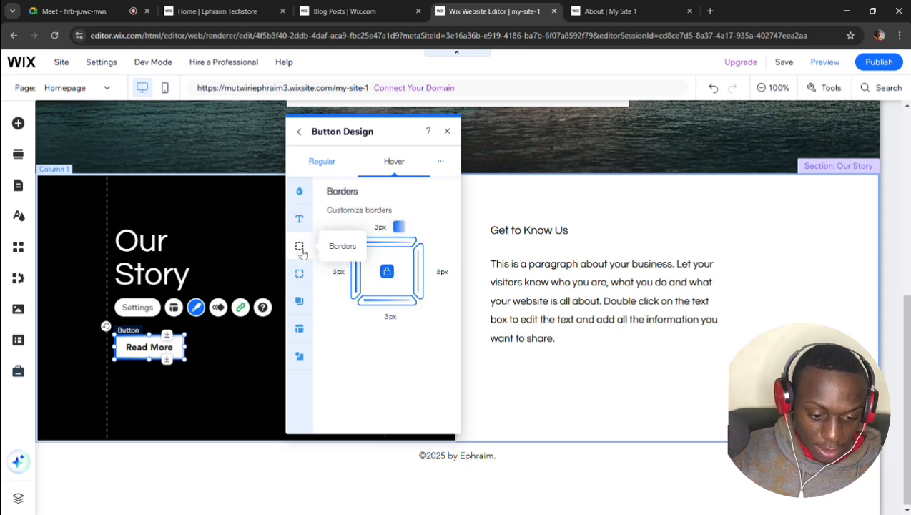
click(382, 229)
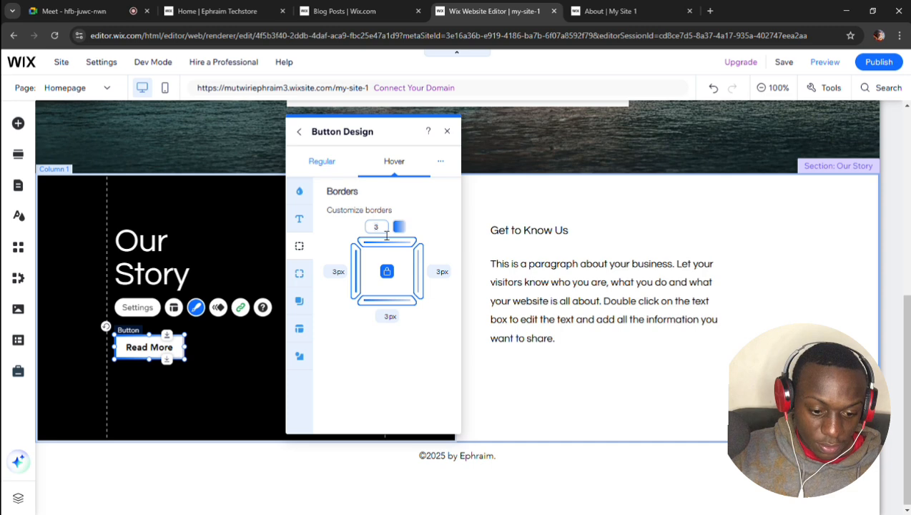
key(BackSpace)
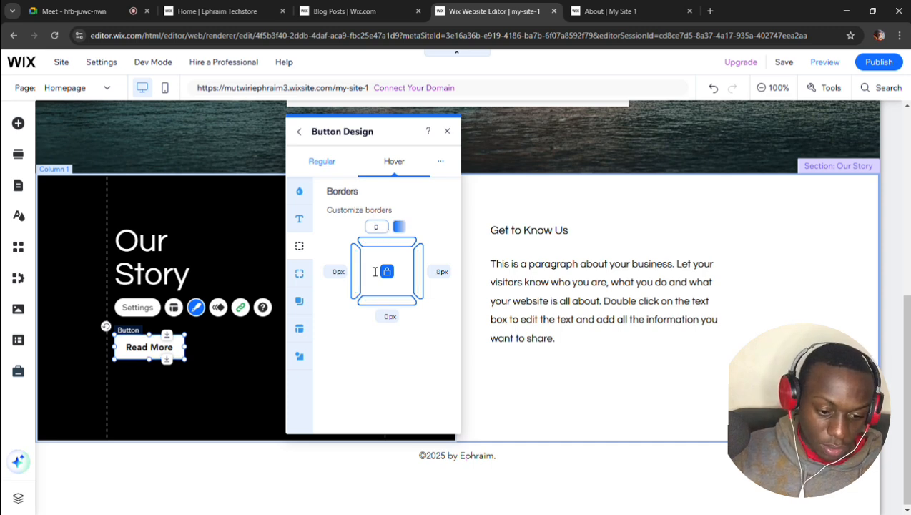
text(0)
key(Return)
click(332, 161)
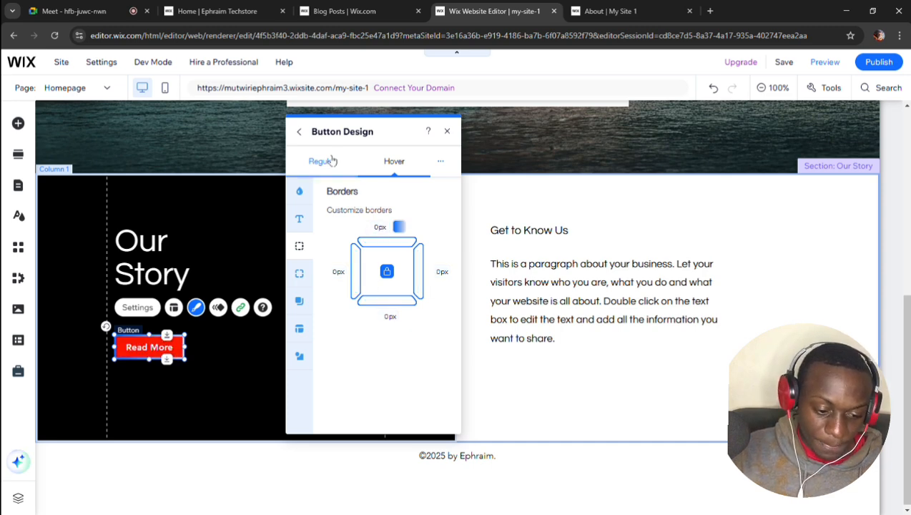
click(446, 133)
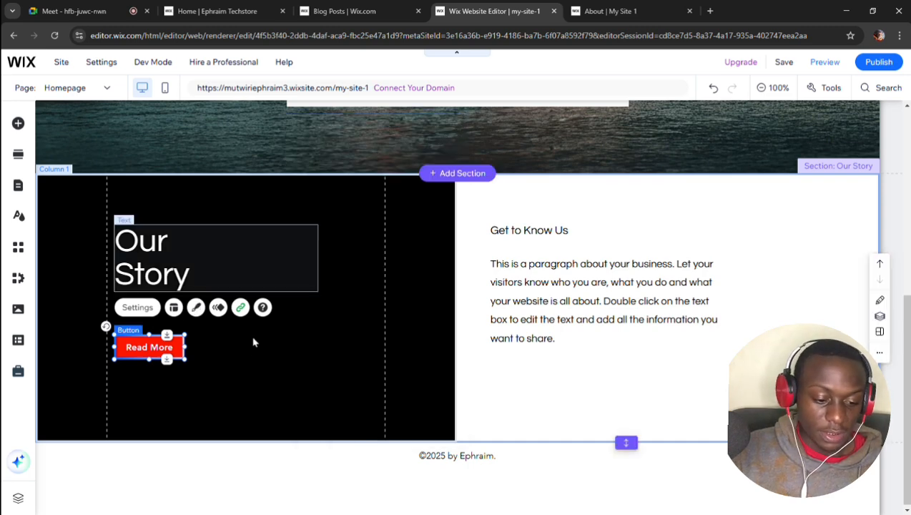
click(157, 372)
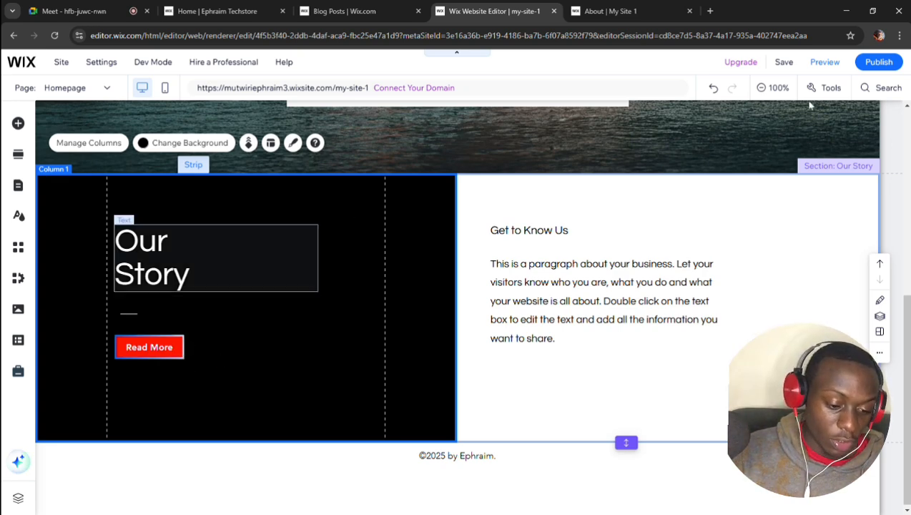
Publish the updated site and dismiss the publishing confirmation
click(882, 66)
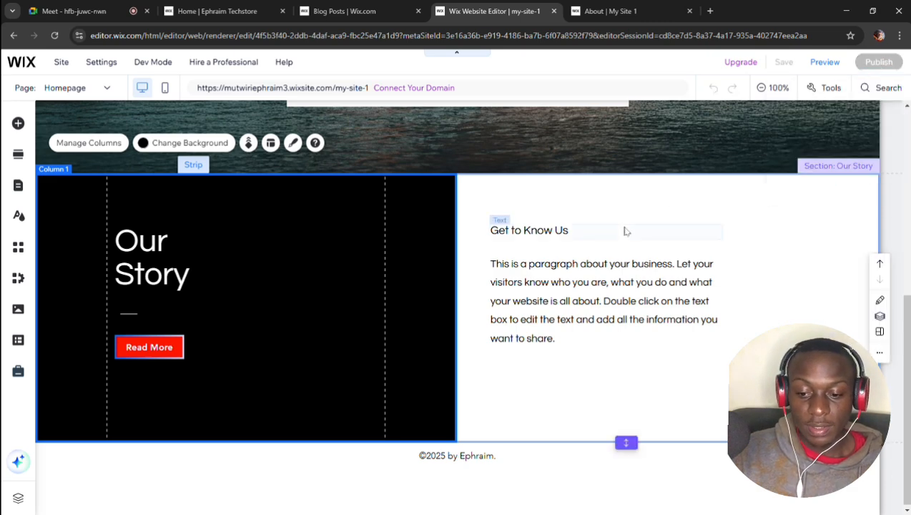
scroll(624, 231, up, 2)
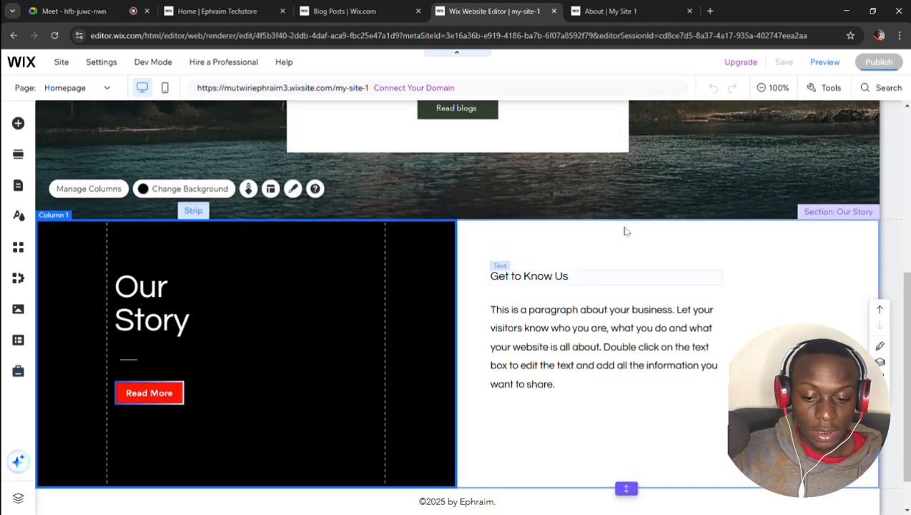
scroll(624, 231, up, 2)
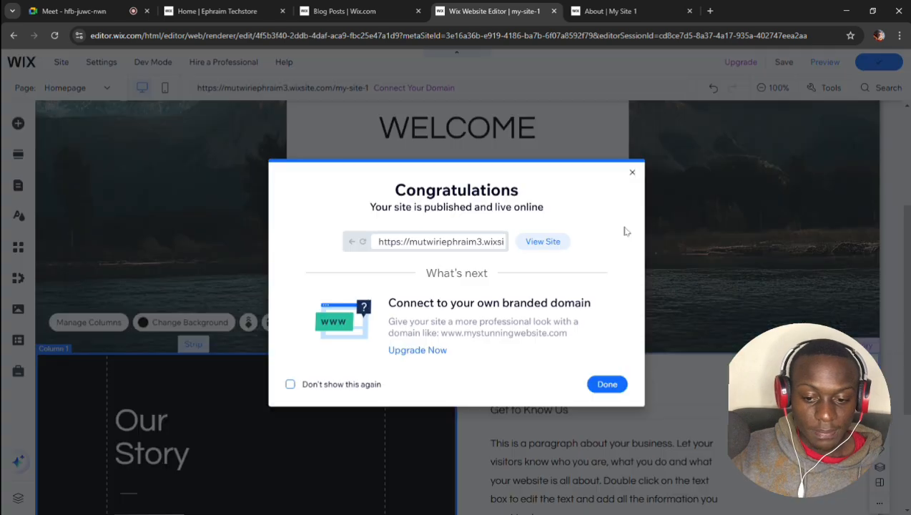
click(632, 172)
scroll(672, 249, up, 3)
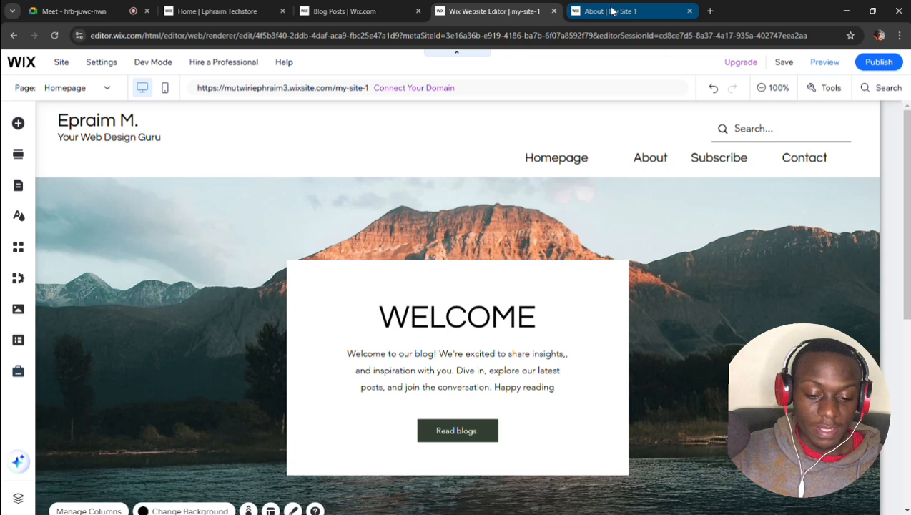
Switch to the published site, reload it and open its Homepage from the header menu
click(612, 11)
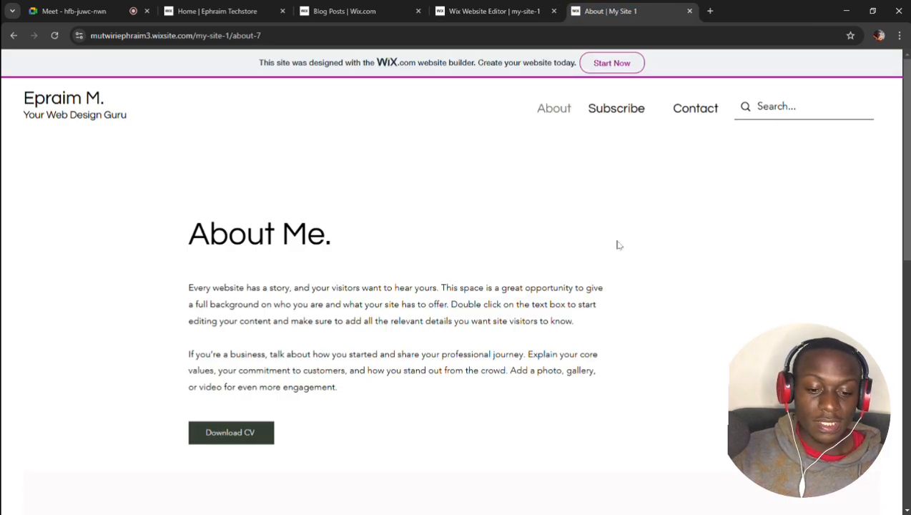
key(F5)
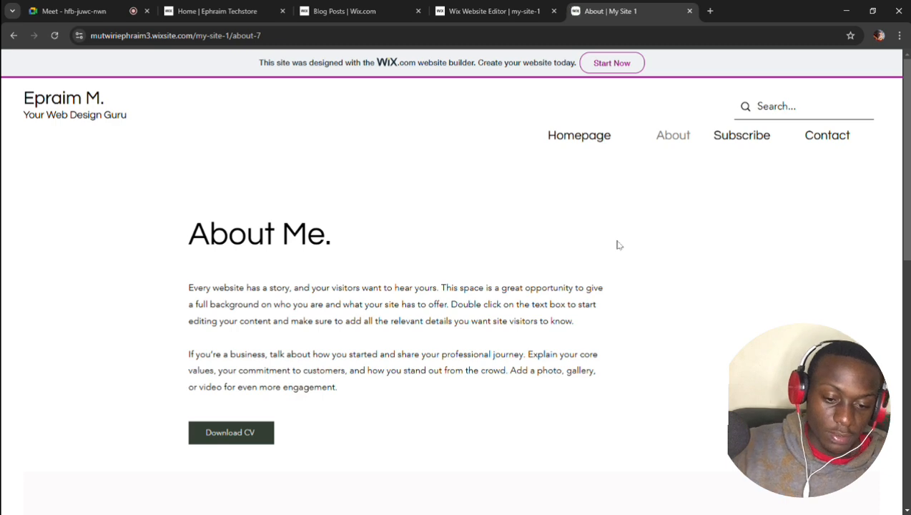
scroll(618, 244, down, 1)
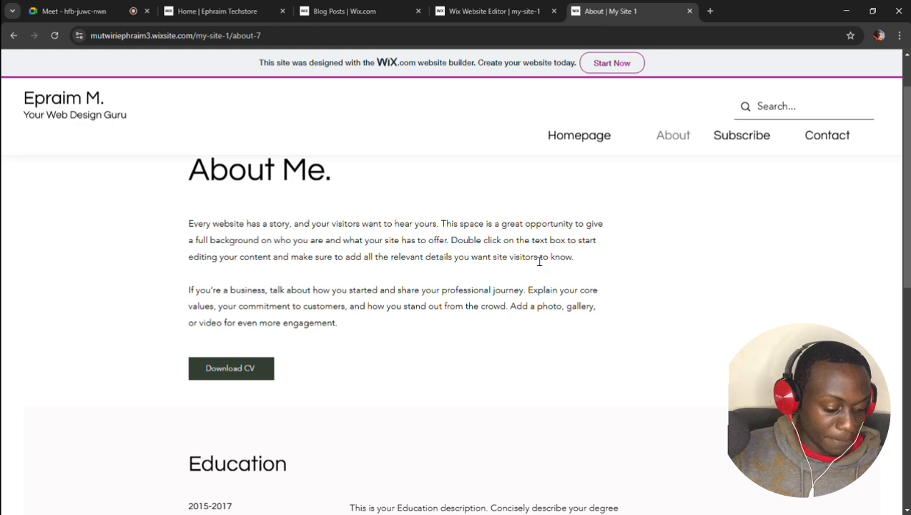
click(605, 140)
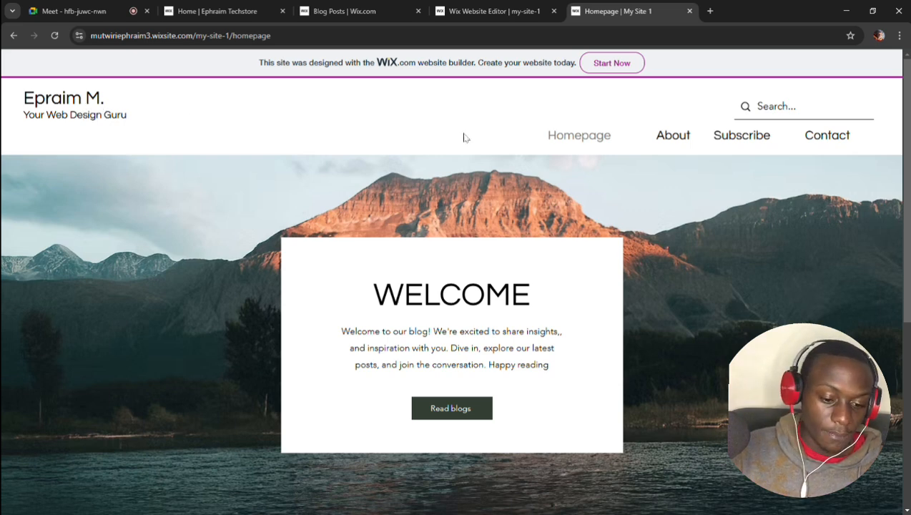
Examine the published Homepage's header, Welcome message and Read blogs button, and look over the Our Story section
click(779, 117)
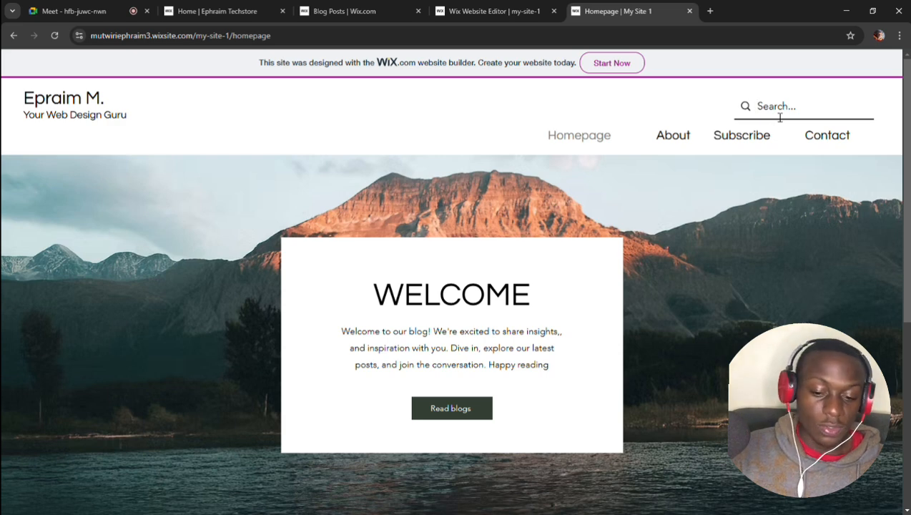
scroll(675, 261, down, 1)
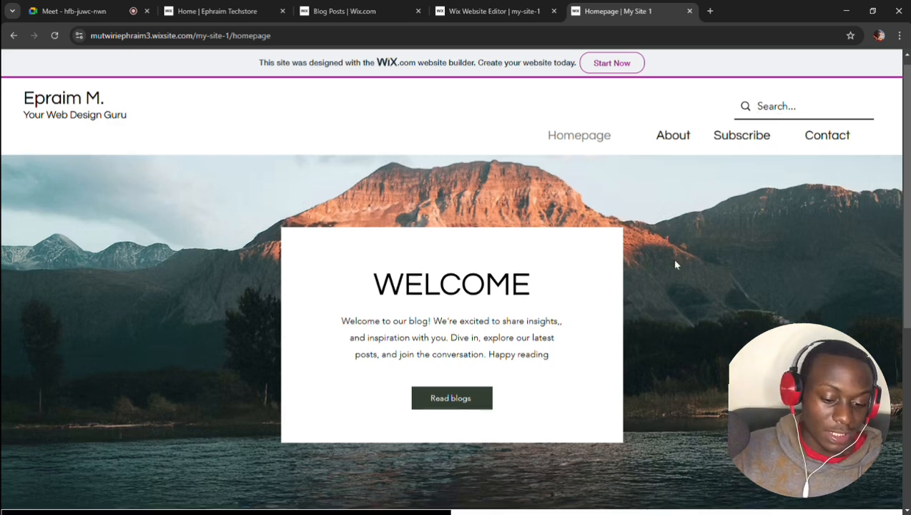
scroll(701, 255, up, 1)
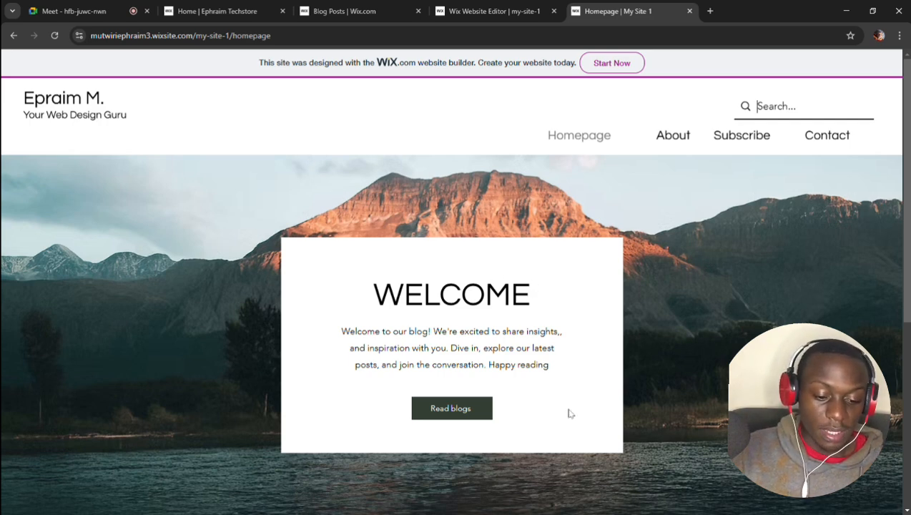
drag(361, 331, 554, 365)
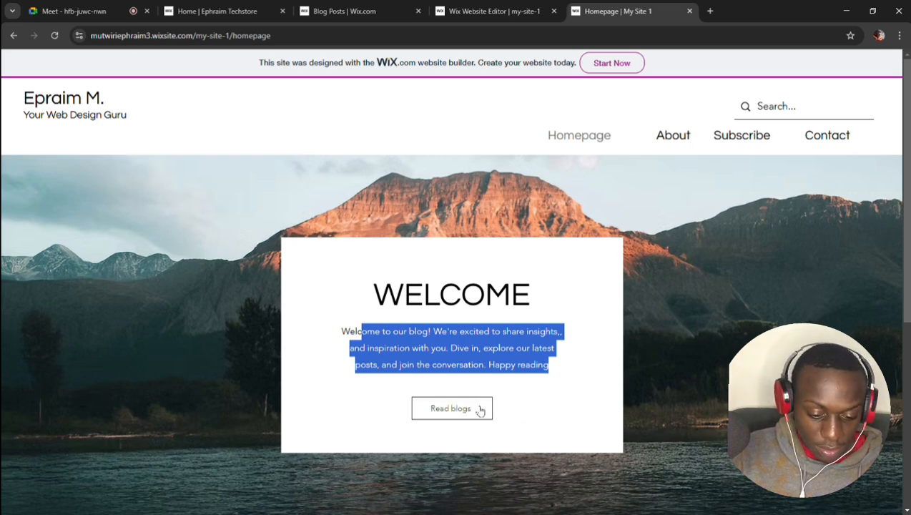
scroll(480, 411, down, 3)
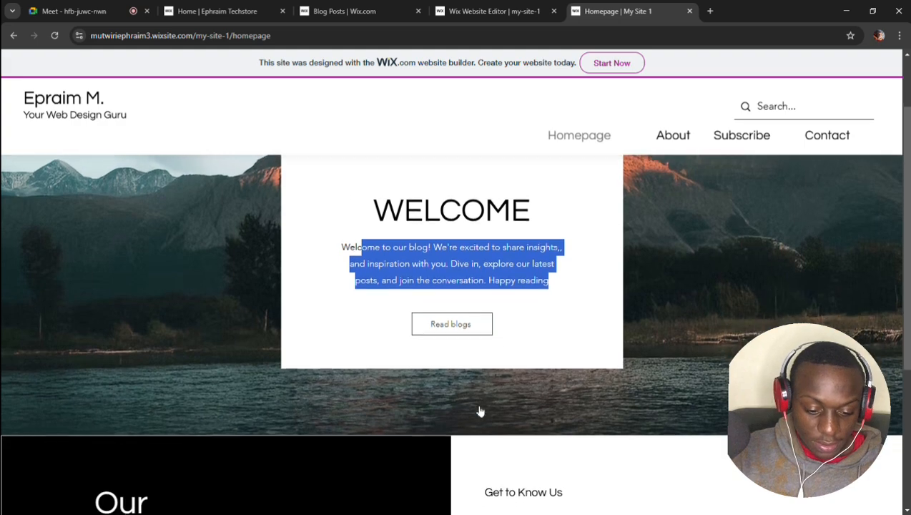
scroll(480, 411, down, 3)
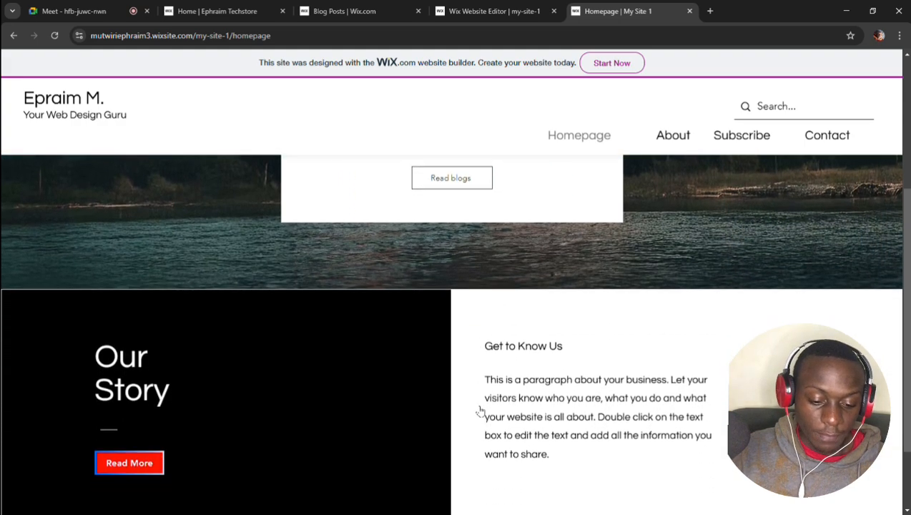
scroll(480, 411, down, 1)
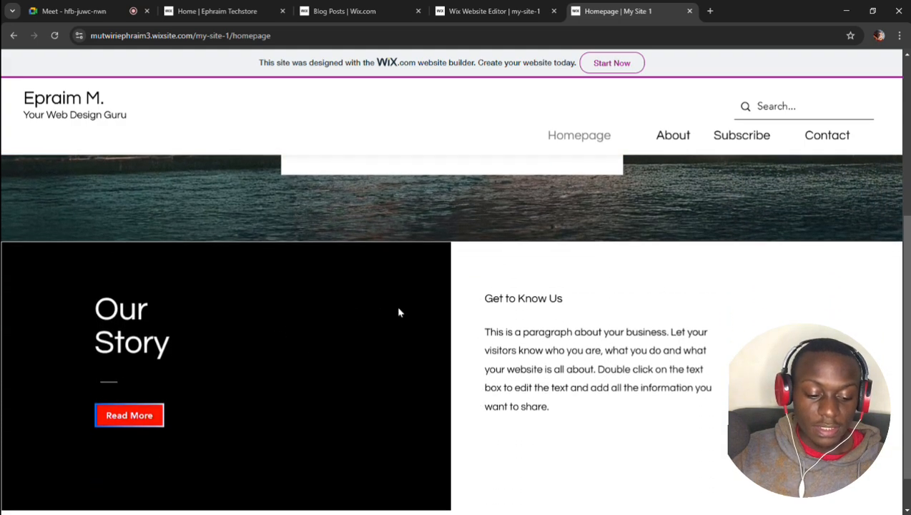
scroll(489, 261, up, 4)
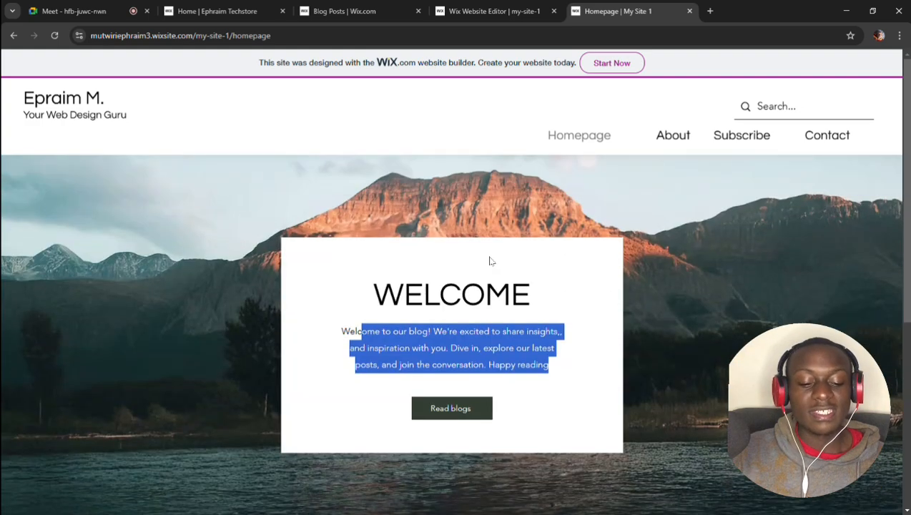
click(600, 413)
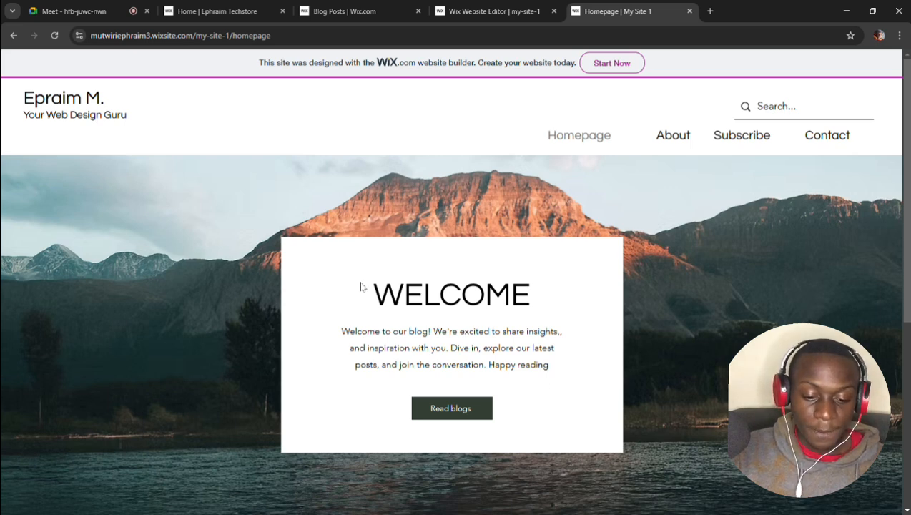
Compare the Welcome section with the Our Story section and read its Get to Know Us text on the published Homepage
scroll(372, 356, down, 1)
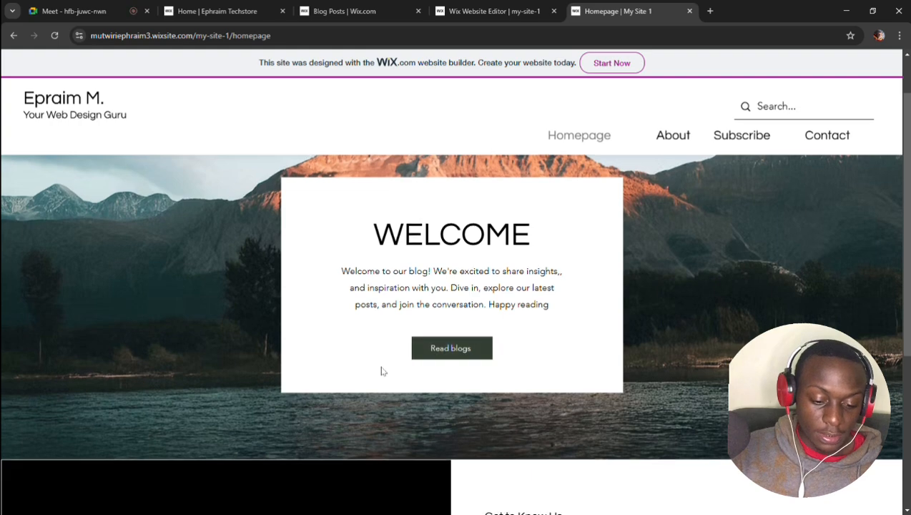
scroll(380, 368, down, 2)
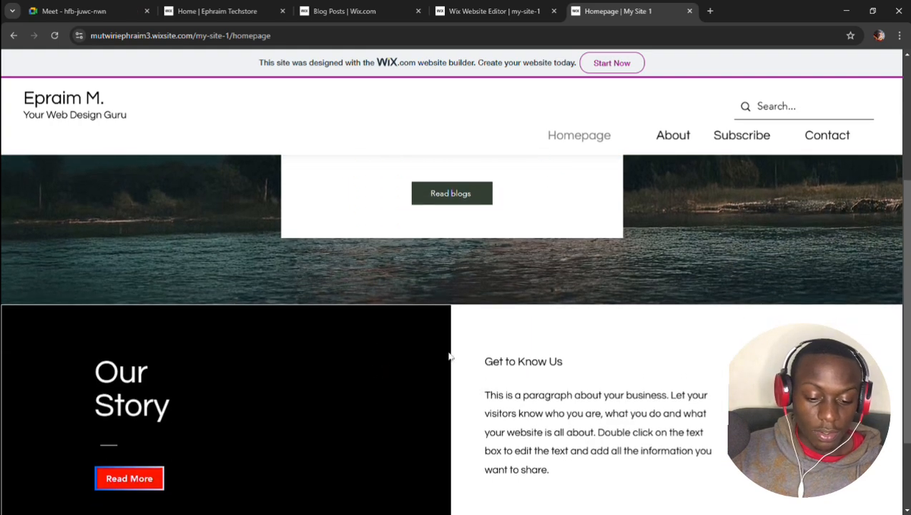
scroll(461, 306, up, 1)
scroll(462, 305, up, 2)
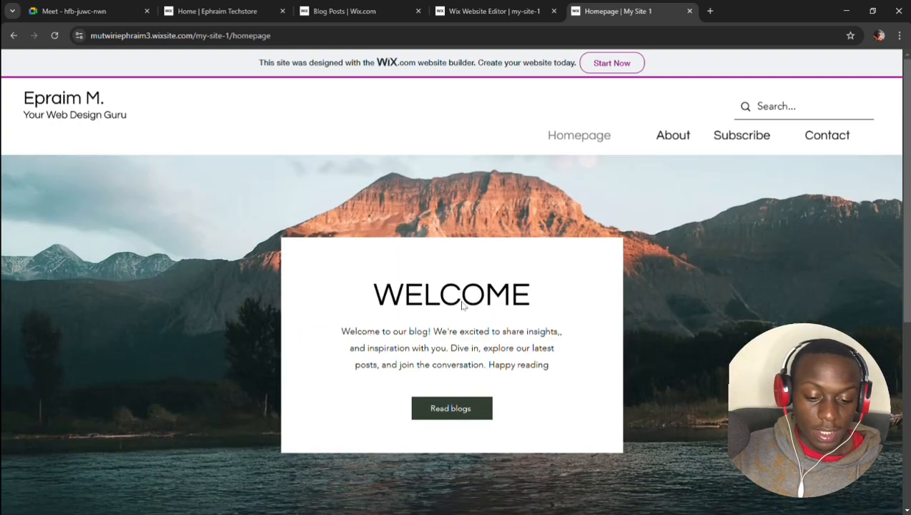
scroll(658, 347, down, 3)
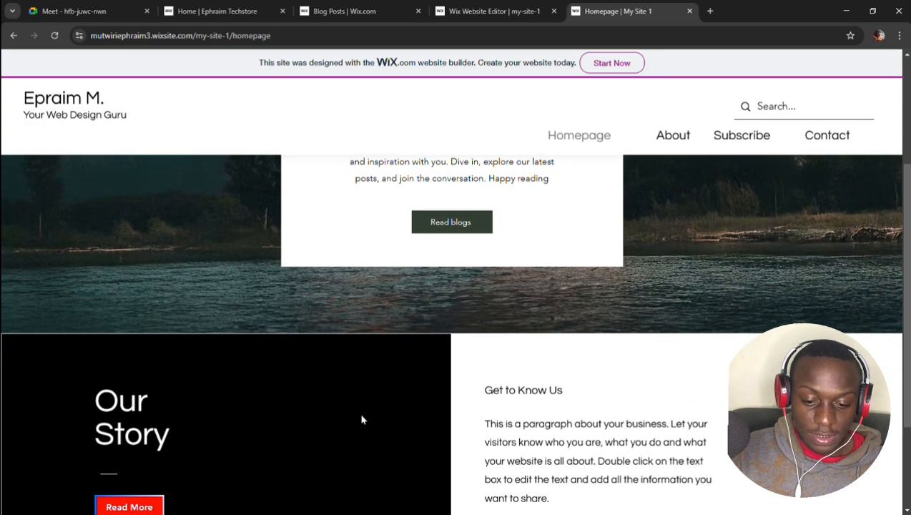
scroll(362, 416, down, 1)
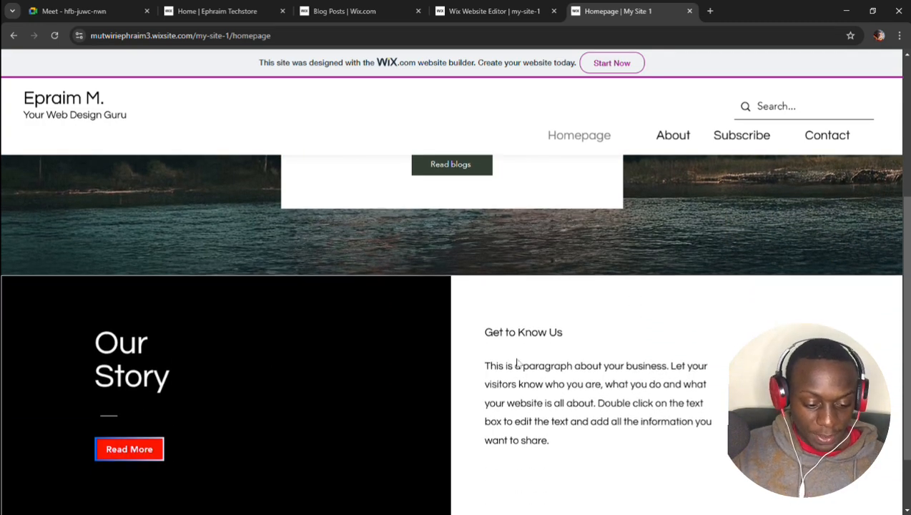
drag(492, 333, 568, 385)
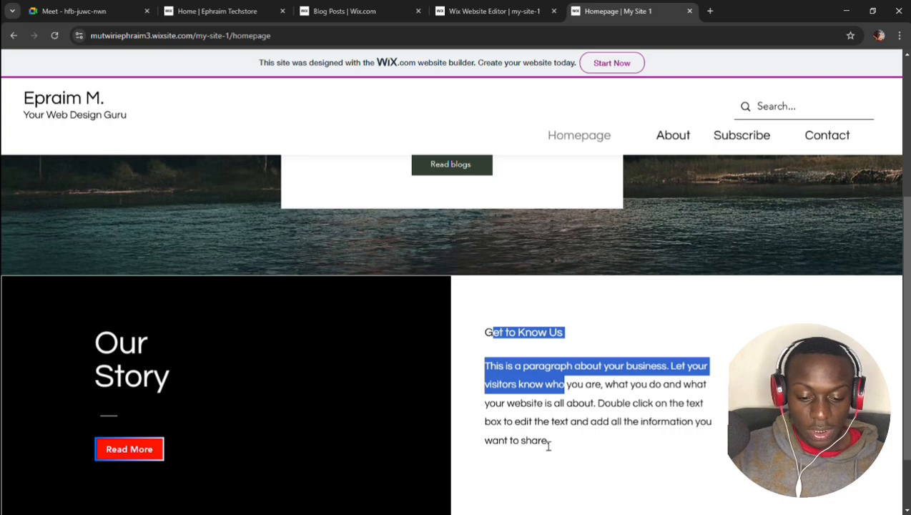
Switch to the website editor and open the Get to Know Us paragraph in the Our Story section for text editing
click(484, 5)
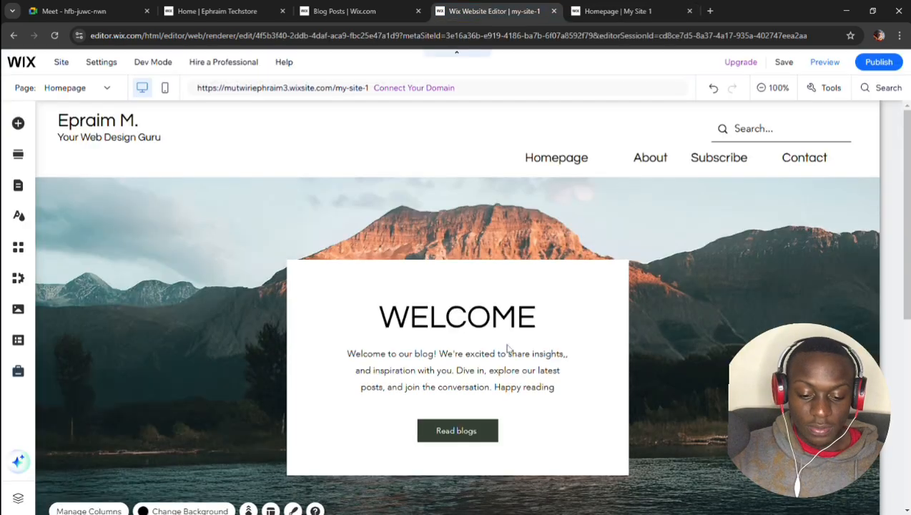
scroll(541, 416, down, 5)
scroll(541, 416, down, 1)
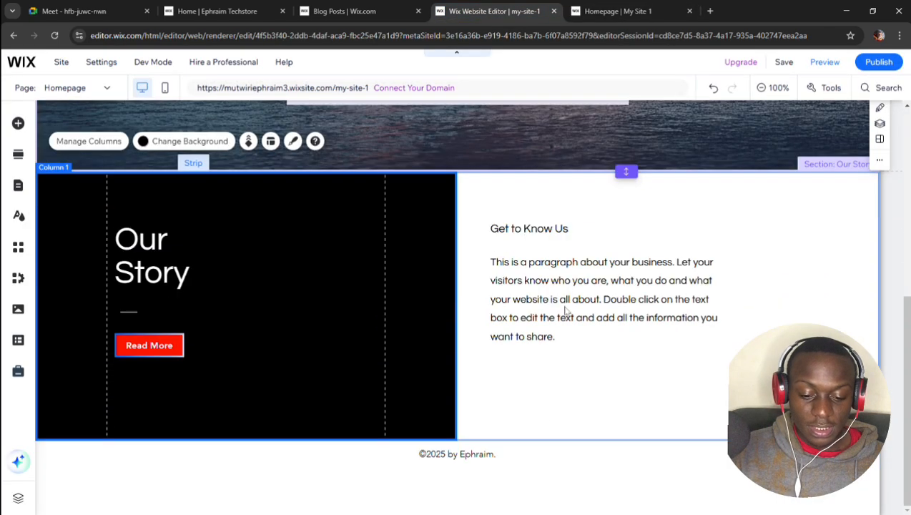
click(561, 338)
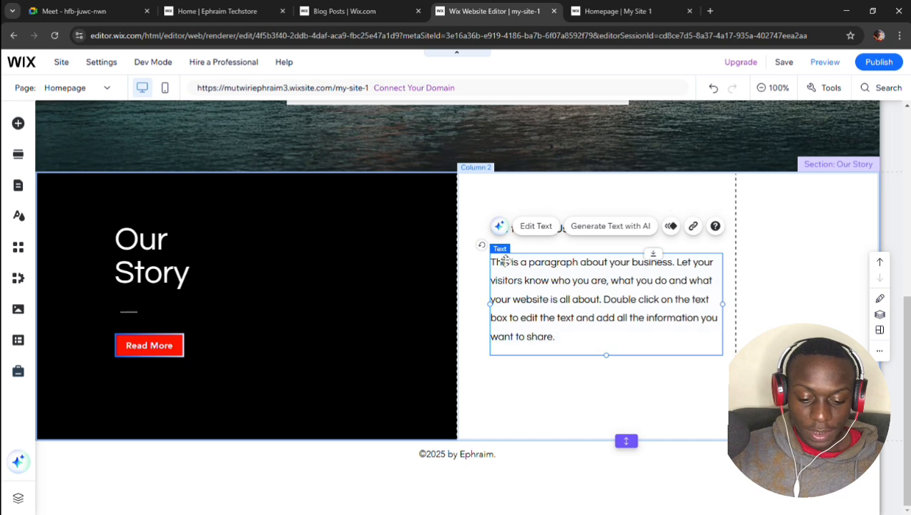
double_click(557, 339)
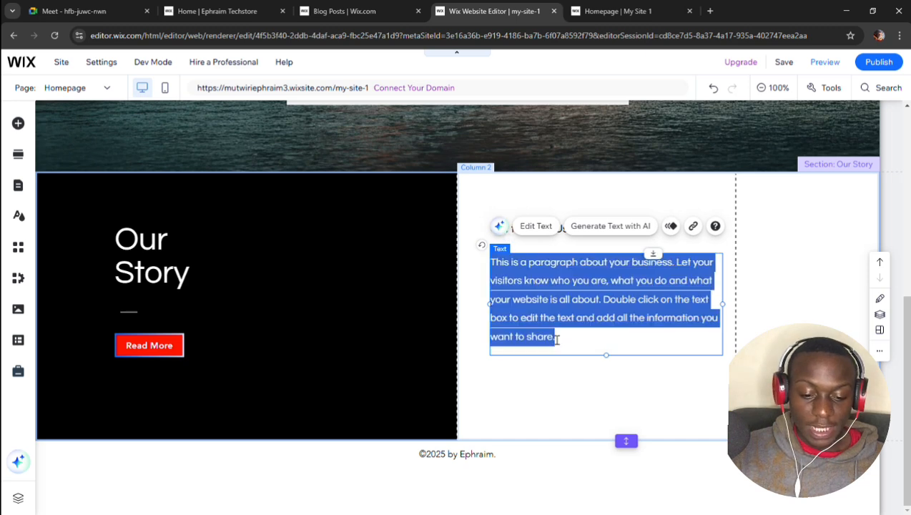
click(559, 382)
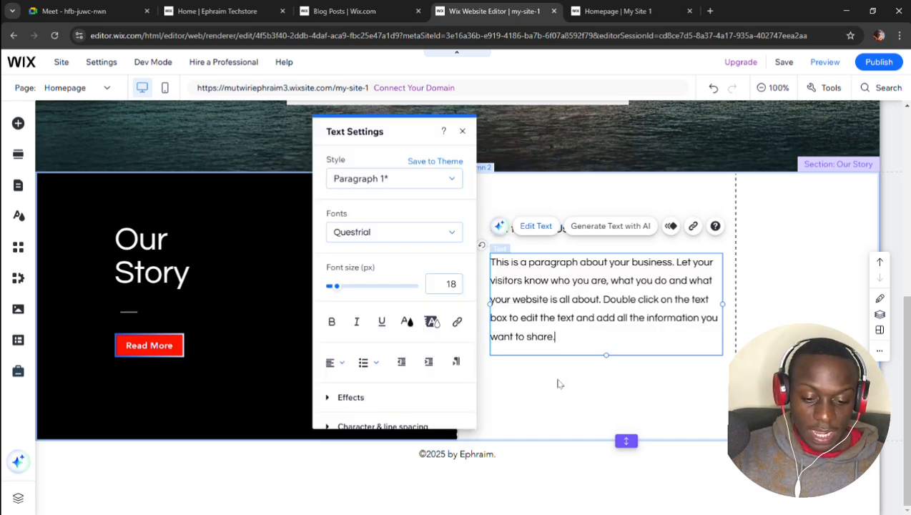
Review the full Get to Know Us text on the published Homepage and test the Read More button's link
click(590, 10)
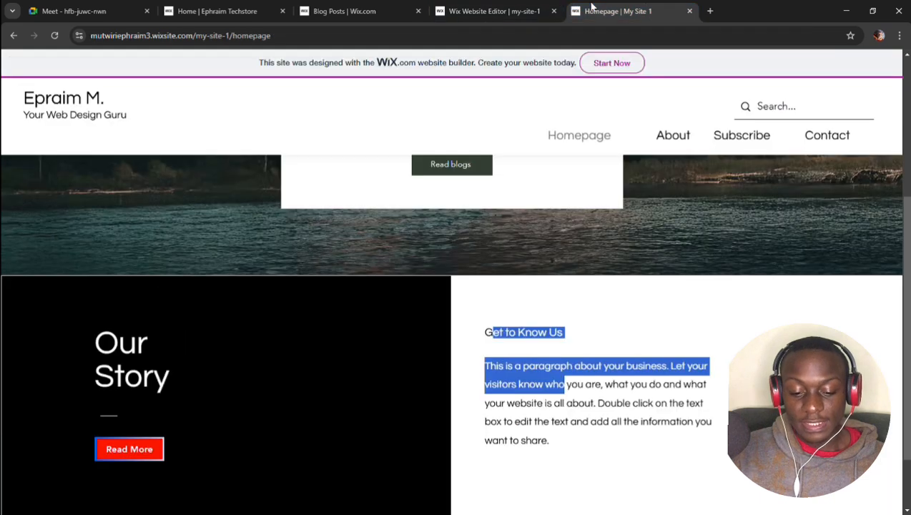
click(603, 408)
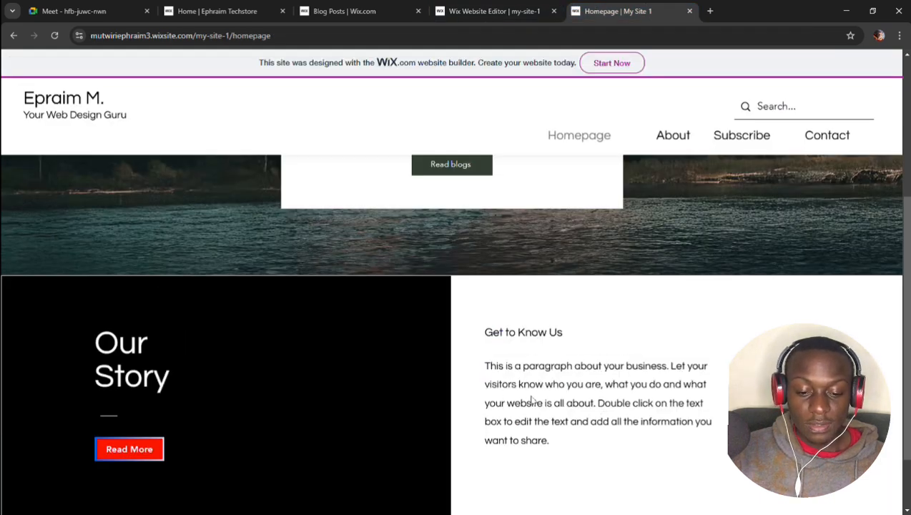
drag(558, 386, 636, 415)
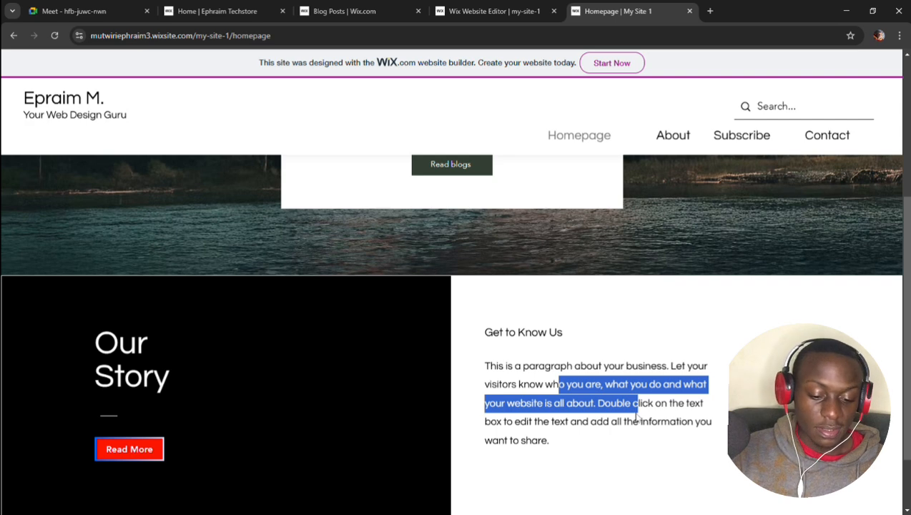
click(582, 444)
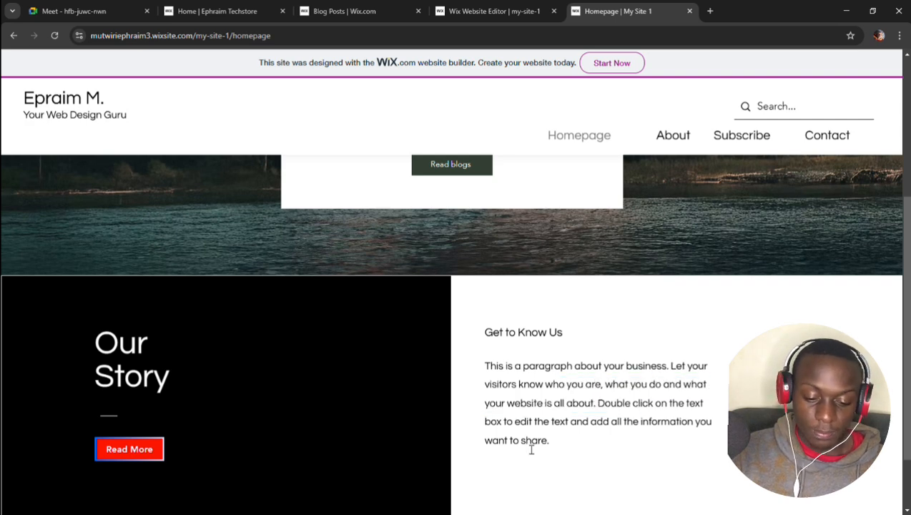
scroll(531, 449, down, 2)
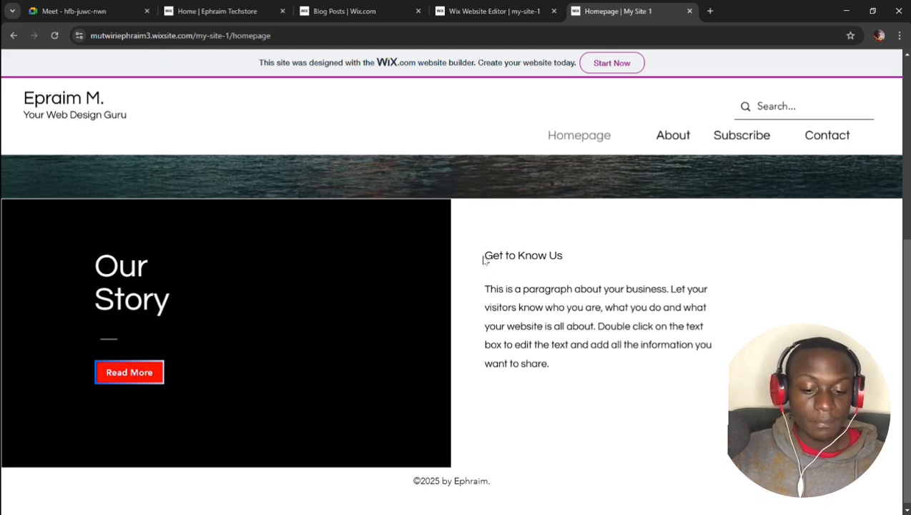
drag(493, 266, 556, 372)
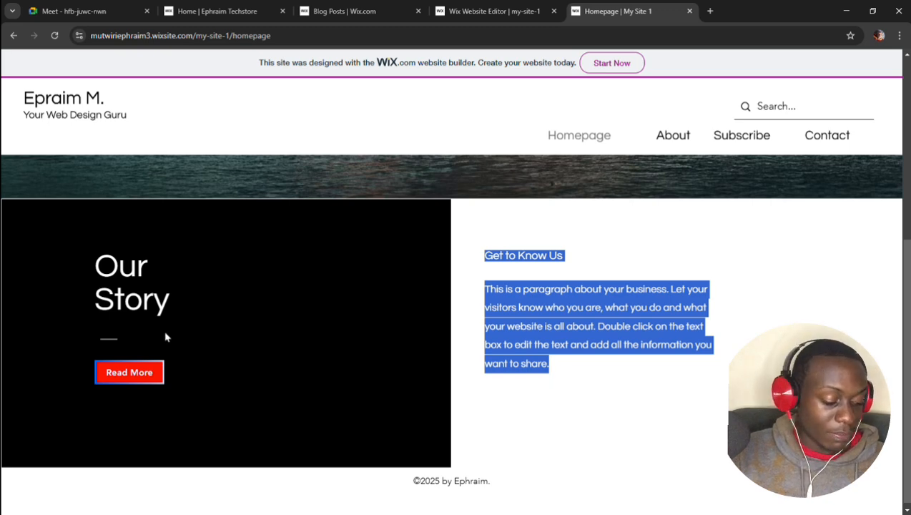
click(149, 373)
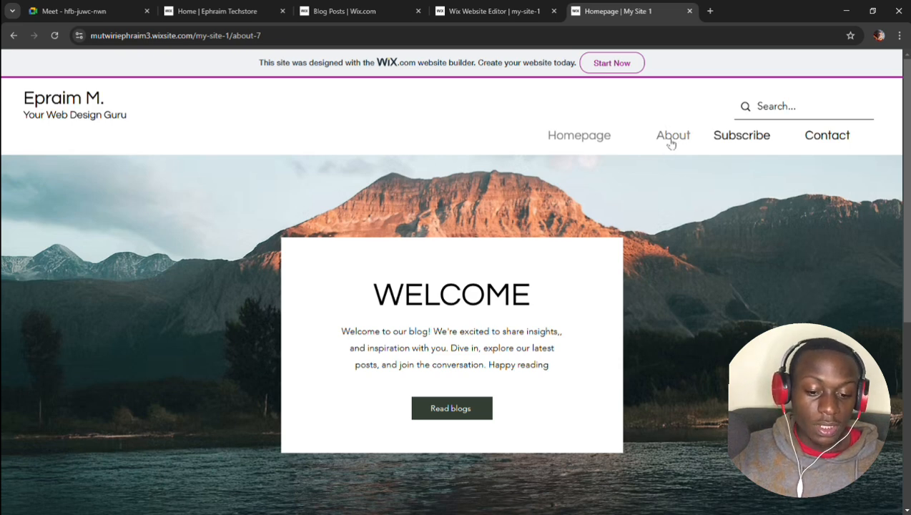
scroll(534, 261, down, 1)
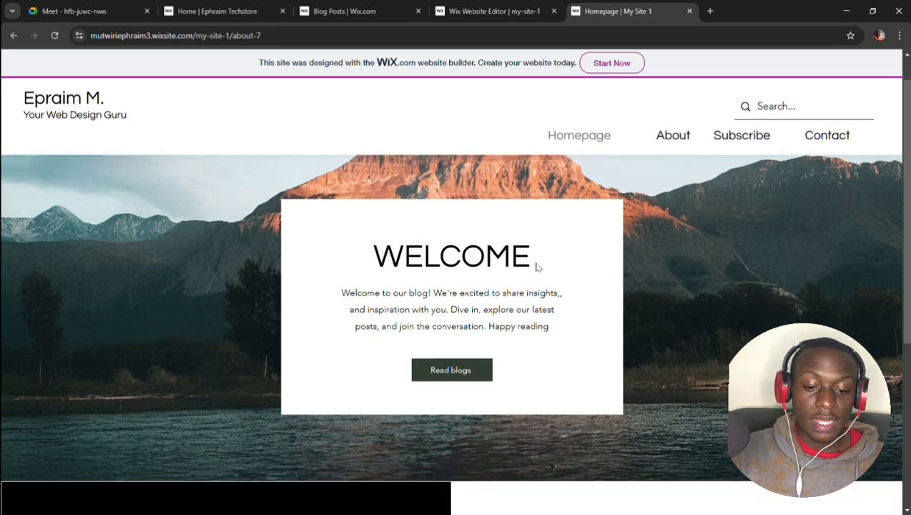
Return to the website editor, dismiss the save error dialog and close the paragraph's text settings
click(486, 11)
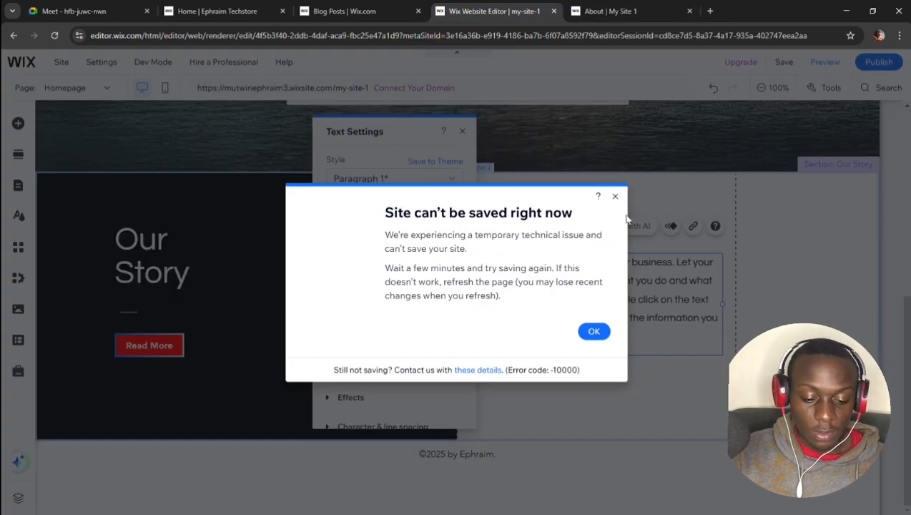
click(615, 197)
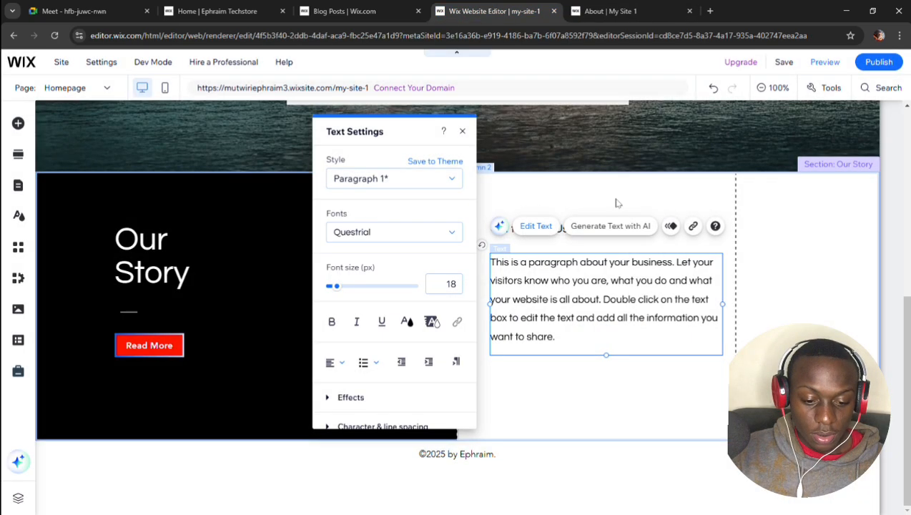
click(462, 131)
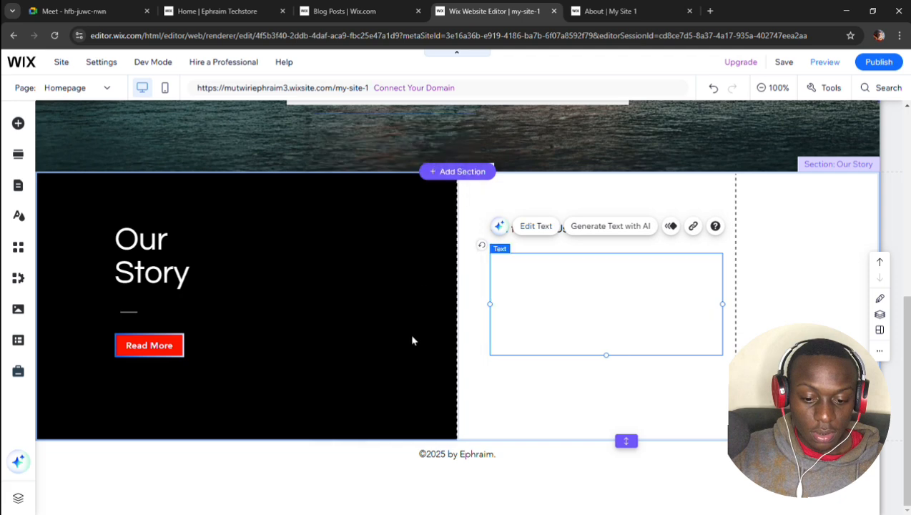
Inspect the link settings of the Read More button in the Our Story section
click(409, 333)
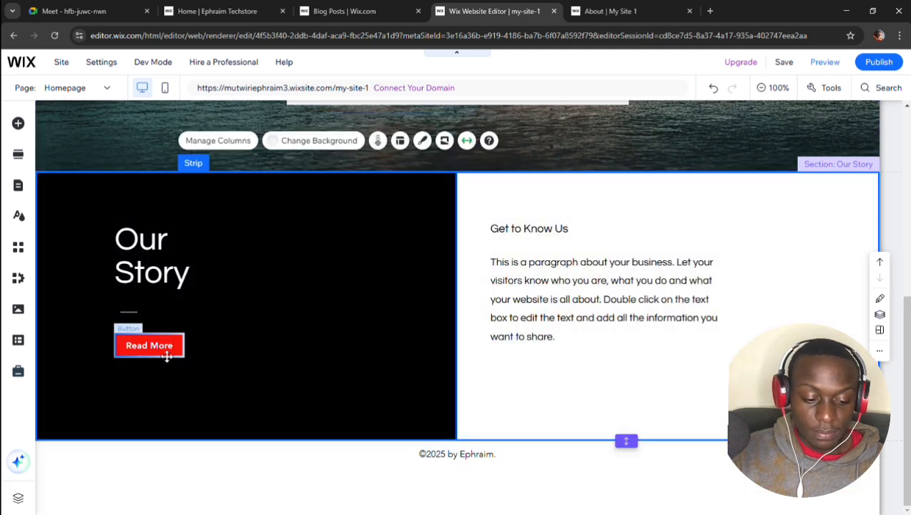
click(167, 355)
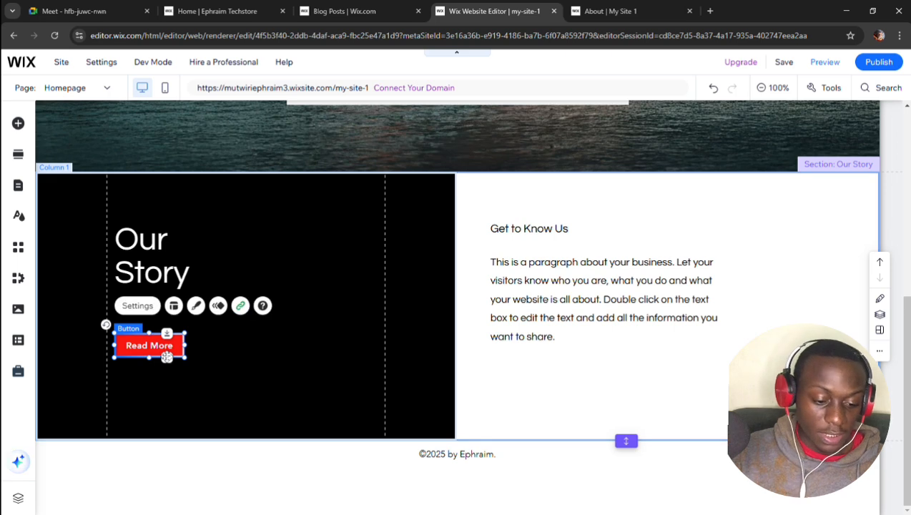
click(241, 306)
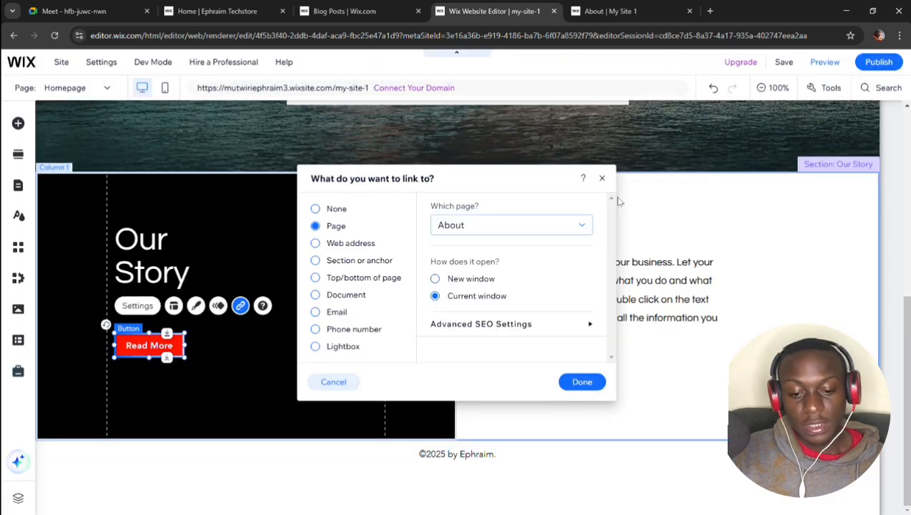
click(615, 197)
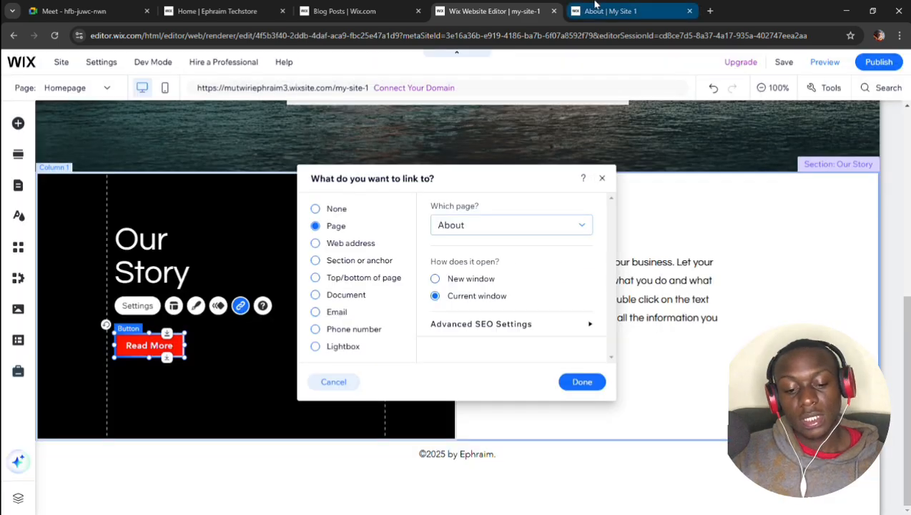
Switch to the published site, open its Homepage and review the Our Story section with the Get to Know Us text
click(595, 11)
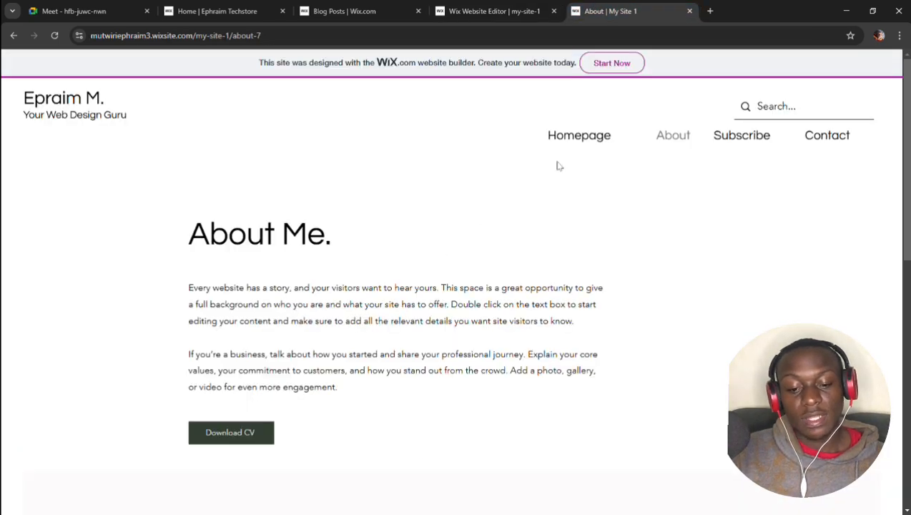
click(576, 140)
scroll(462, 368, down, 1)
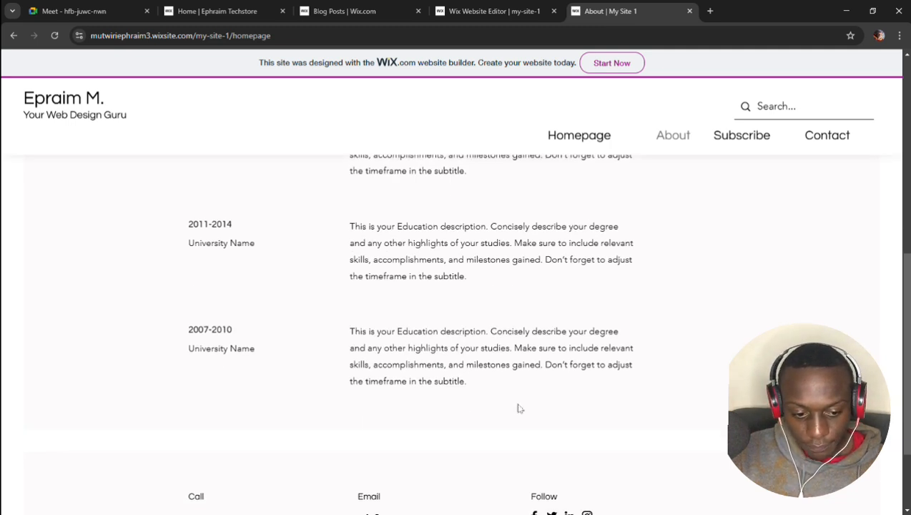
scroll(604, 275, up, 6)
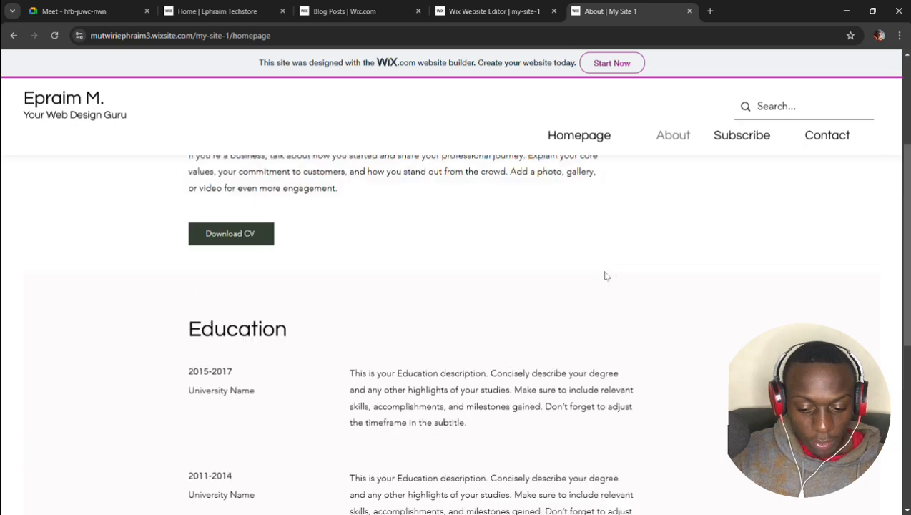
scroll(604, 275, up, 5)
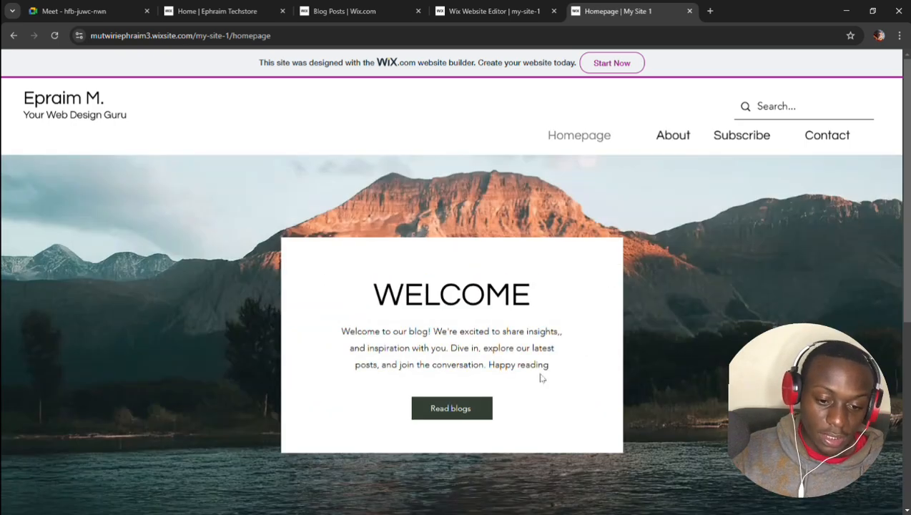
scroll(511, 421, down, 2)
scroll(510, 421, down, 2)
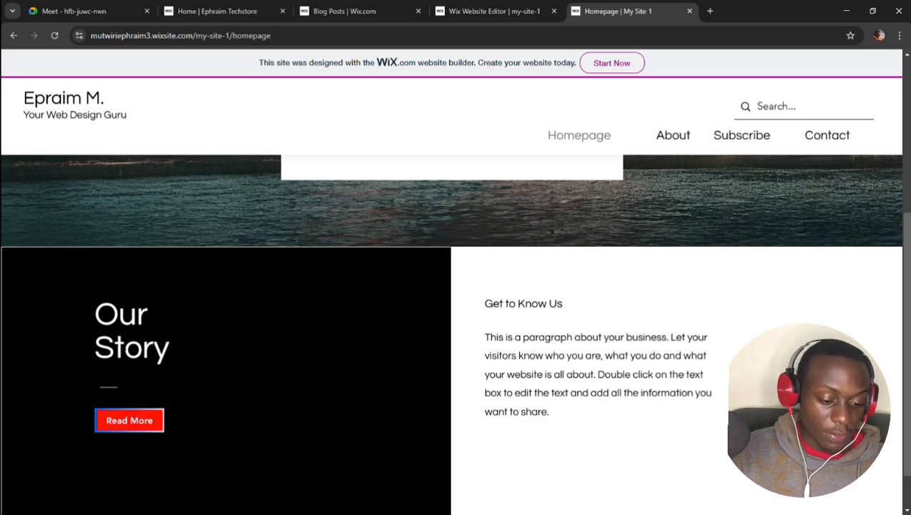
drag(474, 301, 510, 424)
click(510, 423)
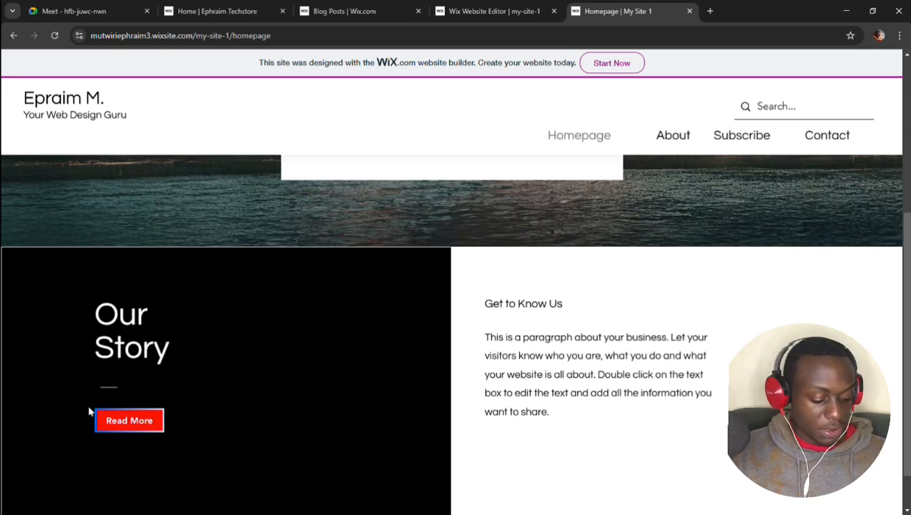
Check the Google Meet call's connection and return to the published Homepage
click(87, 7)
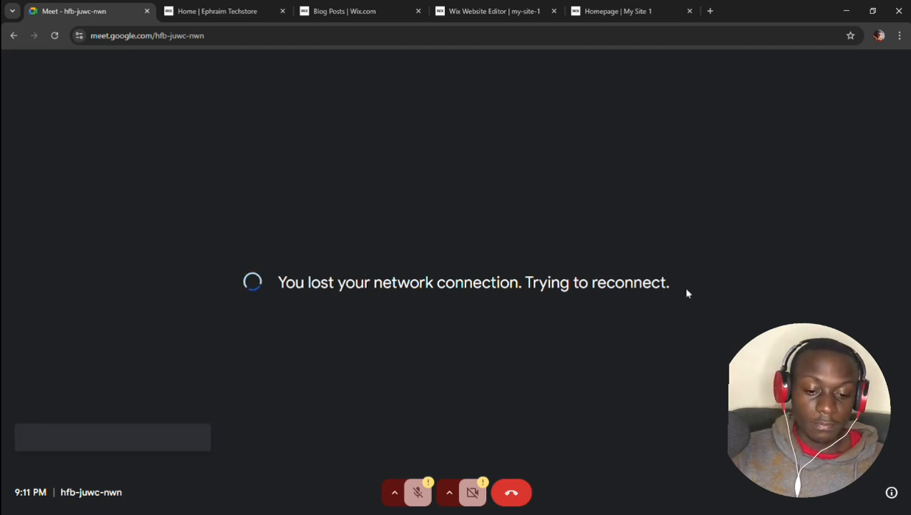
click(615, 9)
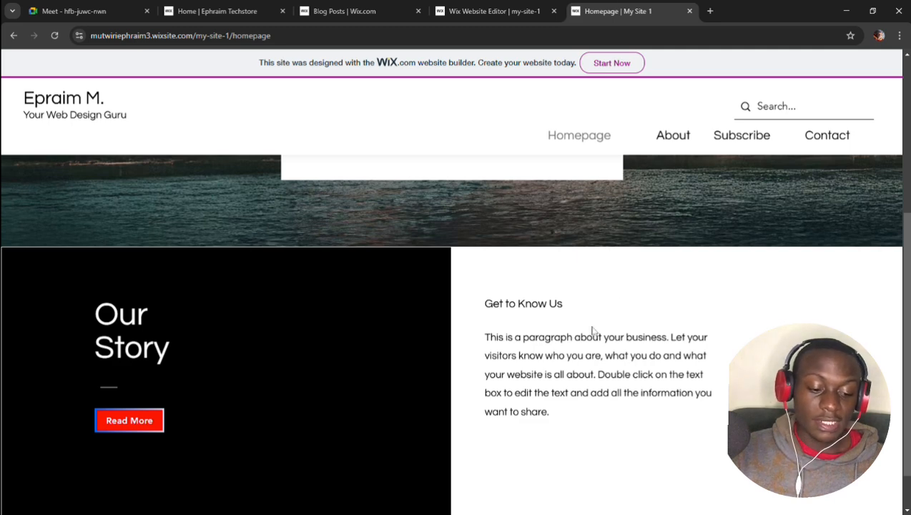
mouse_move(556, 424)
mouse_down()
mouse_move(537, 393)
mouse_move(566, 429)
mouse_up()
click(566, 428)
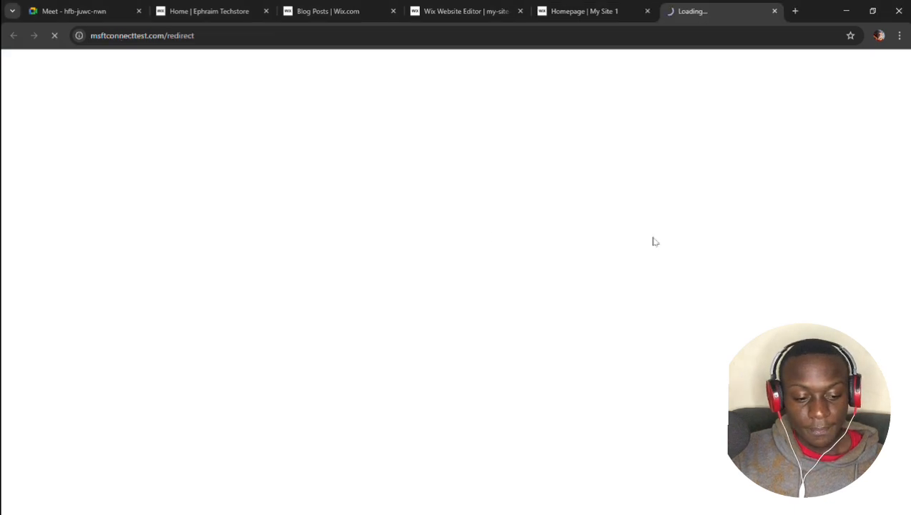
click(597, 4)
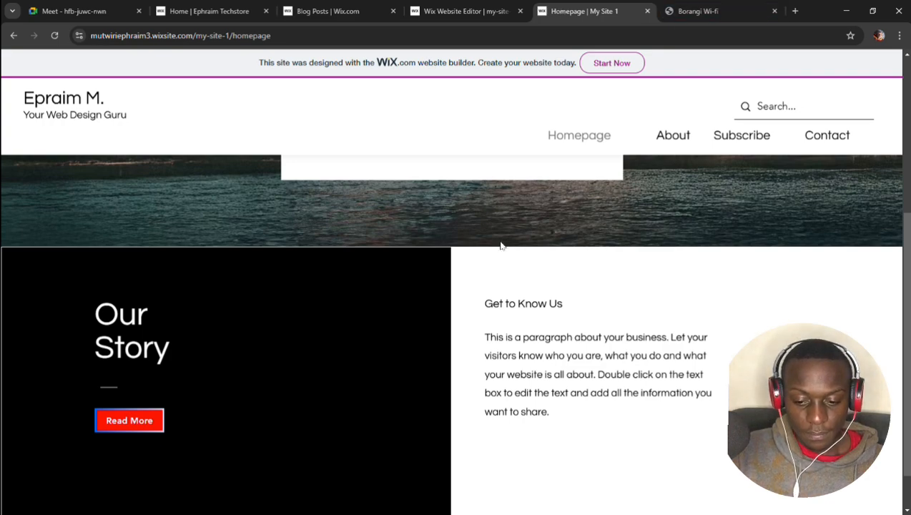
Test the Read More button's link in the Our Story section of the published Homepage
scroll(500, 244, up, 3)
scroll(506, 248, down, 4)
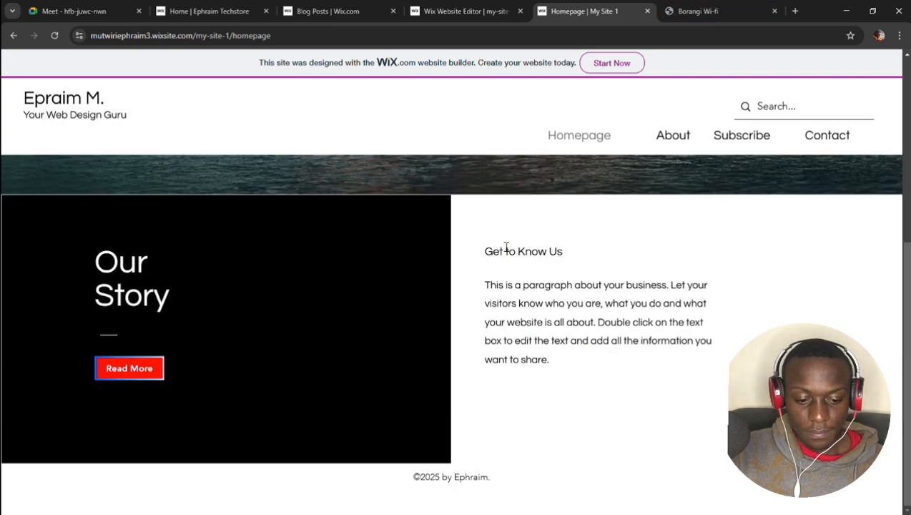
click(147, 369)
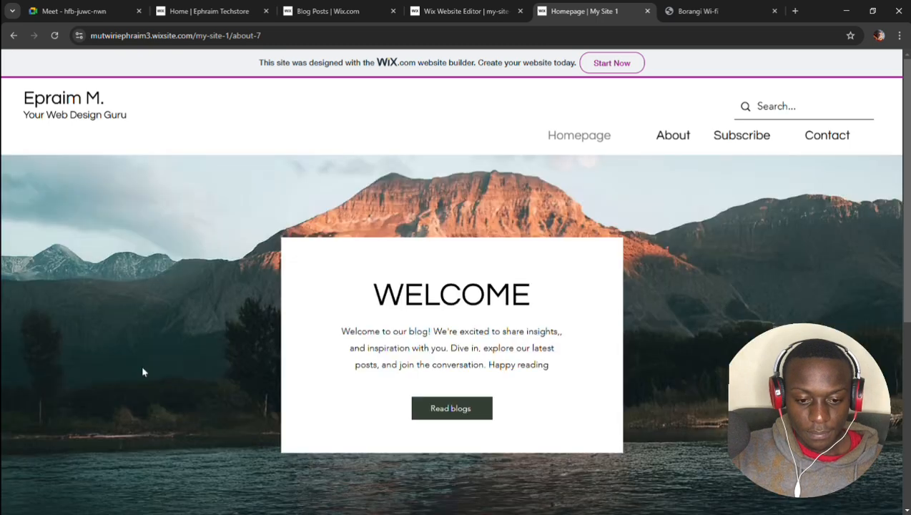
scroll(213, 366, down, 4)
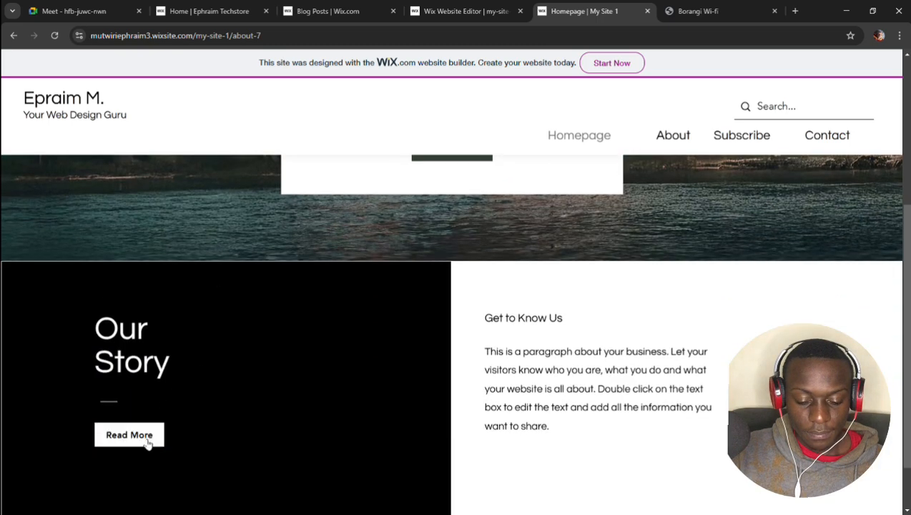
scroll(145, 444, up, 4)
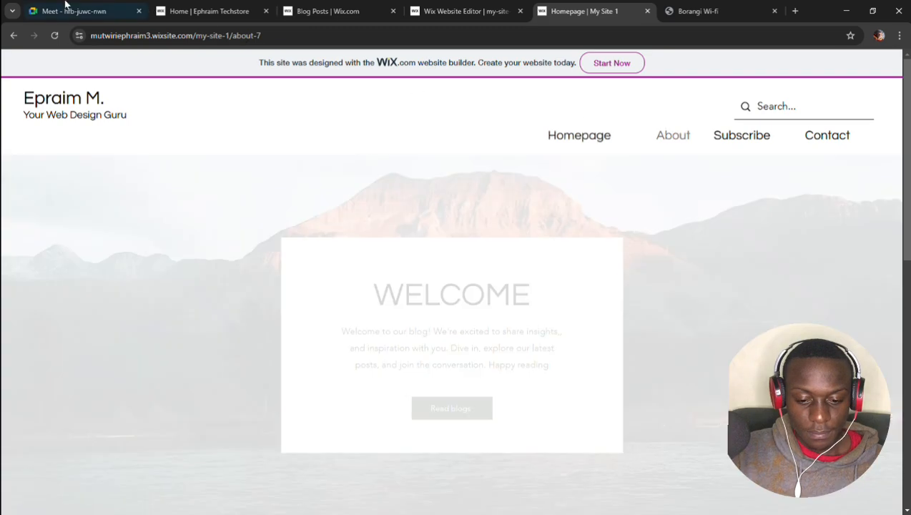
Check the Google Meet call and the Wi-Fi page, and return to the published About page
click(72, 10)
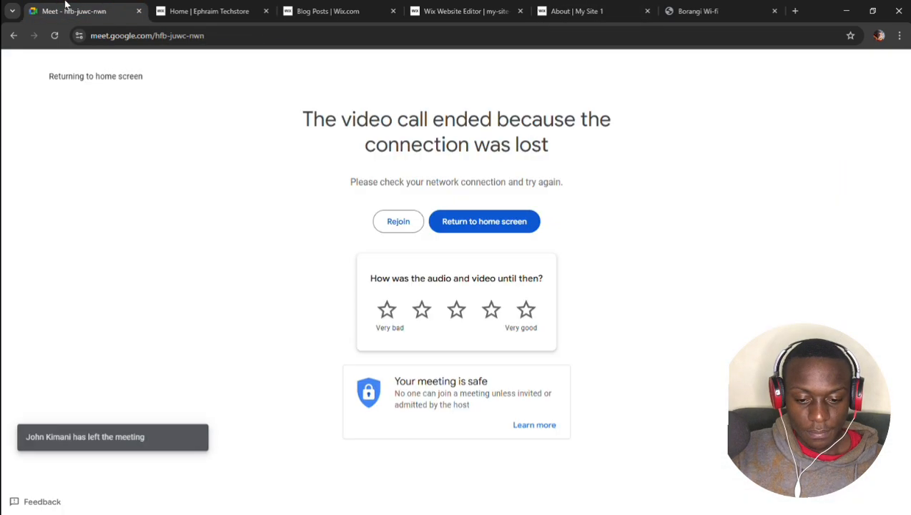
click(609, 8)
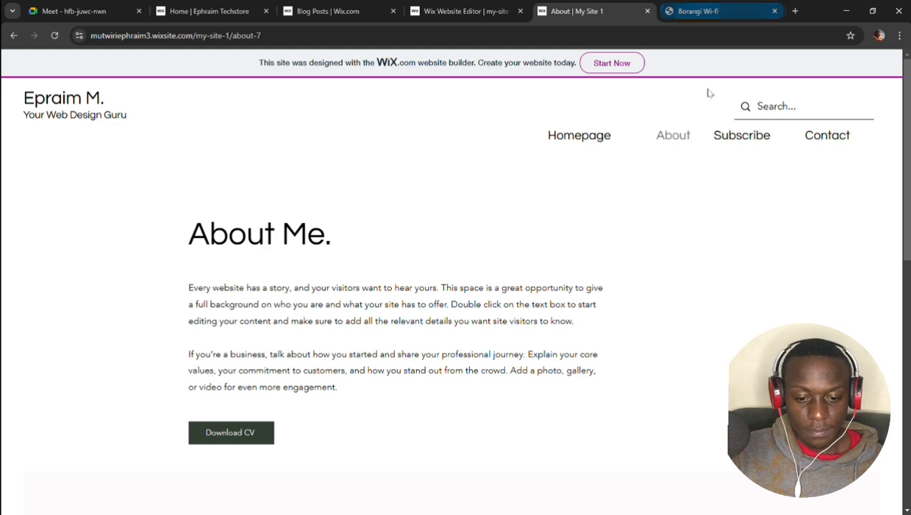
click(741, 8)
click(561, 7)
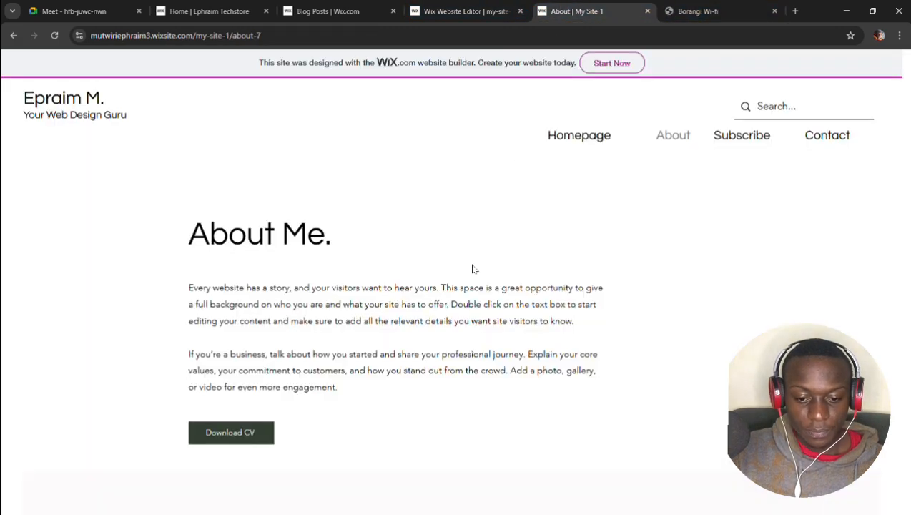
Review the published About page from the About Me text through the Education entries to the contact details and footer
scroll(472, 269, down, 5)
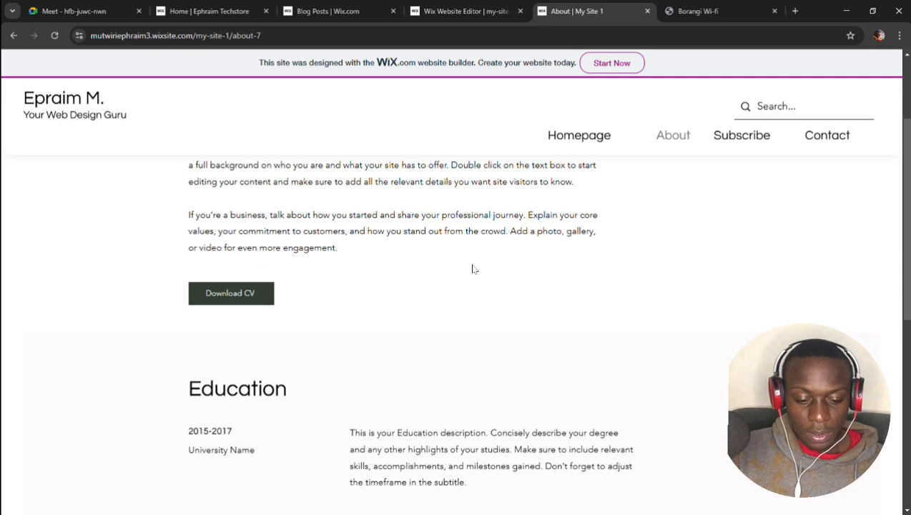
scroll(472, 265, down, 3)
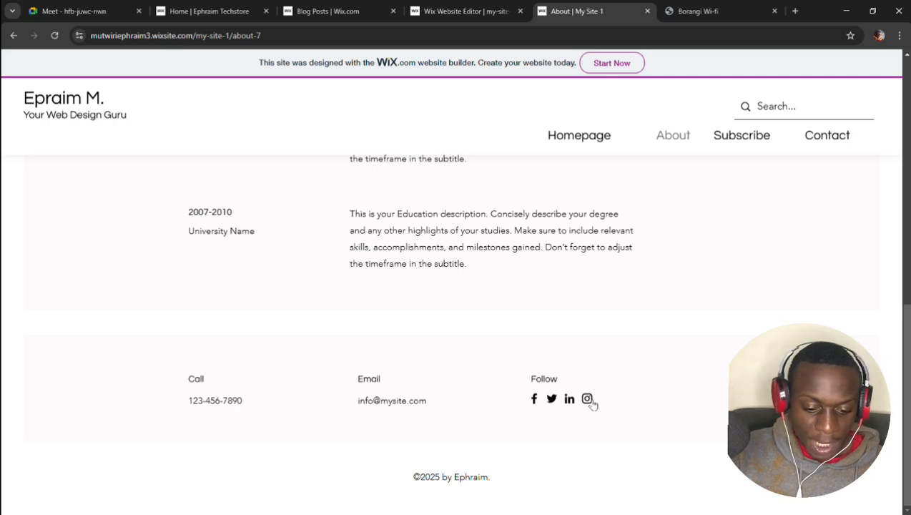
drag(496, 479, 427, 482)
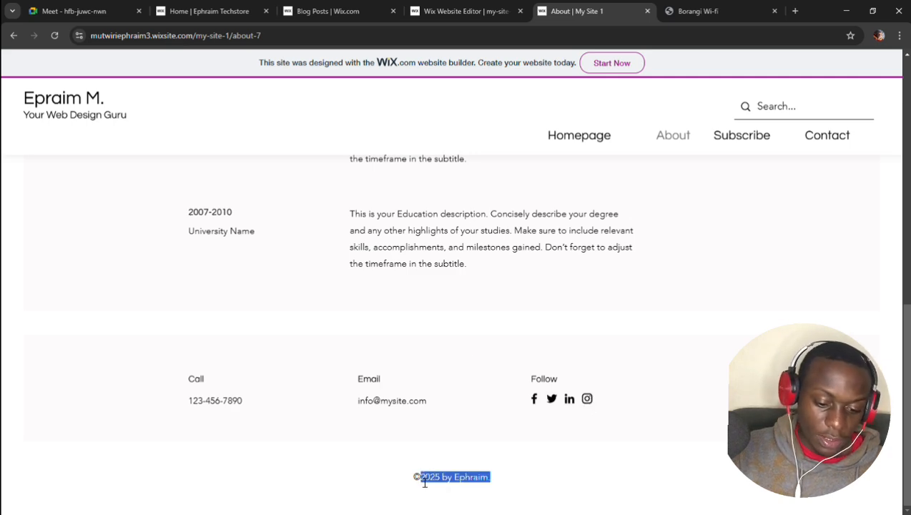
scroll(476, 303, up, 3)
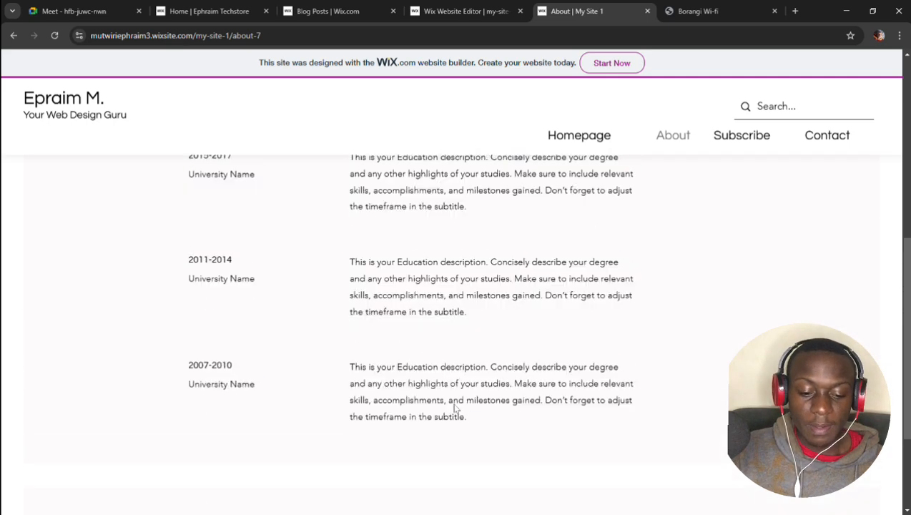
drag(468, 416, 340, 195)
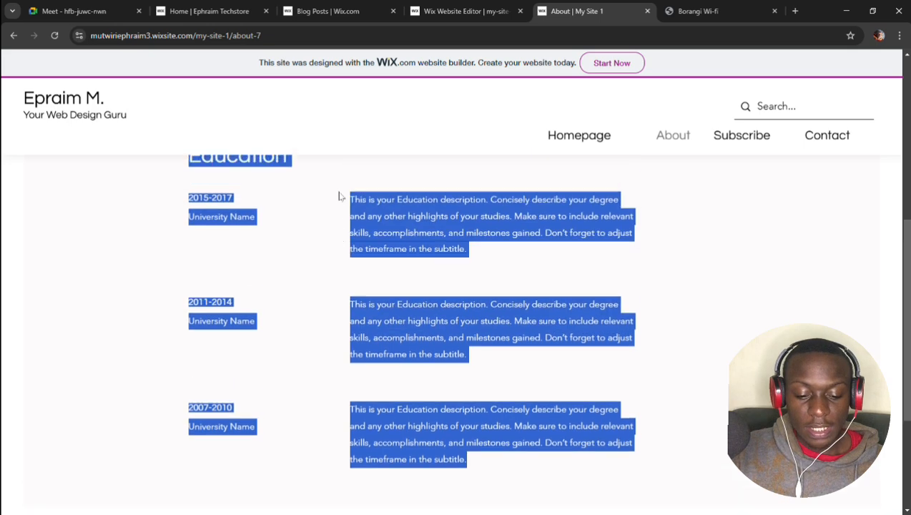
scroll(358, 200, up, 7)
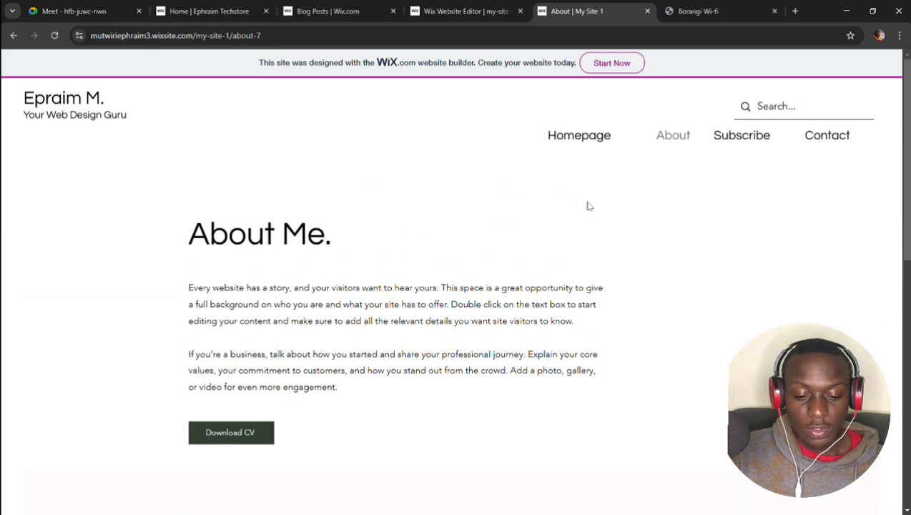